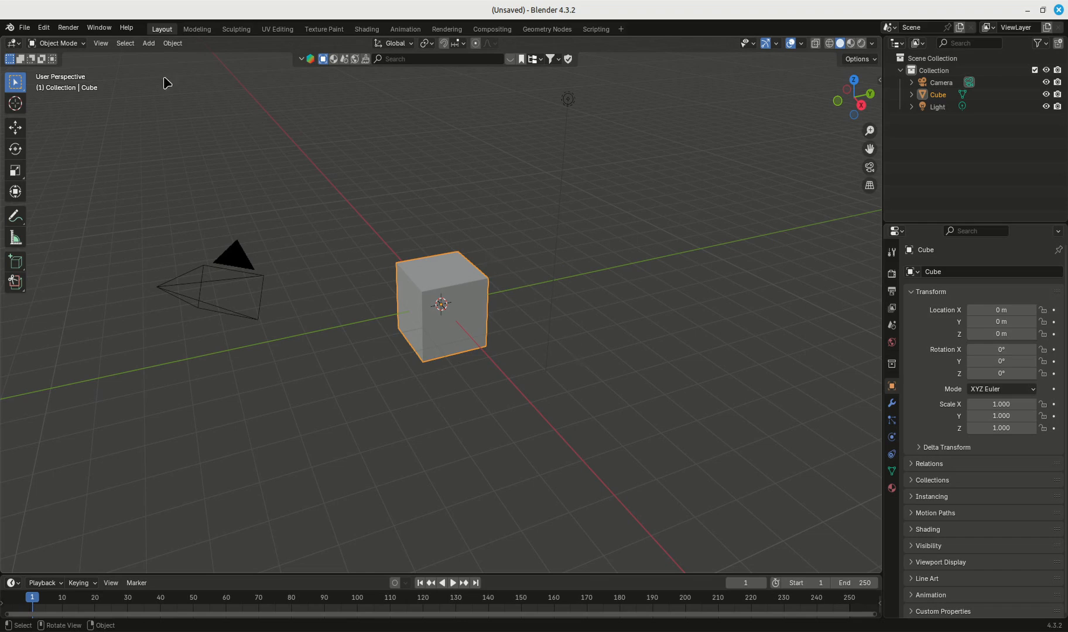
- Save the scene as "Beginner Blender Tutorial" in the Blender files folder, and save the file once more
left_click(26, 28)
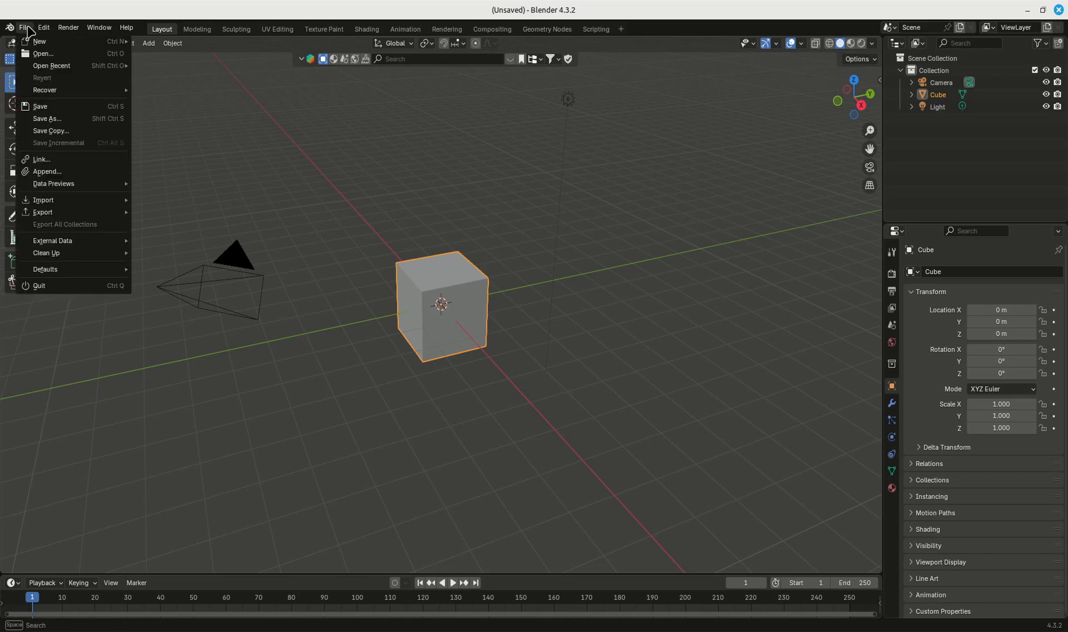
left_click(62, 111)
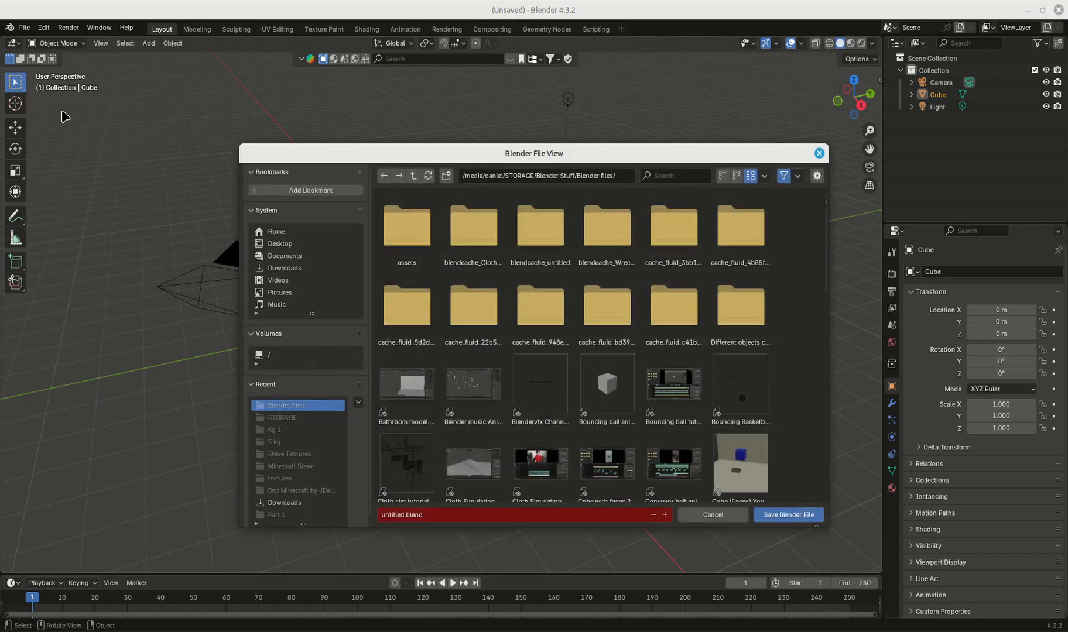
left_click(450, 512)
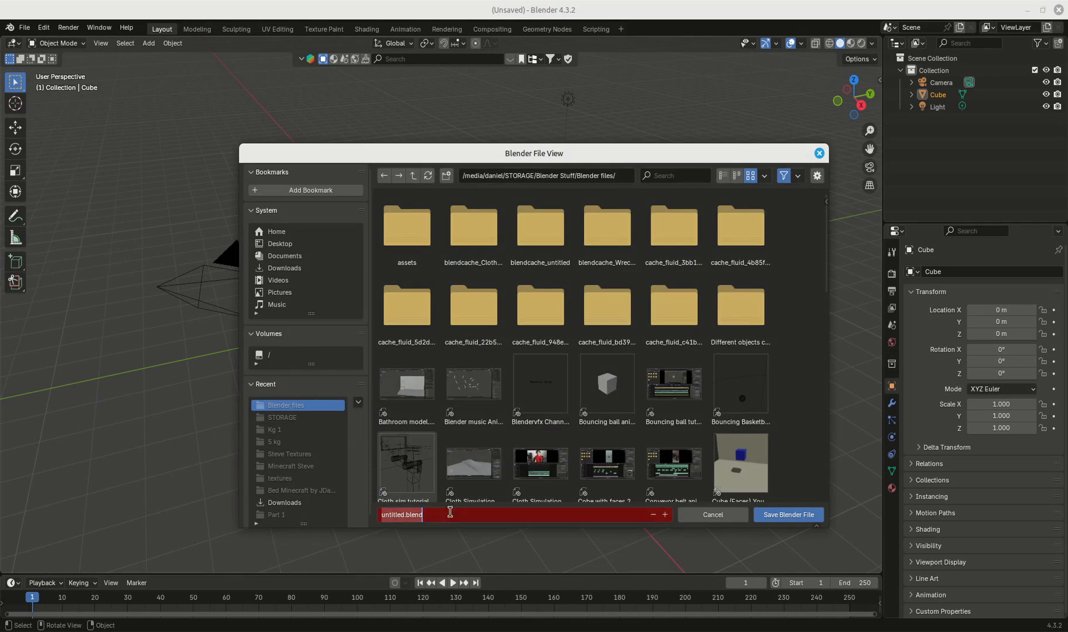
type("Beginner Blender Tutorial")
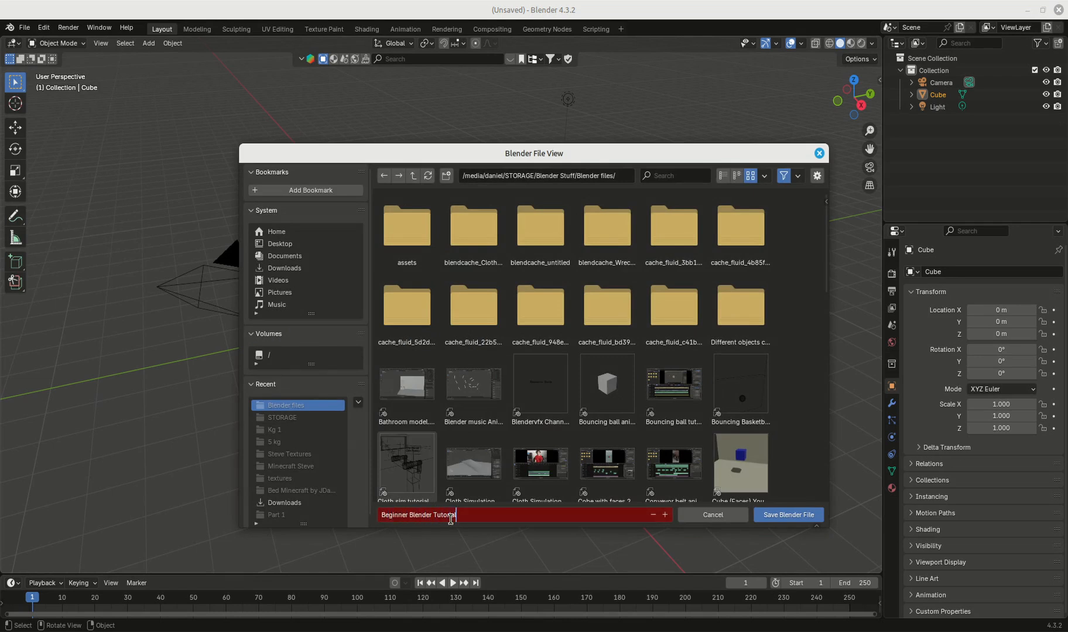
key("Return")
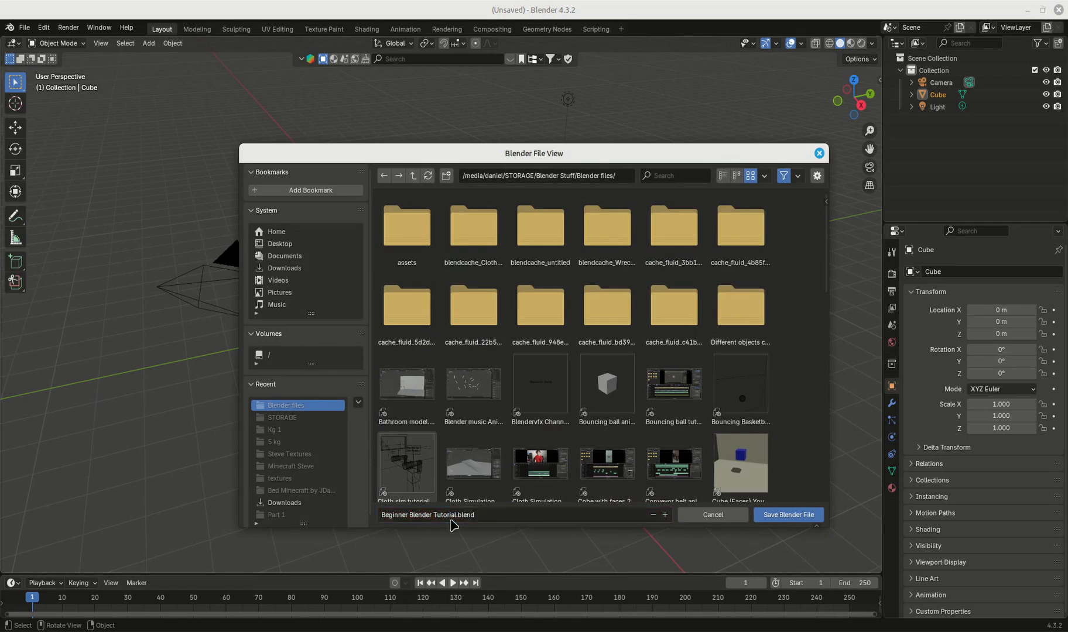
left_click(790, 515)
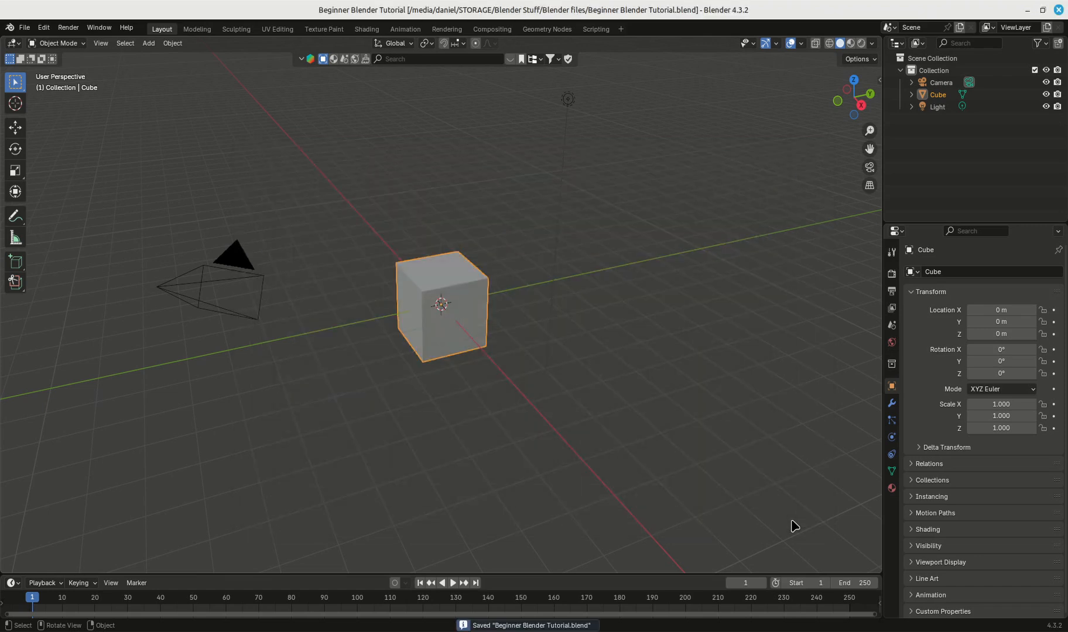
middle_click_drag(616, 356, 410, 307)
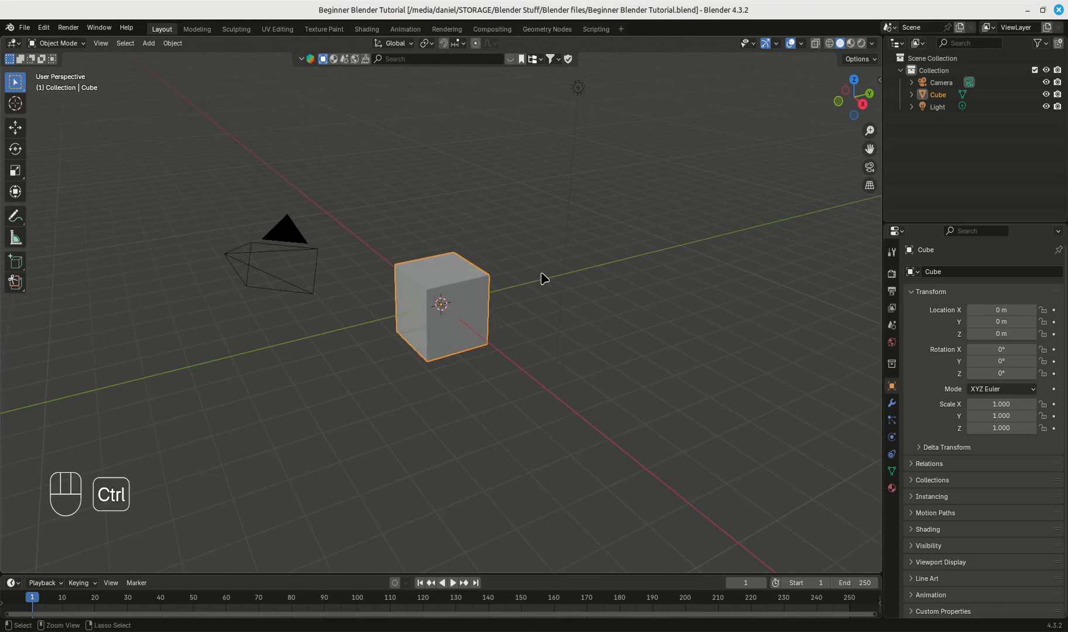
key("ctrl+s")
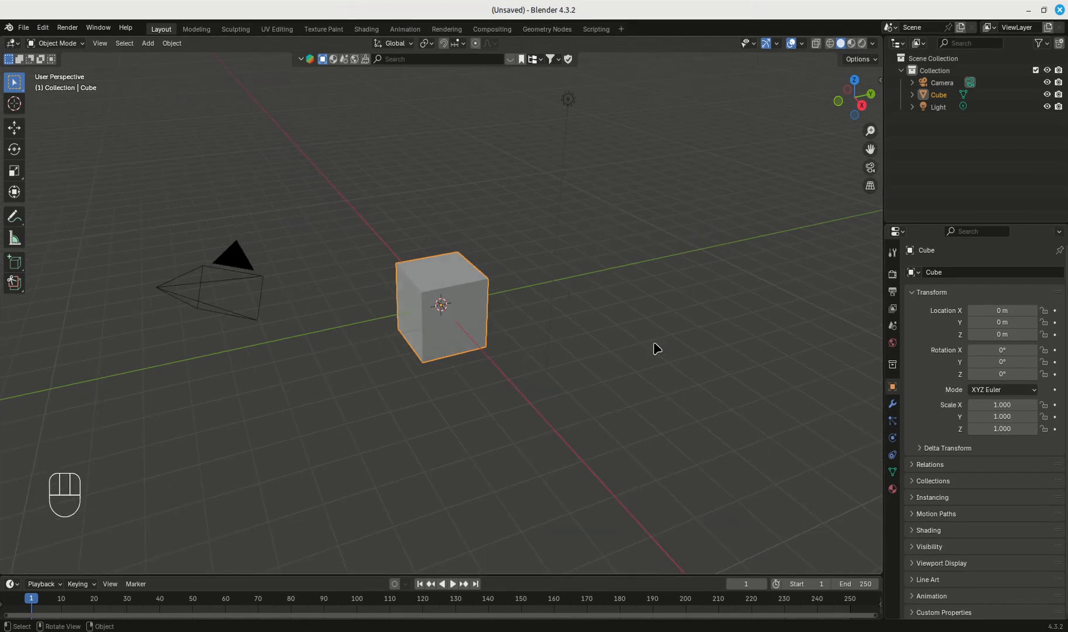
- Try to move the whole cube along the Y axis in Object Mode
left_click(58, 44)
left_click(75, 44)
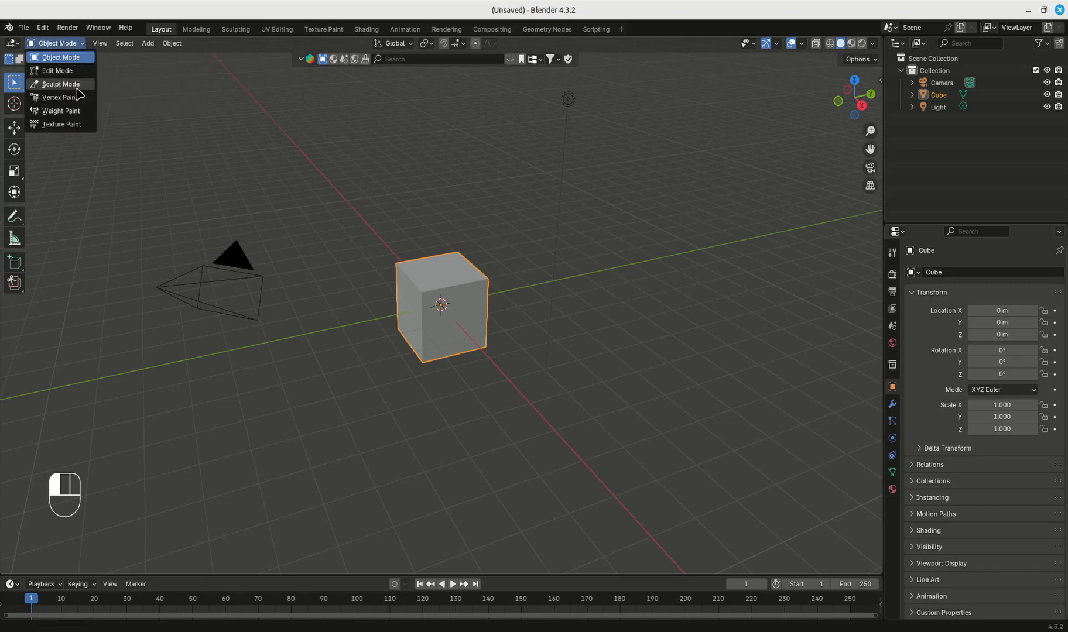
left_click(464, 321)
key("g")
key("y")
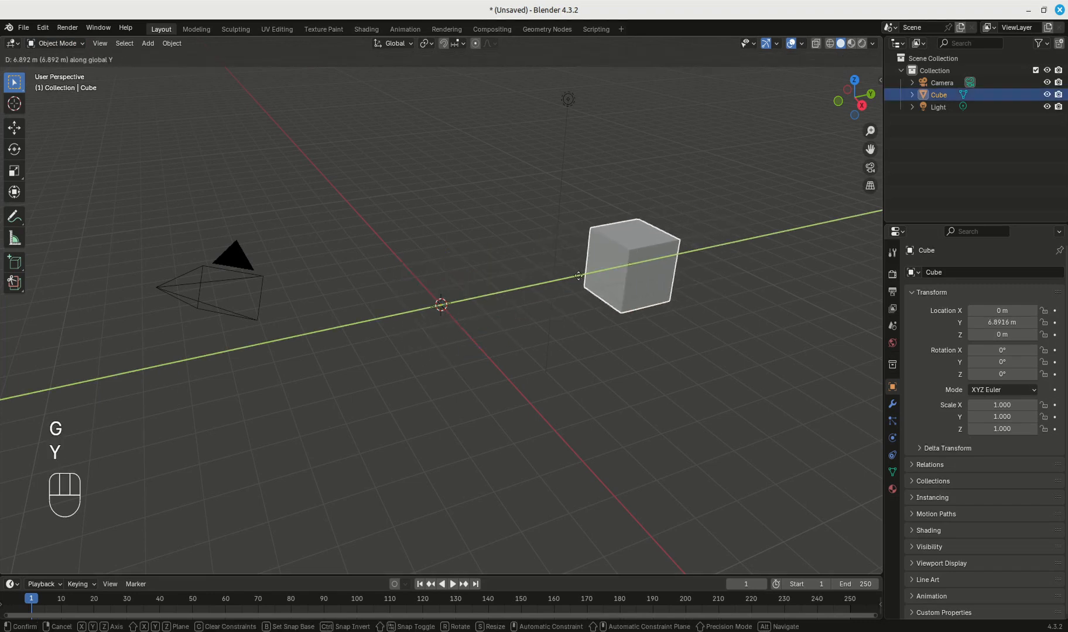
right_click(418, 312)
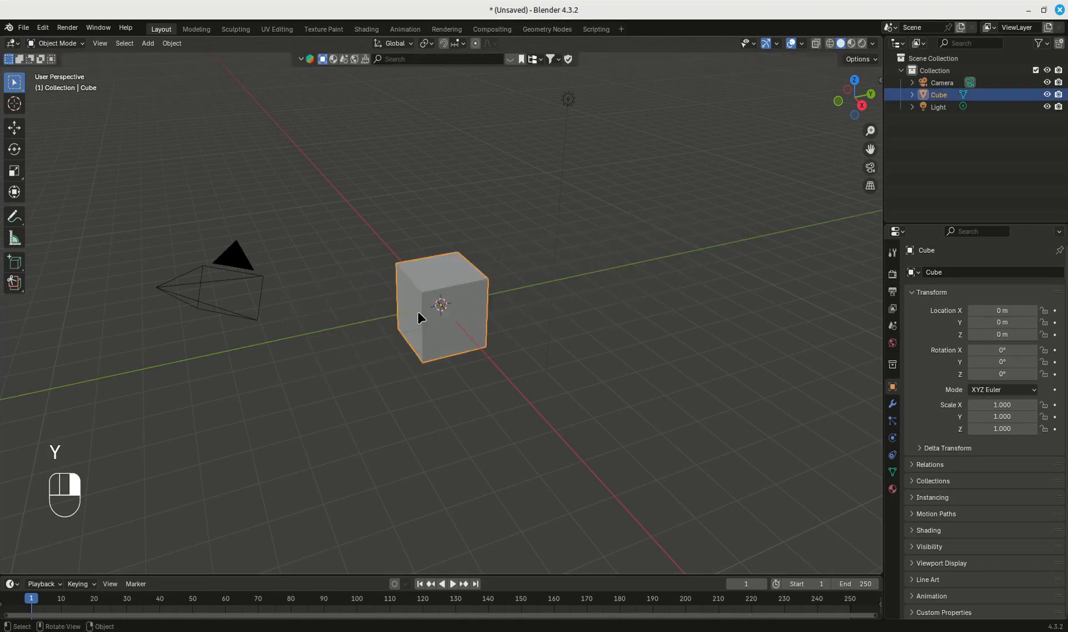
- Try to move a single upper corner vertex of the cube along the Z axis in Edit Mode, and return to Object Mode
middle_click_drag(567, 355, 441, 299)
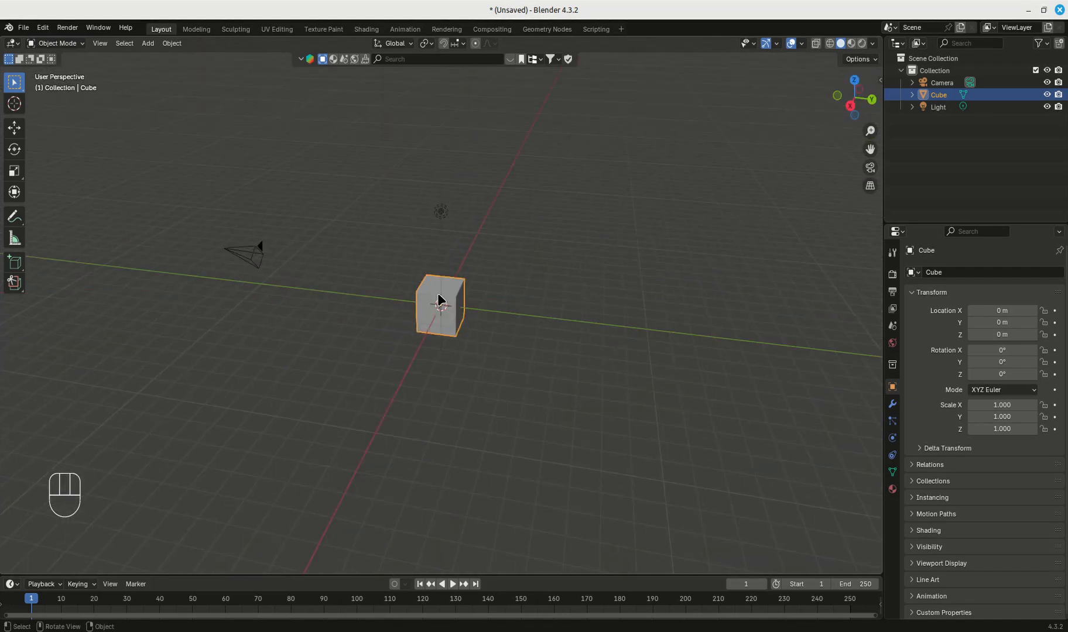
key("Tab")
scroll(450, 293, "up", 3)
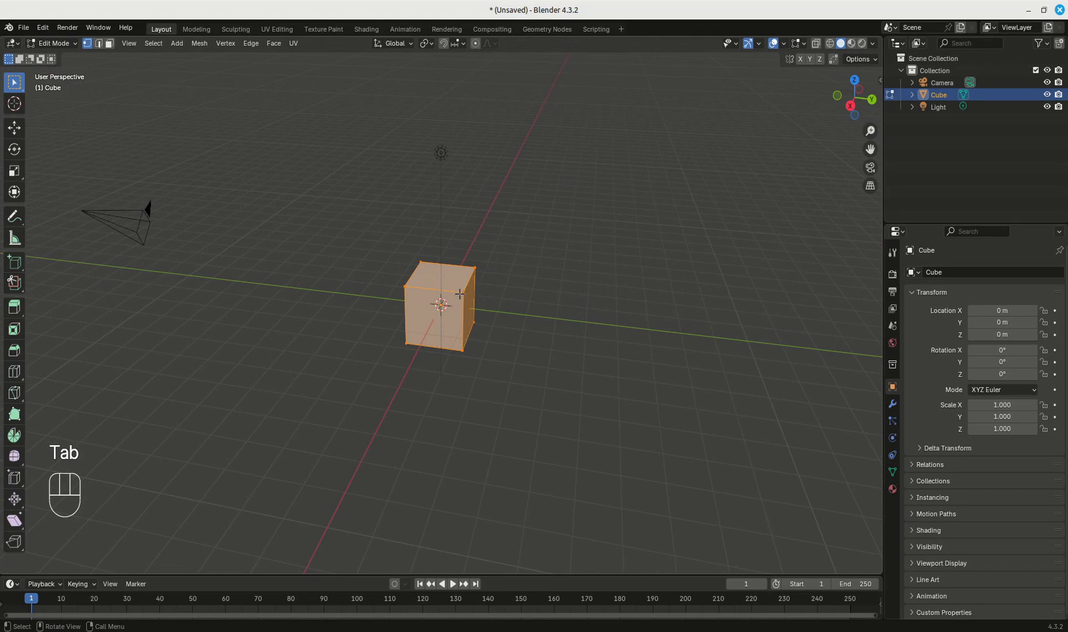
left_click(464, 292)
key("g")
key("z")
right_click(467, 277)
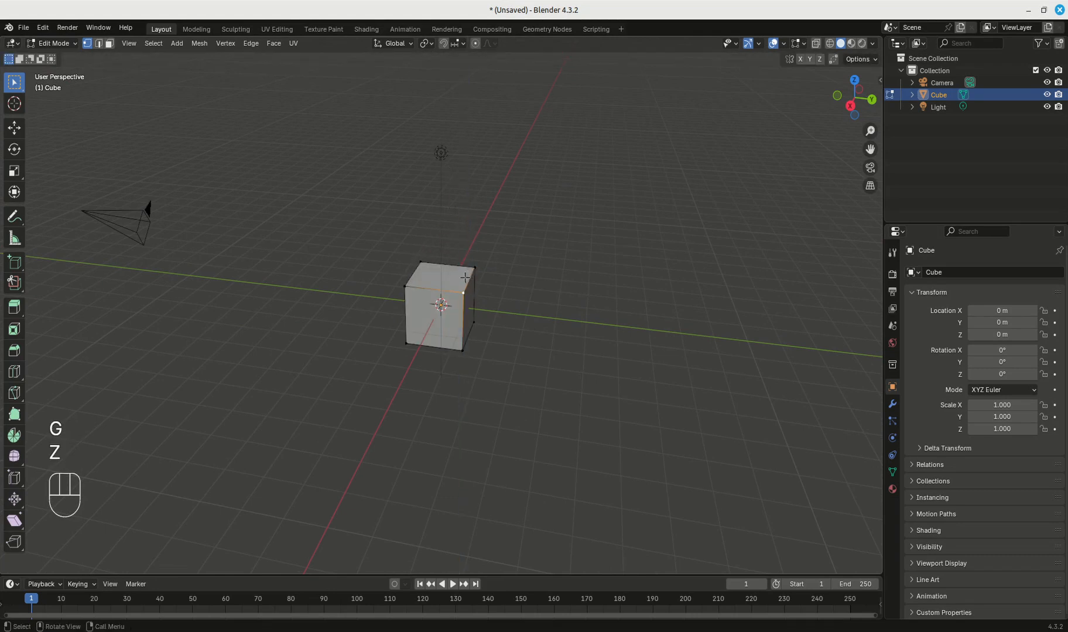
key("Tab")
- Switch the cube to Sculpt Mode and make test strokes on its faces with the Blob brush
left_click(53, 42)
left_click(70, 91)
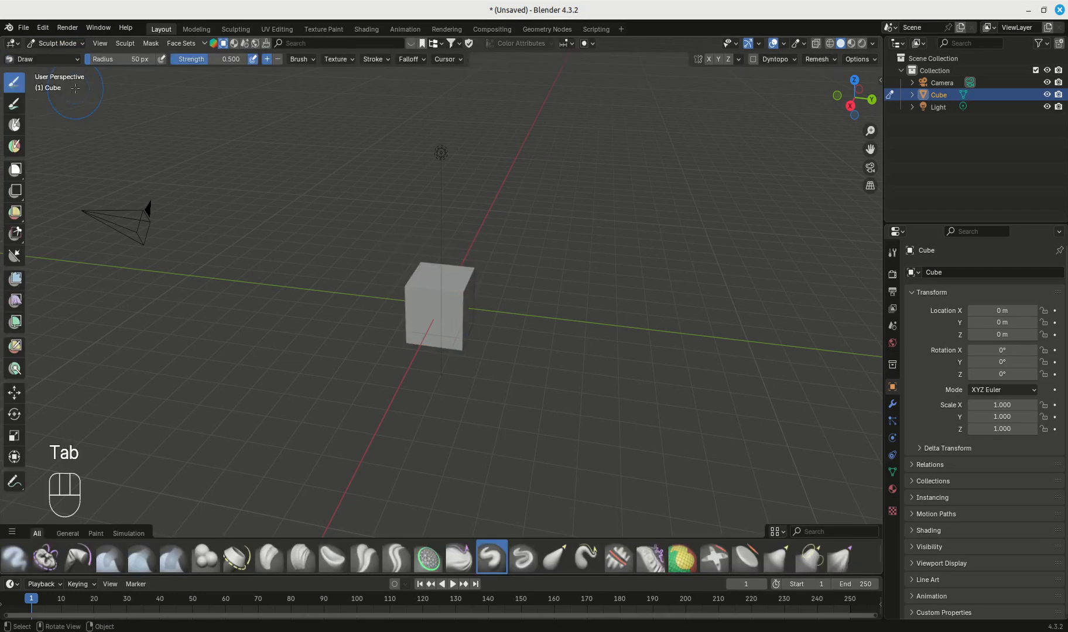
scroll(509, 339, "up", 4)
left_click_drag(480, 278, 482, 328)
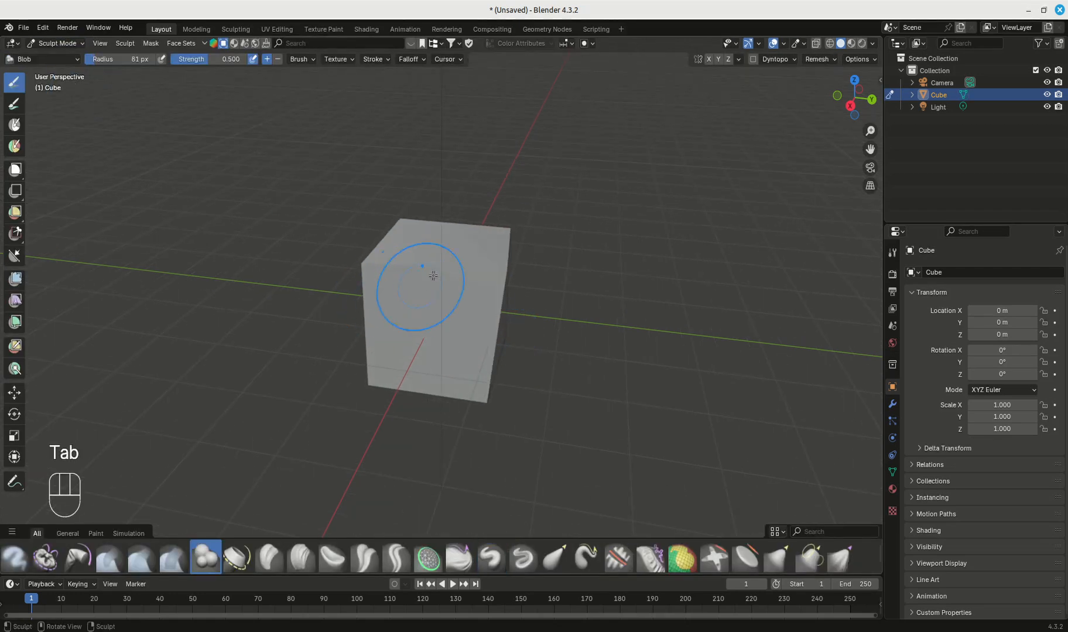
mouse_move(461, 247)
left_mouse_down()
mouse_move(452, 244)
mouse_move(473, 233)
mouse_move(484, 251)
left_mouse_up()
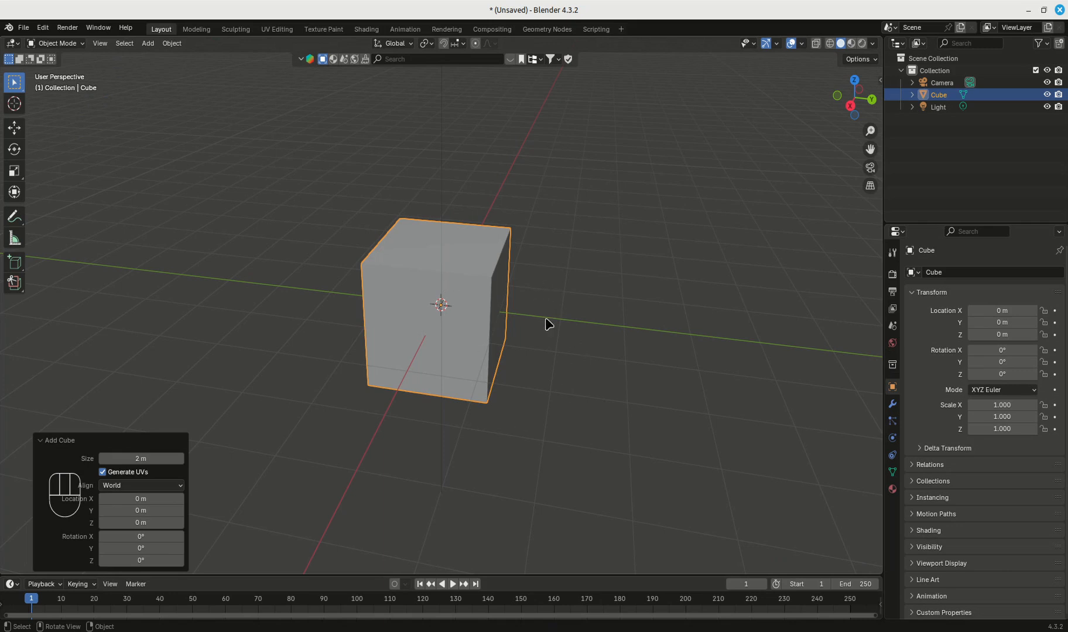
- Switch the cube to Edit Mode and activate the Move, Rotate and Scale tools one after another
left_click(50, 44)
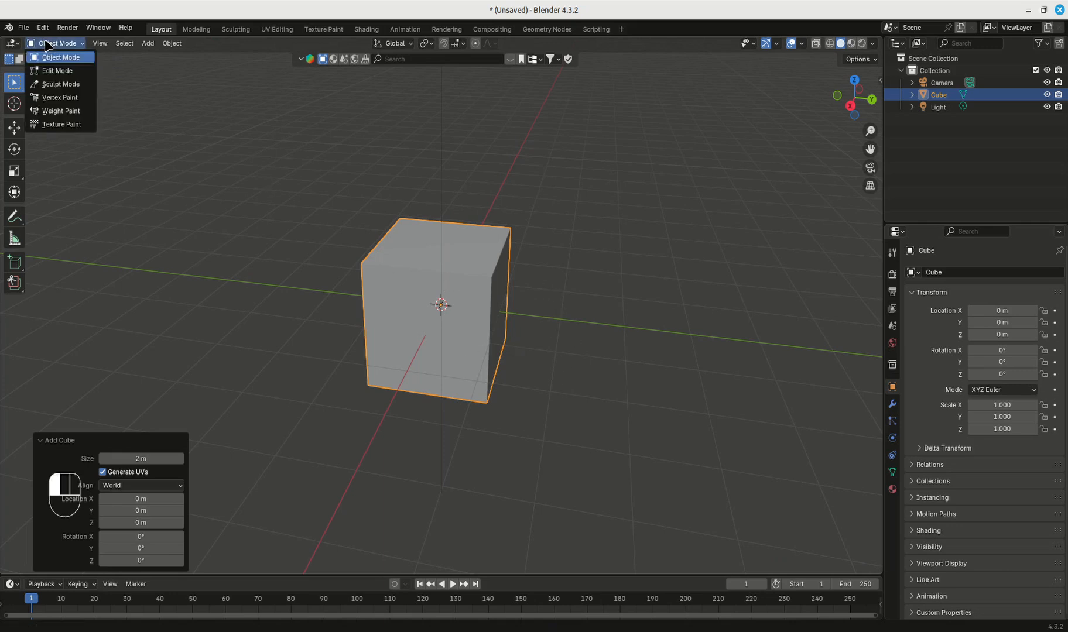
left_click(65, 71)
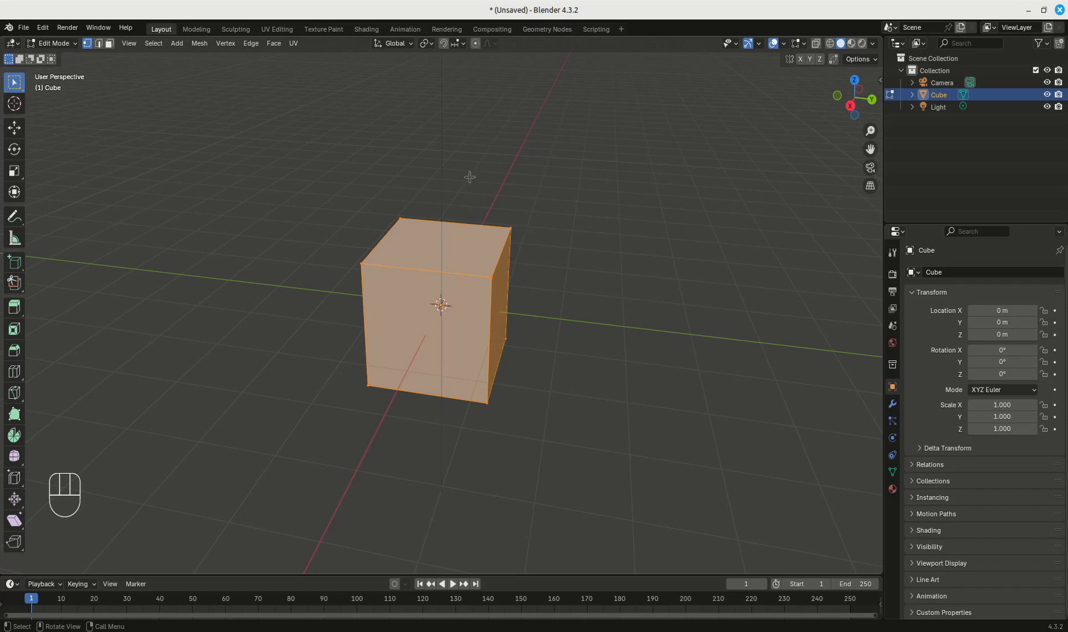
middle_click_drag(572, 319, 608, 305)
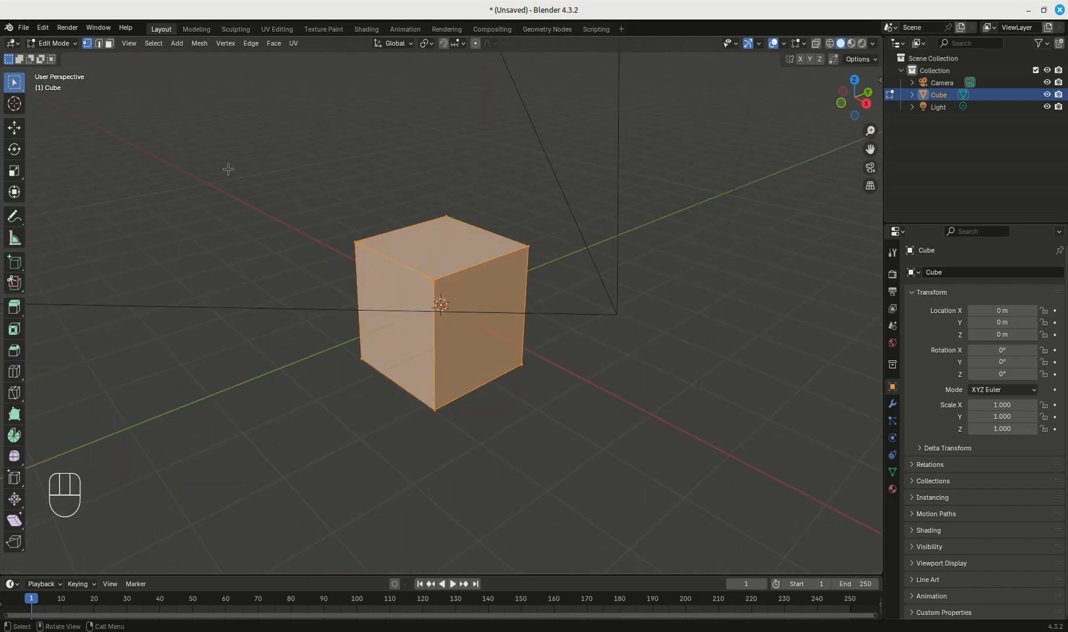
left_click(14, 128)
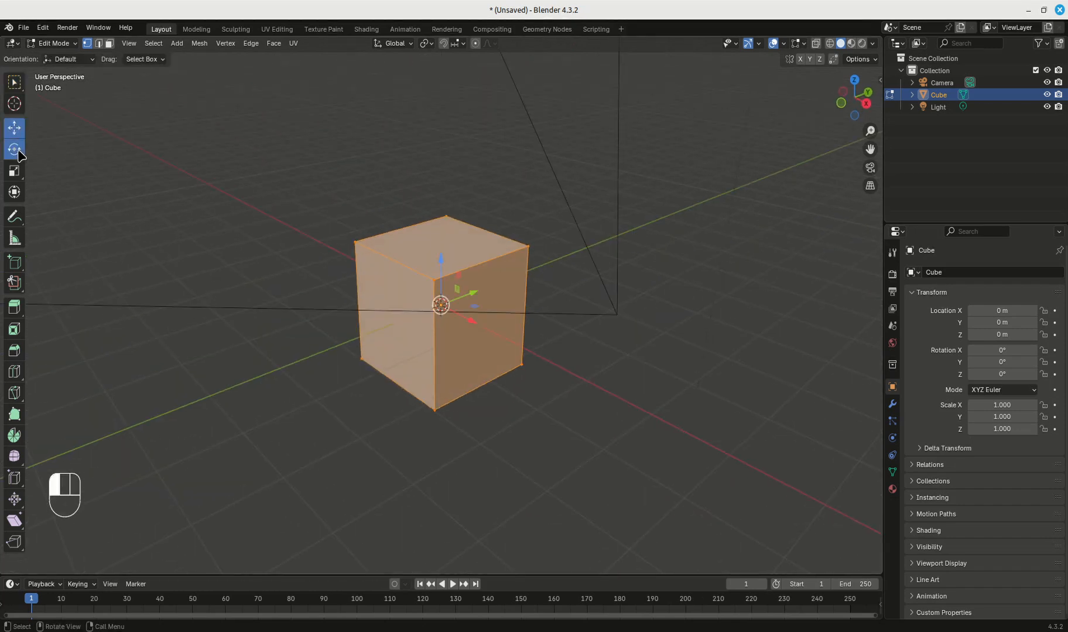
left_click(17, 151)
left_click(15, 171)
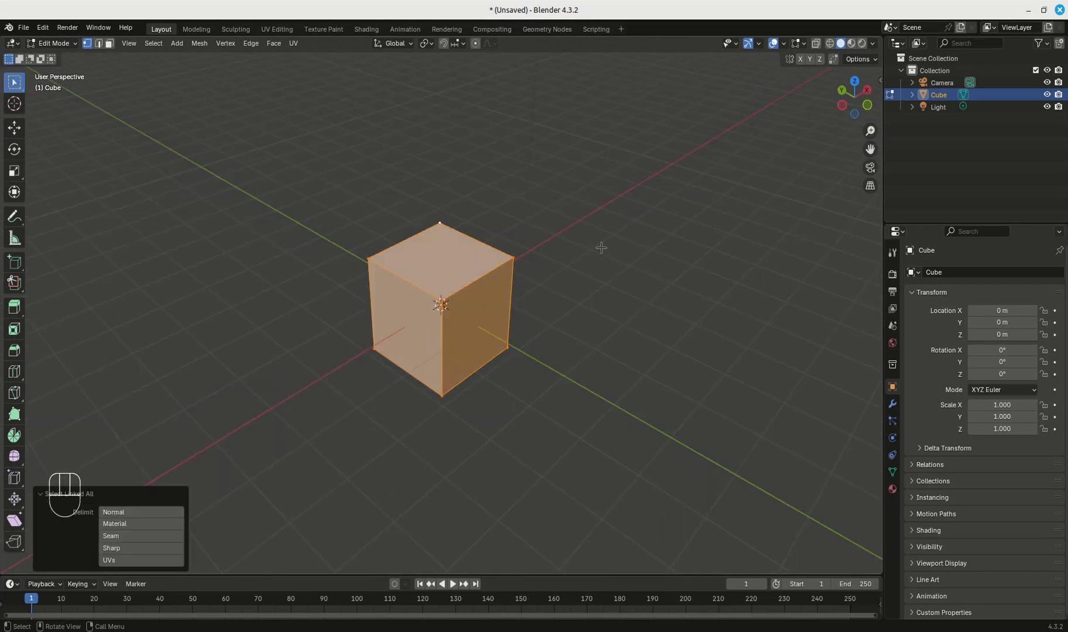
- Deselect the entire mesh and cycle through the edge and face select modes, ending in vertex select mode
key("alt+a")
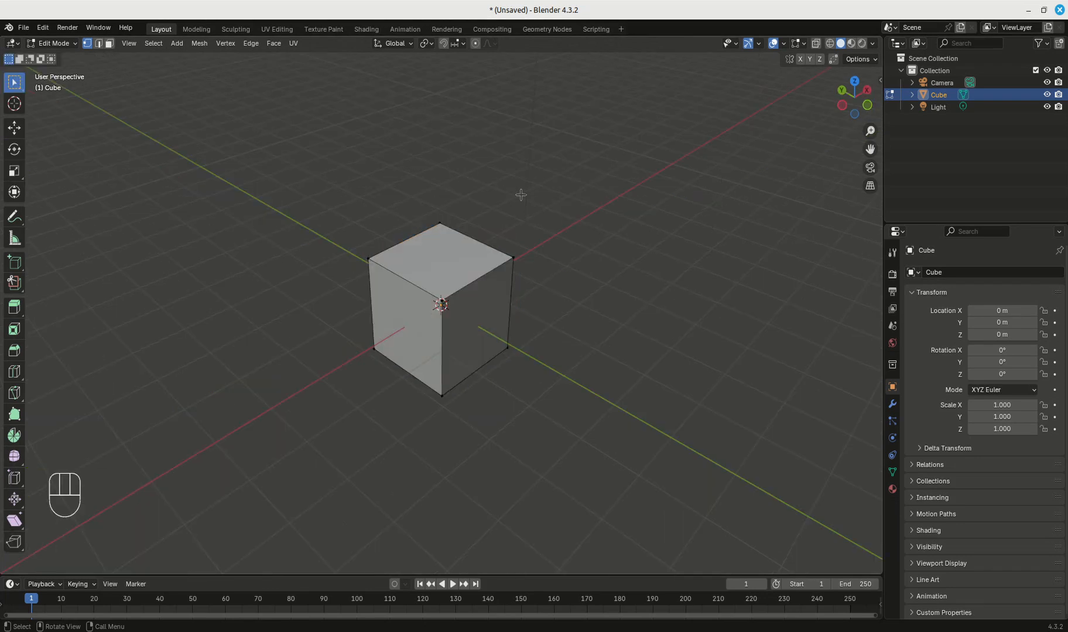
left_click(98, 43)
left_click(110, 45)
left_click(88, 44)
left_click(100, 44)
left_click(107, 45)
left_click(88, 45)
- Box-select a corner vertex of the cube, and extend a vertex selection to both ends of an upper edge
left_click_drag(343, 242, 389, 282)
middle_click_drag(390, 282, 527, 305)
scroll(527, 304, "up", 5)
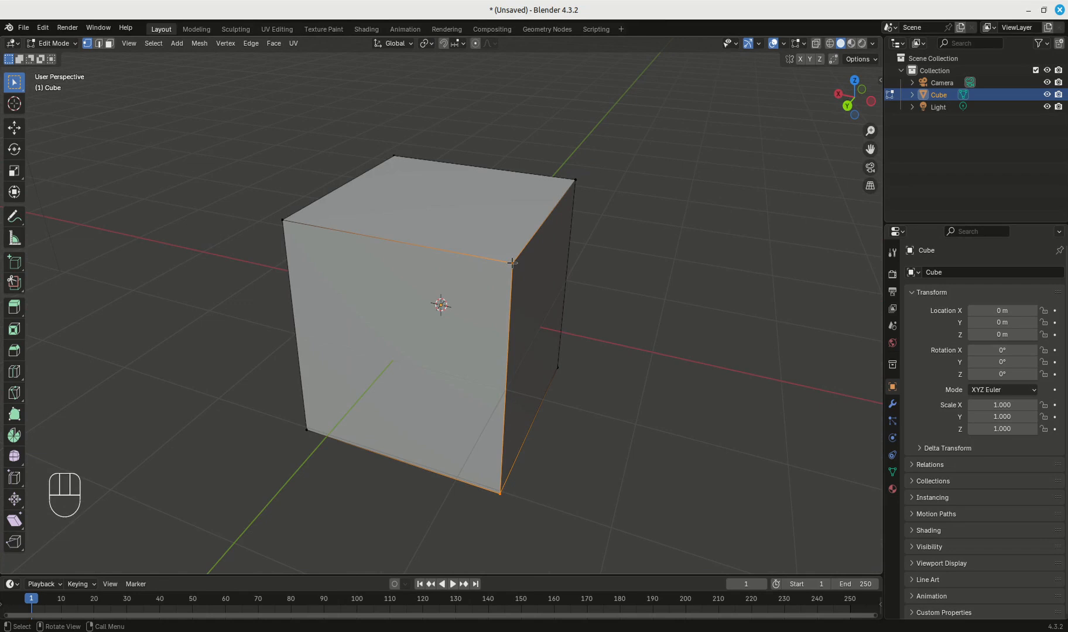
left_click(282, 220, "shift")
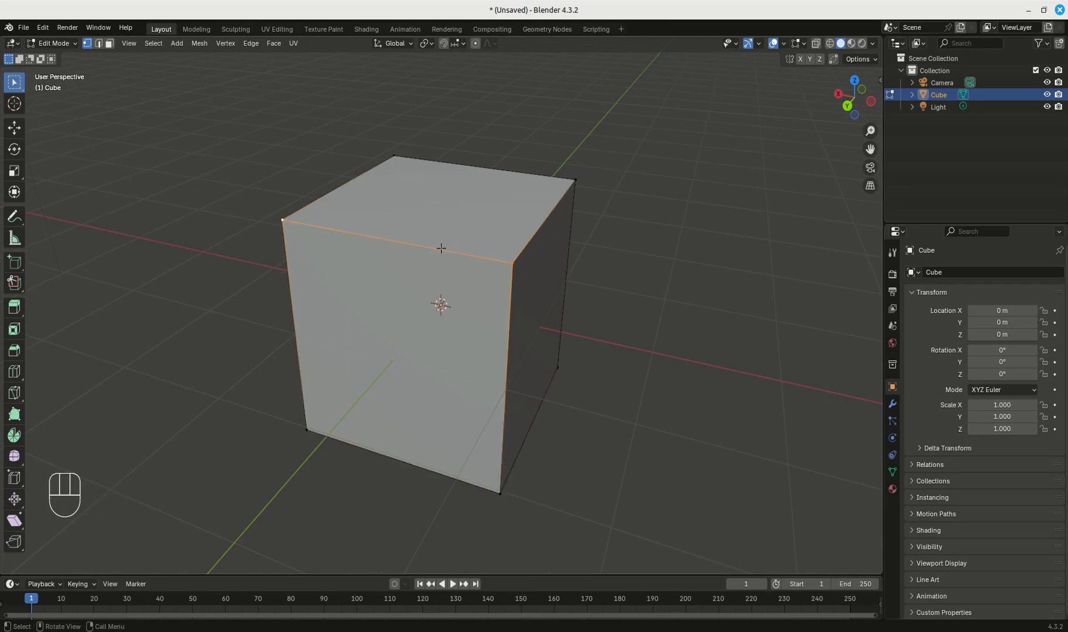
- Switch to edge select mode and select different edges around the cube's top face one at a time
left_click(98, 43)
left_click(417, 239)
left_click(536, 232)
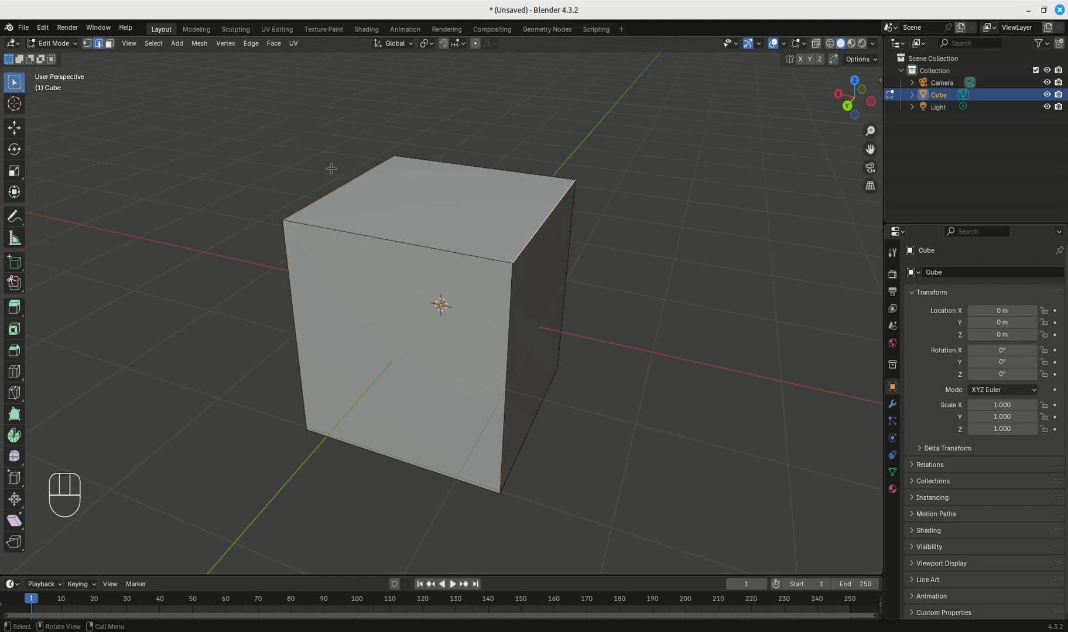
left_click(342, 186)
- Try to move the cube's front upper edge, constrained in turn to the Z, X and Y axes
left_click(363, 237)
key("g")
key("z")
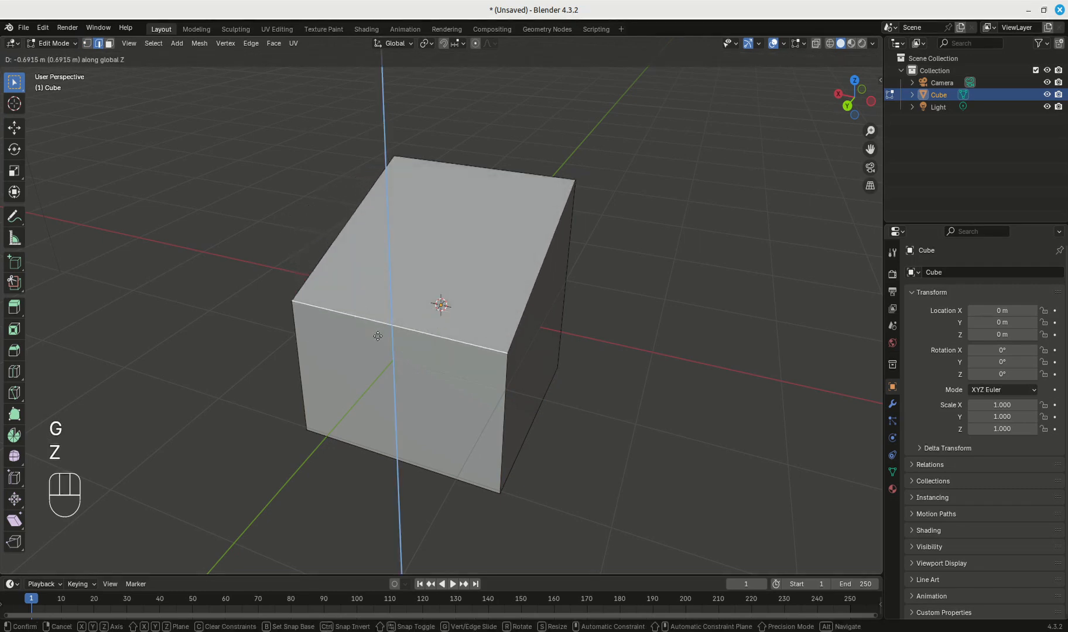
key("x")
key("y")
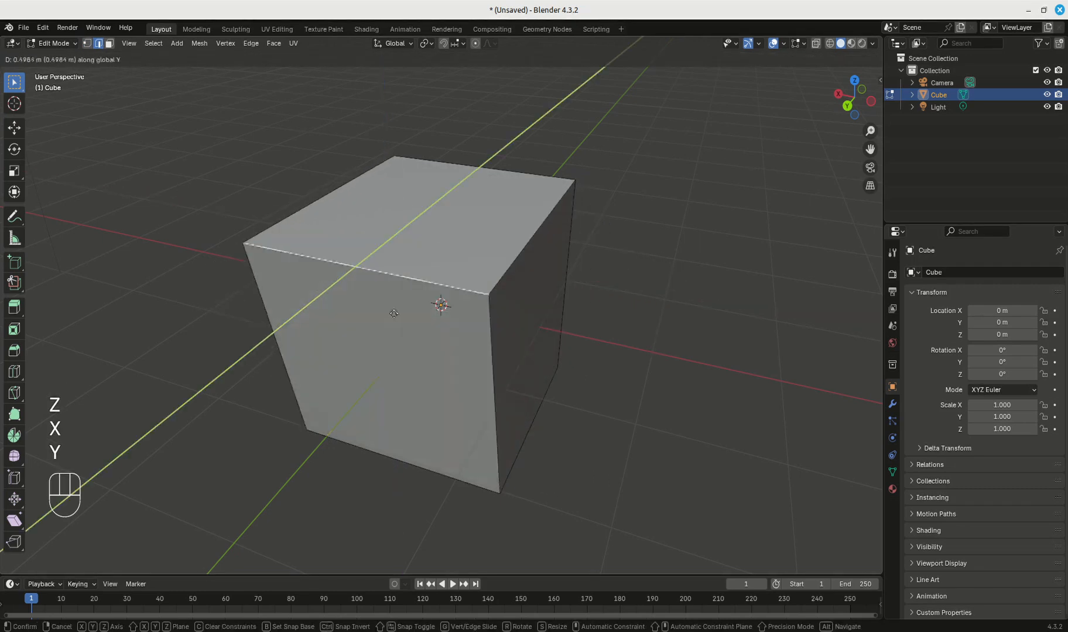
left_click(399, 321)
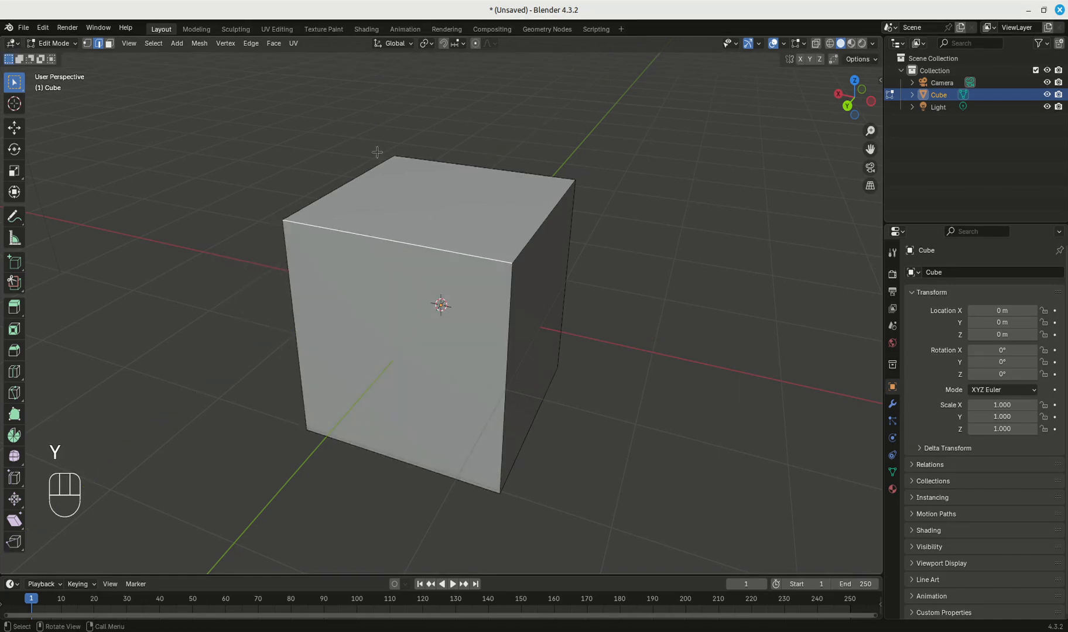
- Switch to face select mode and select the cube's top face and its front face in turn
left_click(109, 44)
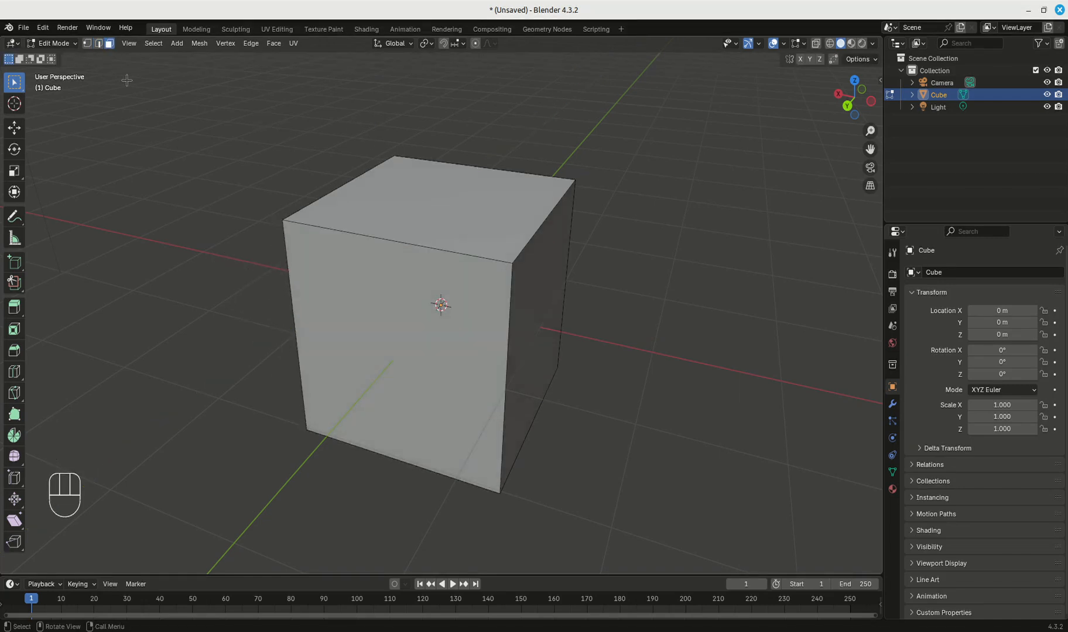
left_click(360, 179)
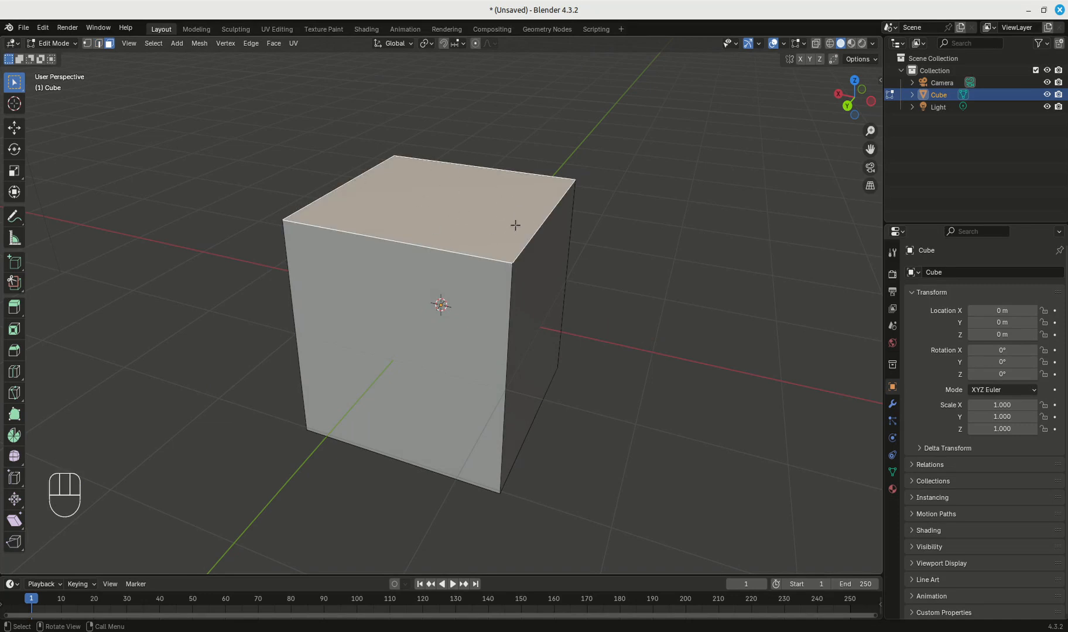
left_click(454, 326)
- Try to move the cube's narrow side face along the Z, X and Y axes in turn
left_click(538, 324)
key("g")
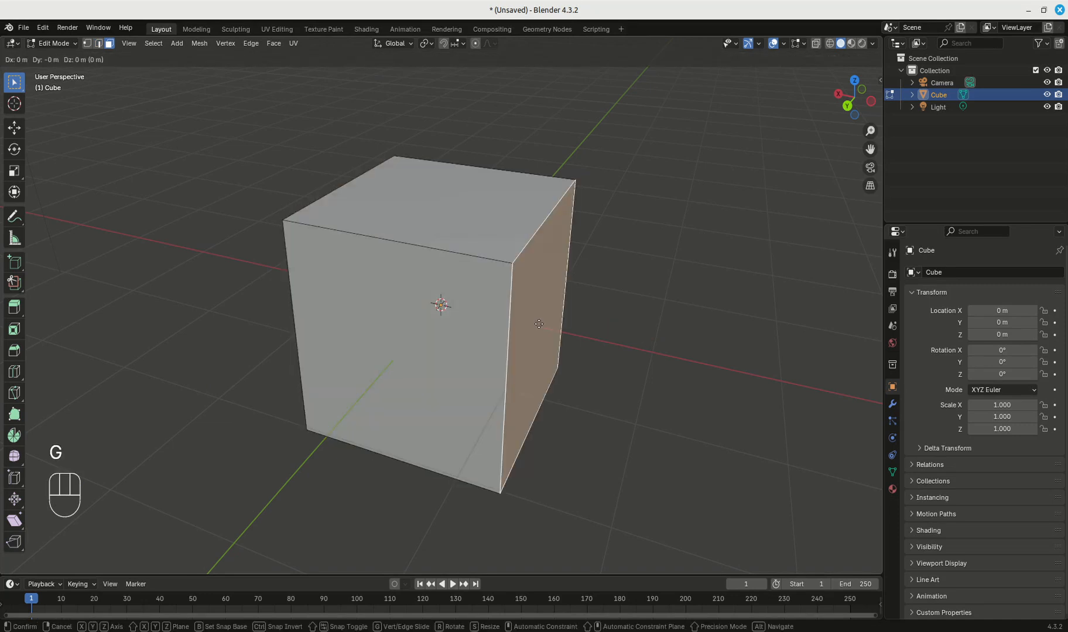
key("z")
right_click(545, 222)
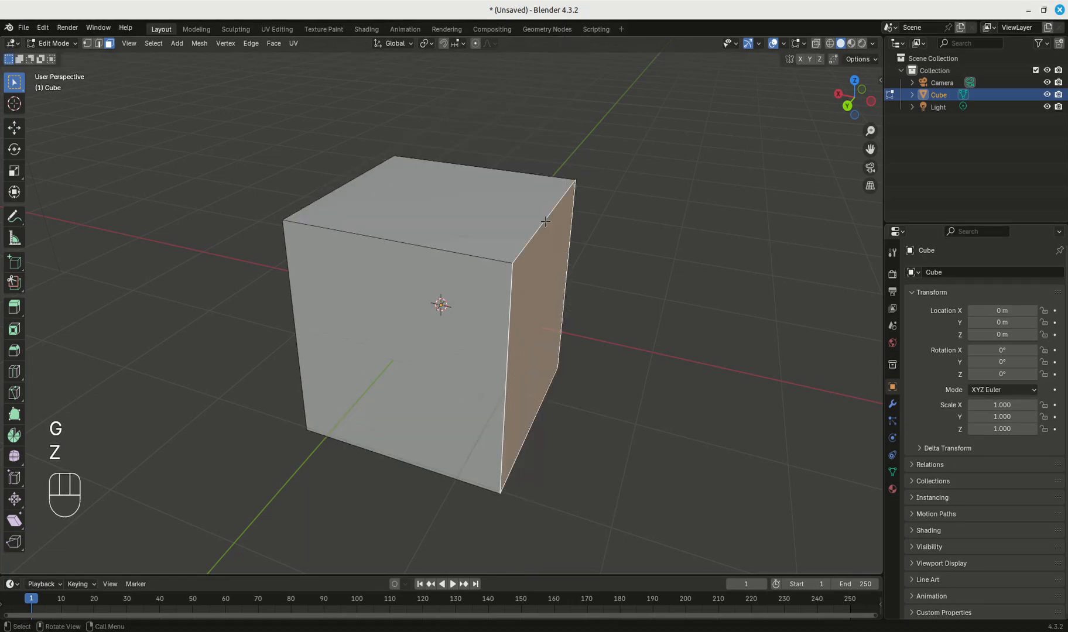
key("g")
key("x")
key("g")
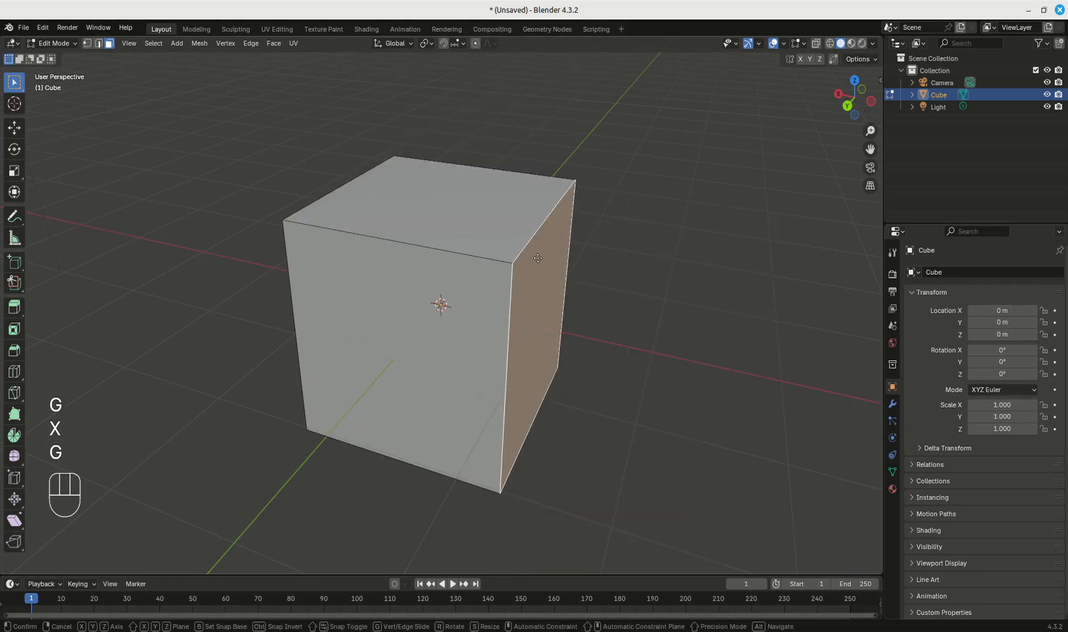
key("y")
right_click(507, 375)
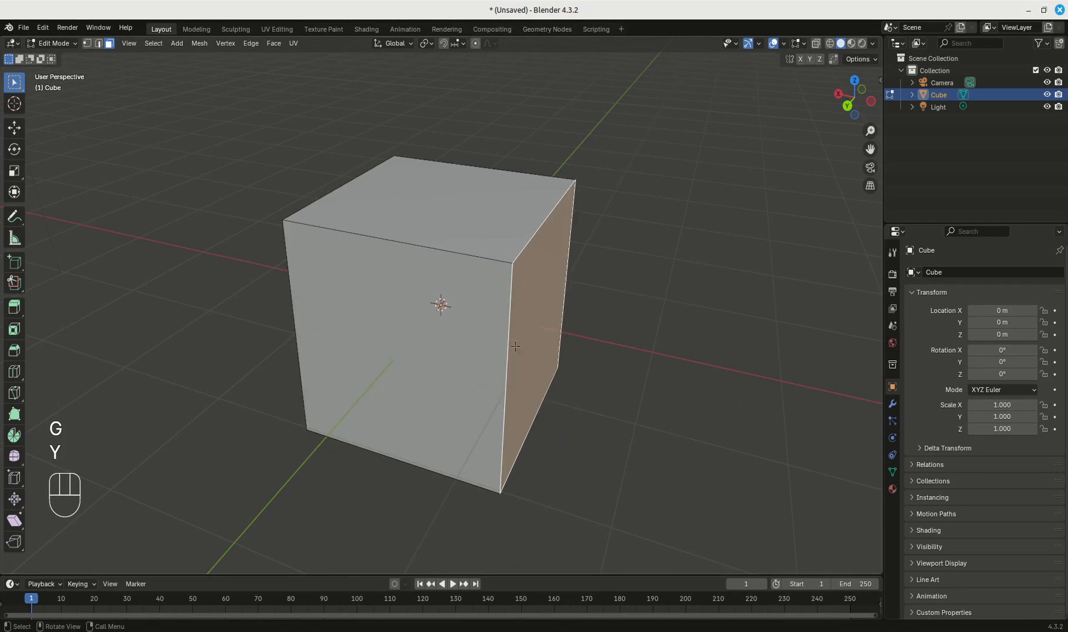
- Practise selecting the cube's faces by clearing the side face, reselecting it and adding the front, top and adjacent faces to the selection
left_click(596, 366)
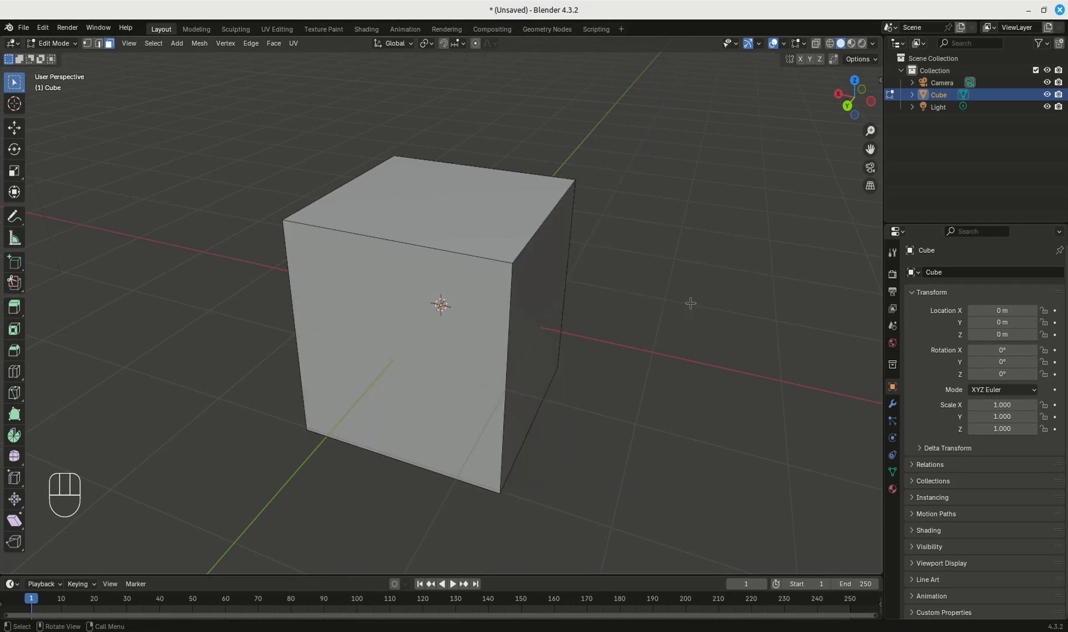
left_click(542, 283)
middle_click_drag(601, 305, 629, 298)
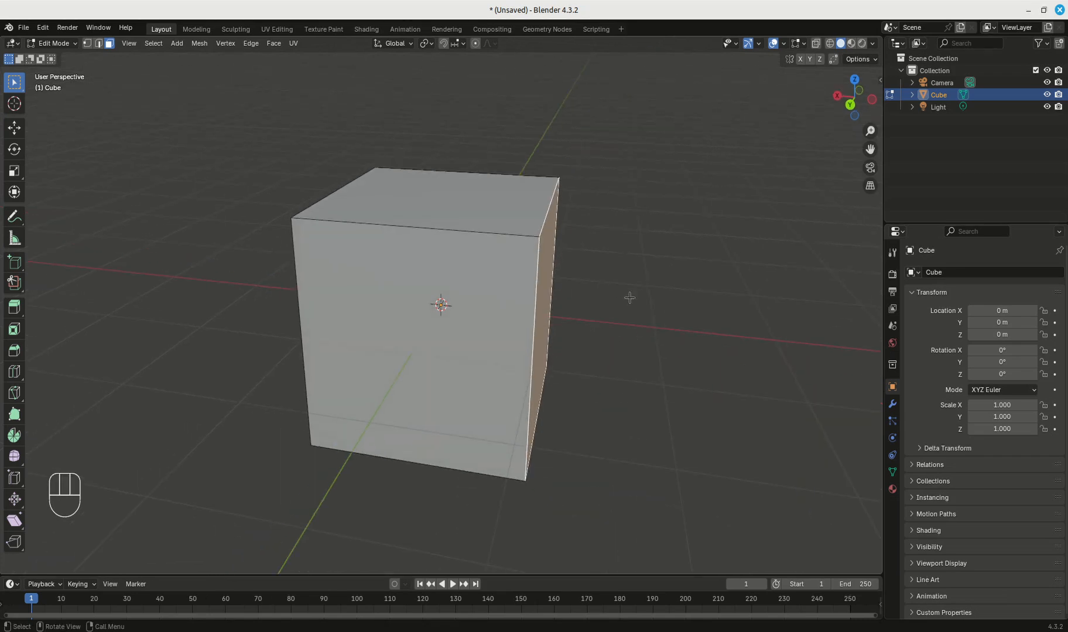
left_click(491, 245, "shift")
left_click(482, 210, "shift")
middle_click_drag(430, 315, 549, 307)
left_click(535, 313, "shift")
middle_click_drag(462, 318, 547, 192, "shift")
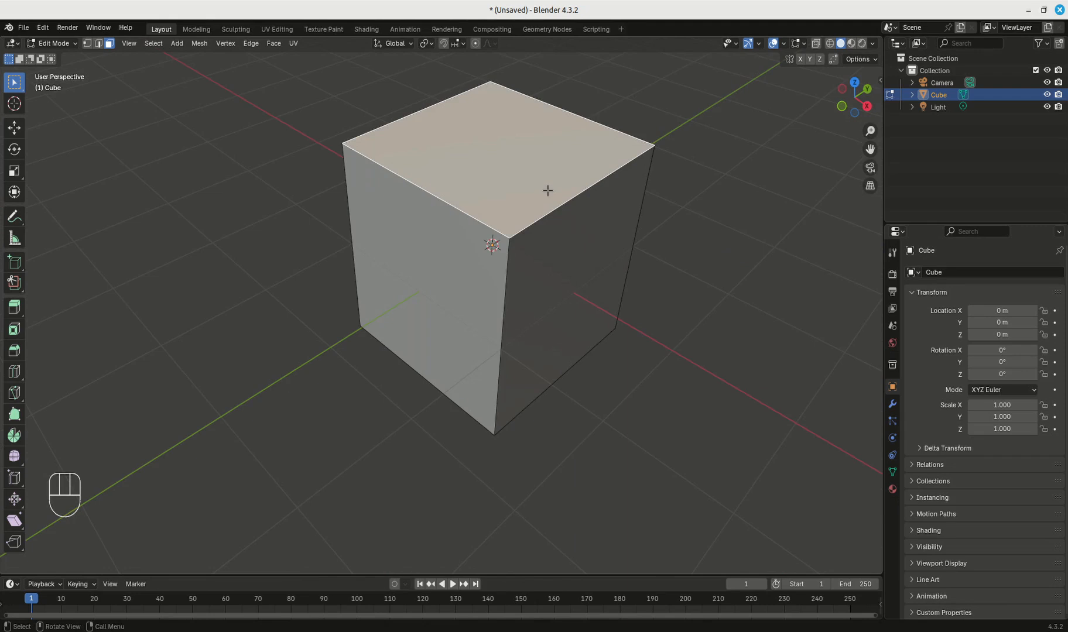
key("ctrl+l")
middle_click_drag(456, 189, 394, 281)
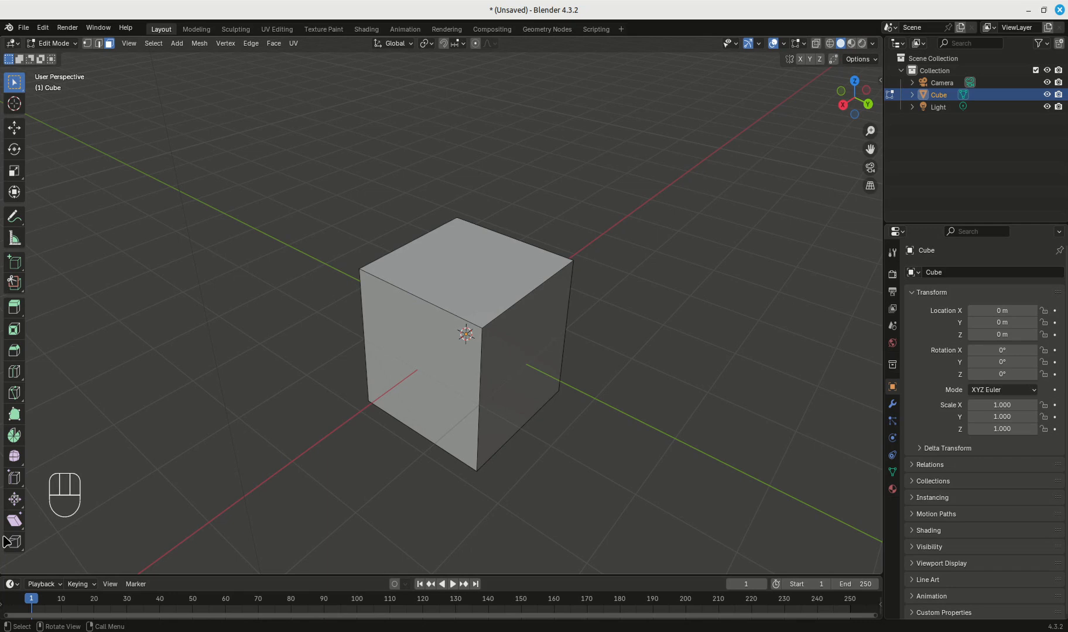
- Activate the Extrude Region, Inset Faces and Bevel tools one after another
left_click(17, 308)
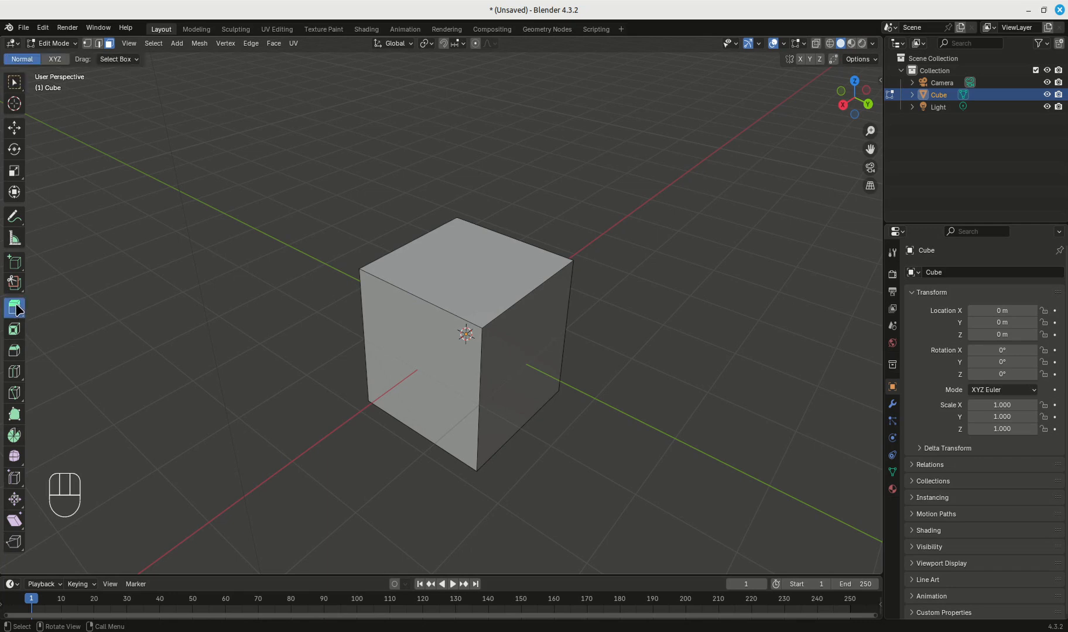
left_click(16, 330)
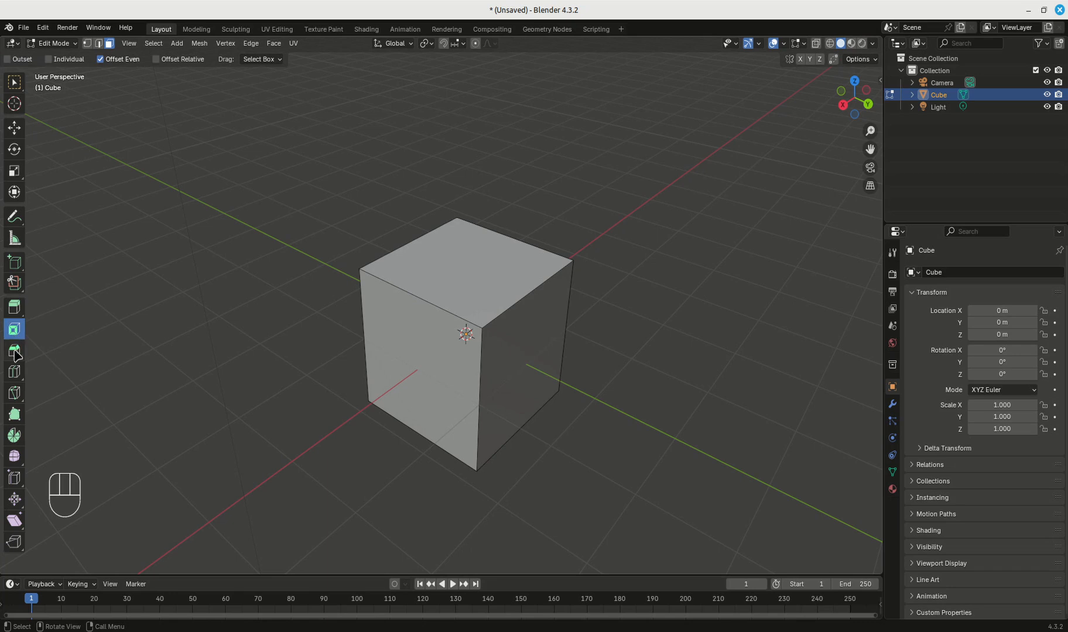
left_click(15, 351)
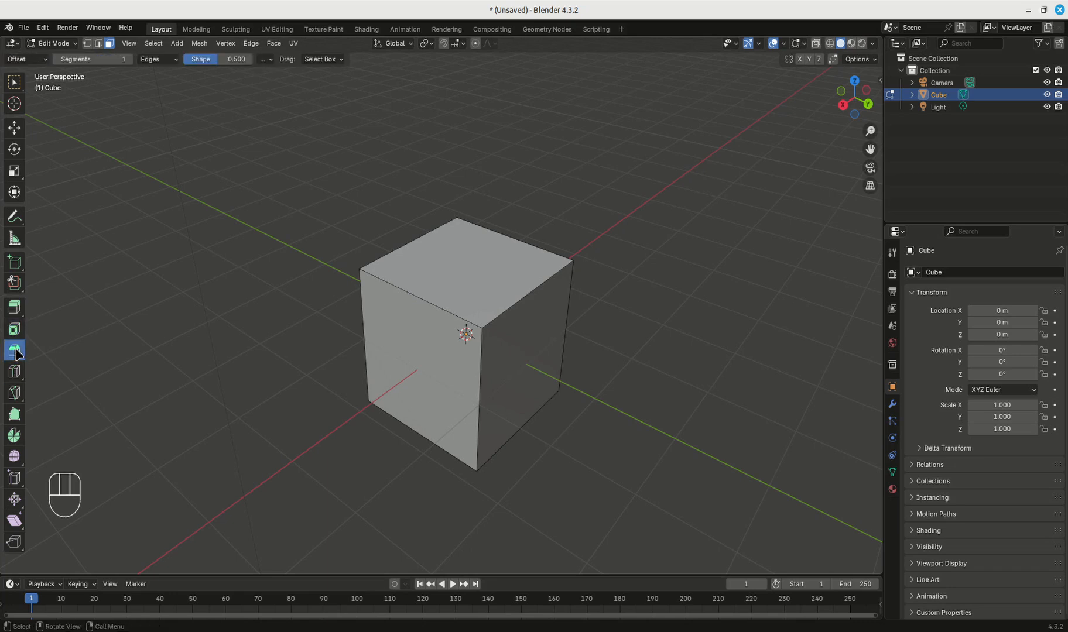
- Try to extrude the cube's top face along its normal
left_click(16, 309)
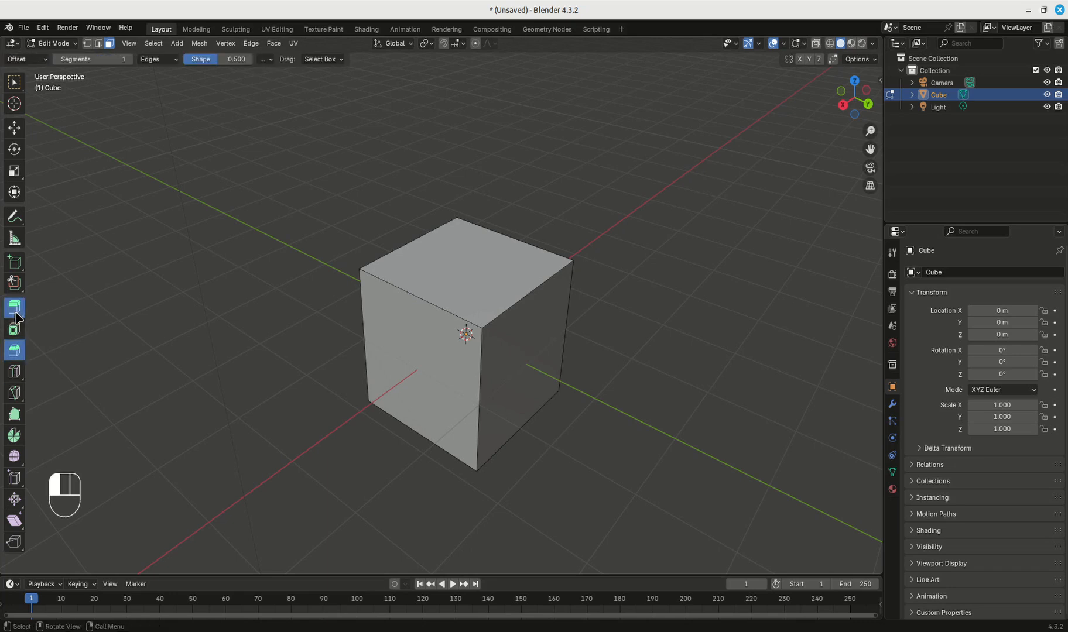
left_click(443, 266)
left_click_drag(469, 222, 511, 299)
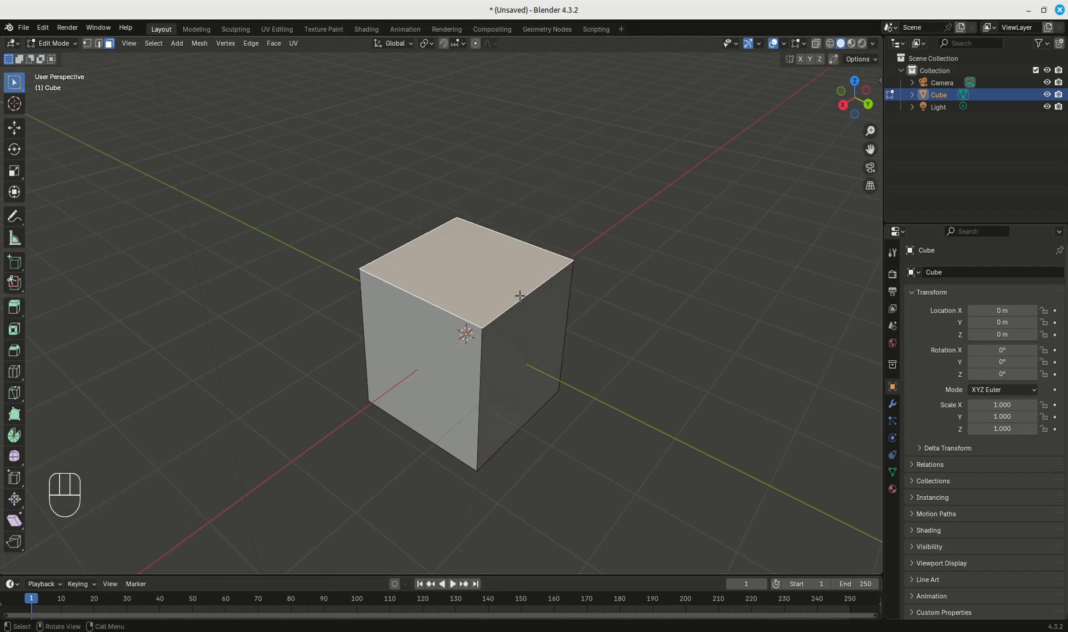
key("e")
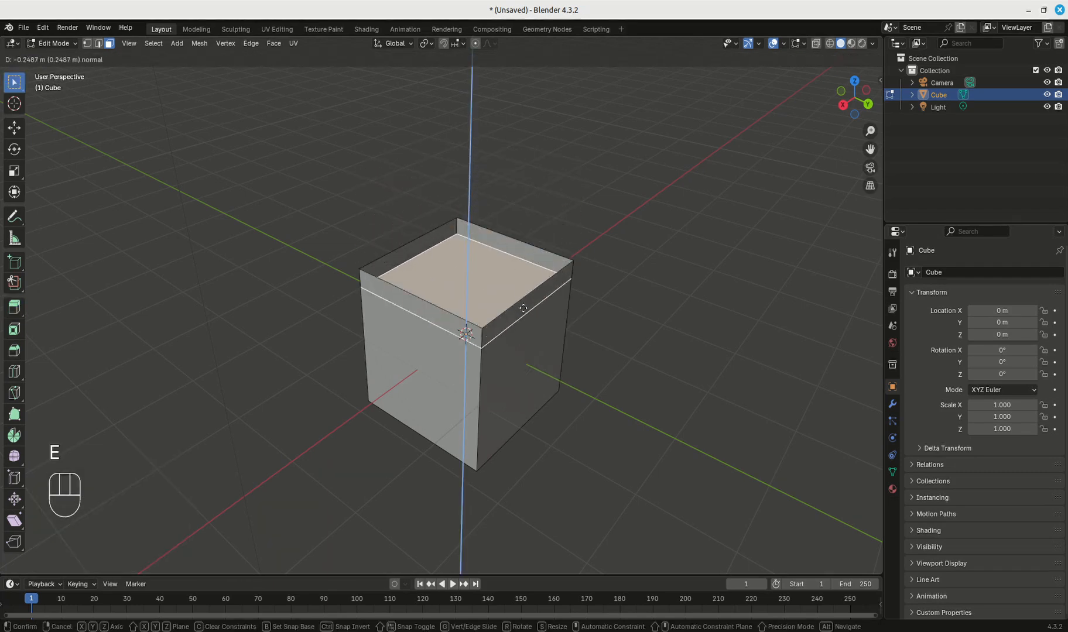
right_click(525, 235)
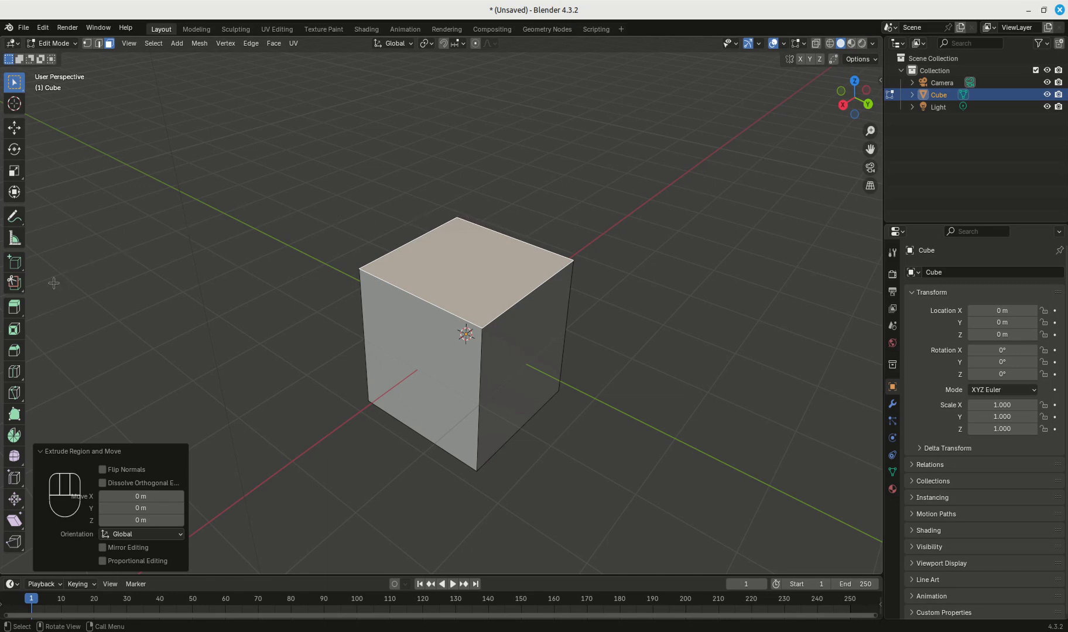
- Try to inset the cube's top face
left_click(15, 328)
left_click_drag(436, 275, 479, 281)
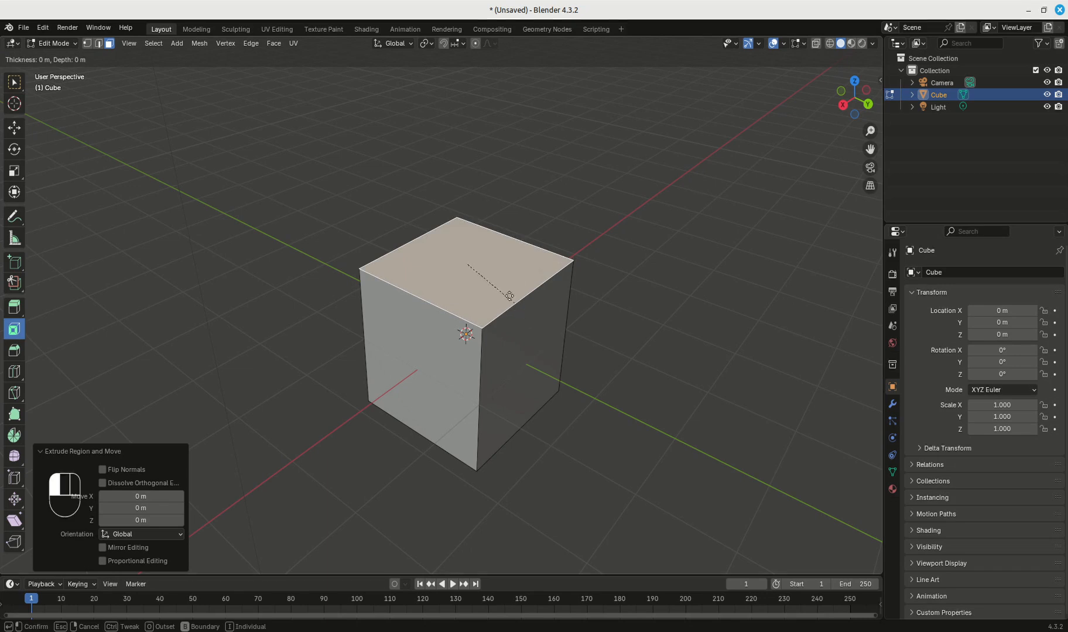
key("i")
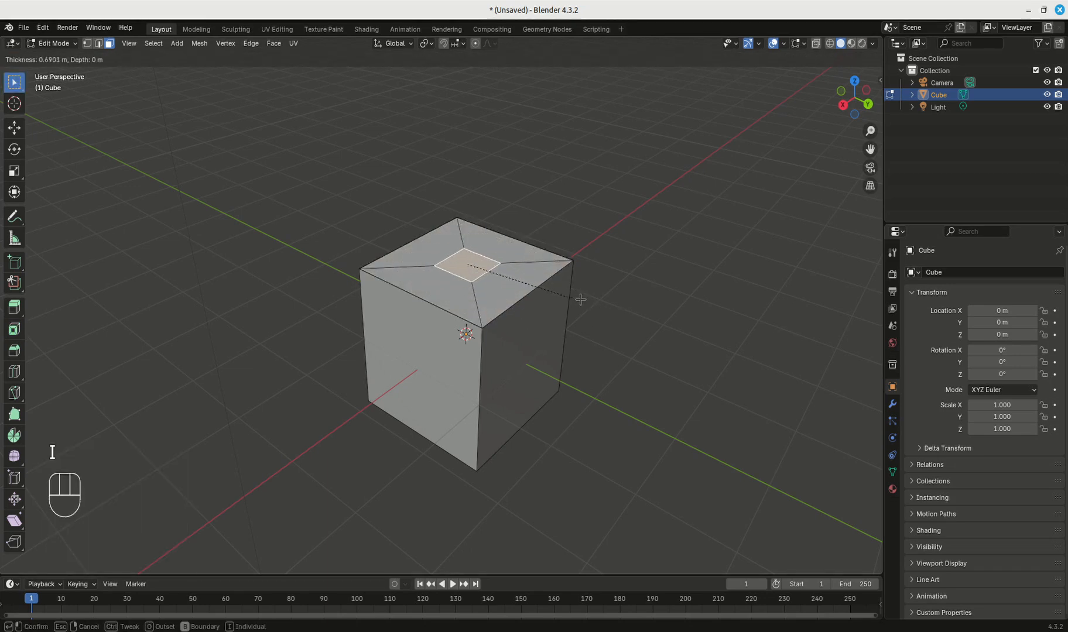
key("Escape")
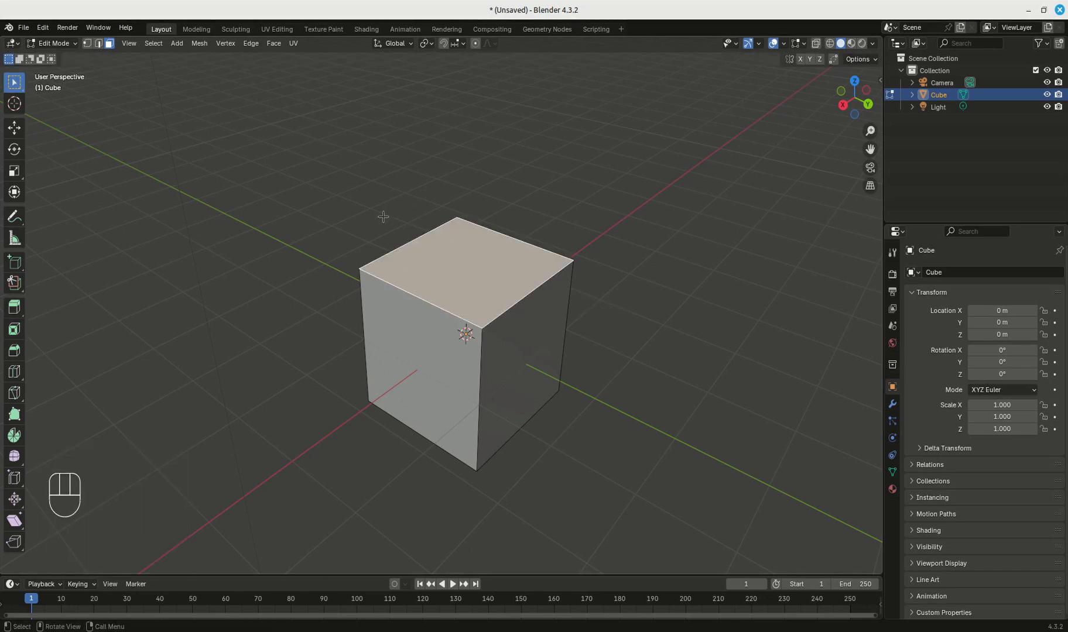
- Try the Loop Cut tool with single cuts around the cube and undo the last one
left_click(16, 372)
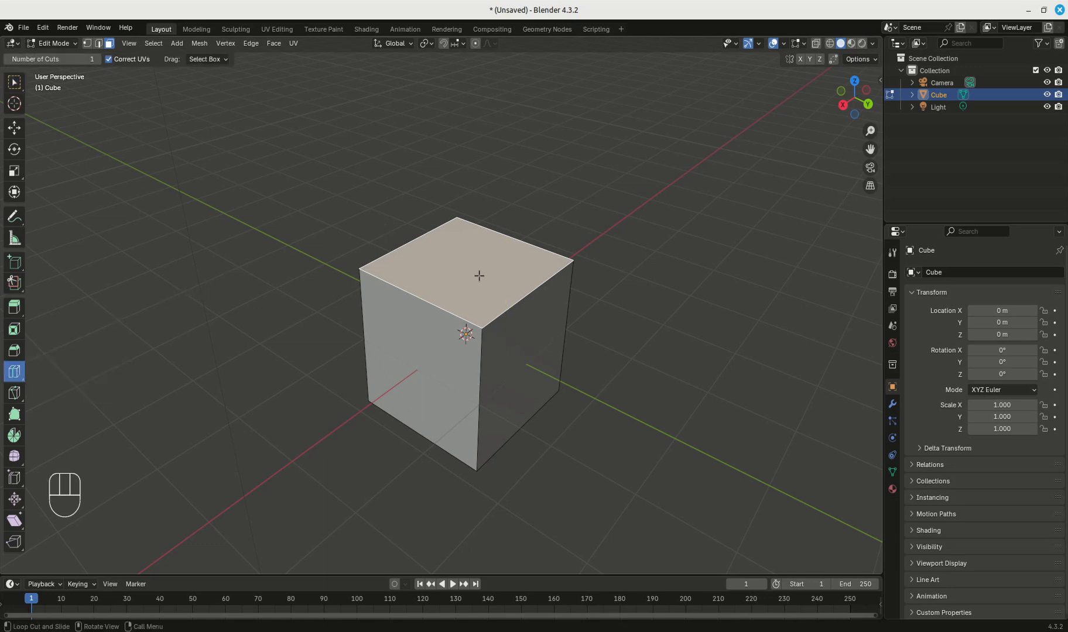
left_click(482, 383)
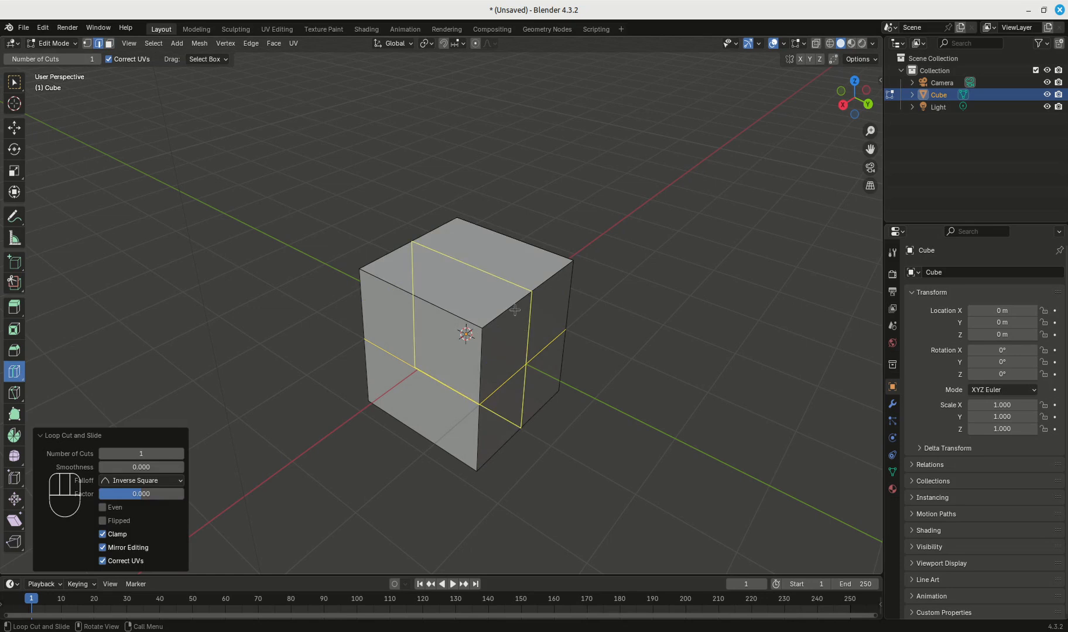
key("ctrl+z")
- Try a loop cut around the cube and raise its number of cuts step by step
left_click_drag(182, 454, 146, 454)
left_click(400, 393)
left_click(181, 454)
left_click(181, 455)
left_click(180, 454)
left_click(180, 454)
left_click(180, 454)
left_click(180, 454)
left_click(181, 455)
left_click(180, 454)
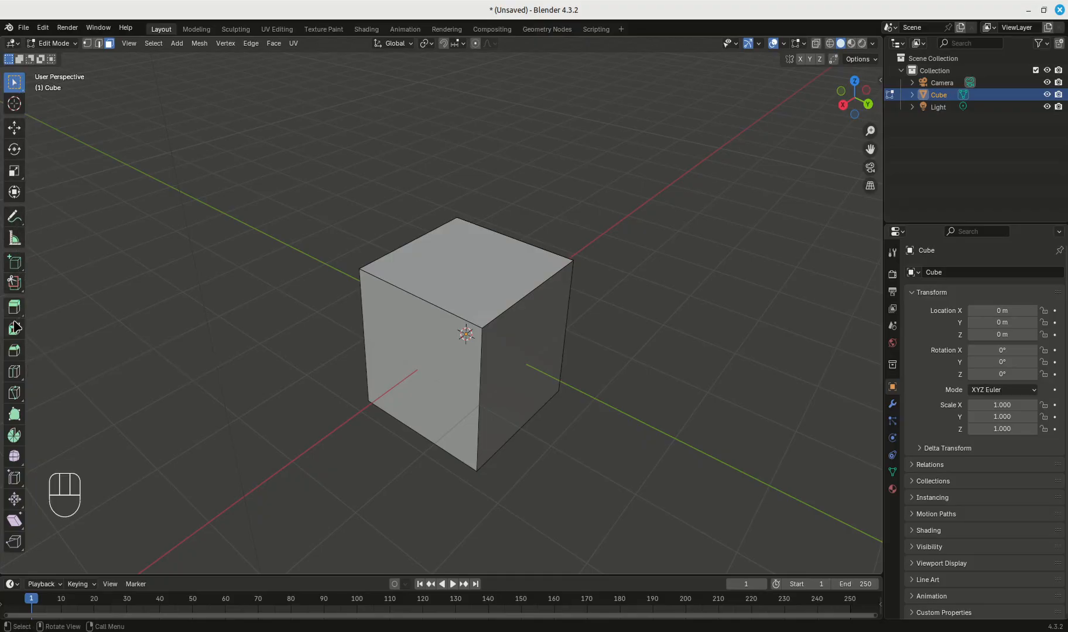
- Bevel a sloping edge of the tapered upper part by about 0.44 m
left_click(14, 350)
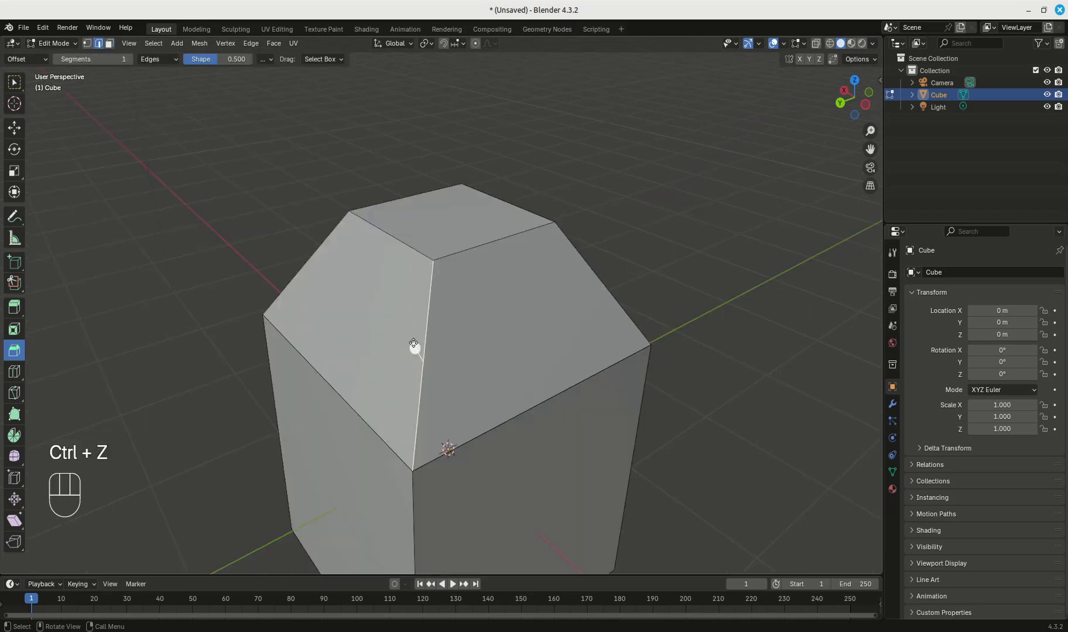
left_click_drag(412, 347, 327, 330)
middle_click_drag(550, 343, 644, 338)
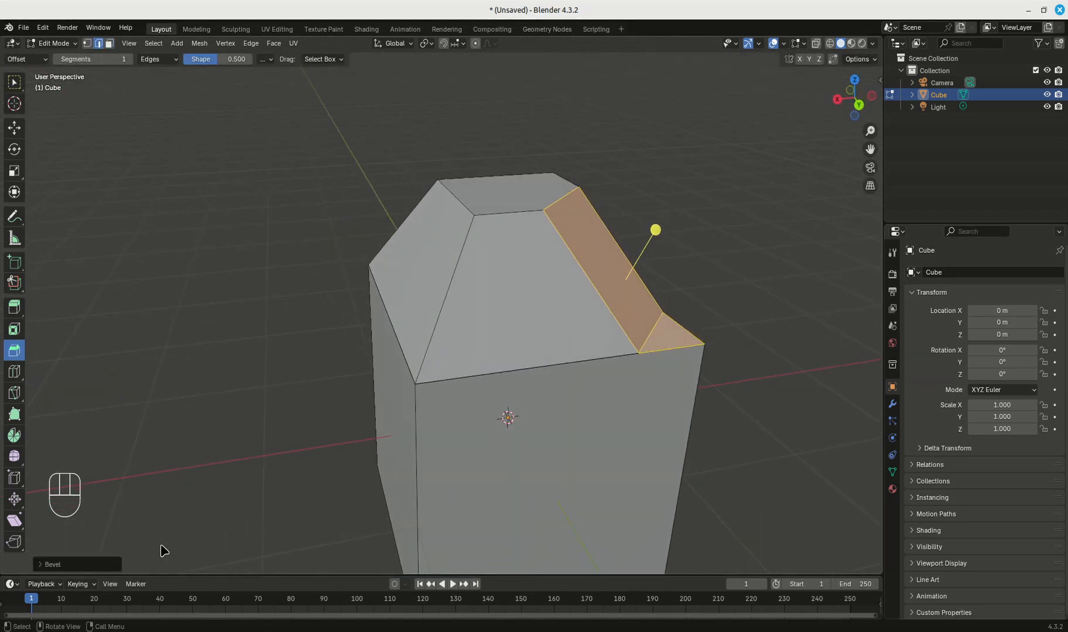
- Open the bevel settings, raise the number of segments step by step and adjust the bevel width
left_click(42, 564)
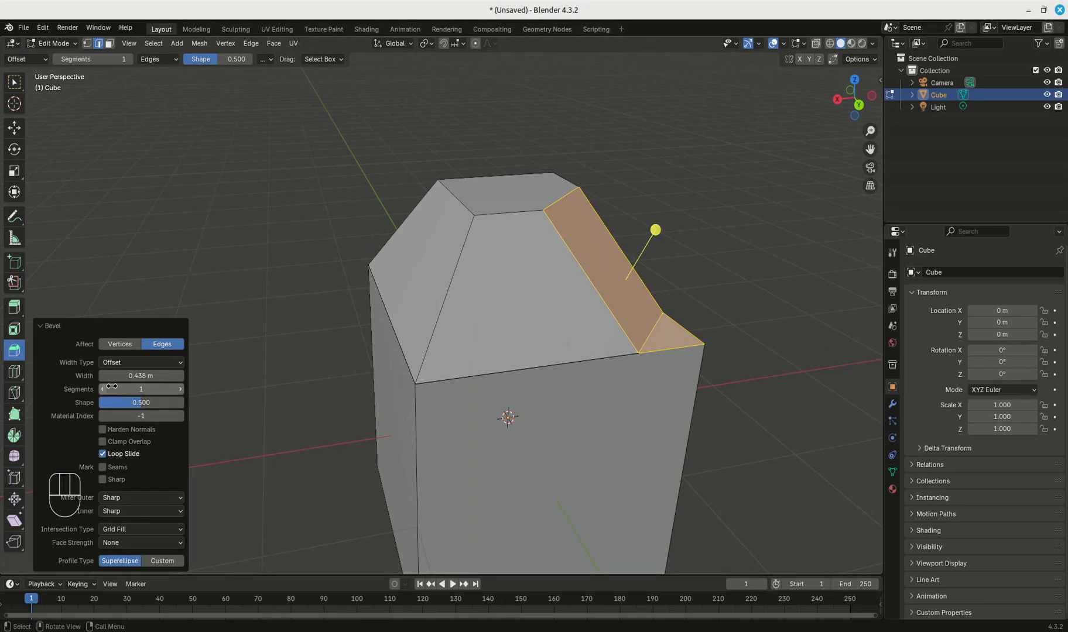
left_click(181, 390)
left_click(182, 389)
left_click(181, 390)
left_click(181, 391)
left_click(182, 391)
left_click(181, 391)
left_click(181, 391)
left_click(181, 391)
left_click(181, 391)
left_click(181, 391)
left_click(181, 391)
left_click(180, 390)
mouse_move(141, 375)
left_mouse_down()
mouse_move(190, 375)
mouse_move(161, 375)
left_mouse_up()
left_click_drag(141, 375, 150, 375)
left_click_drag(150, 375, 170, 375)
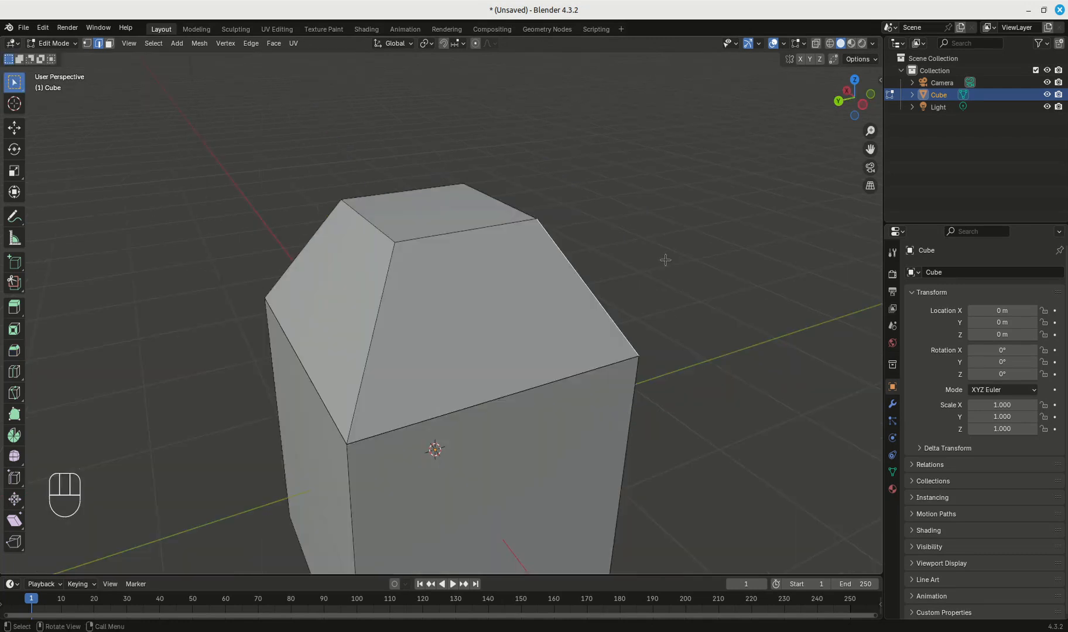
- Try to bevel another sloping edge of the tapered upper part with the Bevel command
middle_click_drag(665, 260, 474, 274)
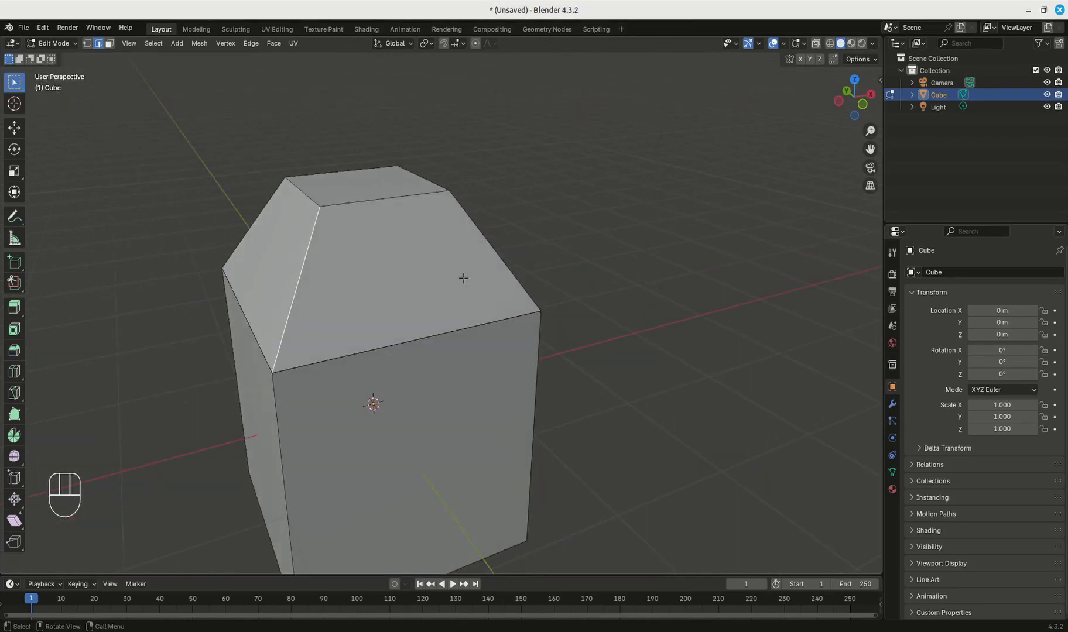
key("ctrl+b")
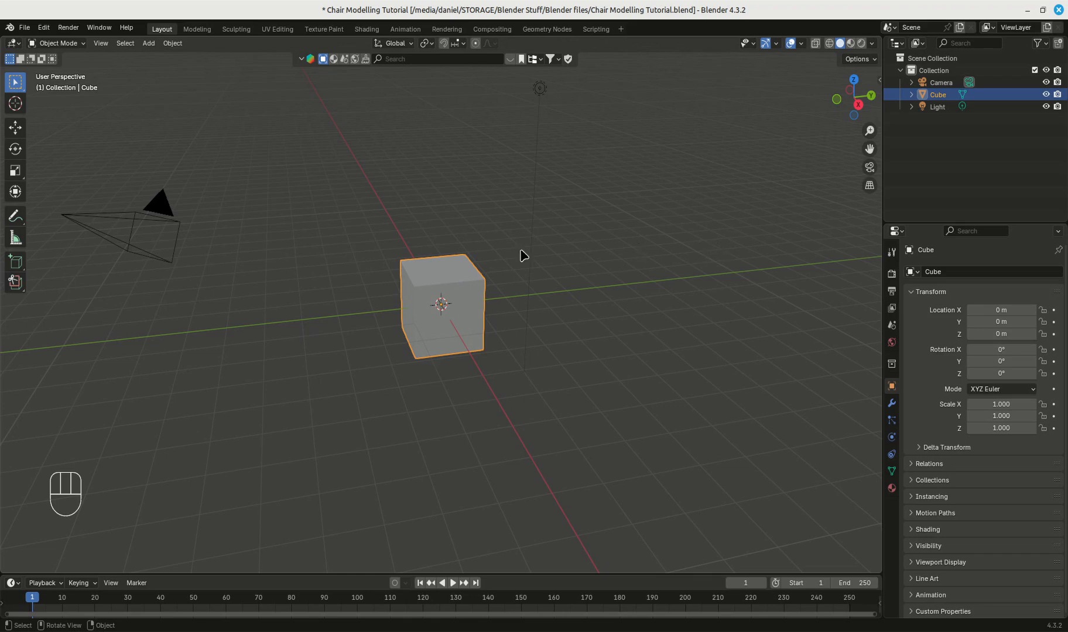
- Delete all default objects from the scene: the cube, camera and light
key("a")
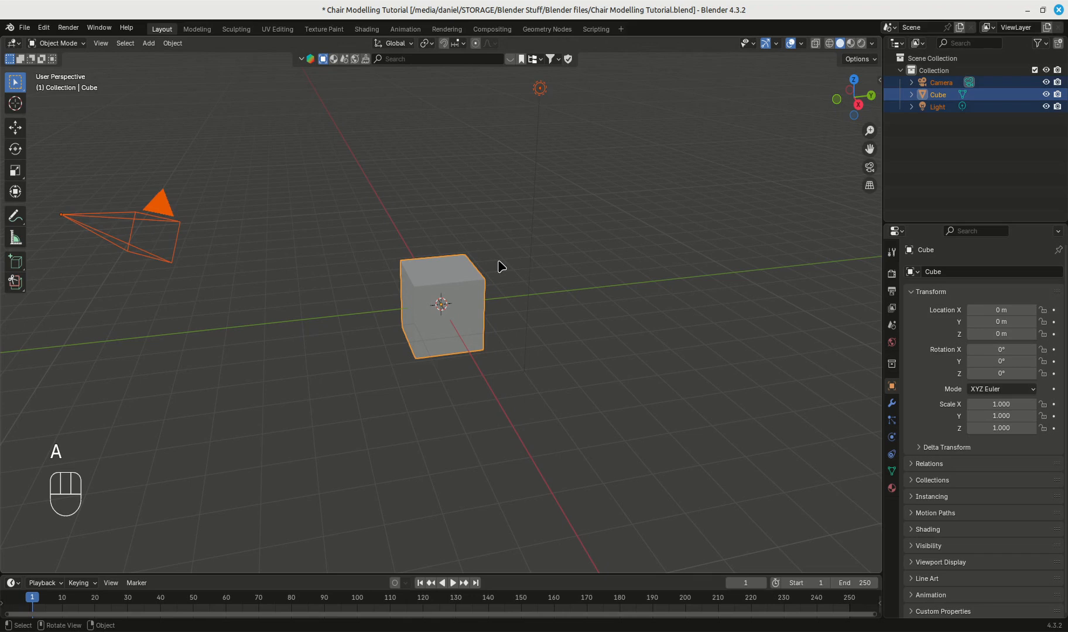
key("x")
left_click(526, 232)
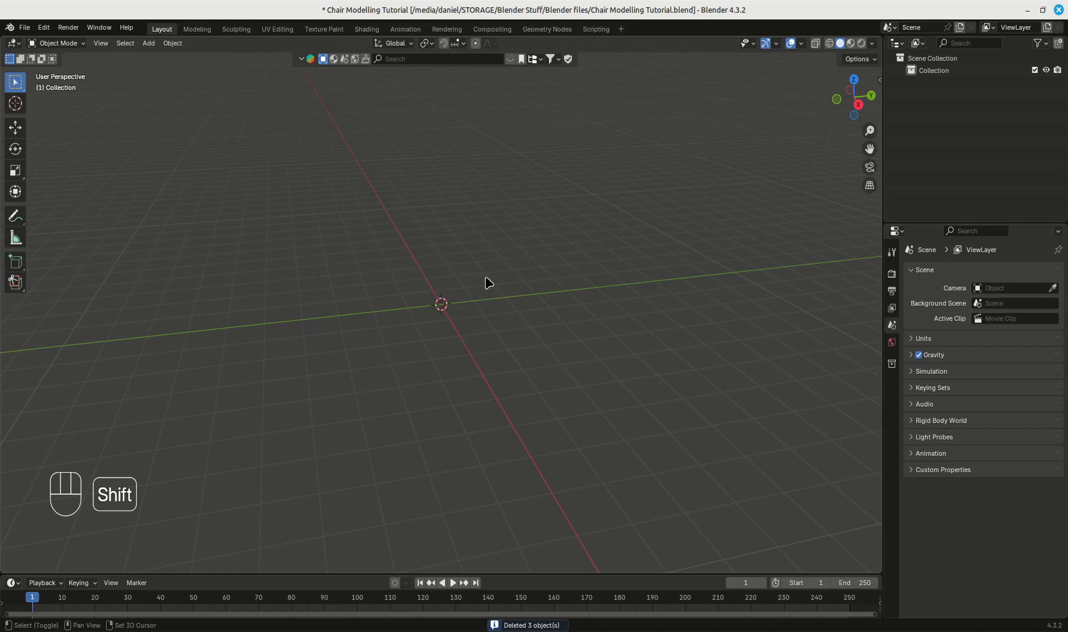
- Add a new cube mesh at the scene origin
key("shift+a")
mouse_move(486, 294)
left_click(536, 305)
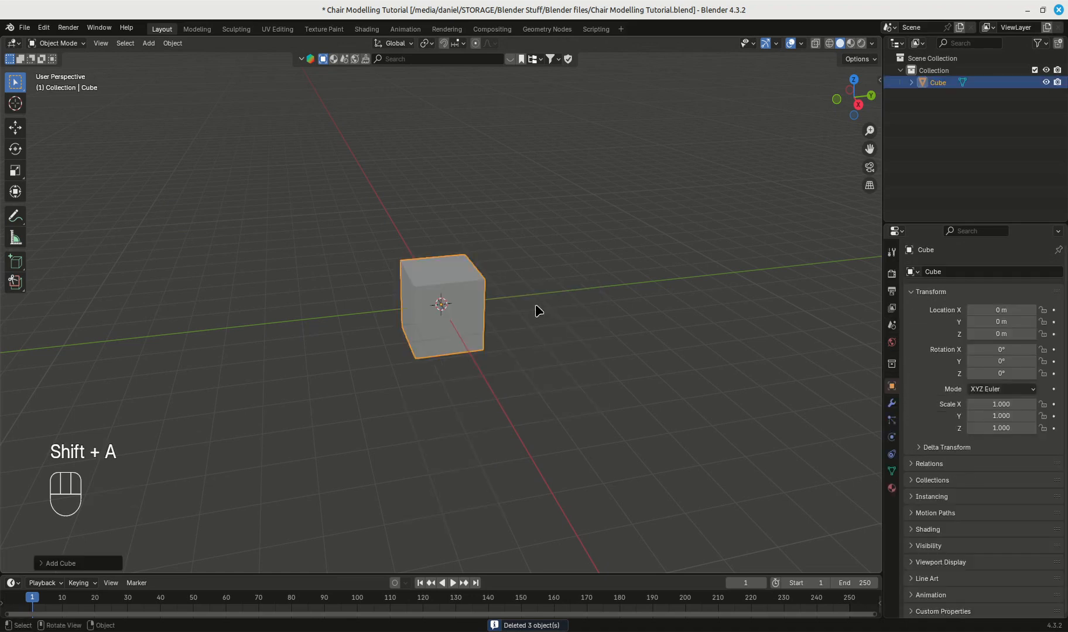
- Enter Edit Mode on the cube and move its whole mesh up along the Z axis, above the ground grid
mouse_move(536, 320)
middle_mouse_down()
mouse_move(581, 327)
mouse_move(552, 326)
middle_mouse_up()
scroll(552, 325, "up", 3)
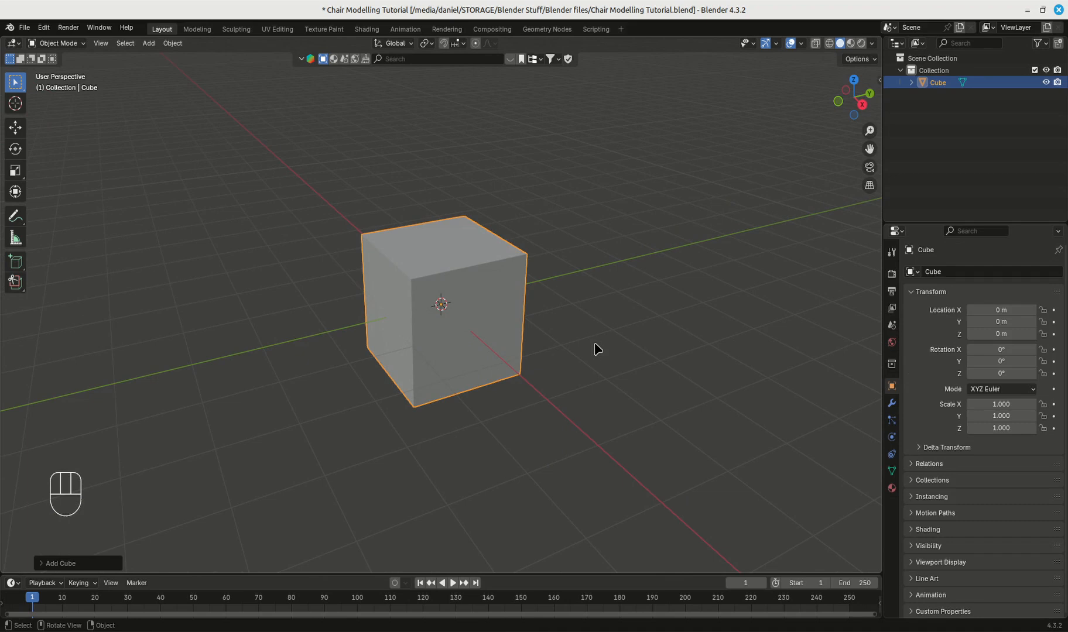
key("Tab")
scroll(603, 339, "down", 3)
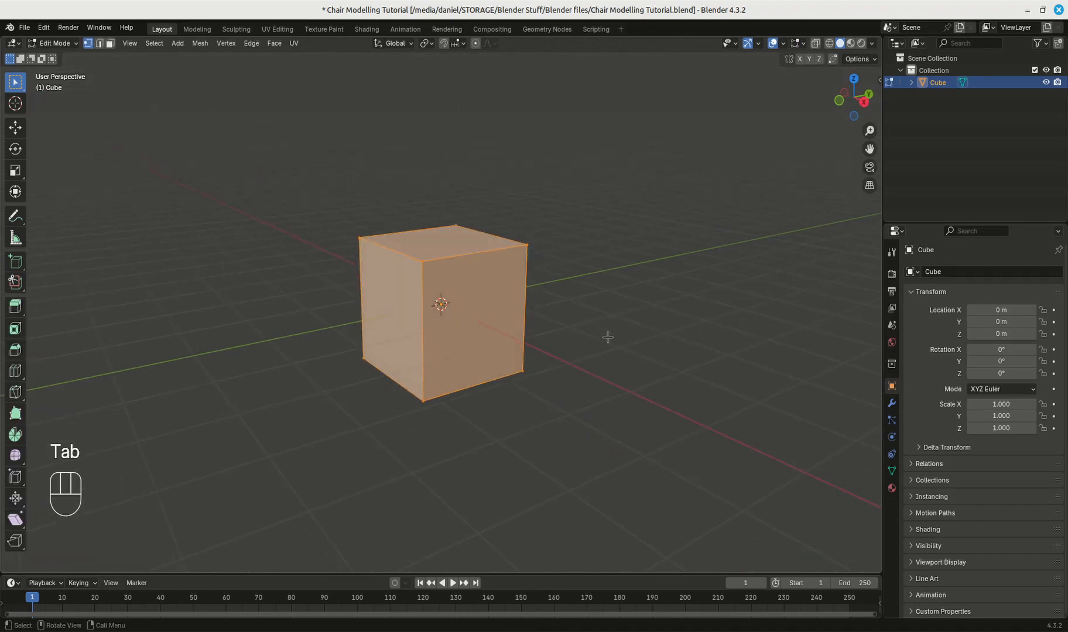
key("g")
key("z")
left_click(596, 208)
middle_click_drag(596, 211, 628, 394, "shift")
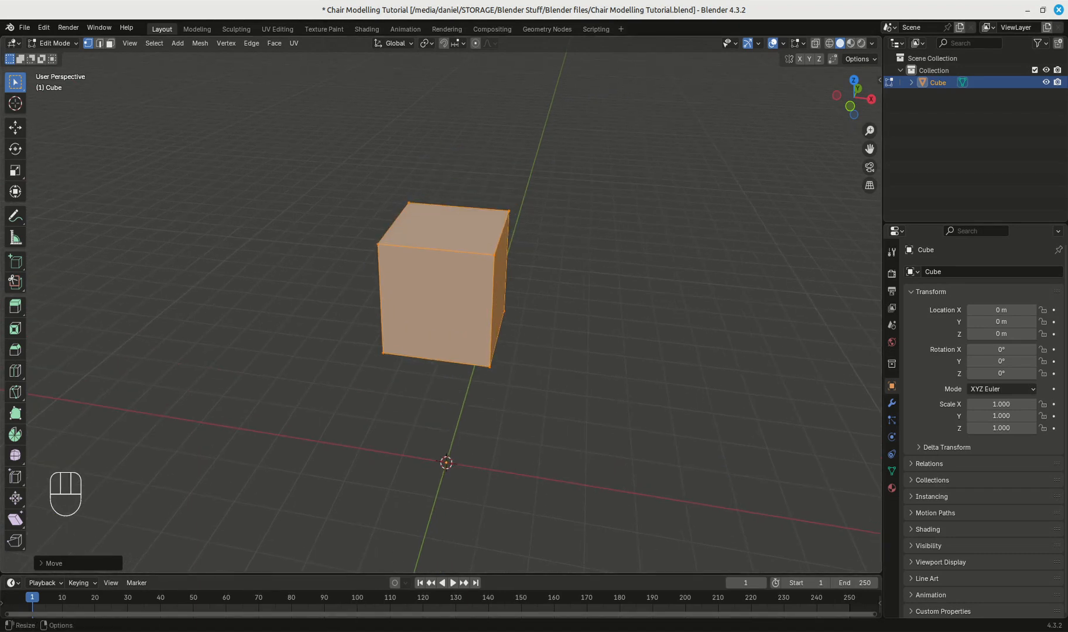
- Switch to the image viewer to examine the chair reference photo Chair.avif and minimise it again
left_click(330, 631)
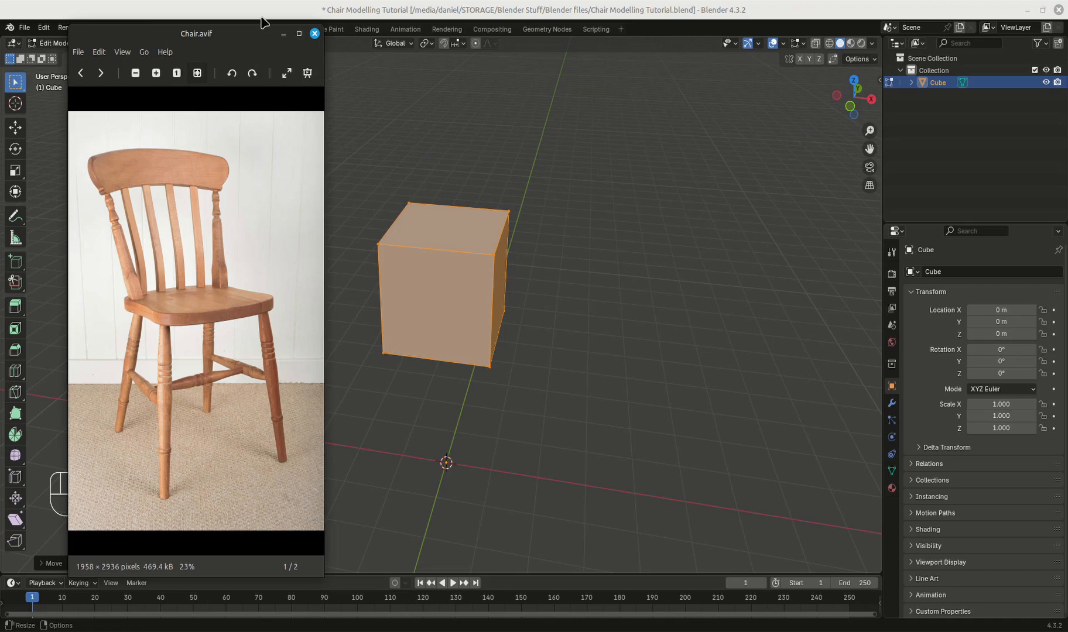
left_click(284, 34)
- Scale the cube down along the Z axis into a thin slab for the chair seat
scroll(556, 277, "up", 2)
middle_click_drag(556, 302, 451, 213, "shift")
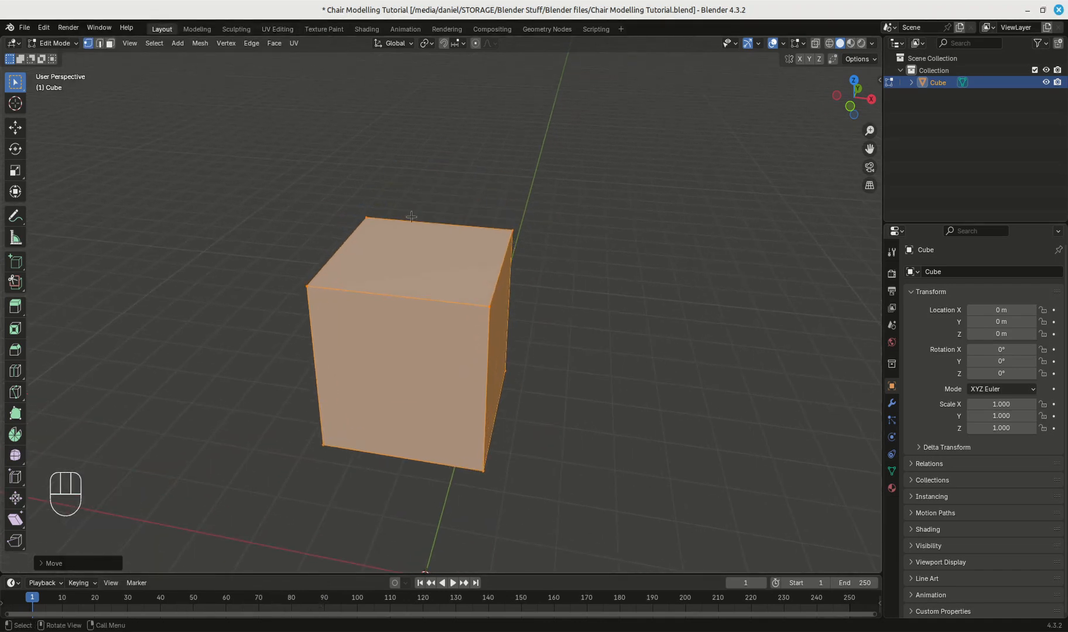
middle_click_drag(508, 290, 586, 293)
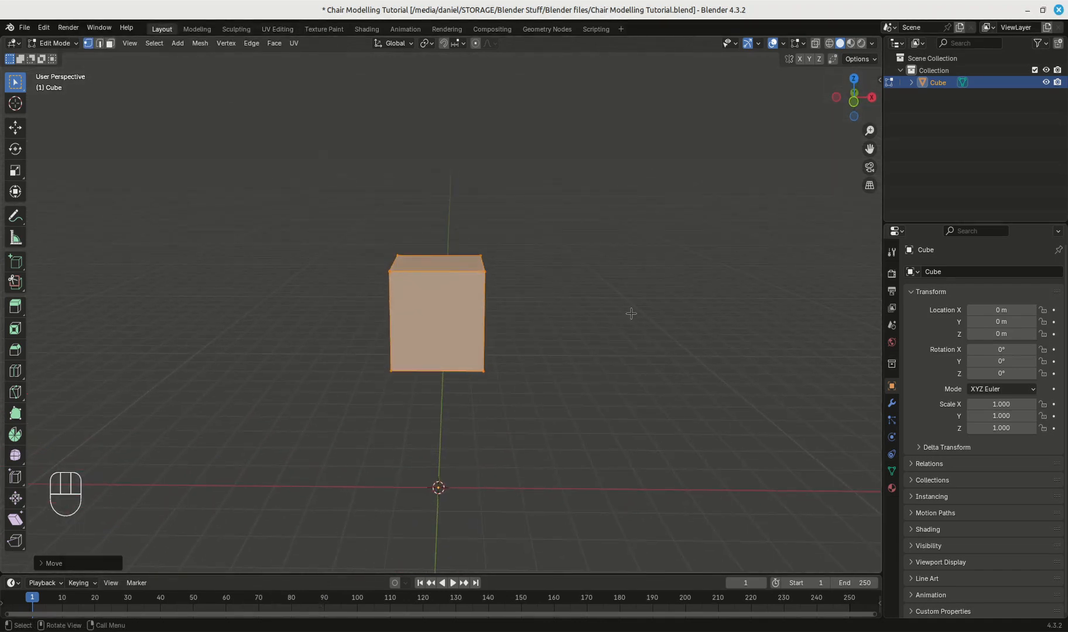
key("s")
key("z")
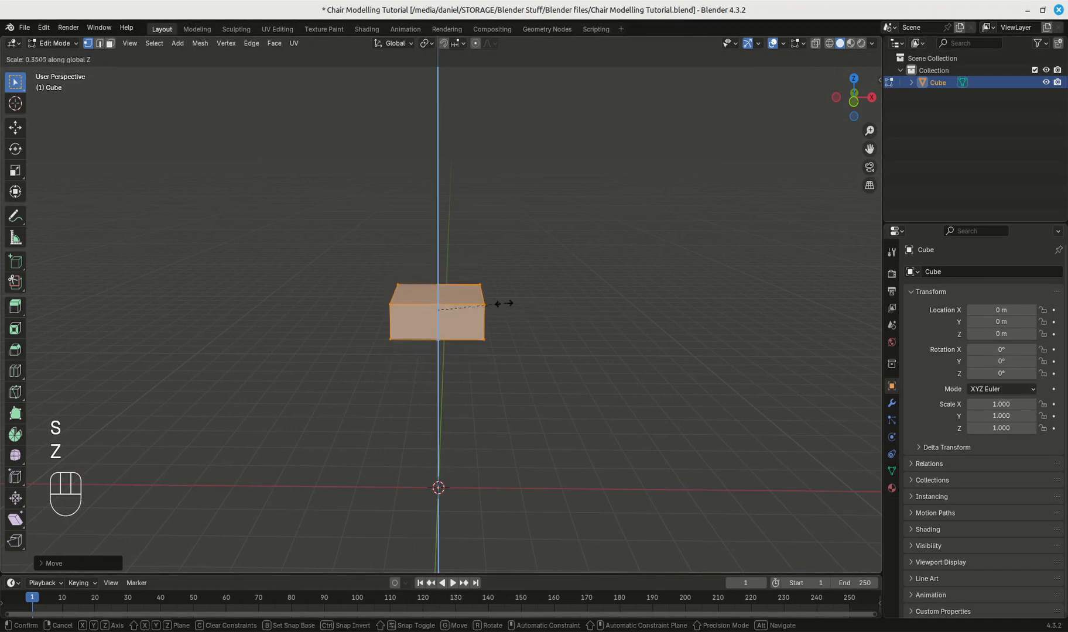
left_click(517, 291)
- Stretch the seat slab slightly along the Y axis
middle_click_drag(517, 291, 615, 342)
key("s")
key("y")
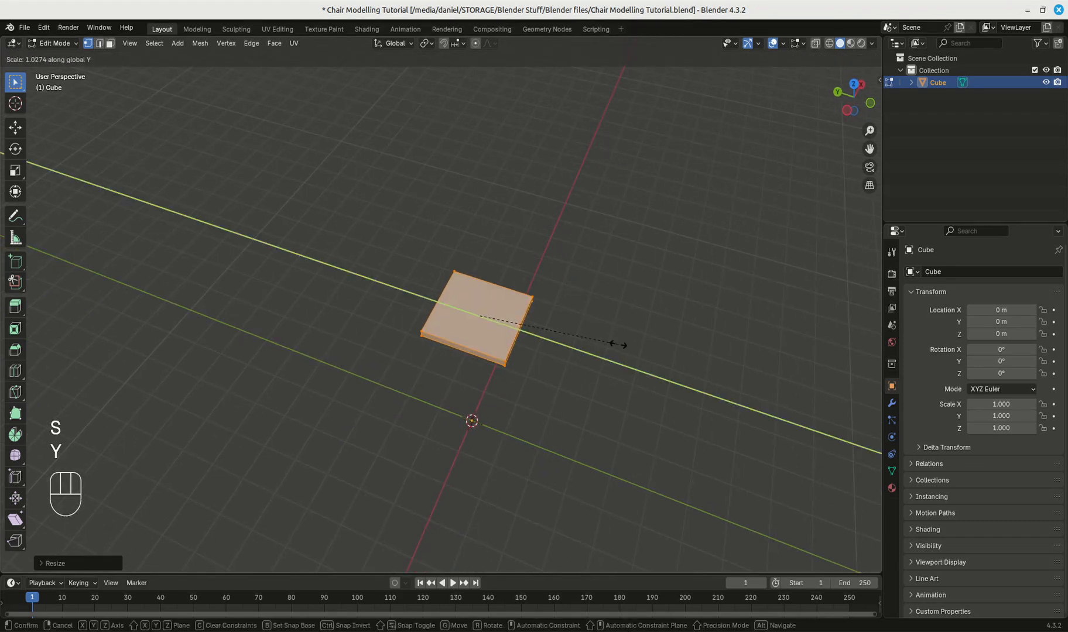
left_click(621, 350)
middle_click_drag(622, 350, 562, 334)
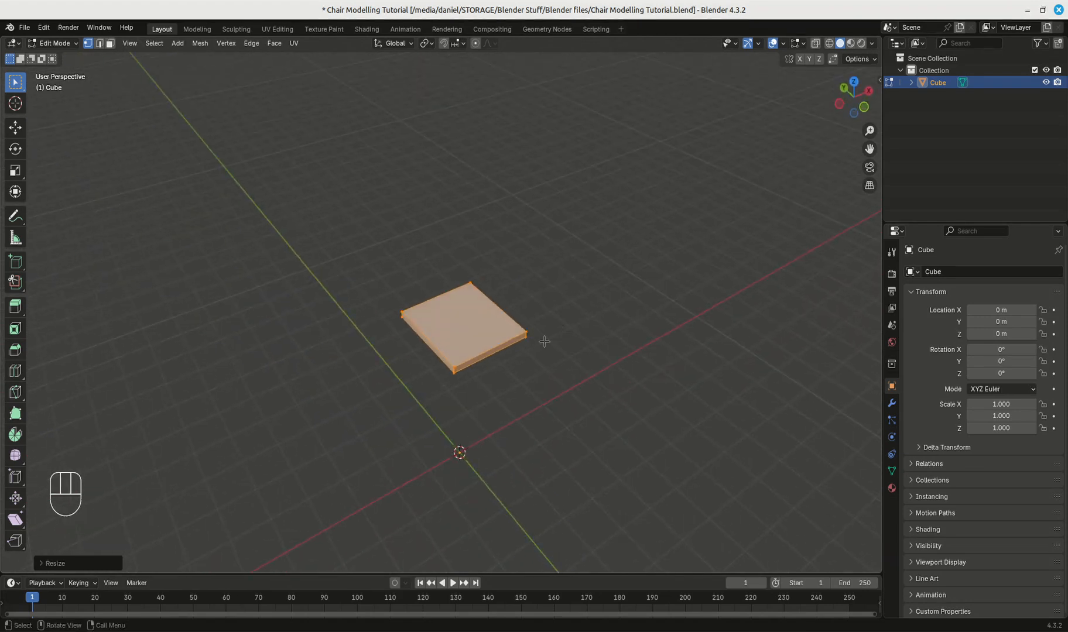
- Add one centred loop cut through the seat slab, running parallel to the X axis
scroll(512, 360, "up", 3)
middle_click_drag(511, 360, 534, 322, "shift")
scroll(525, 330, "up", 1)
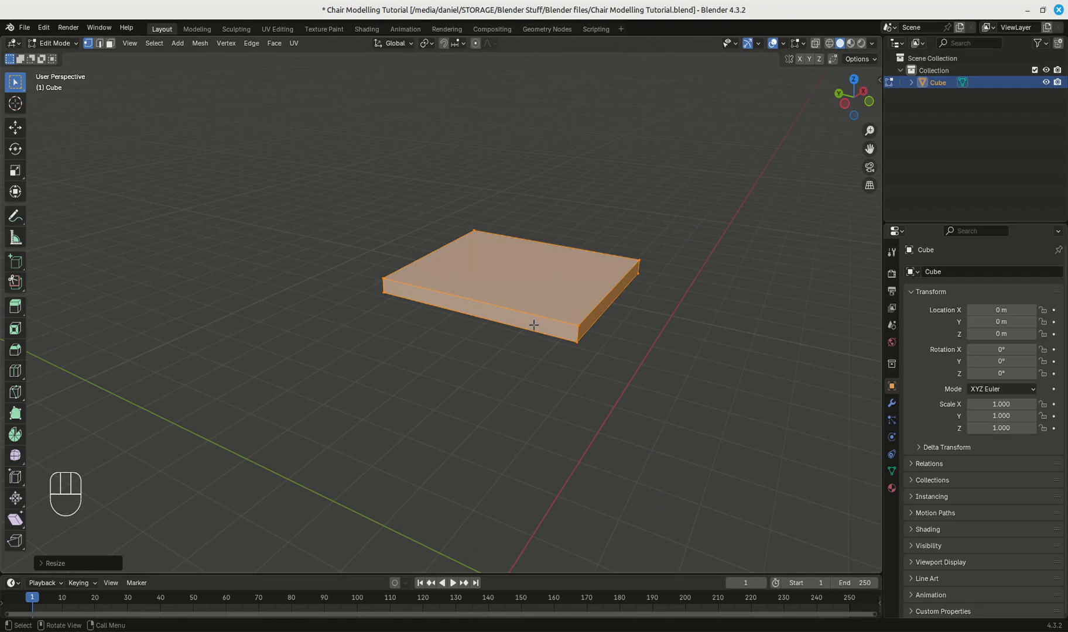
left_click(522, 318)
left_click(110, 42)
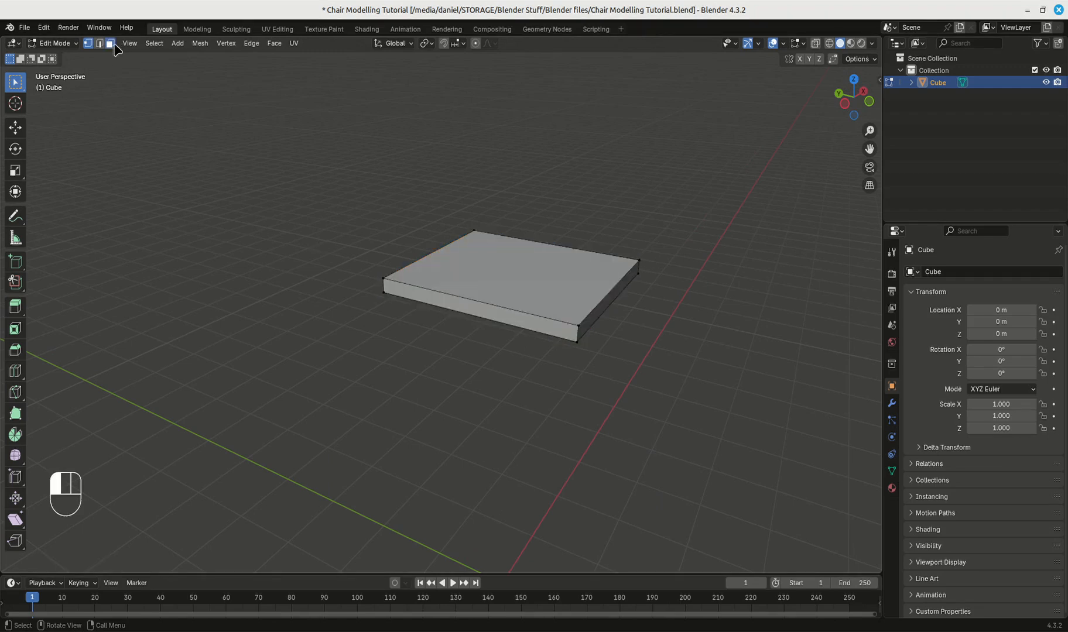
middle_click_drag(565, 301, 575, 321)
left_click(436, 349, "shift")
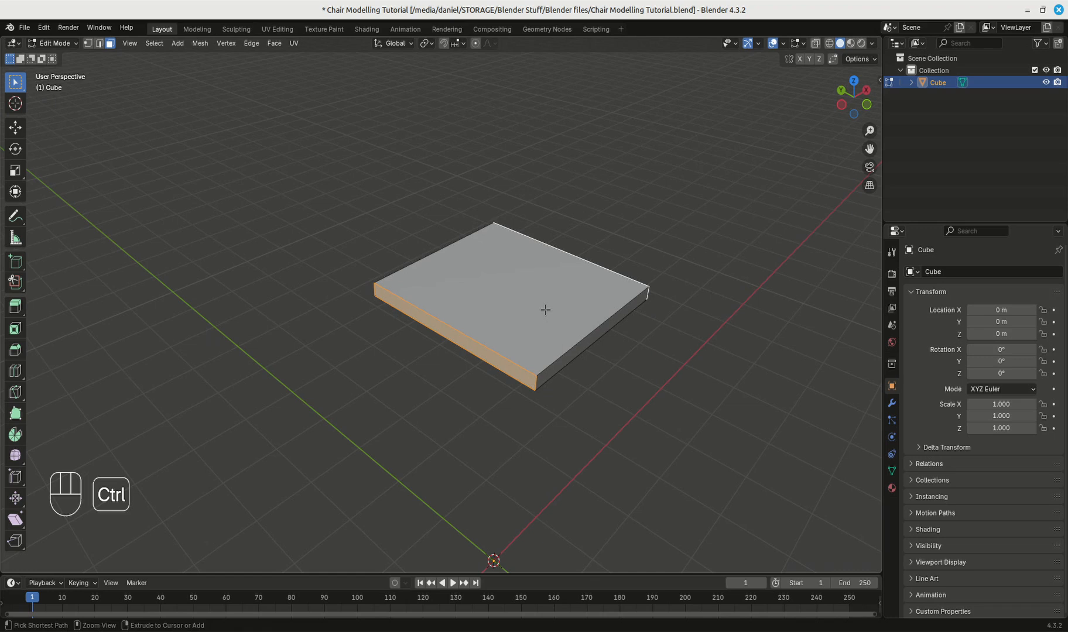
key("ctrl+r")
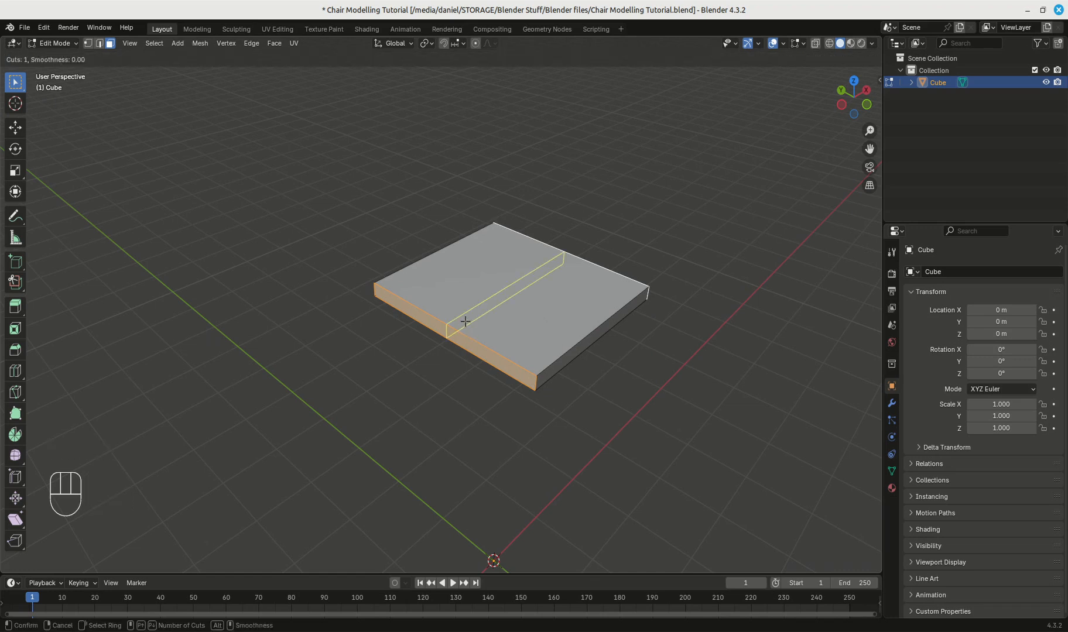
left_click(465, 321)
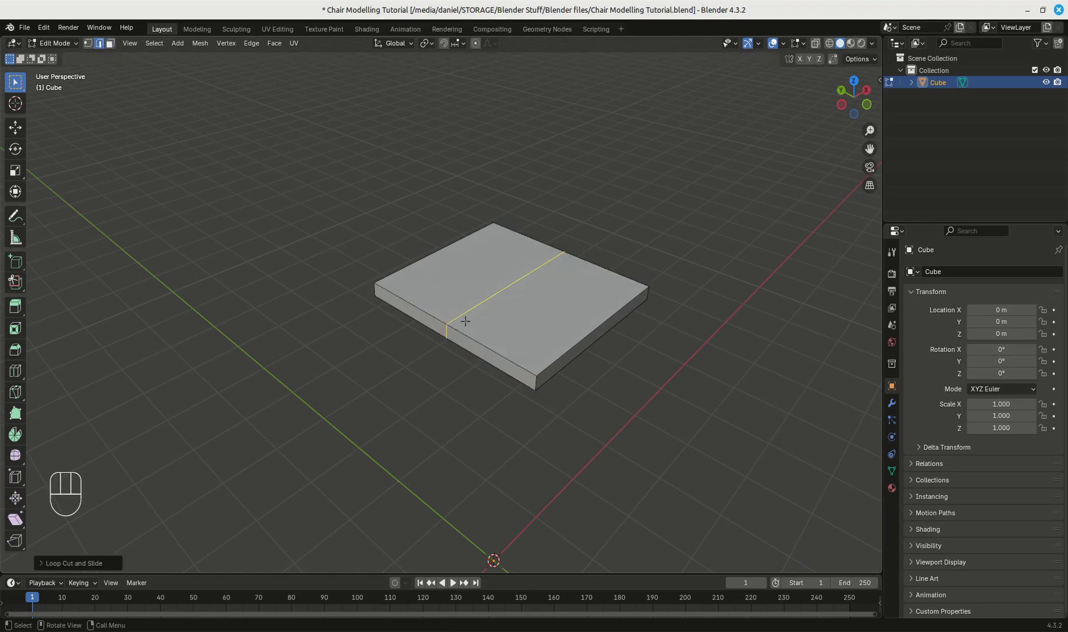
- Select the loop cut's two vertical side edges and scale them along X to about 0.85 to pinch the seat's waist
middle_click_drag(532, 319, 425, 260)
left_click(99, 44)
left_click(442, 345)
middle_click_drag(448, 275, 510, 329)
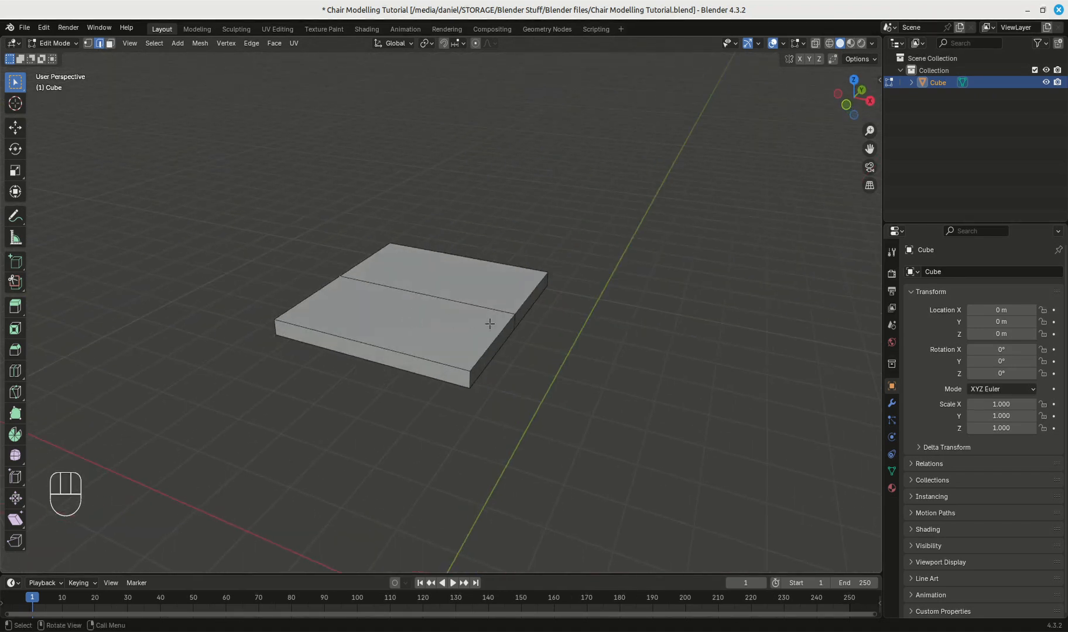
middle_click_drag(586, 329, 612, 361)
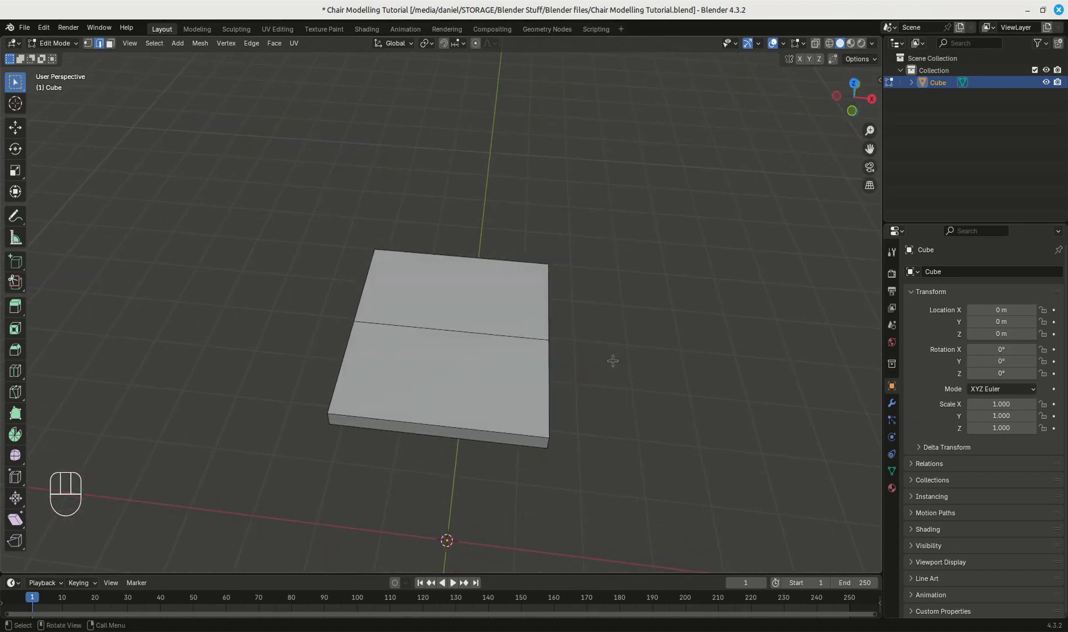
key("KP_7")
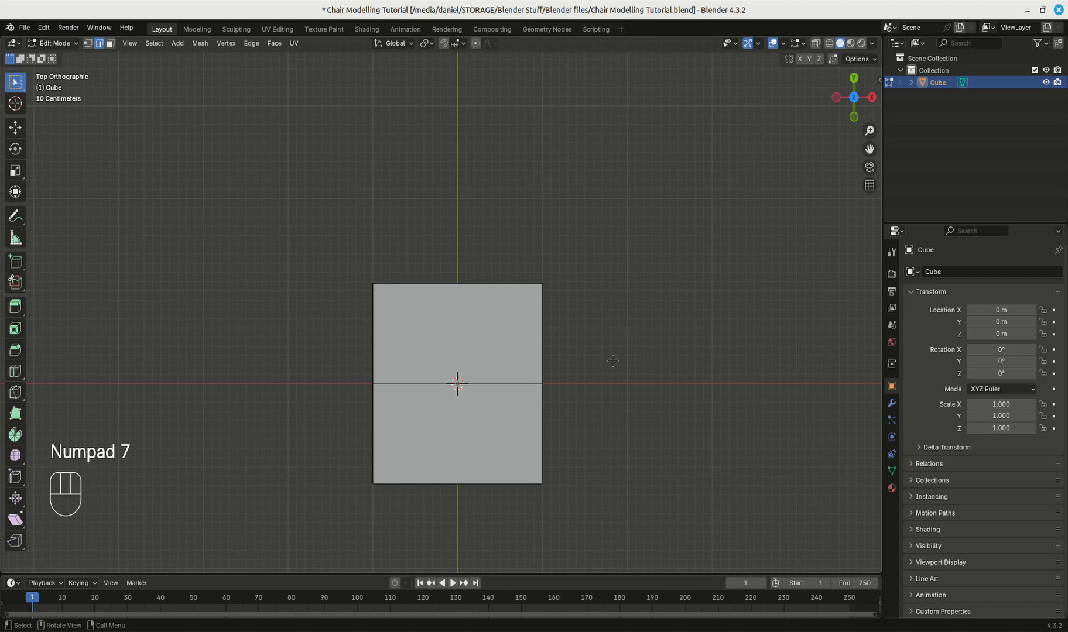
key("s")
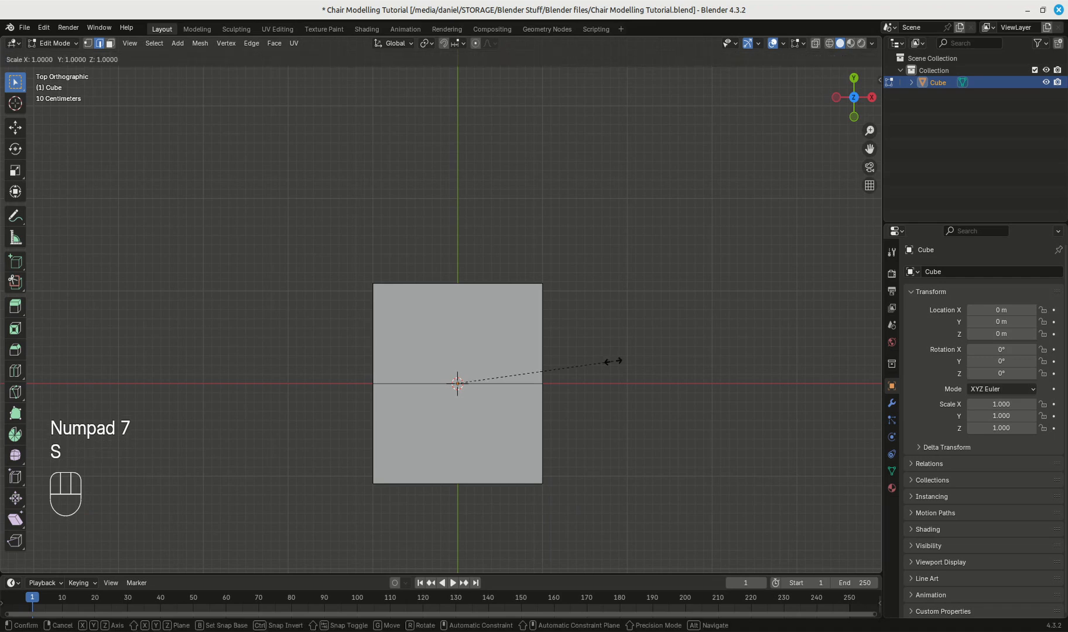
key("x")
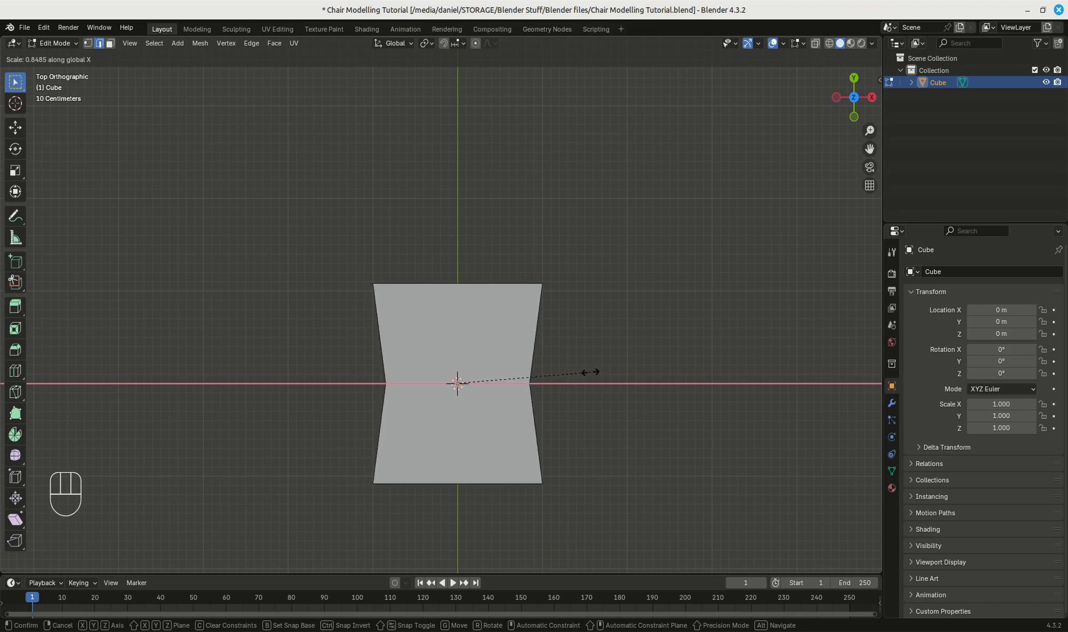
left_click(591, 372)
middle_click_drag(591, 372, 671, 341)
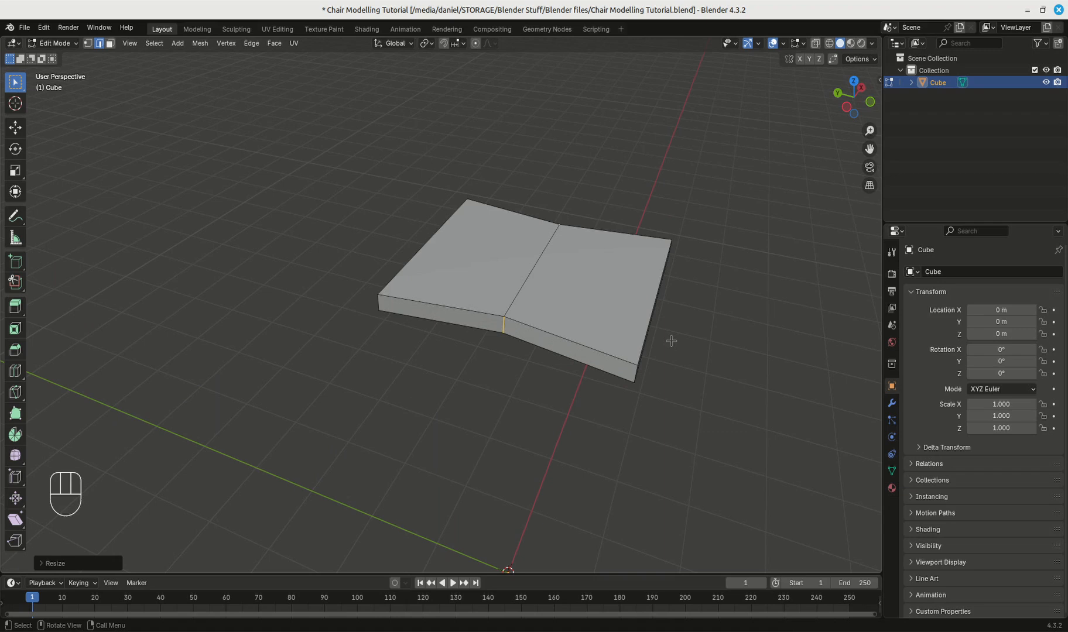
- Bevel the two pinched side edges about 0.3 m wide with 11 segments
key("ctrl+b")
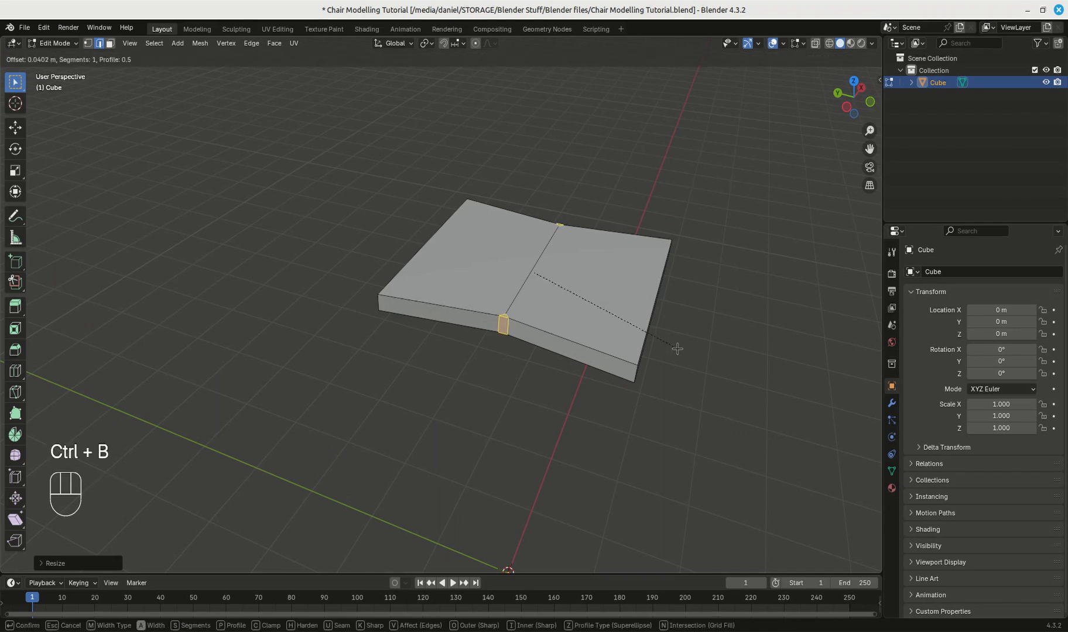
left_click(692, 378)
left_click(43, 563)
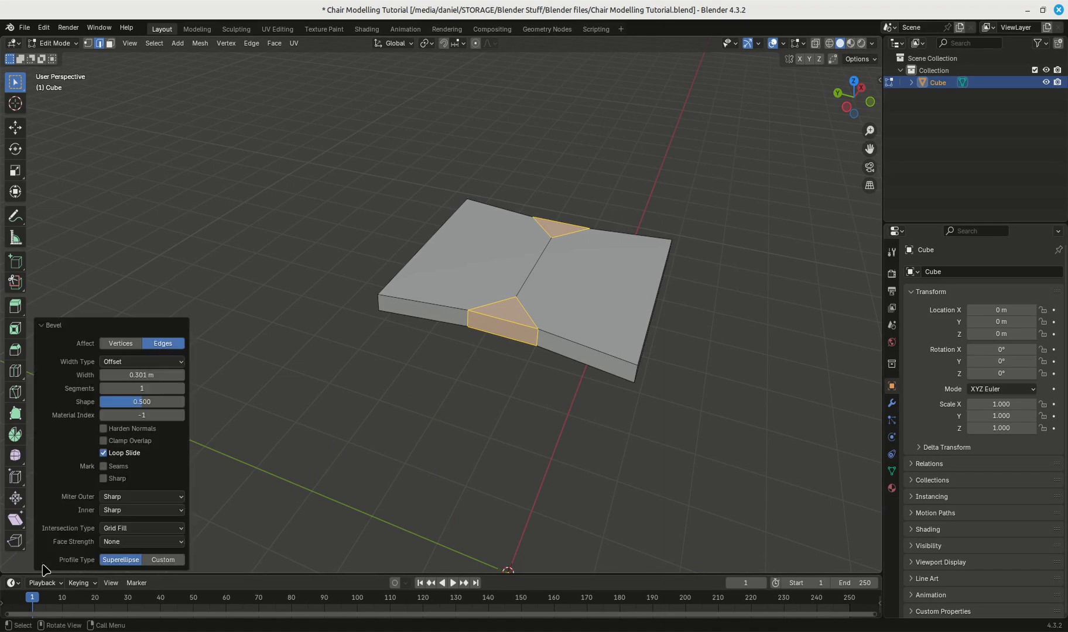
left_click(180, 388)
left_click(180, 388)
left_click(180, 388)
left_click(180, 388)
left_click(180, 388)
left_click(180, 388)
left_click(180, 389)
left_click(181, 388)
left_click(180, 388)
left_click(181, 388)
- Reduce the side bevel's width to 0.231 m, raise its segments to 13, and clear the selection
left_click(180, 374)
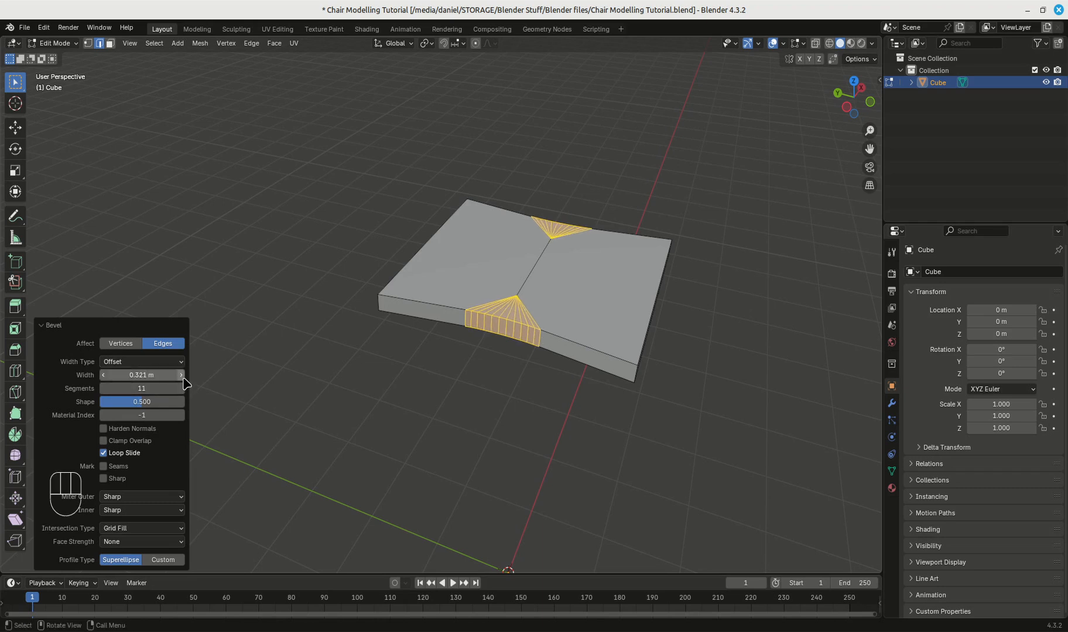
left_click(103, 377)
left_click(103, 378)
left_click(103, 377)
left_click(103, 377)
left_click(103, 378)
left_click(103, 378)
left_click(103, 378)
left_click(103, 377)
left_click(103, 377)
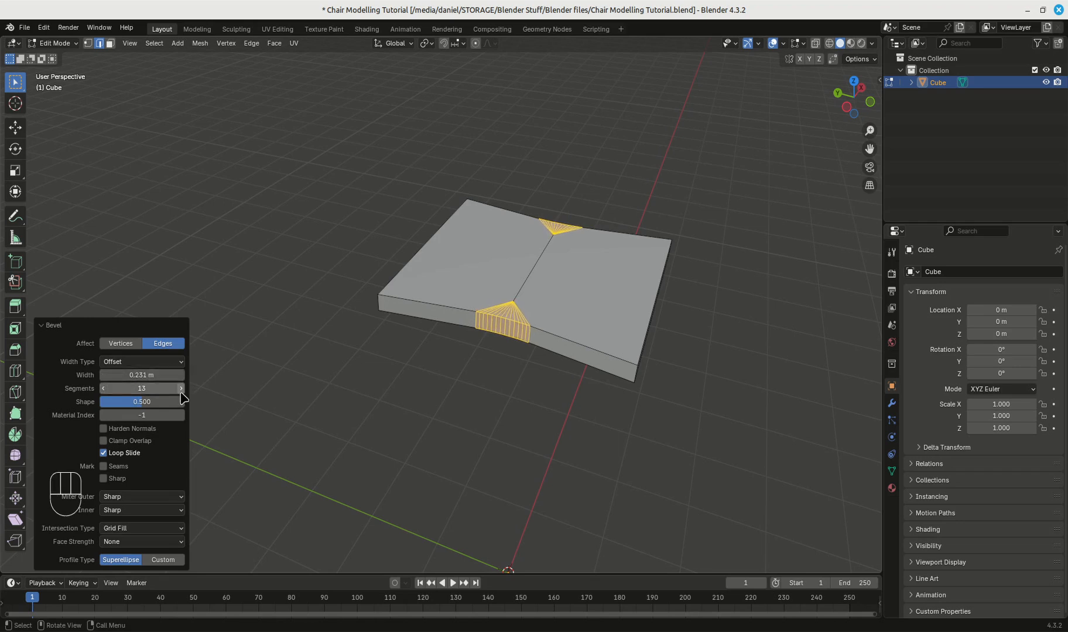
left_click(246, 336)
middle_click_drag(246, 336, 421, 367)
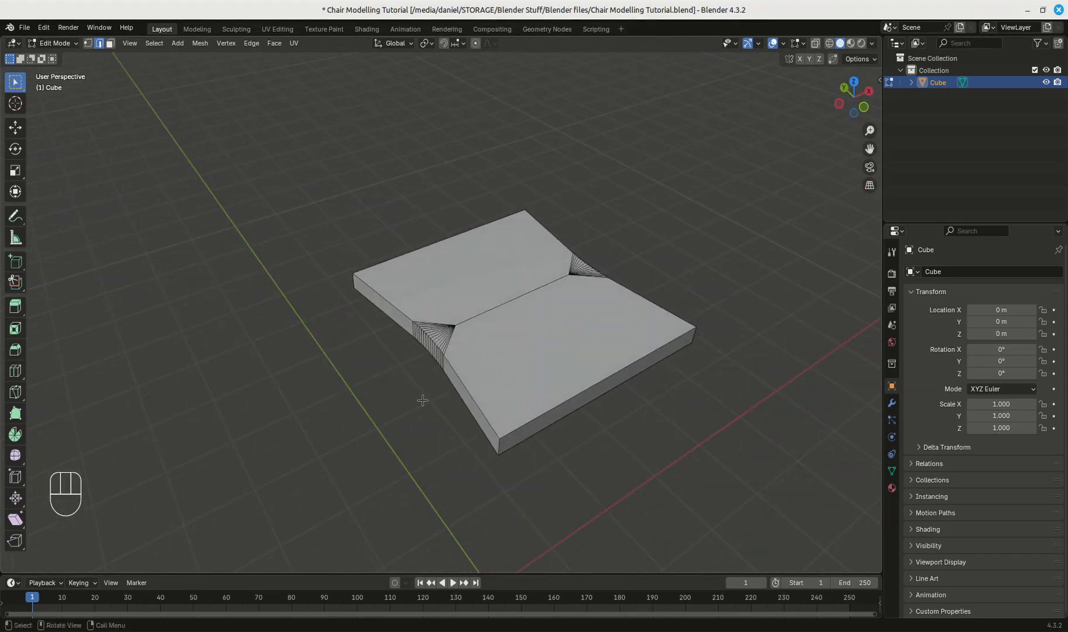
- Check the seat in Object Mode, return to Edit Mode, and select its outer border edges, undoing wrong picks
key("Tab")
middle_click_drag(425, 402, 346, 291)
mouse_move(582, 293)
middle_mouse_down()
mouse_move(612, 249)
mouse_move(607, 287)
mouse_move(607, 231)
mouse_move(567, 274)
mouse_move(600, 282)
middle_mouse_up()
key("Tab")
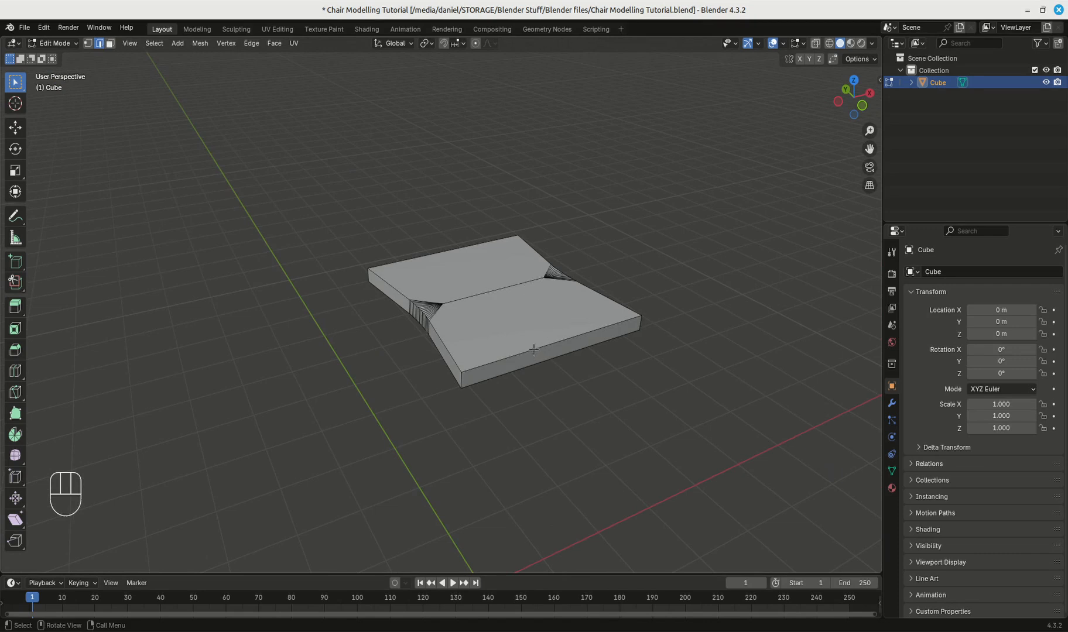
middle_click_drag(565, 377, 546, 330)
left_click(538, 322, "shift")
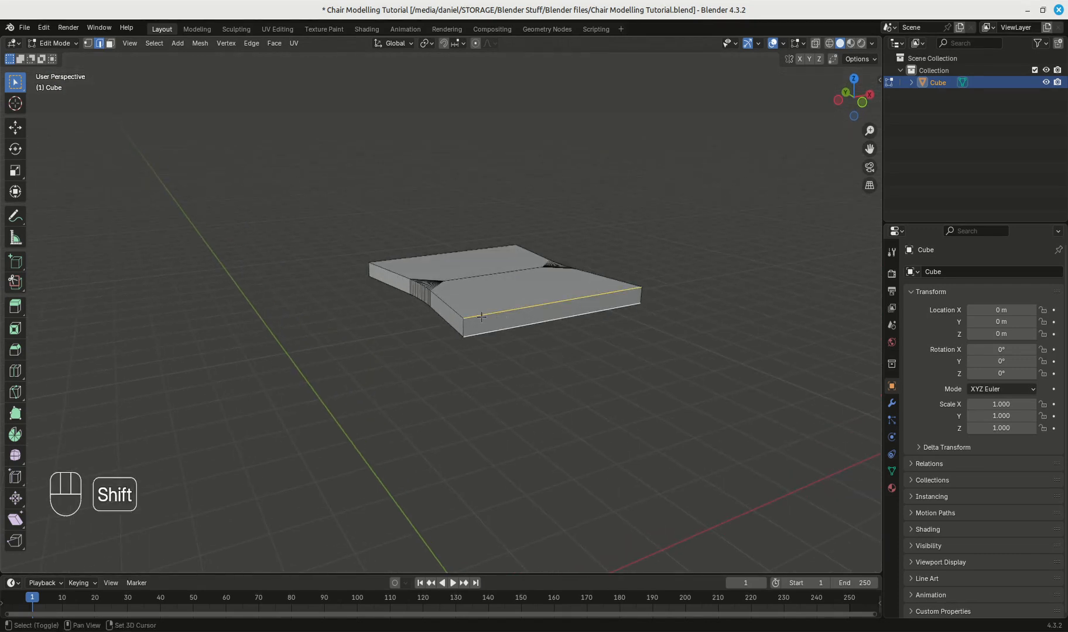
left_click(641, 296, "shift")
middle_click_drag(633, 369, 659, 355)
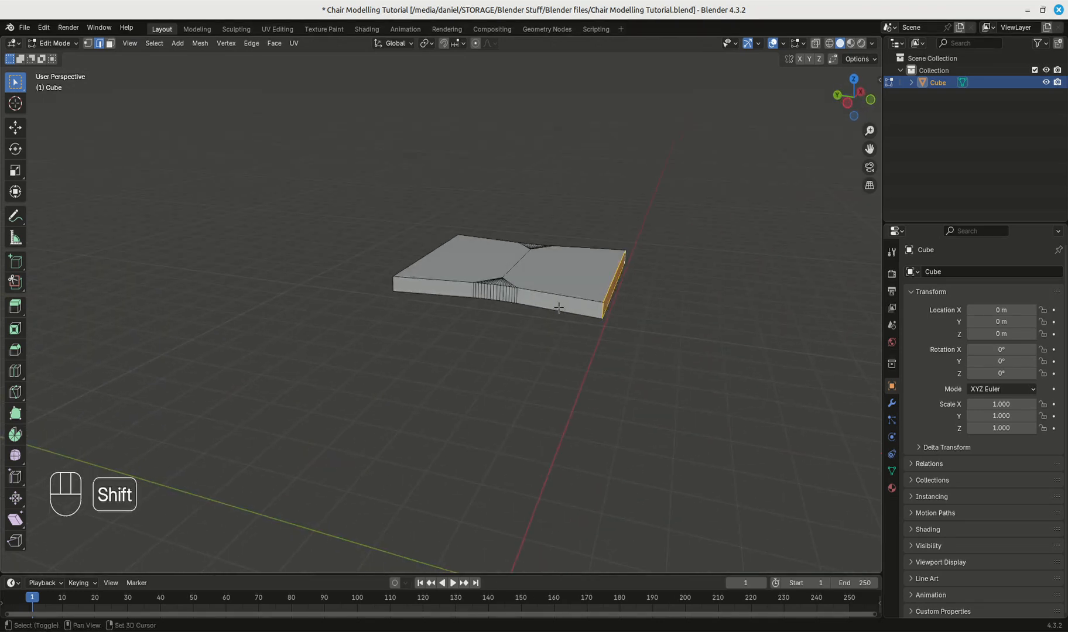
key("ctrl+z")
key("ctrl+z")
key("ctrl+z")
key("ctrl+z")
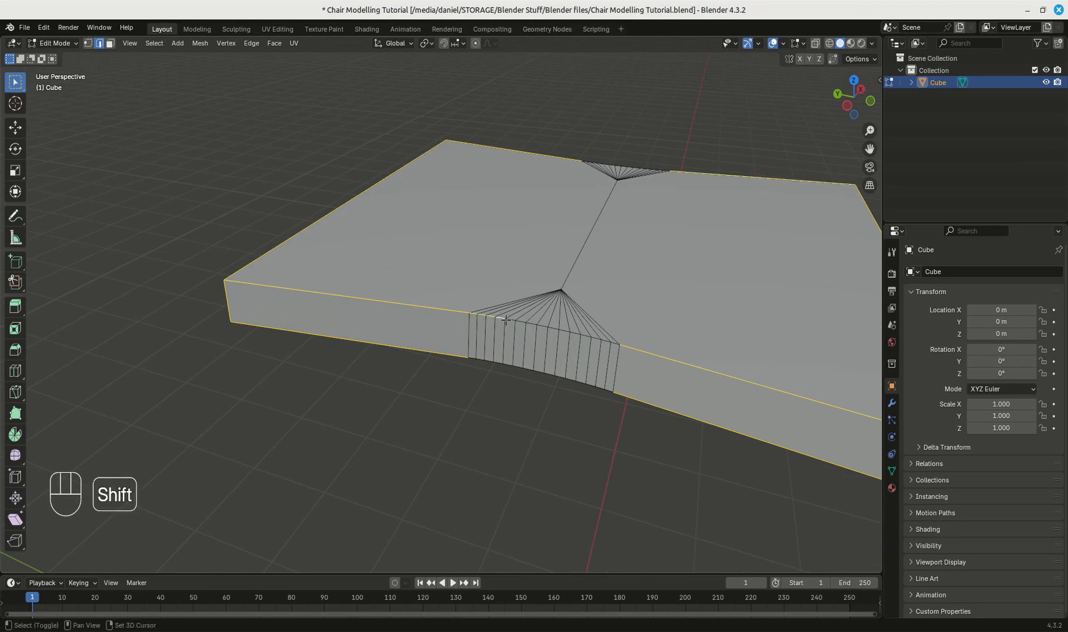
- Add the small upper and lower edges of both curved side sections to the seat's border selection
middle_click_drag(573, 334, 538, 251)
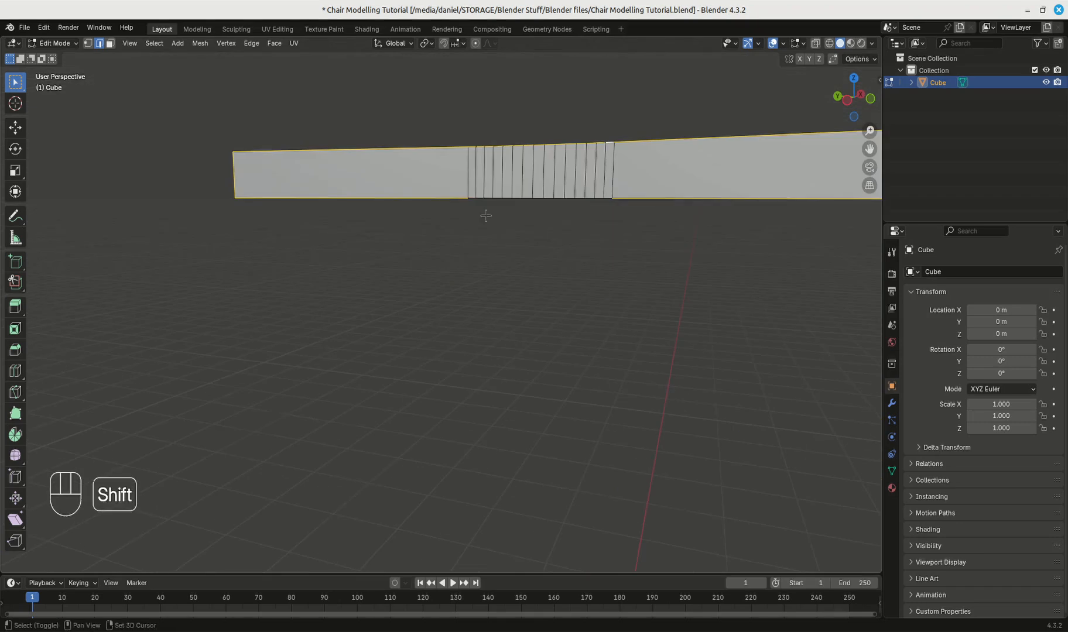
middle_click_drag(498, 191, 513, 262, "shift")
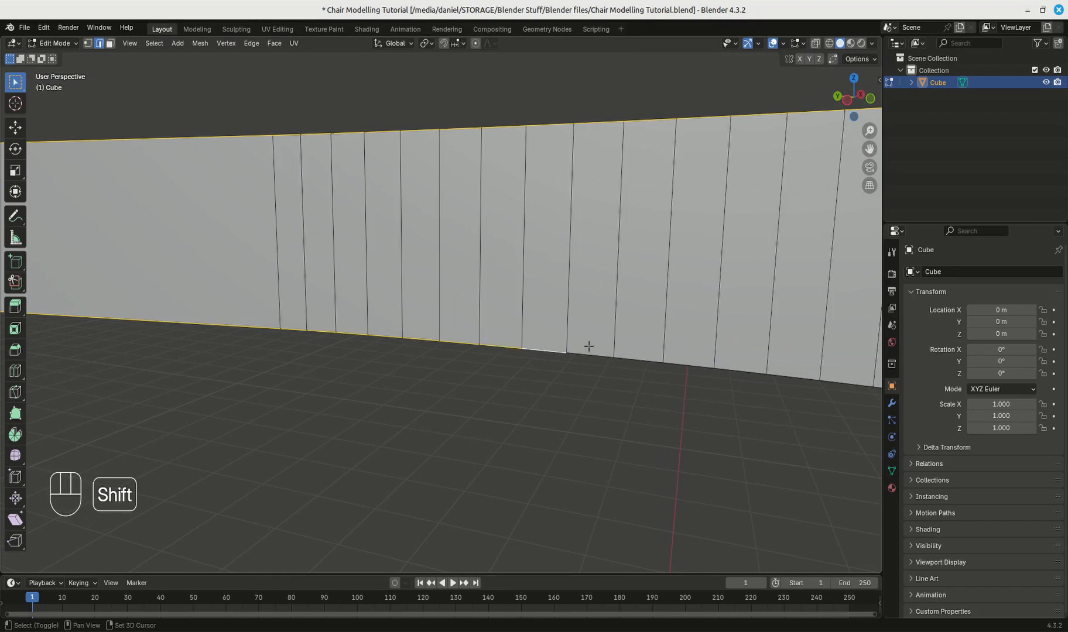
middle_click_drag(723, 400, 556, 393, "shift")
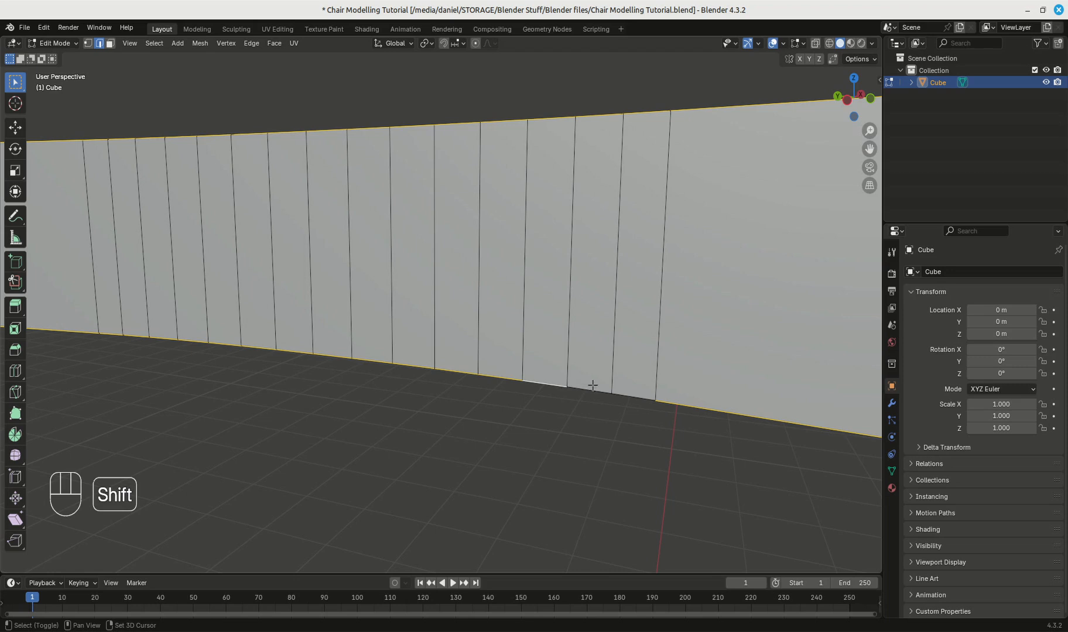
scroll(637, 392, "down", 8)
middle_click_drag(637, 392, 41, 391)
scroll(366, 318, "up", 4)
middle_click_drag(366, 318, 521, 483, "shift")
scroll(345, 424, "up", 3)
middle_click_drag(345, 424, 451, 389, "shift")
left_click(236, 318, "shift")
left_click(288, 319, "shift")
left_click(311, 341, "shift")
left_click(311, 340, "shift")
left_click(382, 323, "shift")
left_click(539, 323, "shift")
left_click(569, 323, "shift")
left_click(504, 455, "shift")
left_click(331, 453, "shift")
left_click(243, 457, "shift")
scroll(326, 356, "down", 3)
middle_click_drag(326, 356, 395, 378)
left_click(409, 401, "shift")
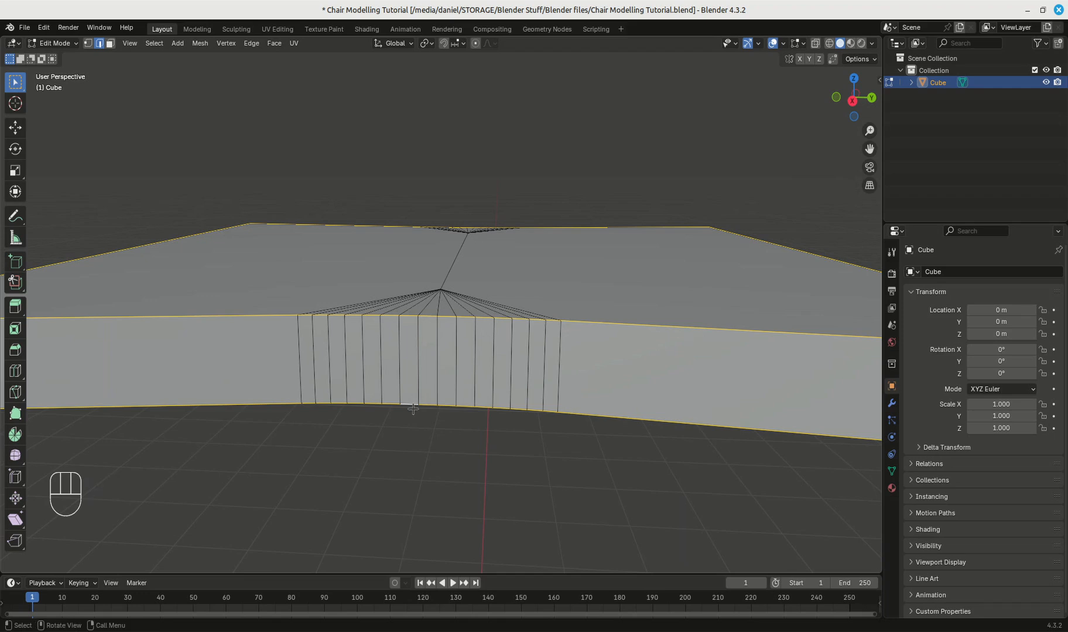
- Bevel the selected border edges 0.0271 m wide with 9 segments, and clear the selection
key("ctrl+b")
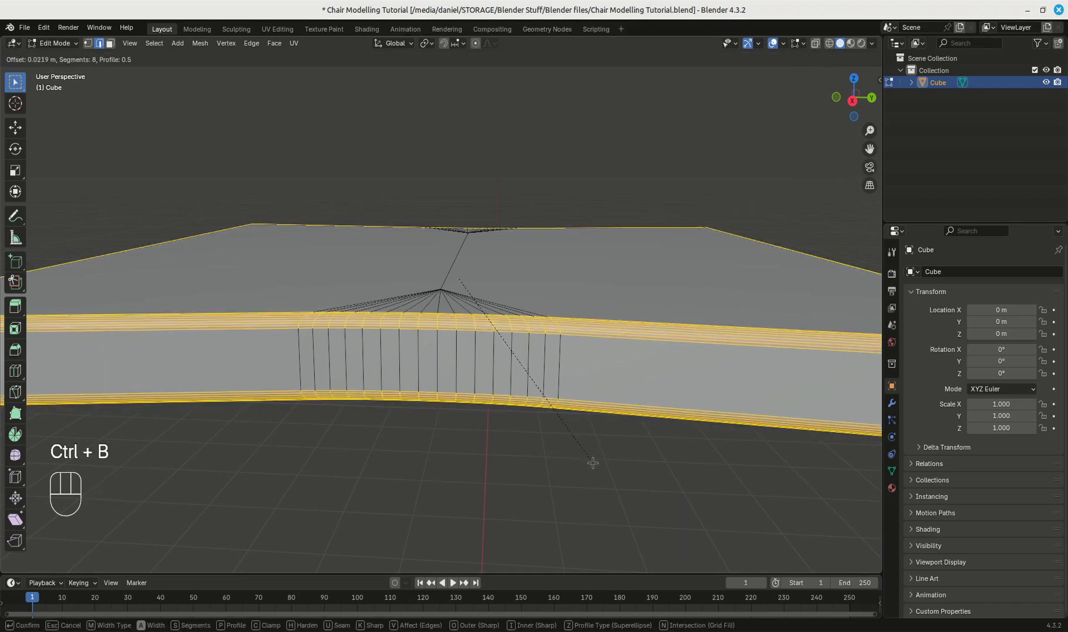
left_click(593, 464)
scroll(593, 465, "down", 8)
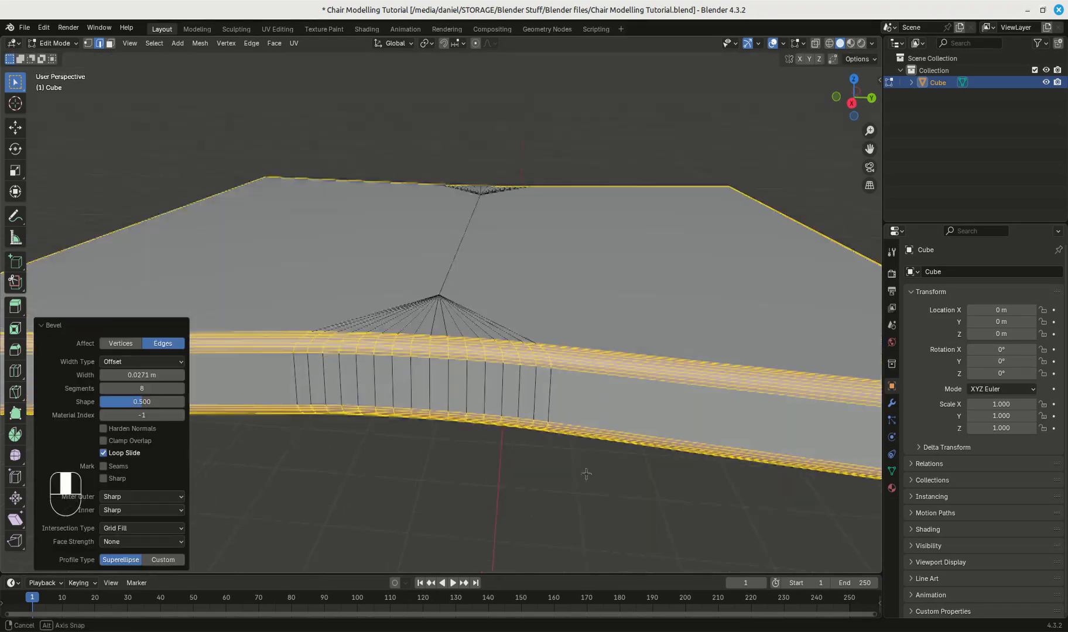
mouse_move(576, 484)
middle_mouse_down()
mouse_move(596, 472)
mouse_move(579, 467)
middle_mouse_up()
scroll(580, 467, "up", 4)
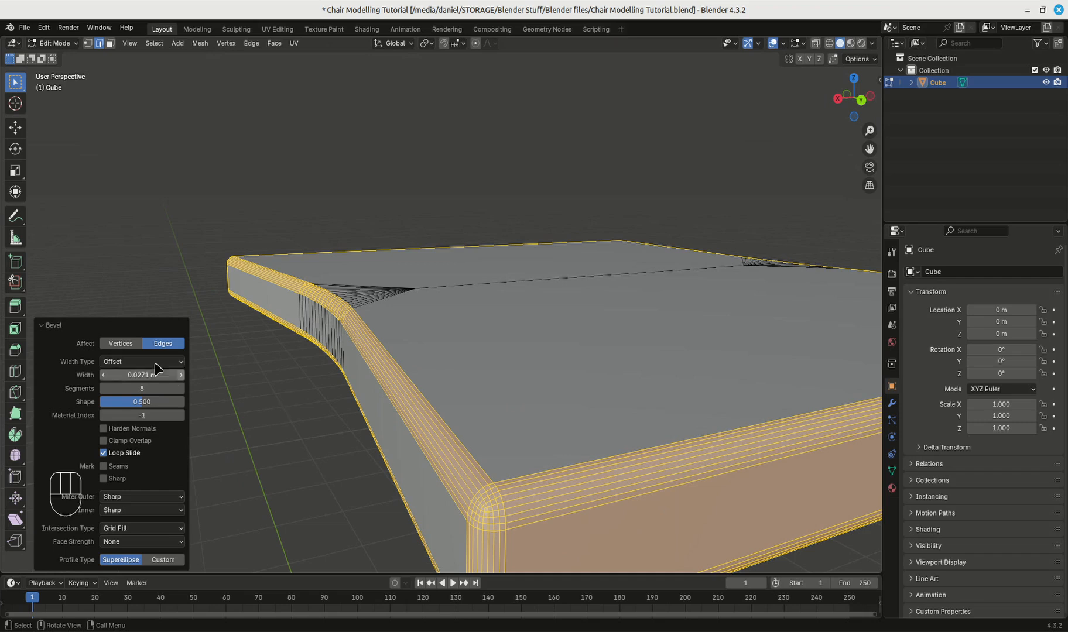
left_click_drag(108, 389, 184, 394)
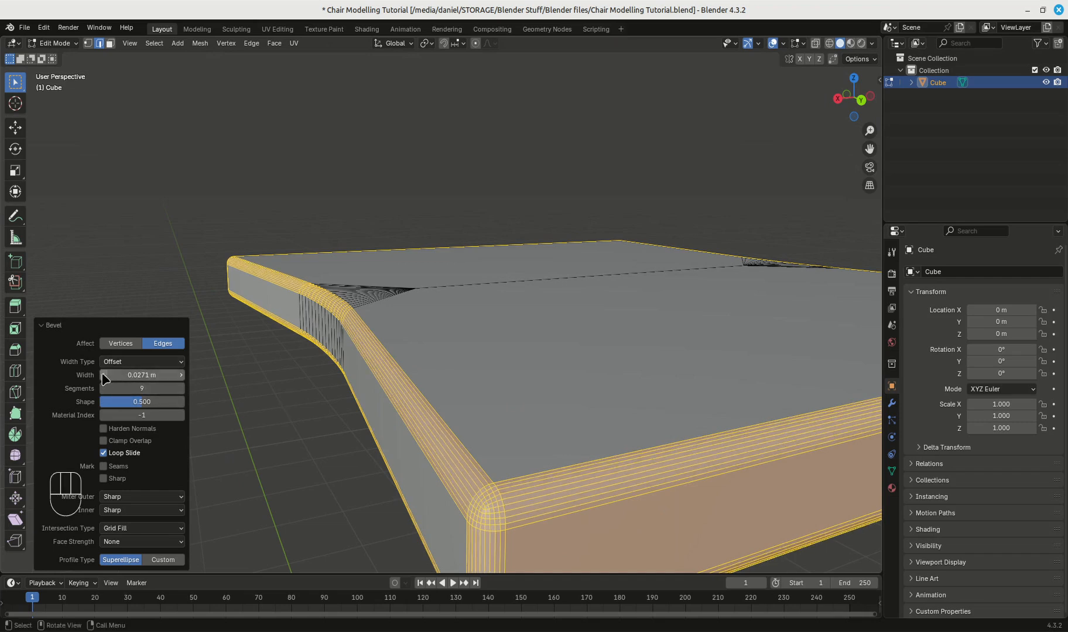
left_click(103, 376)
left_click(182, 375)
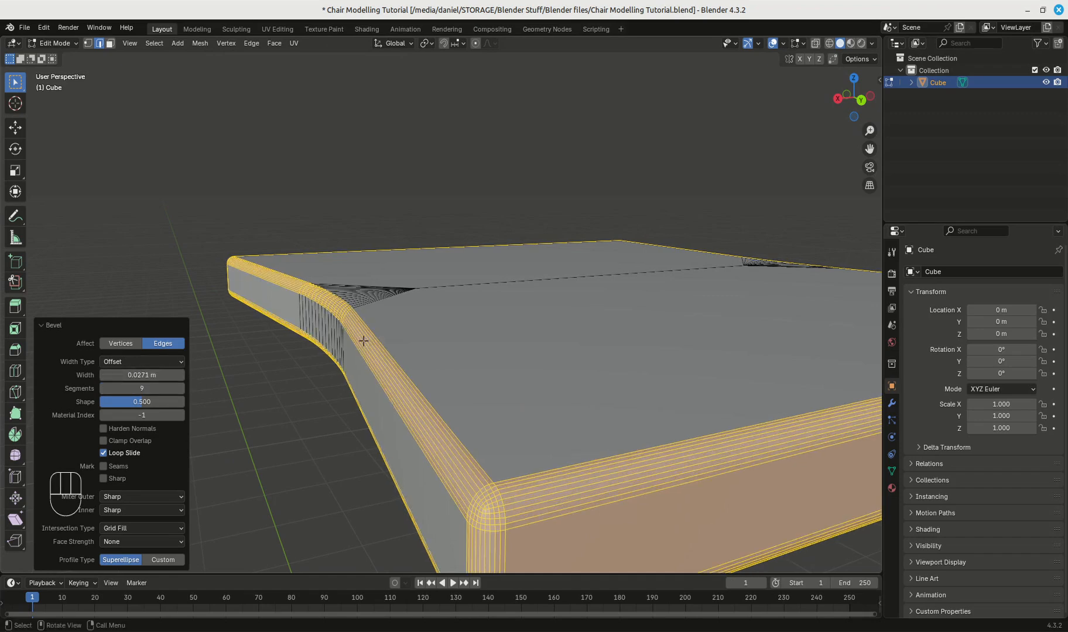
middle_click_drag(390, 423, 507, 345)
left_click(305, 415)
- Check the rounded seat in Object Mode and compare it with the reference photo Chair.avif, then minimise the photo
scroll(440, 436, "down", 2)
key("Tab")
key("Tab")
left_click(305, 626)
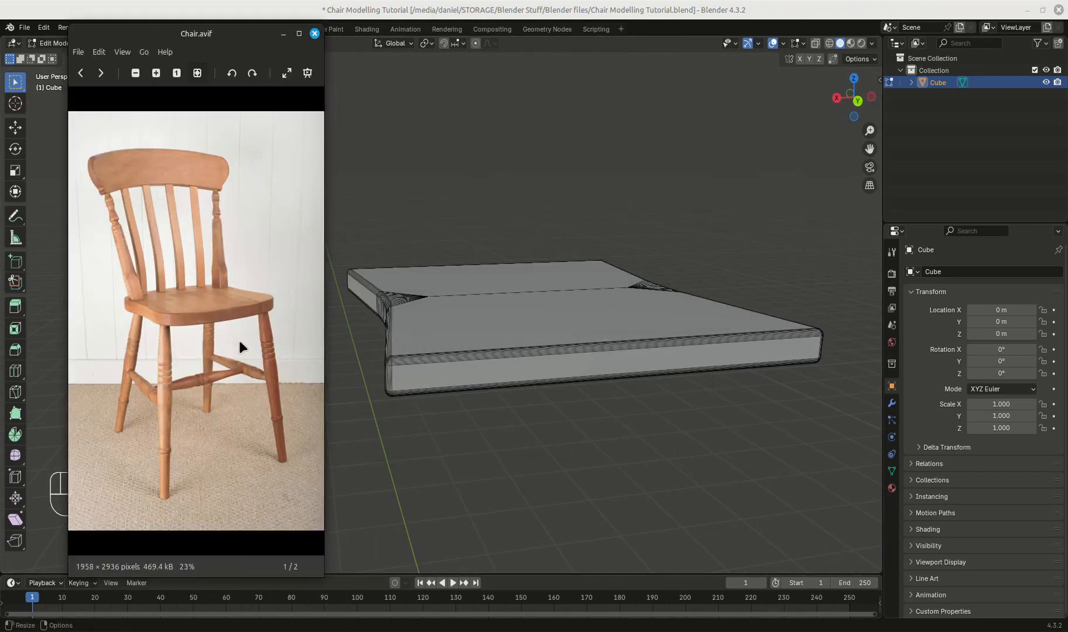
left_click(282, 34)
- Select the inner bevel vertex at a front corner of the seat's underside and snap the 3D cursor to it
middle_click_drag(566, 350, 540, 295)
scroll(562, 335, "up", 2)
scroll(539, 295, "up", 2)
left_click(87, 46)
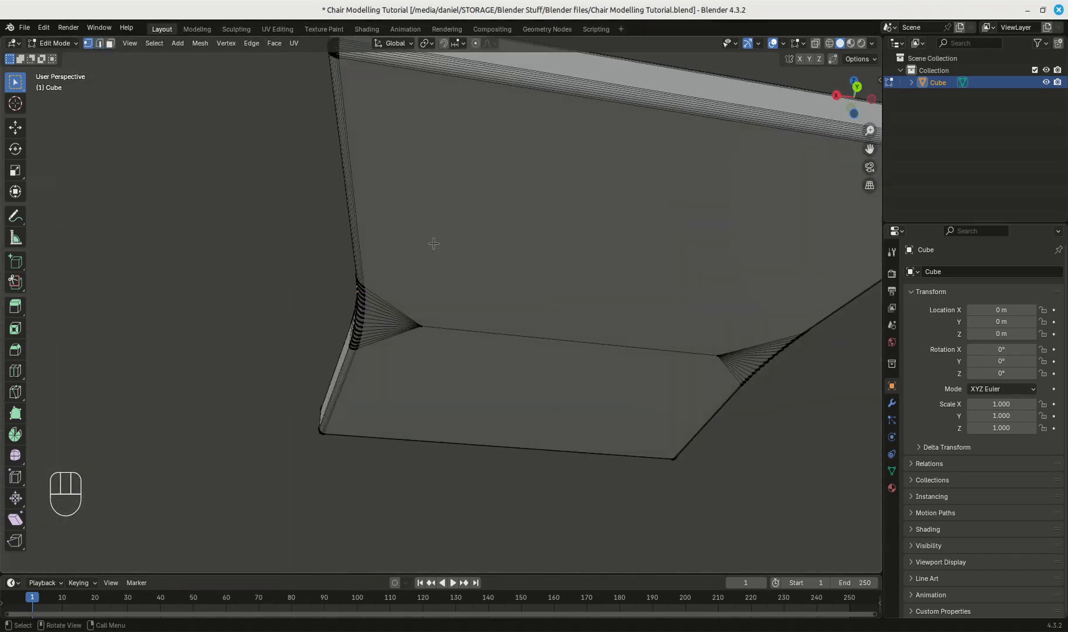
middle_click_drag(434, 245, 478, 290, "shift")
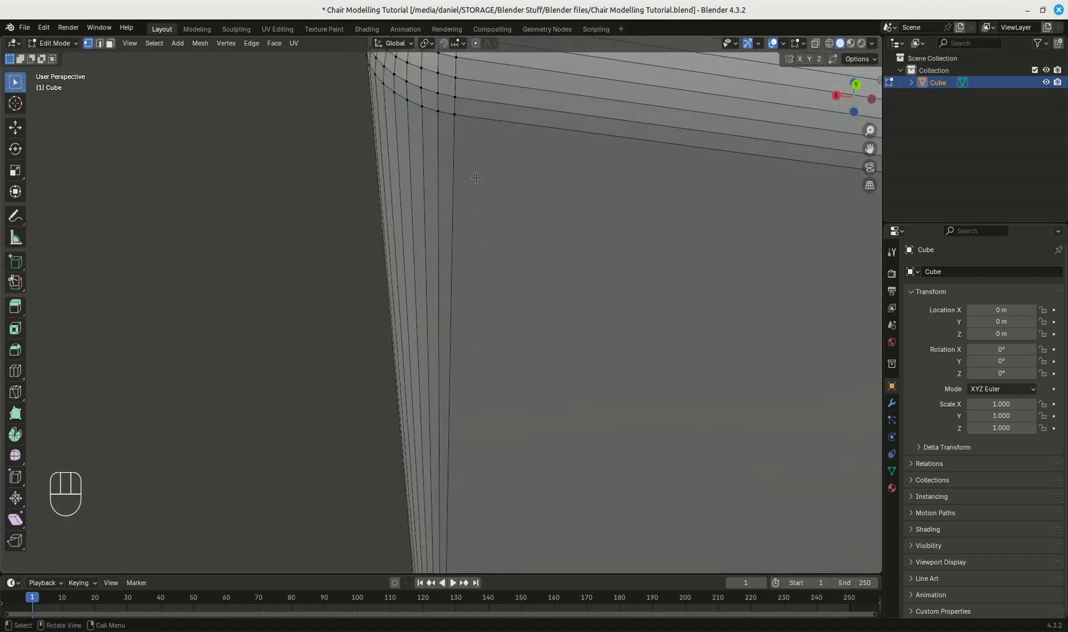
left_click(456, 118, "alt")
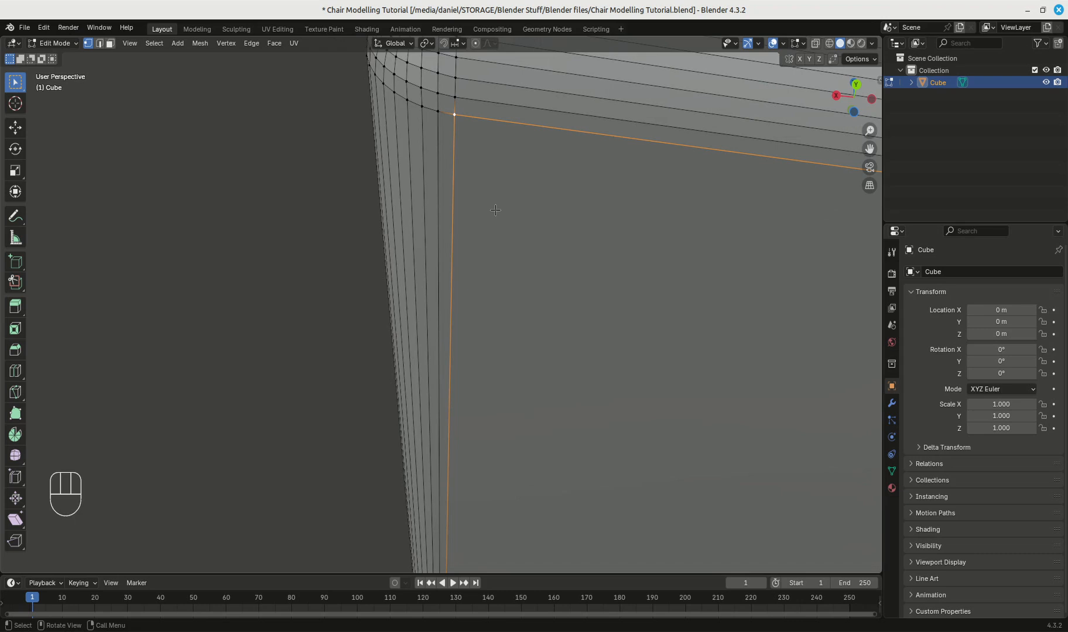
key("shift+s")
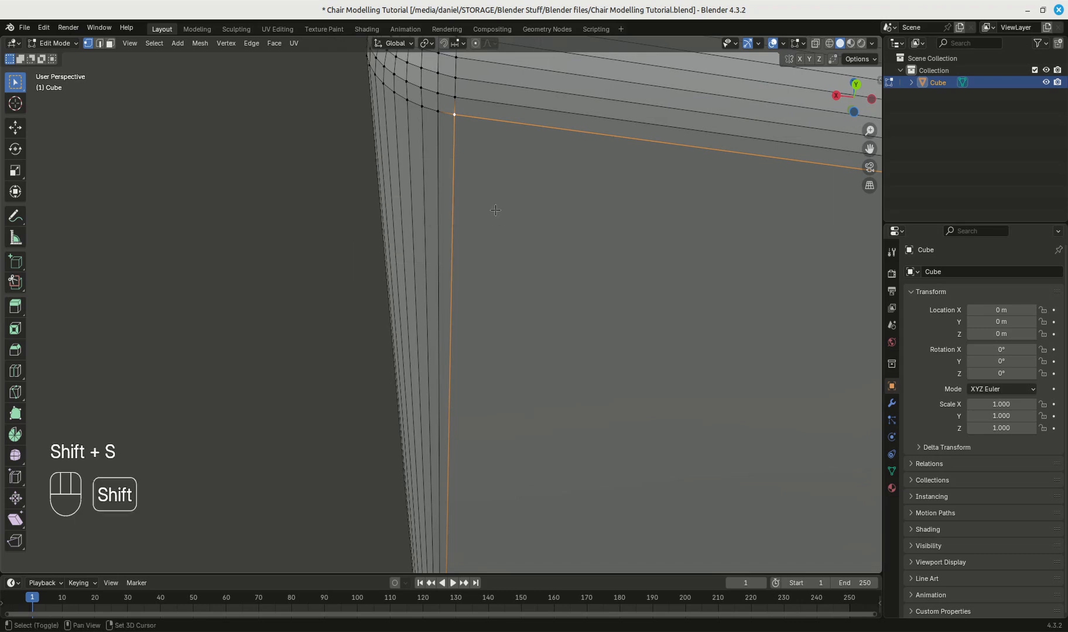
key("shift+s")
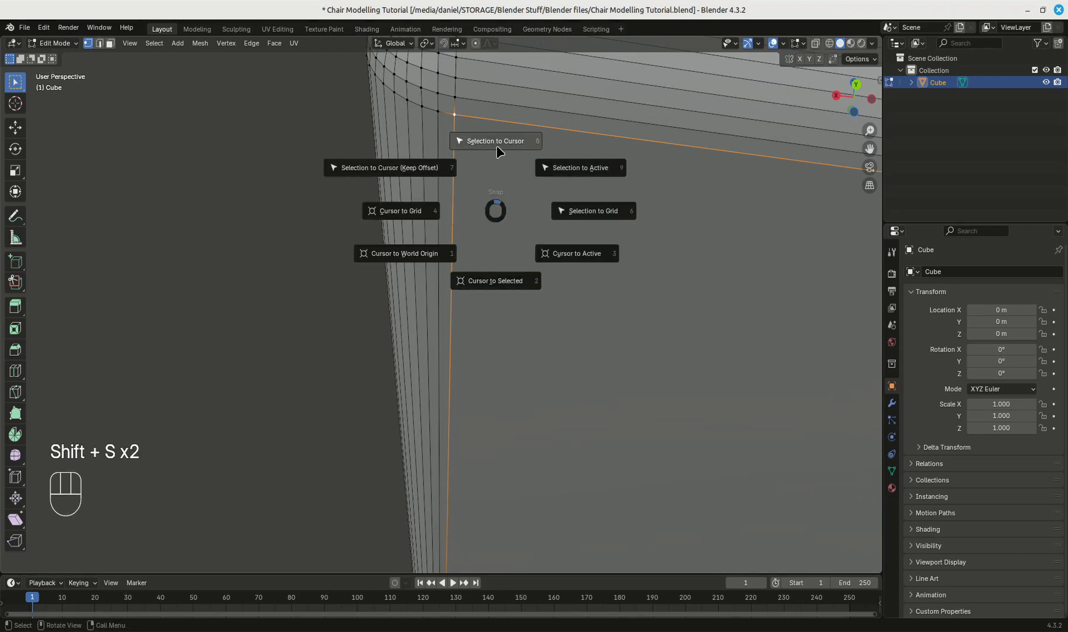
left_click(502, 281)
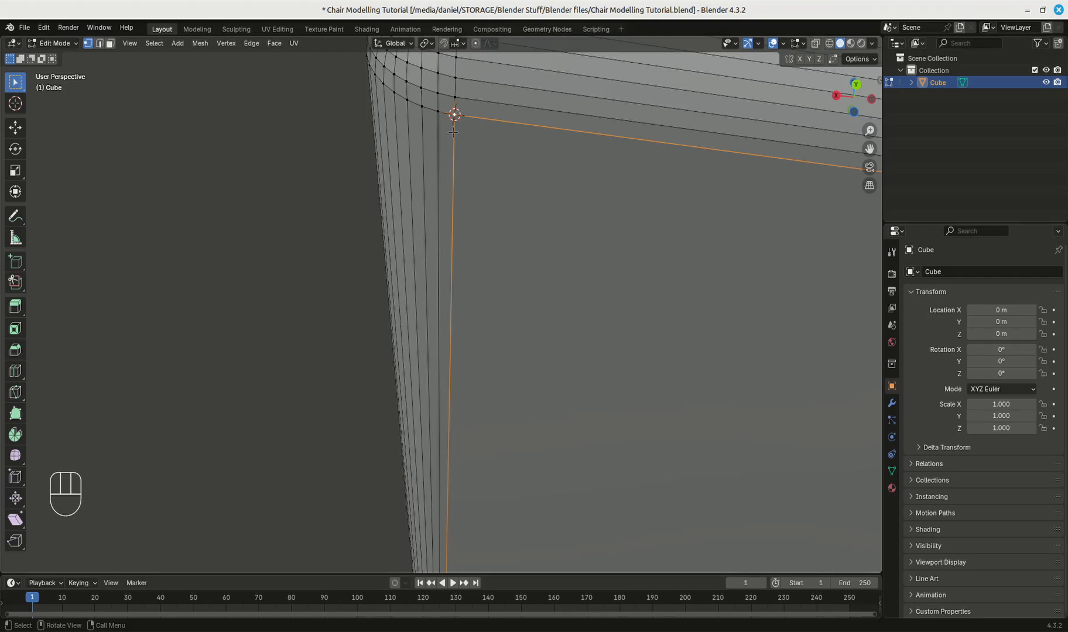
- Add a 32-vertex cylinder at the 3D cursor and scale it to 0.035 as the start of a leg
middle_click_drag(466, 172, 500, 200)
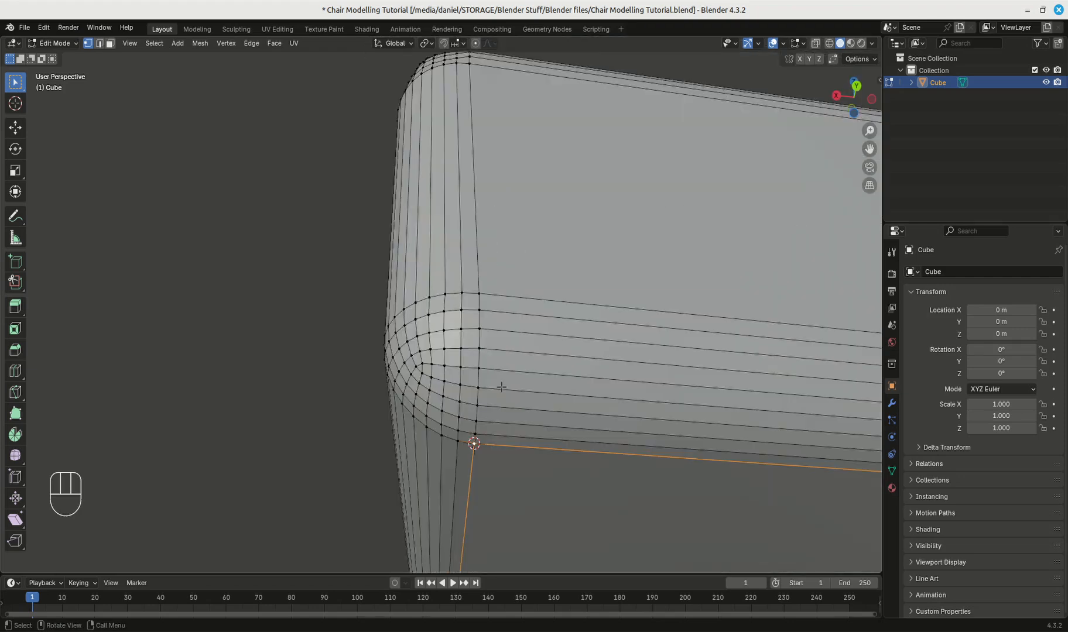
key("shift+a")
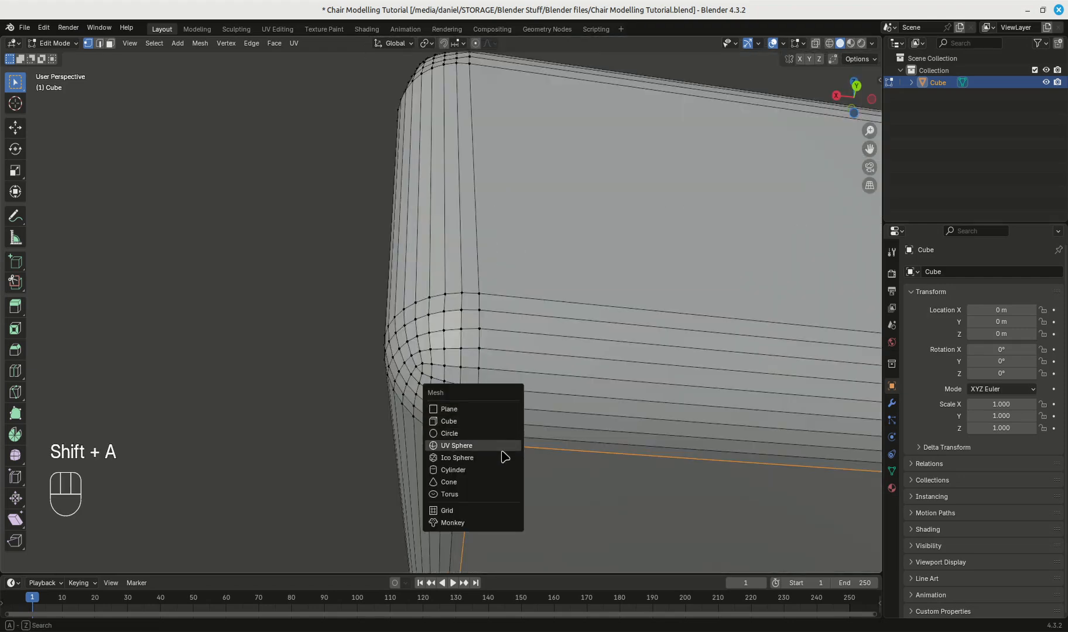
left_click(497, 470)
key("KP_Decimal")
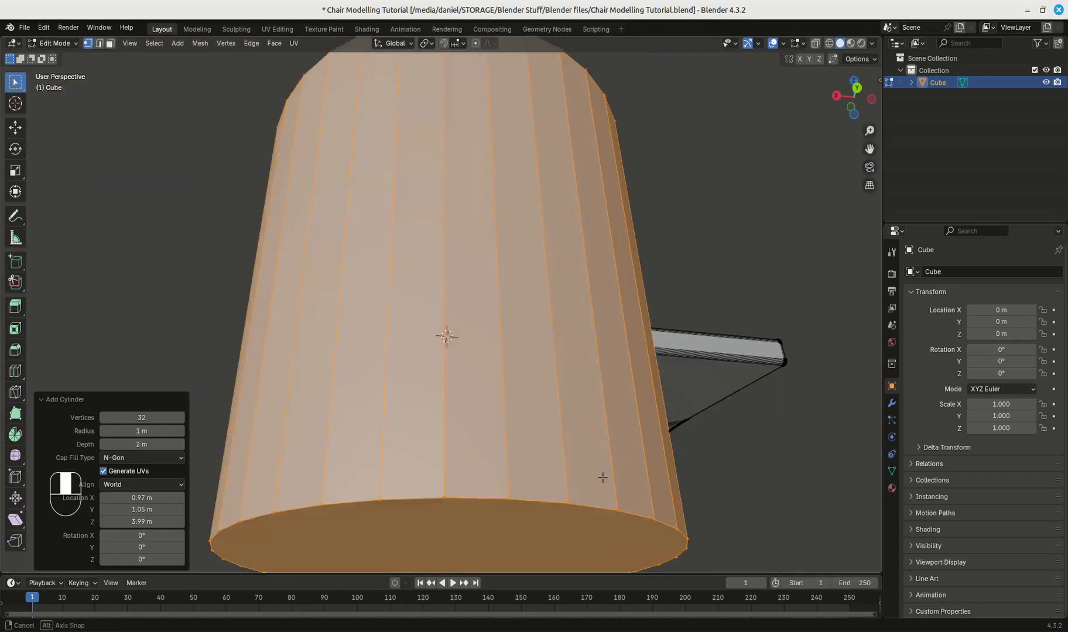
key("s")
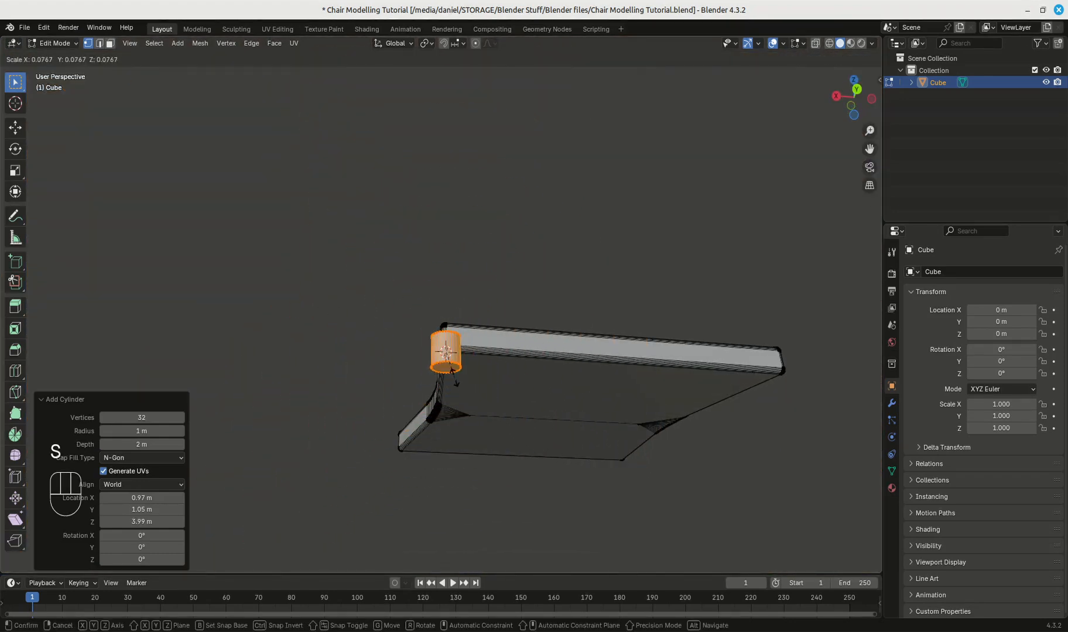
left_click(445, 363)
scroll(445, 363, "up", 8)
middle_click_drag(623, 503, 565, 348, "shift")
scroll(505, 354, "up", 5)
scroll(498, 360, "down", 10)
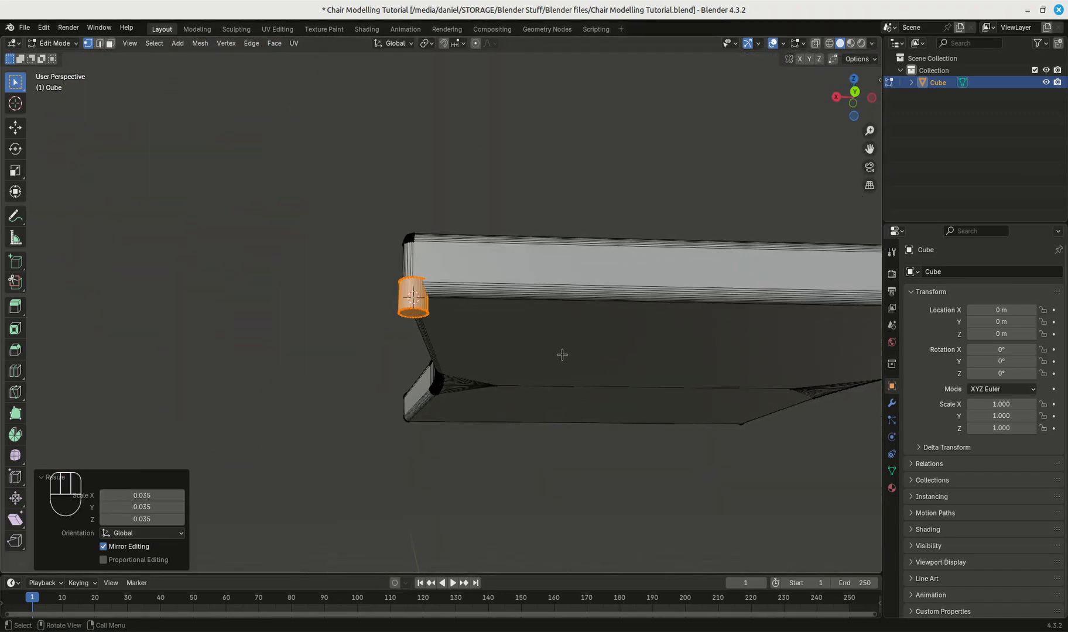
- In the right orthographic view, lower the cylinder along Z so its upper end meets the seat's underside
key("KP_1")
key("KP_3")
scroll(570, 393, "up", 3)
middle_click_drag(584, 357, 236, 315, "shift")
scroll(455, 415, "up", 4)
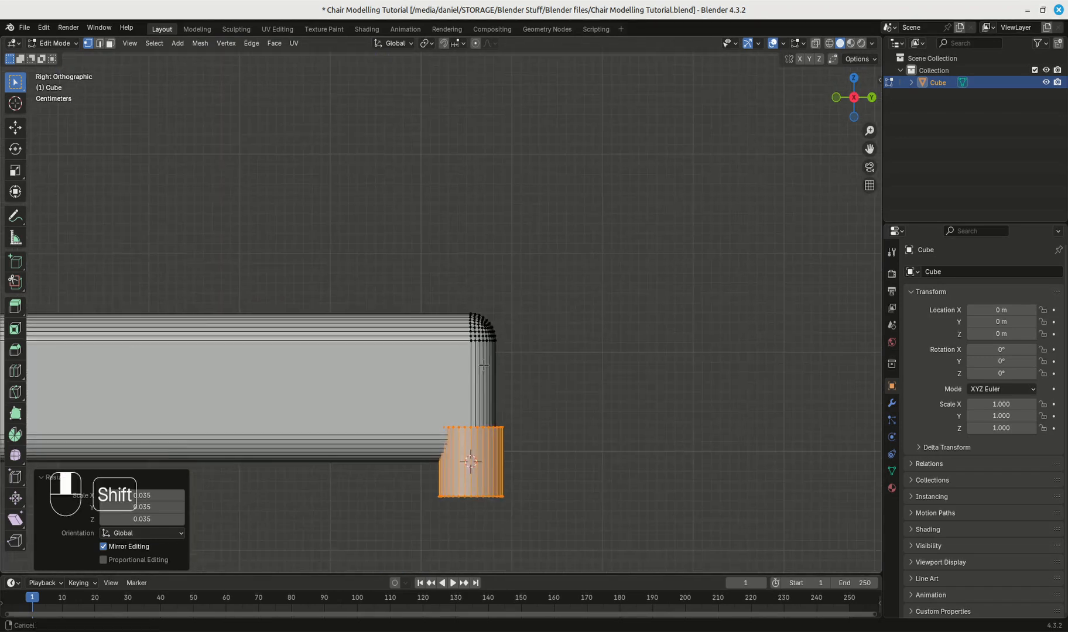
middle_click_drag(476, 465, 447, 336, "shift")
scroll(448, 335, "up", 6)
key("g")
key("z")
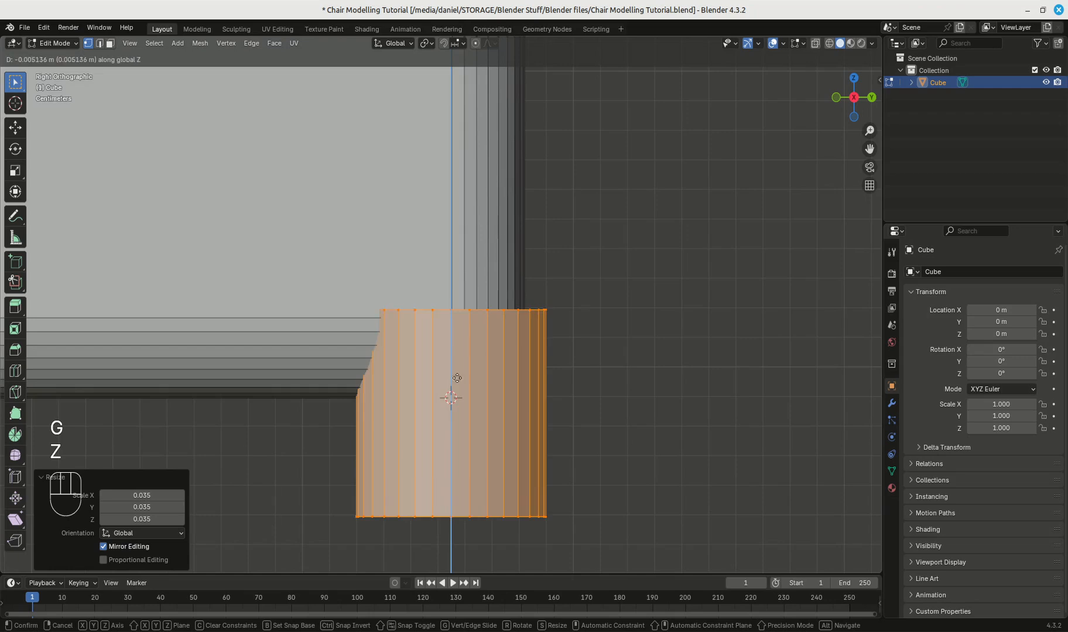
left_click(464, 440)
- Move the cylinder inward from the seat's corner by about -0.0485 m along Y and -0.0428 m along X
key("g")
key("y")
left_click(350, 450)
middle_click_drag(359, 463, 398, 443)
key("g")
key("x")
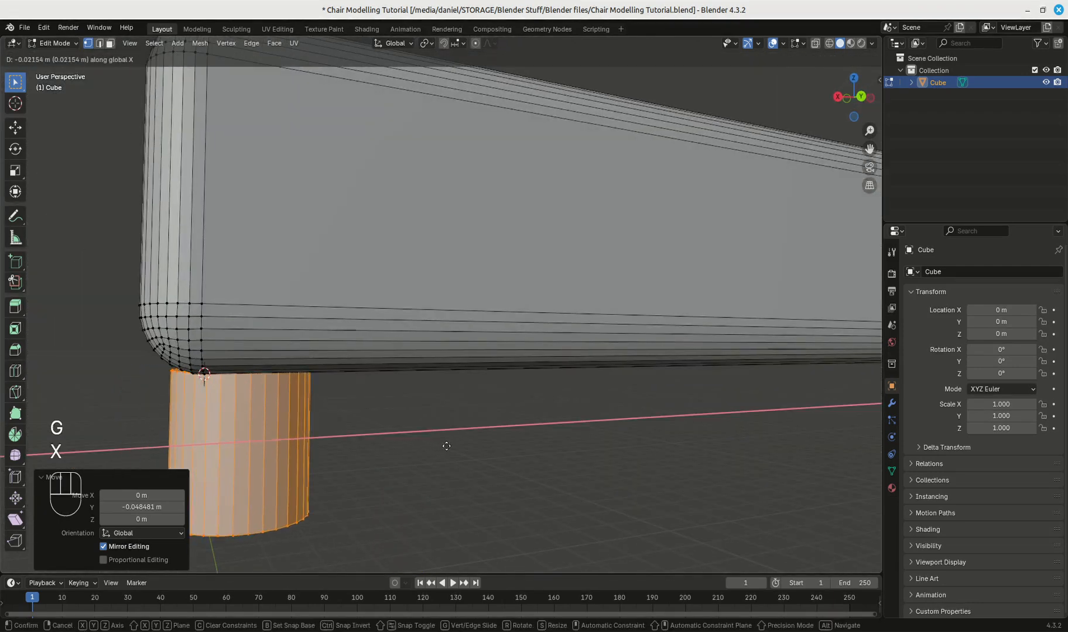
left_click(479, 446)
middle_click_drag(479, 446, 507, 408)
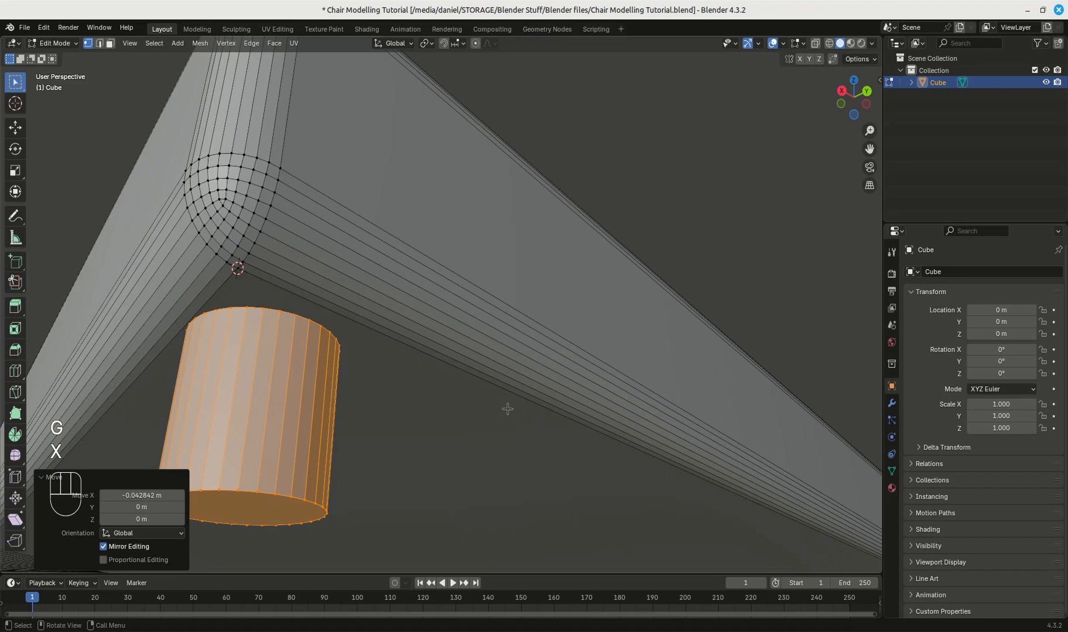
- From the top view in wireframe, shift the cylinder about -0.0095 m in X and 0.0044 m in Y
key("KP_7")
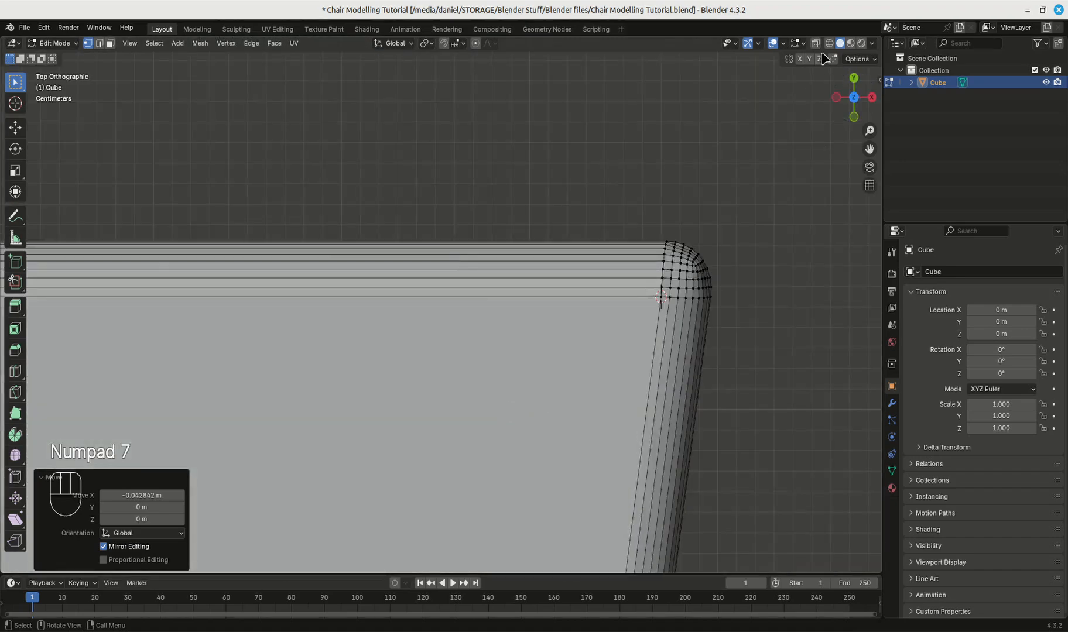
left_click(829, 43)
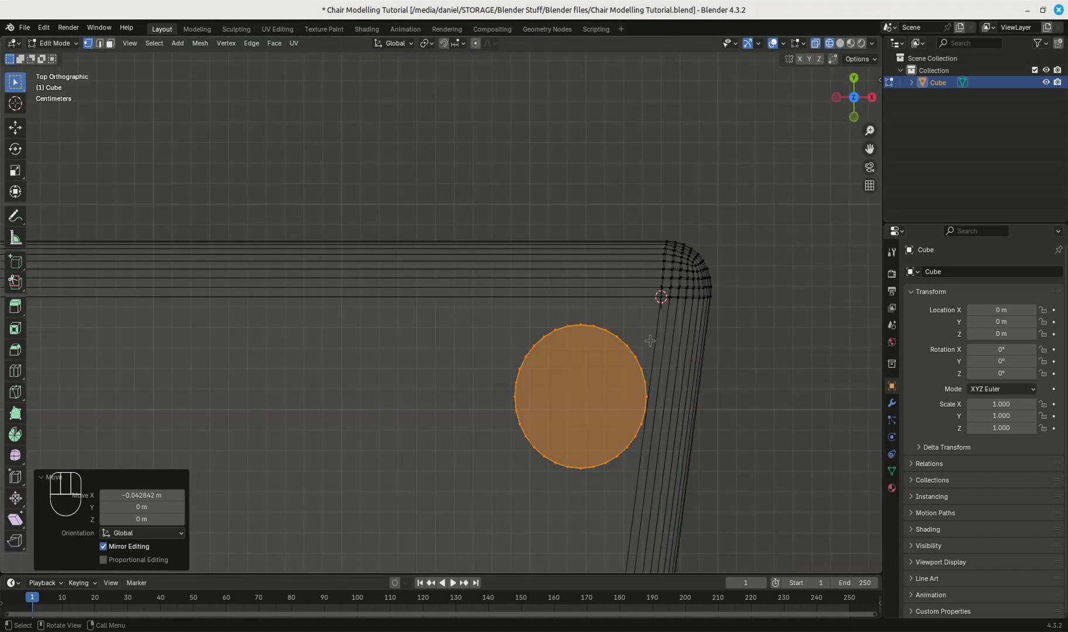
key("g")
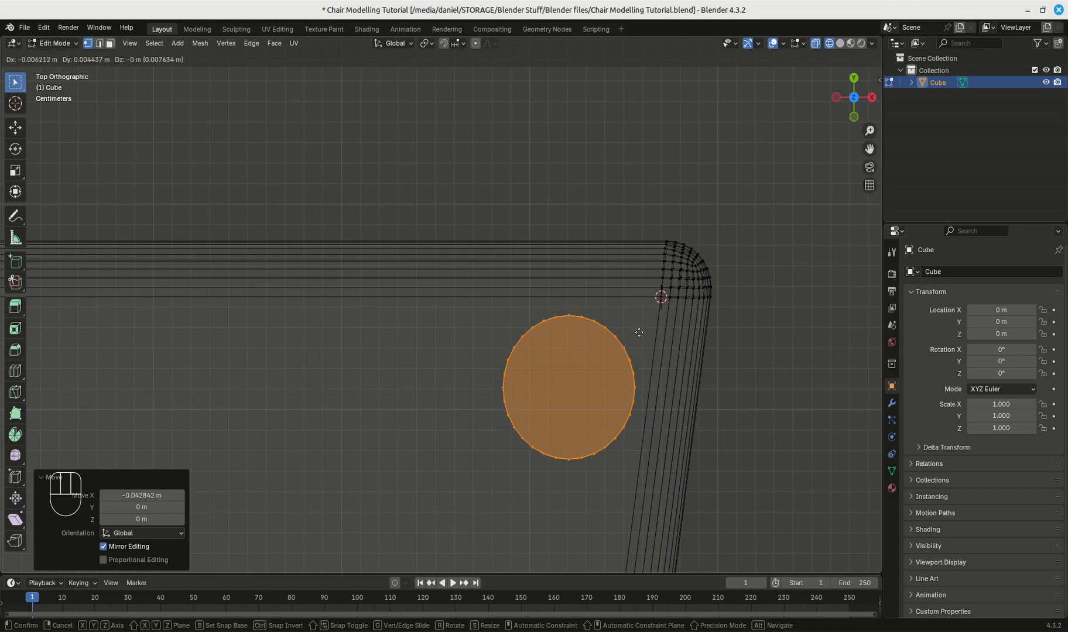
left_click(633, 332)
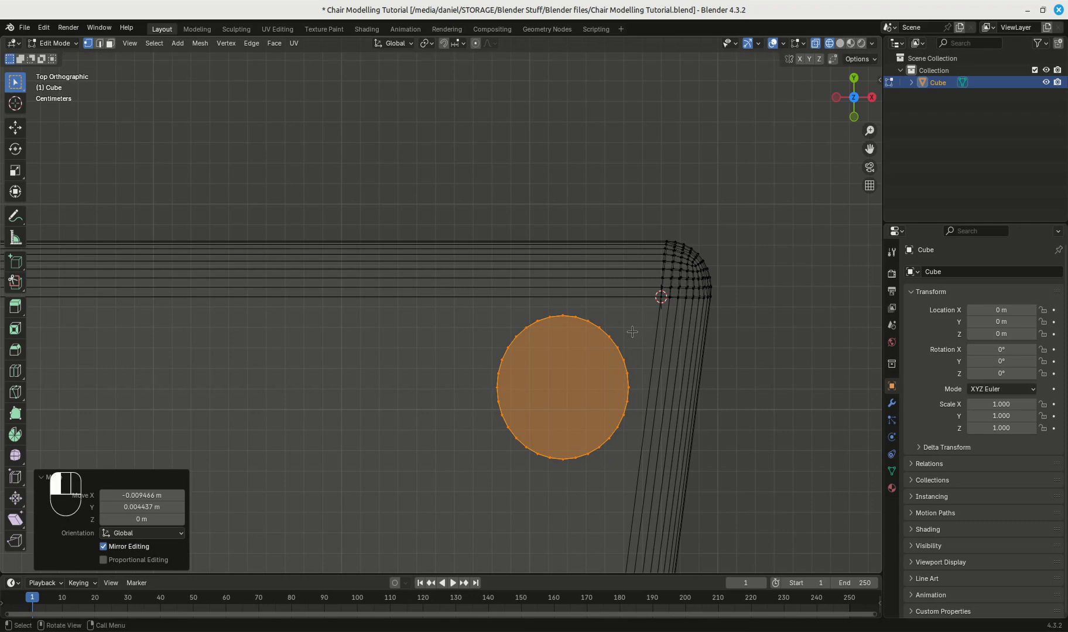
- Select the cylinder's bottom face in face mode and scale it to 0.407 to taper the leg
left_click(111, 44)
left_click(611, 412)
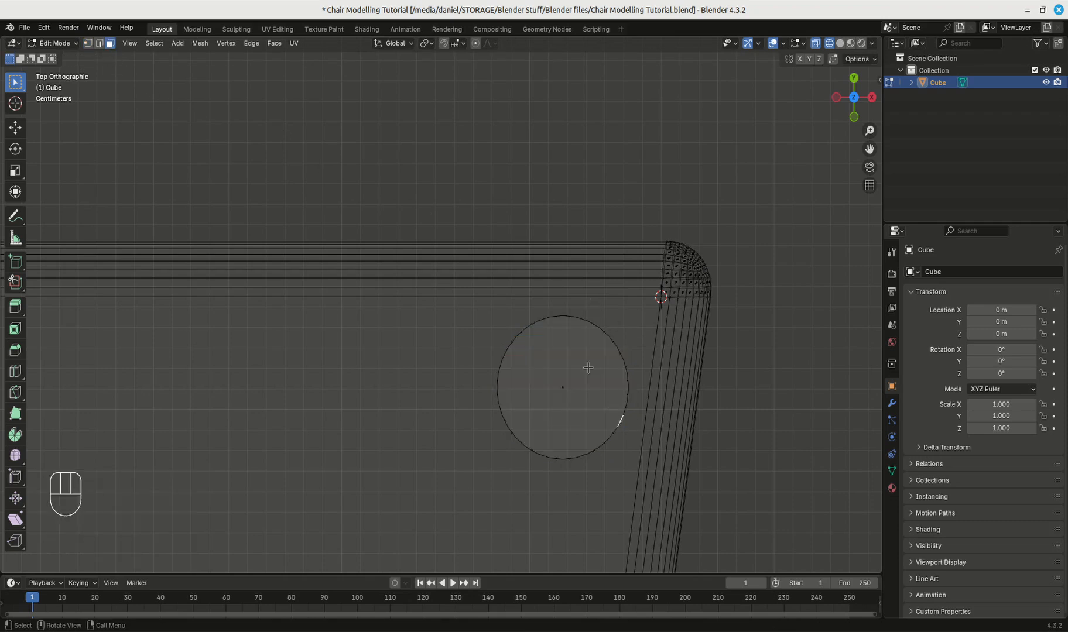
left_click(562, 389)
key("s")
left_click(636, 432)
middle_click_drag(636, 432, 609, 293)
scroll(626, 339, "down", 3)
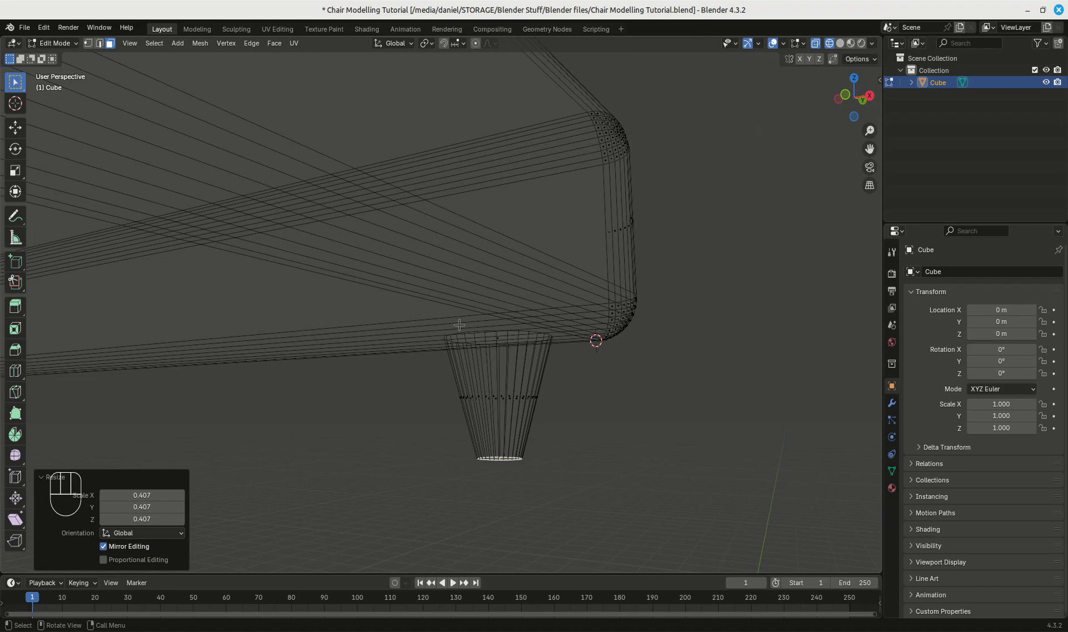
- Scale the leg's bottom face up by 1.509 to soften the taper, and return to solid shading
scroll(572, 466, "up", 2)
middle_click_drag(676, 490, 657, 371, "shift")
key("s")
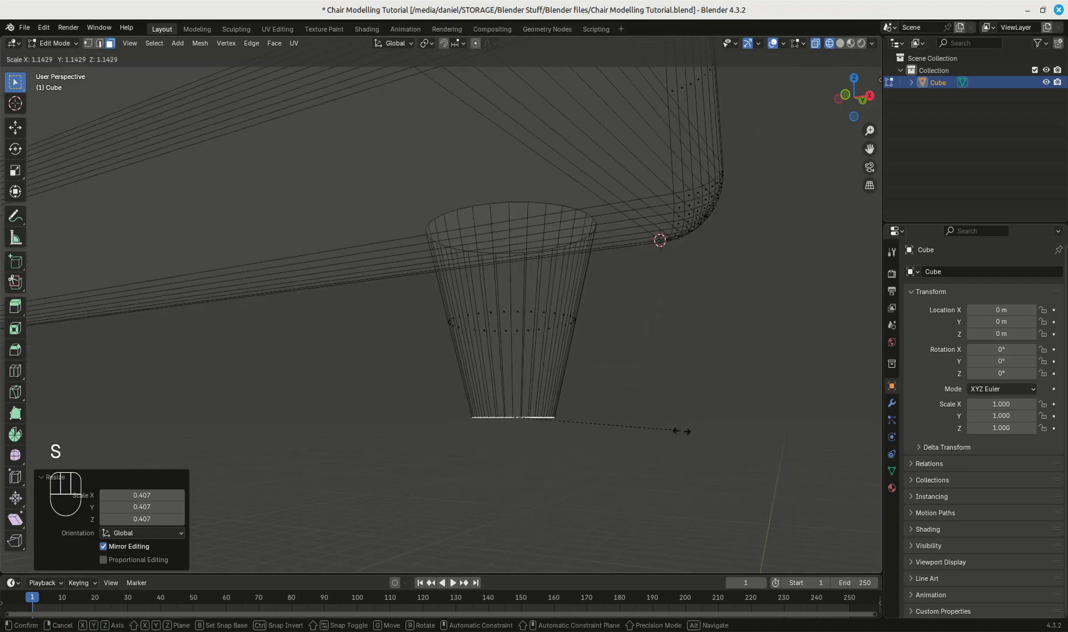
left_click(730, 457)
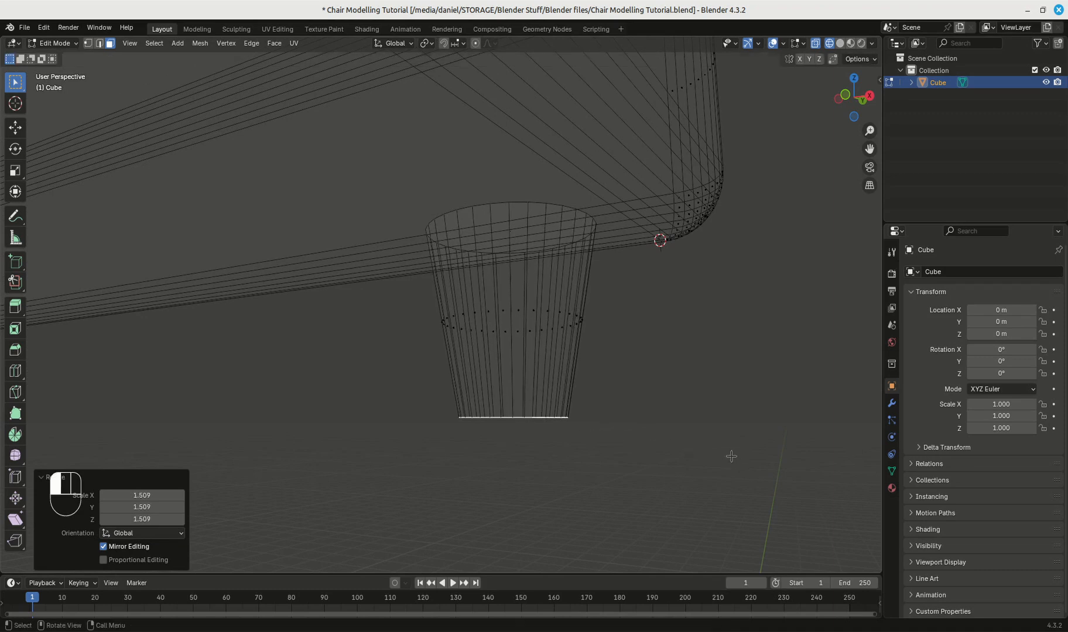
left_click(840, 43)
middle_click_drag(715, 322, 690, 345)
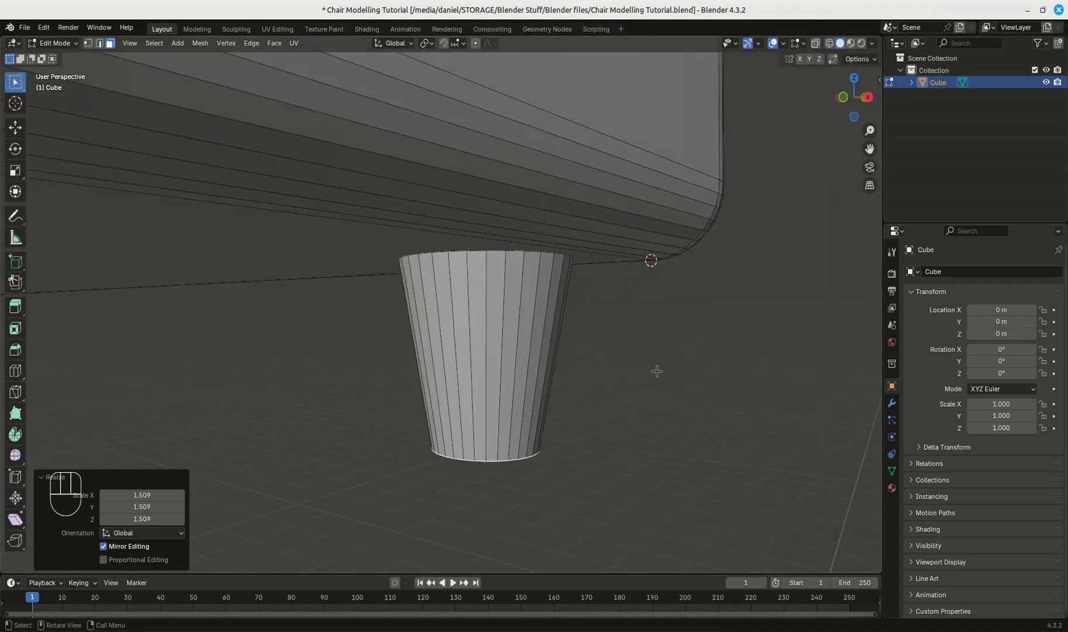
- Examine the turned rings on the chair leg in the reference photo Chair.avif, then minimise the photo
left_click(315, 631)
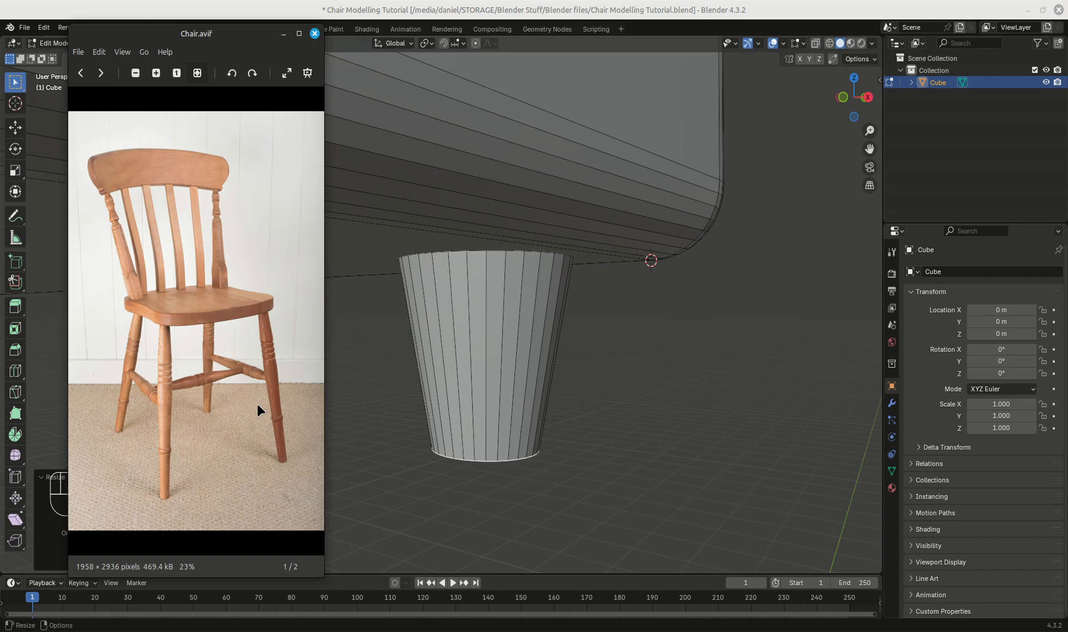
scroll(257, 404, "up", 3)
scroll(257, 404, "up", 5)
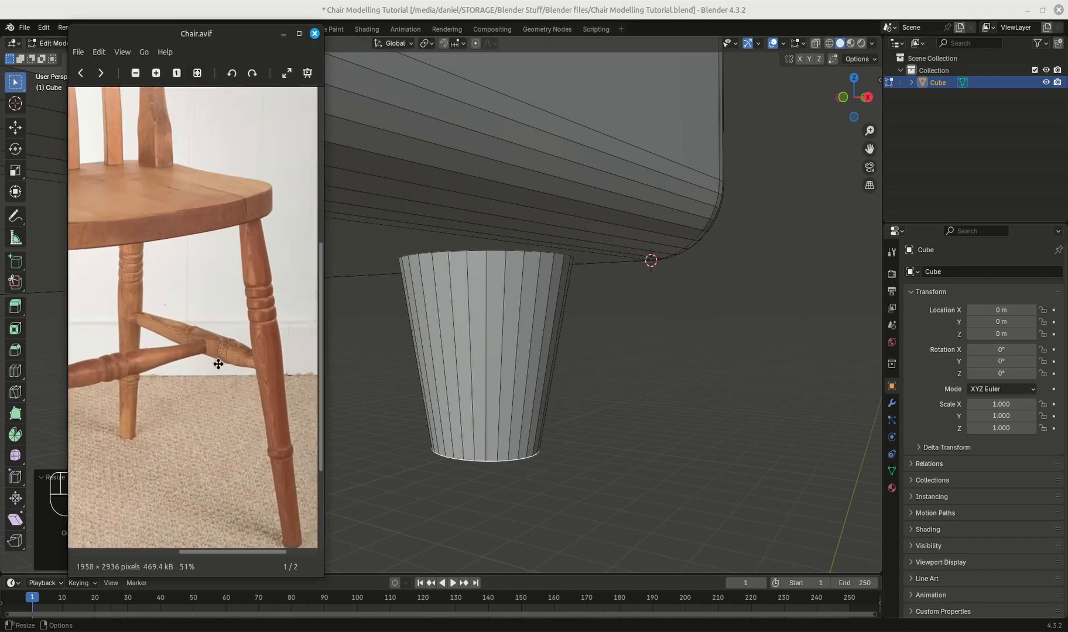
scroll(242, 248, "up", 1)
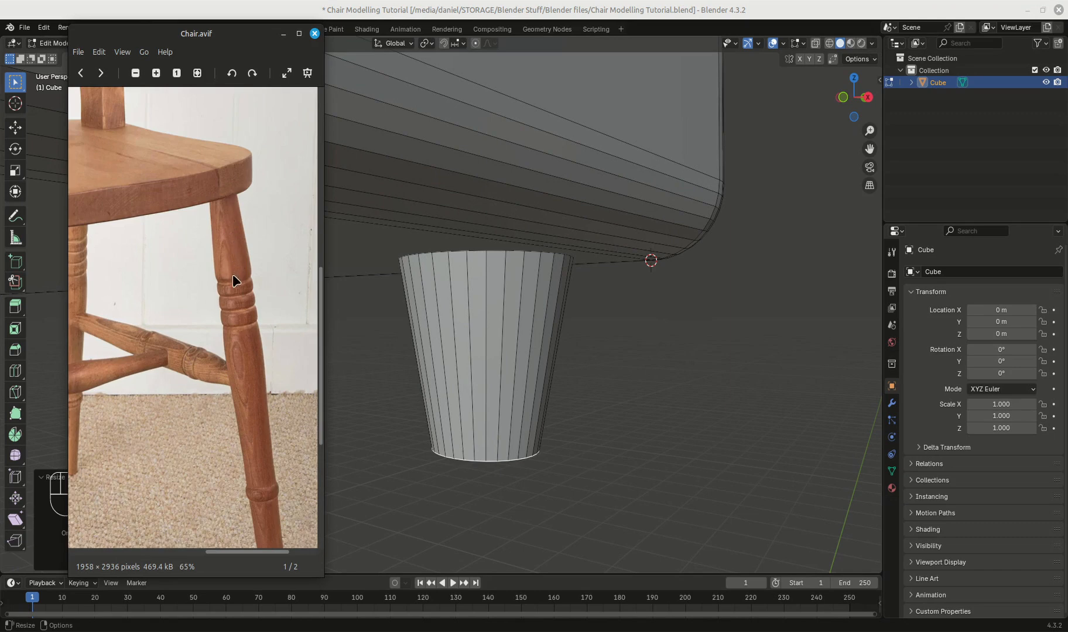
left_click(283, 34)
- Extrude the leg's bottom face 0.0021 m and scale it 1.143, then extrude 0.0114 m and scale it 0.757
middle_click_drag(556, 490, 546, 384, "shift")
key("e")
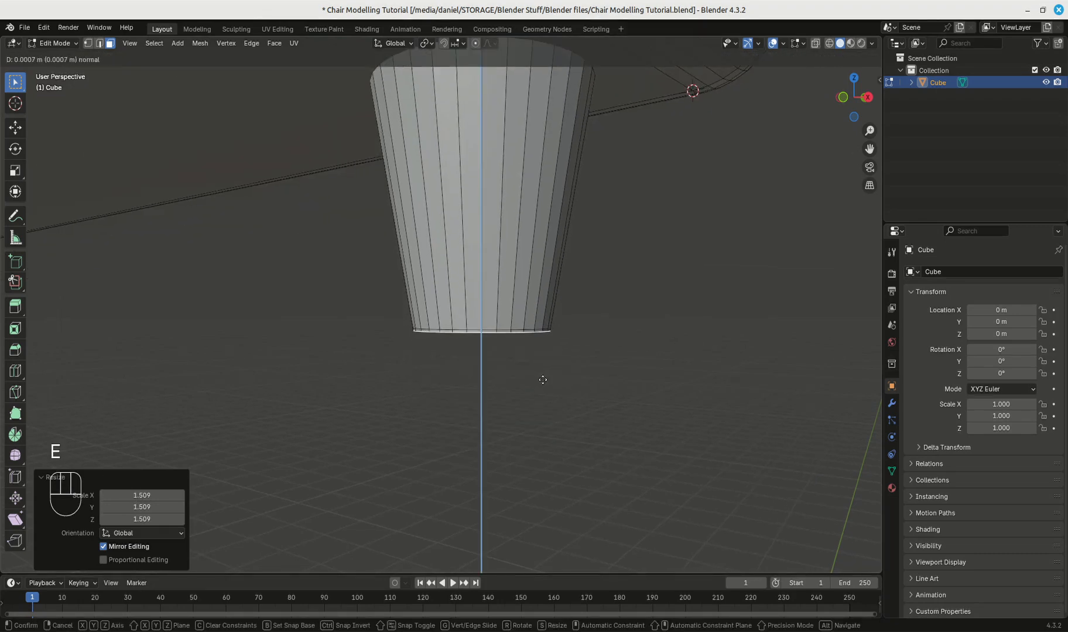
left_click(542, 381)
key("s")
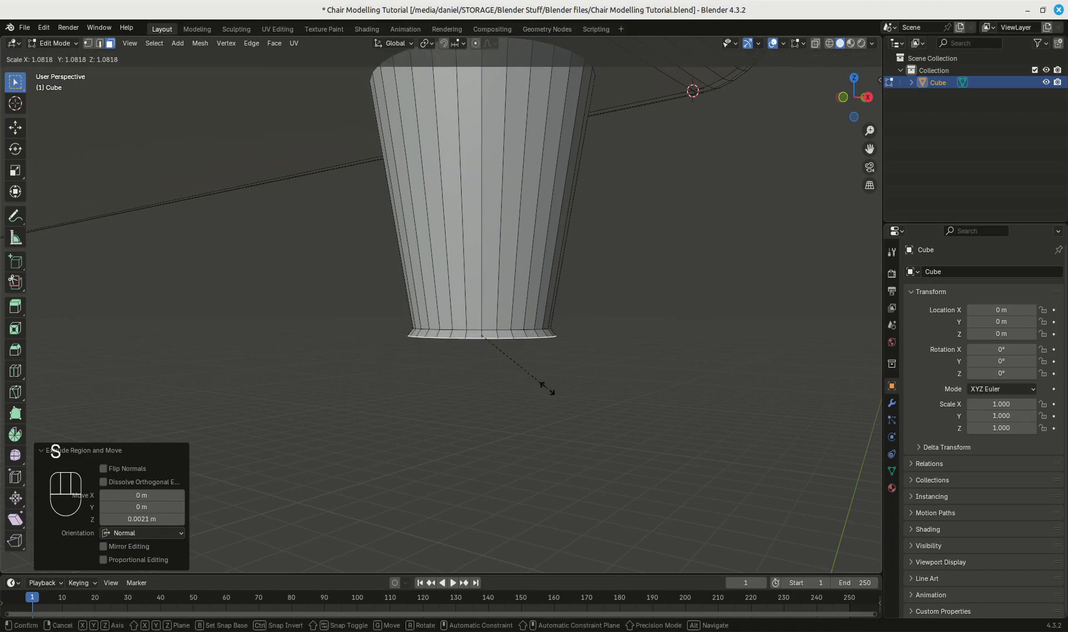
left_click(550, 392)
key("e")
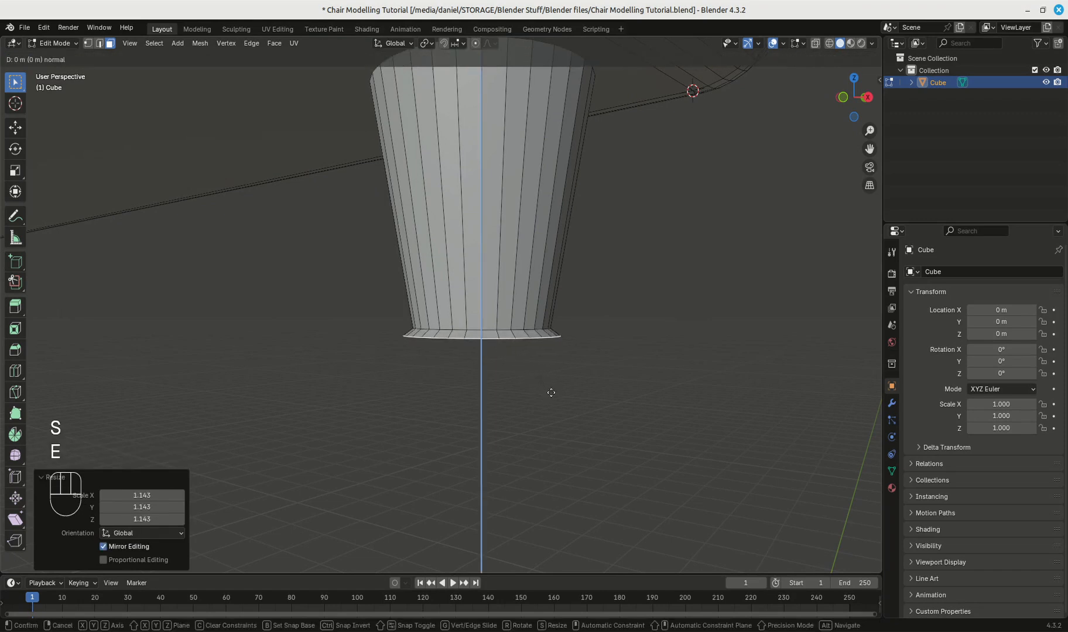
left_click(554, 430)
key("s")
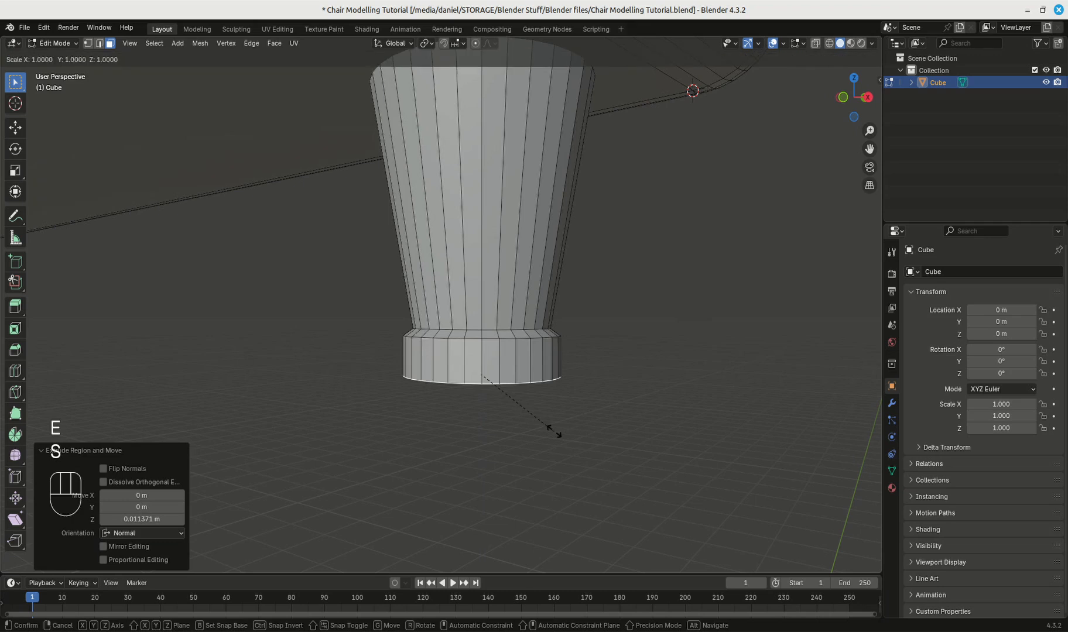
left_click(543, 414)
- Extrude the bottom face about 0.021 m and widen it by 1.445, then extrude it again and narrow it
key("e")
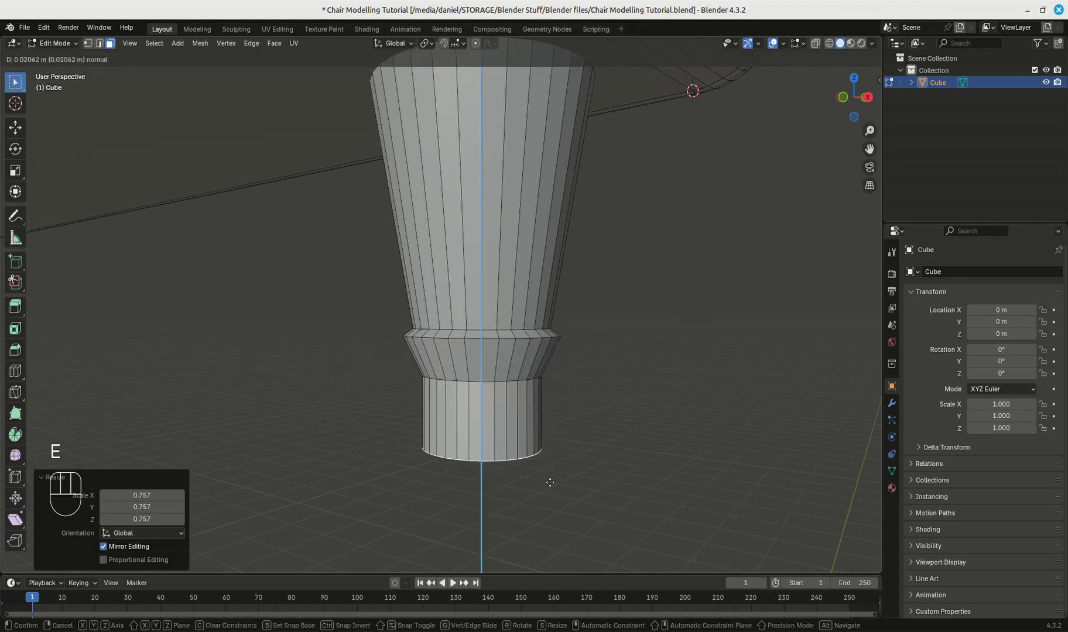
left_click(549, 481)
key("s")
left_click(574, 502)
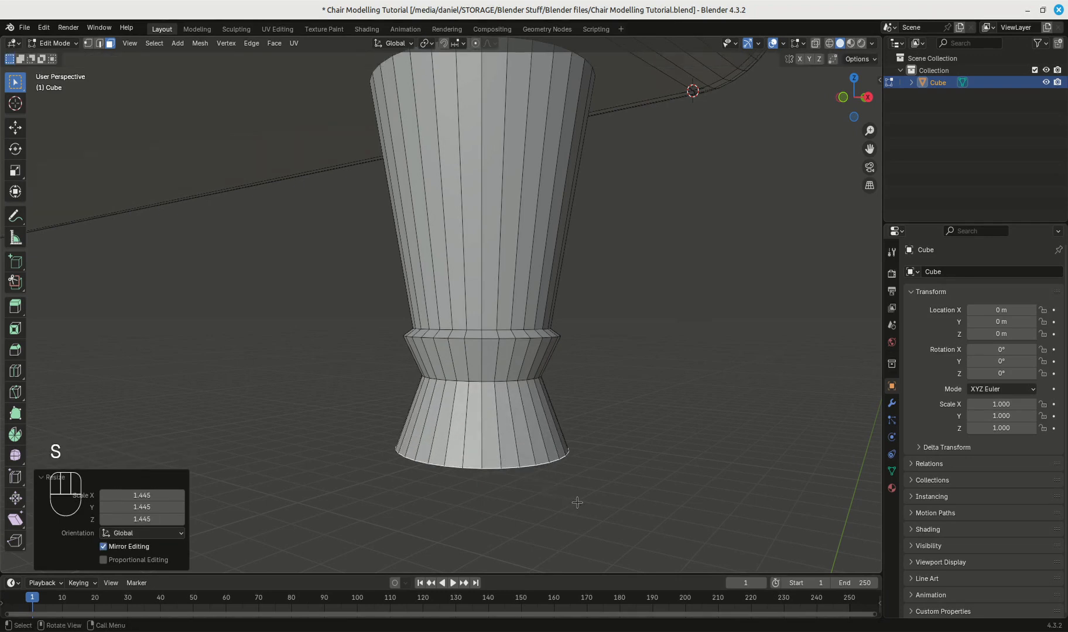
key("e")
left_click(685, 328)
key("s")
left_click(662, 391)
- Form the next ring by extruding and widening the bottom face, then extrude it 0.0153 m and scale it to 0.839
middle_click_drag(661, 410, 647, 290, "shift")
key("e")
left_click(654, 319)
left_click(704, 338)
key("e")
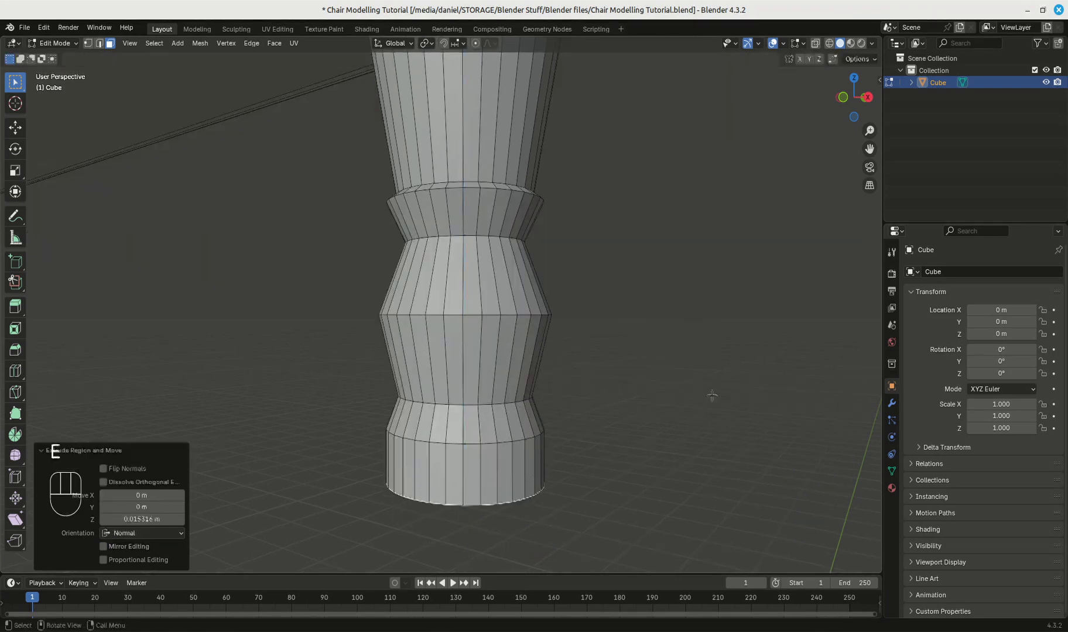
left_click(712, 396)
key("s")
left_click(667, 400)
scroll(668, 400, "down", 5)
middle_click_drag(667, 400, 633, 413)
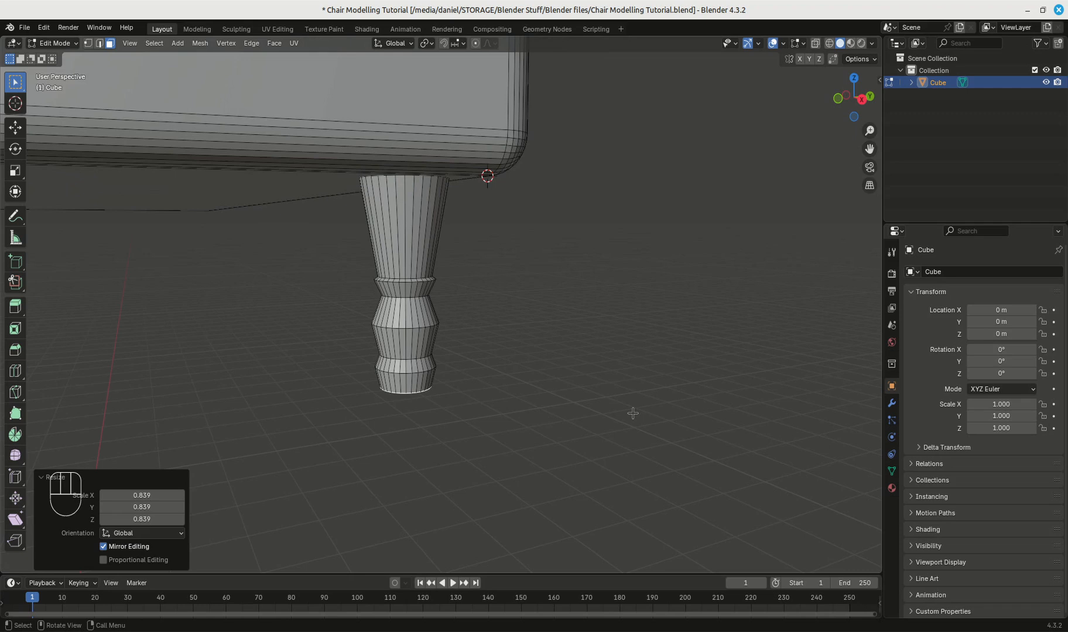
- Lower the leg's bottom face about 0.0748 m along the Z axis to lengthen the shaft beneath the last ring
scroll(632, 414, "up", 1)
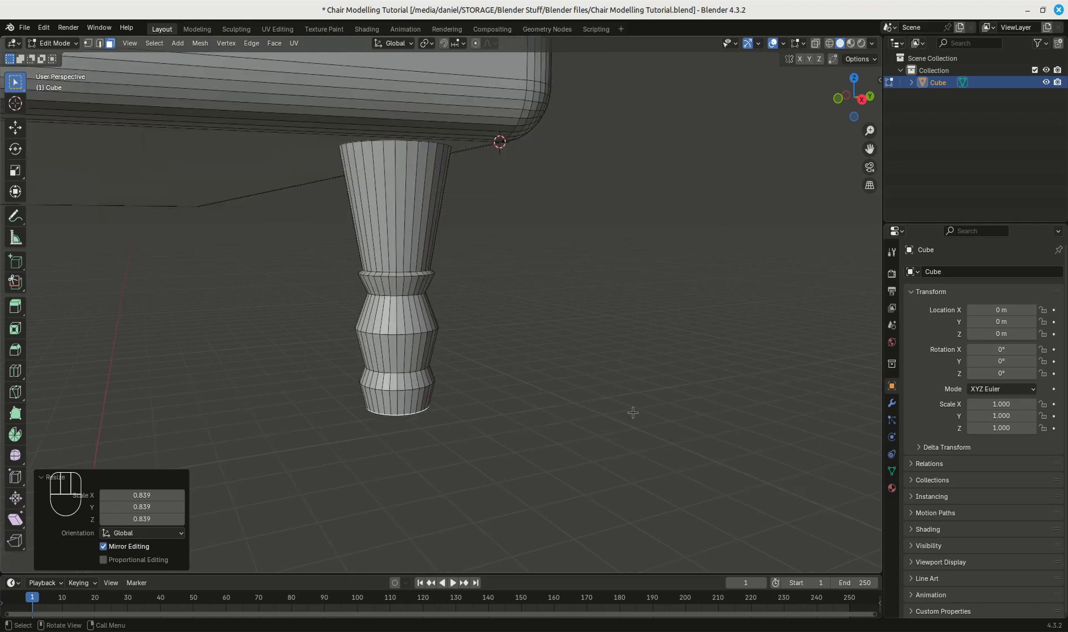
key("g")
key("z")
left_click(626, 534)
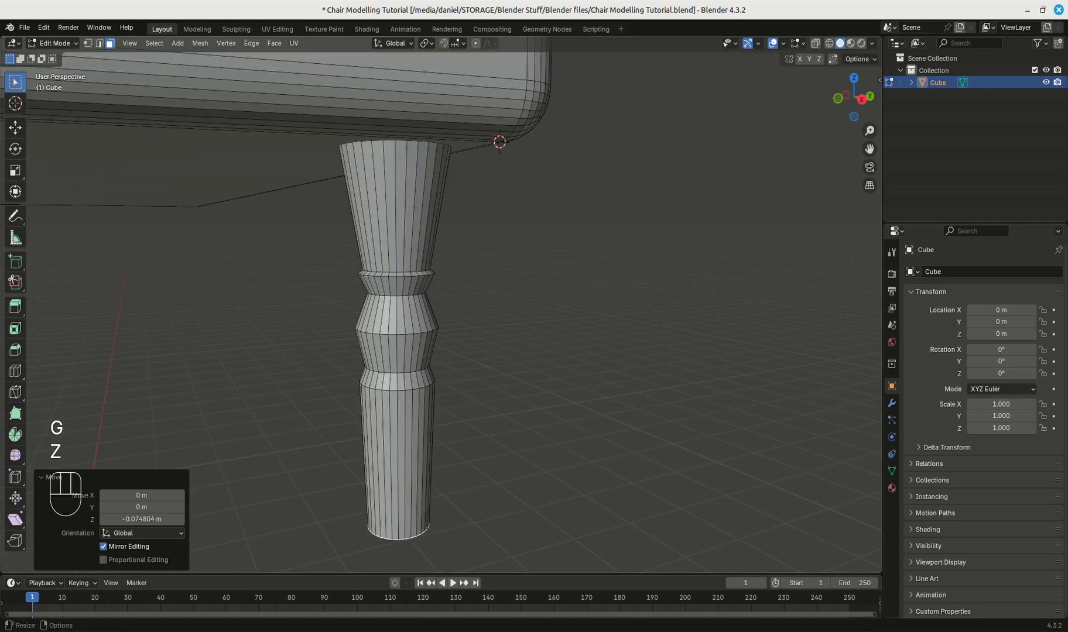
- From the front view, lower the leg's bottom face another 1.1681 m along the Z axis
scroll(579, 415, "down", 6)
middle_click_drag(552, 401, 486, 402)
key("KP_1")
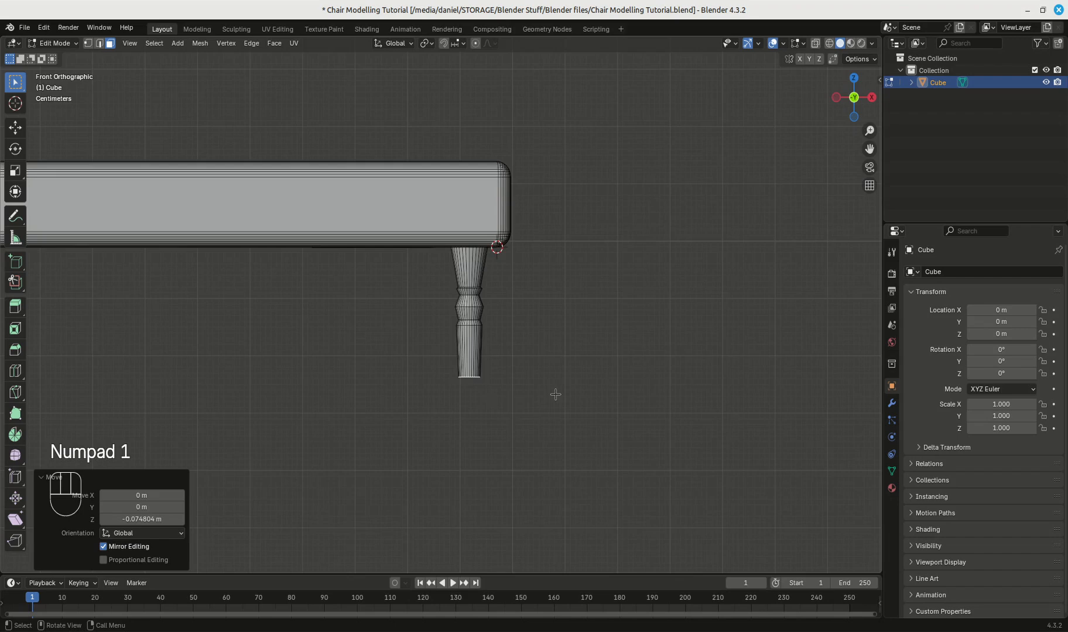
scroll(556, 391, "down", 8)
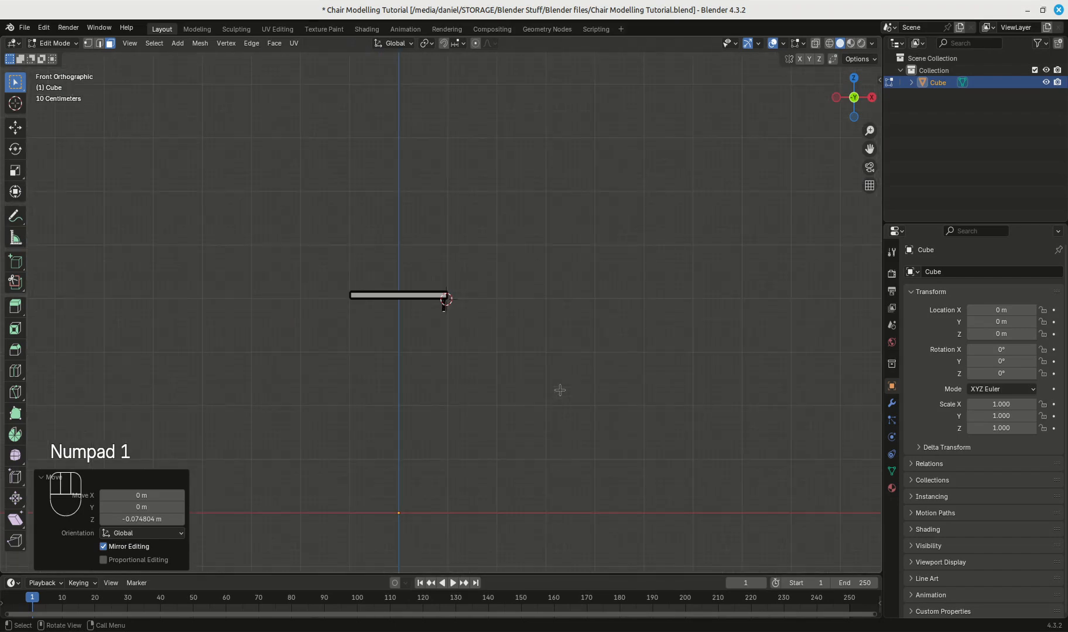
key("g")
key("z")
left_click(567, 432)
- Raise the leg's bottom face along the Z axis to shorten the shaft
middle_click_drag(566, 432, 439, 283)
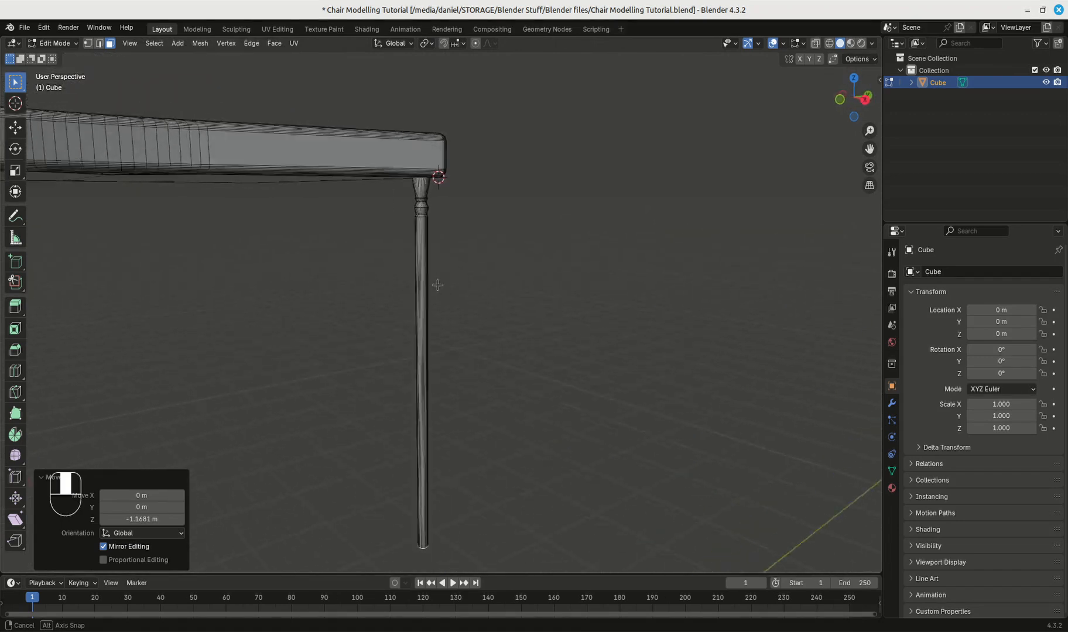
scroll(462, 309, "up", 4)
key("g")
key("z")
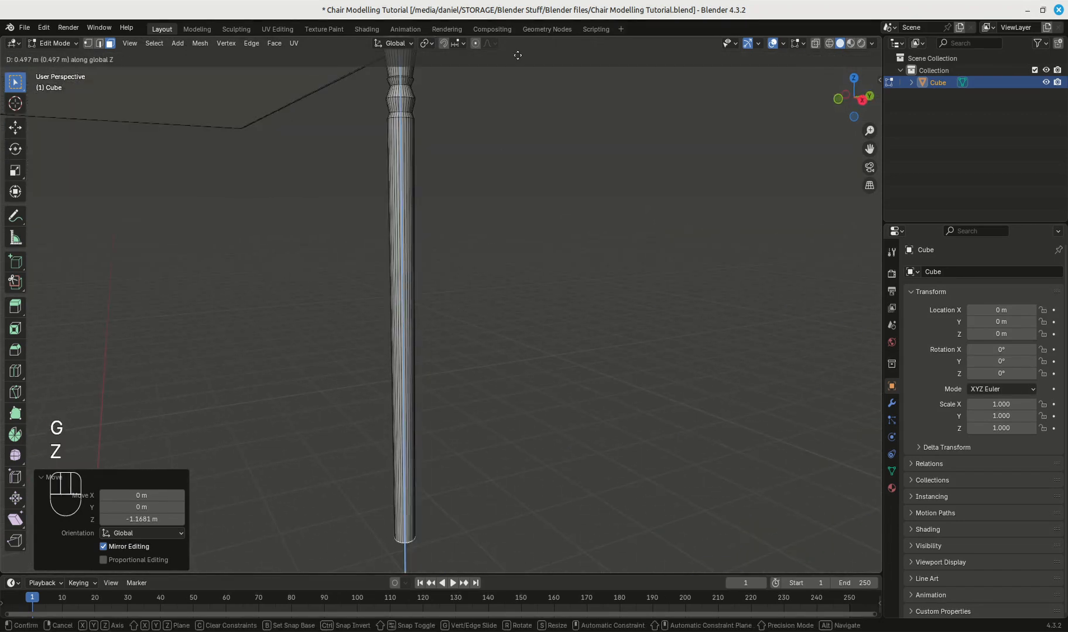
left_click(490, 334)
- Extrude the shaft's bottom face slightly and scale it to 1.242 to start a lower ring
scroll(486, 334, "up", 2)
key("e")
left_click(482, 340)
key("s")
left_click(511, 362)
- Extrude the ring's bottom face 0.0336 m and scale it to about 0.66, then extrude it again
key("e")
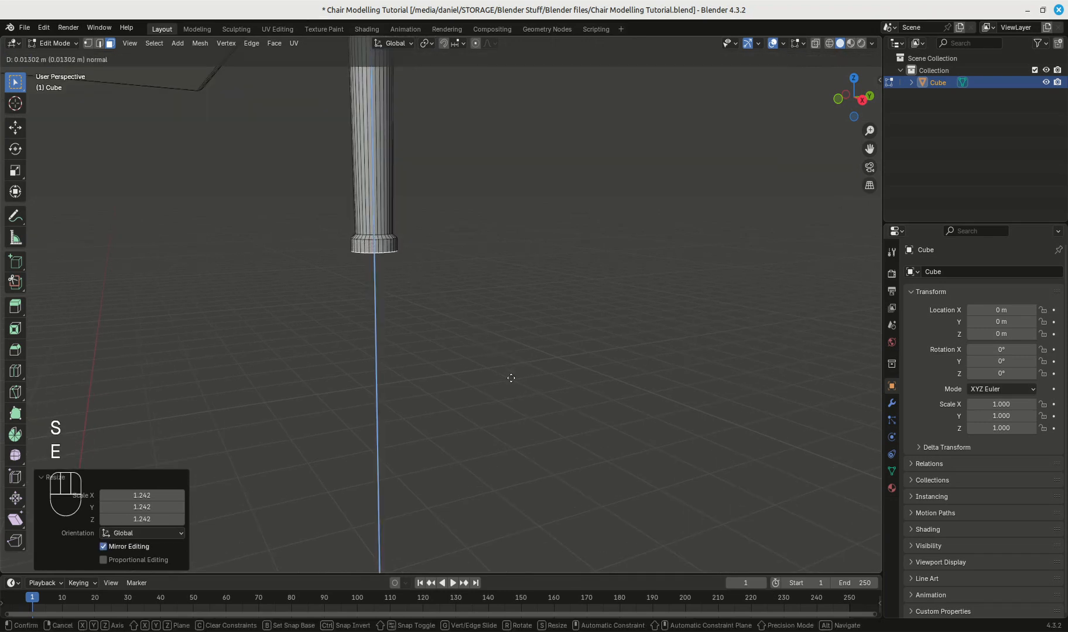
left_click(513, 393)
key("s")
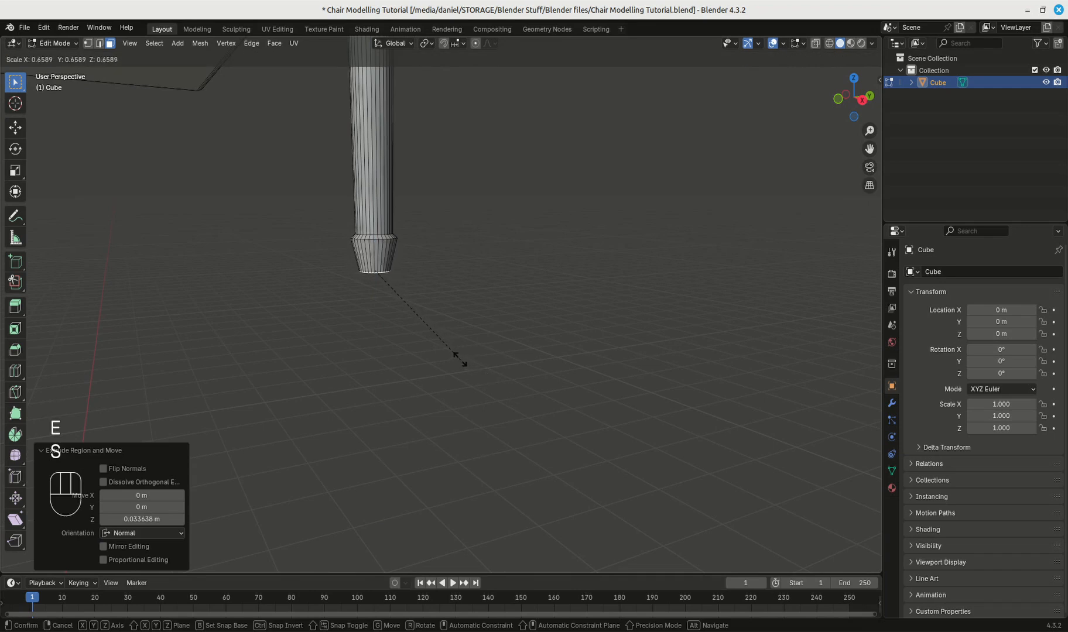
left_click(459, 358)
key("e")
left_click(459, 379)
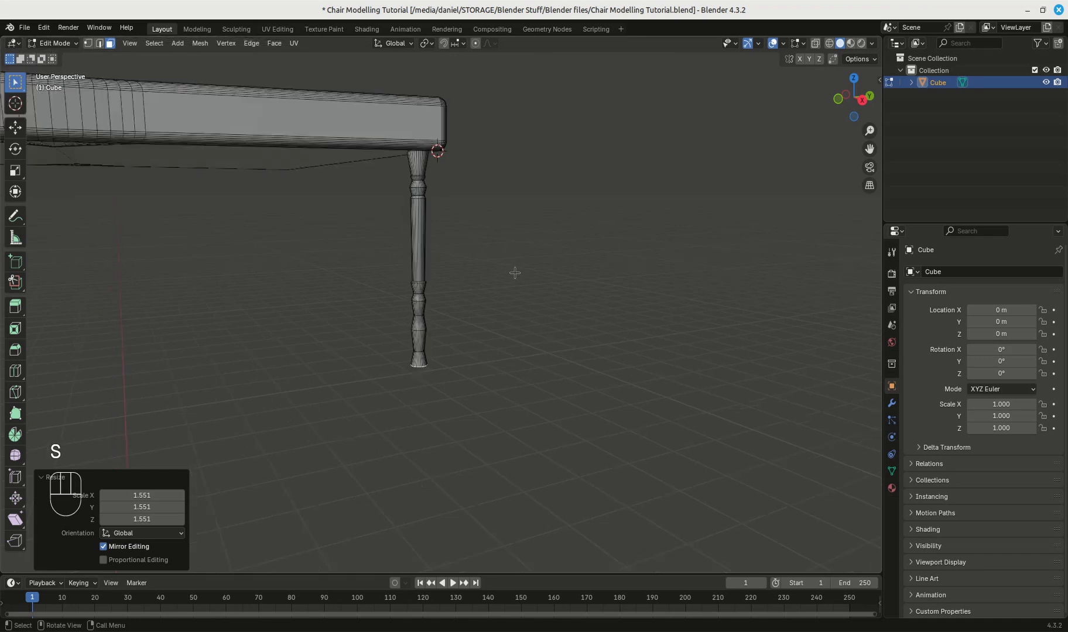
- Extrude the widened bottom face straight down to form the leg's final lower section
mouse_move(497, 269)
middle_mouse_down()
mouse_move(486, 265)
mouse_move(499, 271)
middle_mouse_up()
key("e")
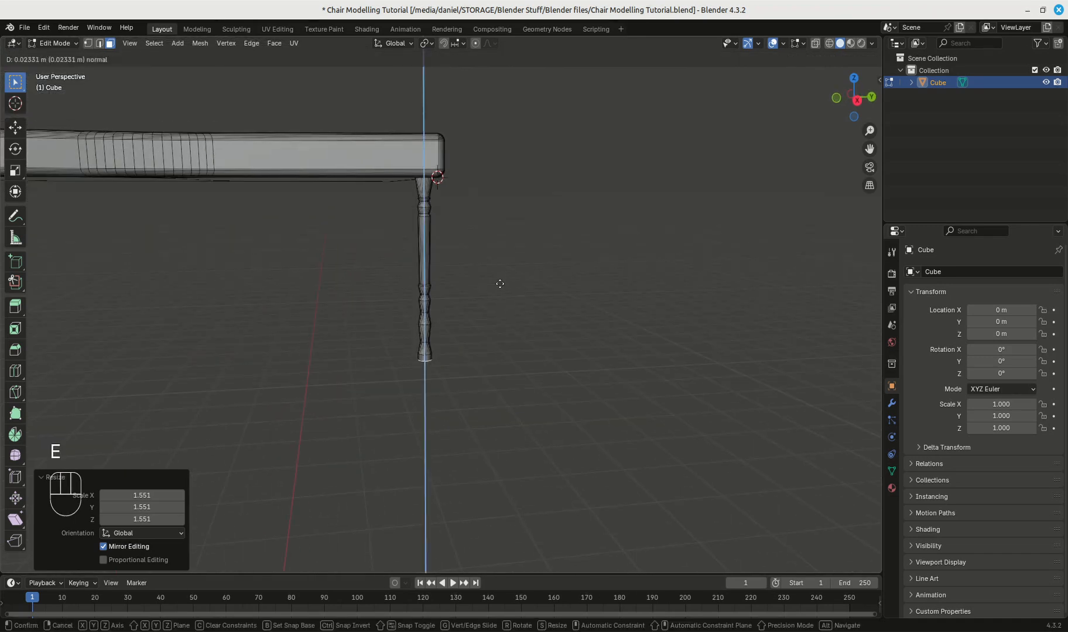
left_click(505, 356)
middle_click_drag(515, 276, 446, 301)
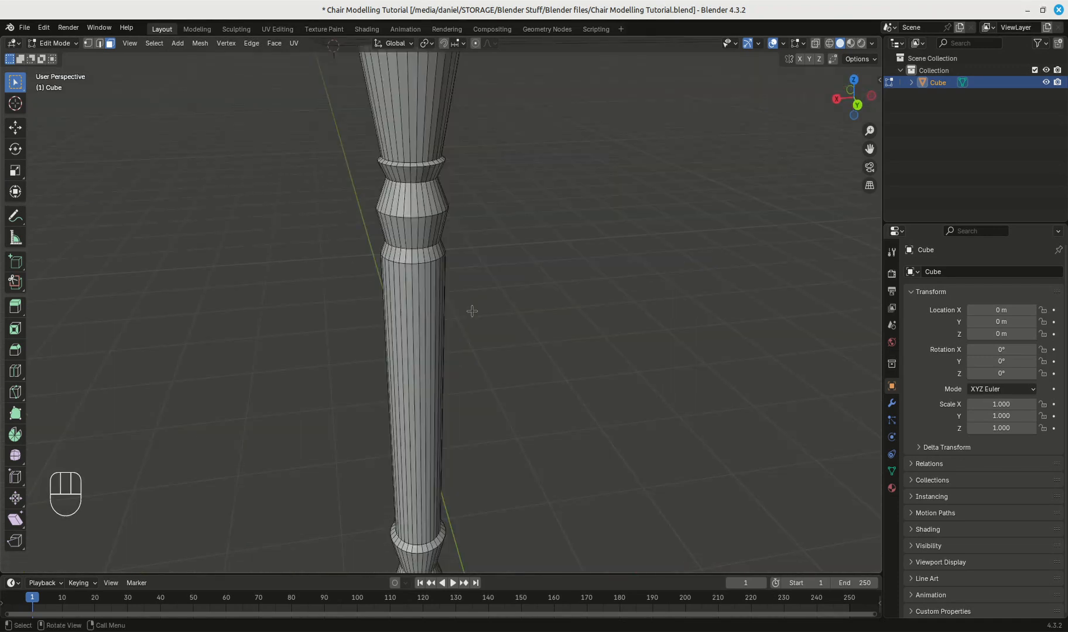
- Switch to edge selection and select the edges along the first part of the leg's uppermost ring's lower rim
middle_click_drag(472, 310, 537, 241)
scroll(534, 252, "up", 3)
middle_click_drag(525, 285, 495, 269)
scroll(520, 267, "up", 5)
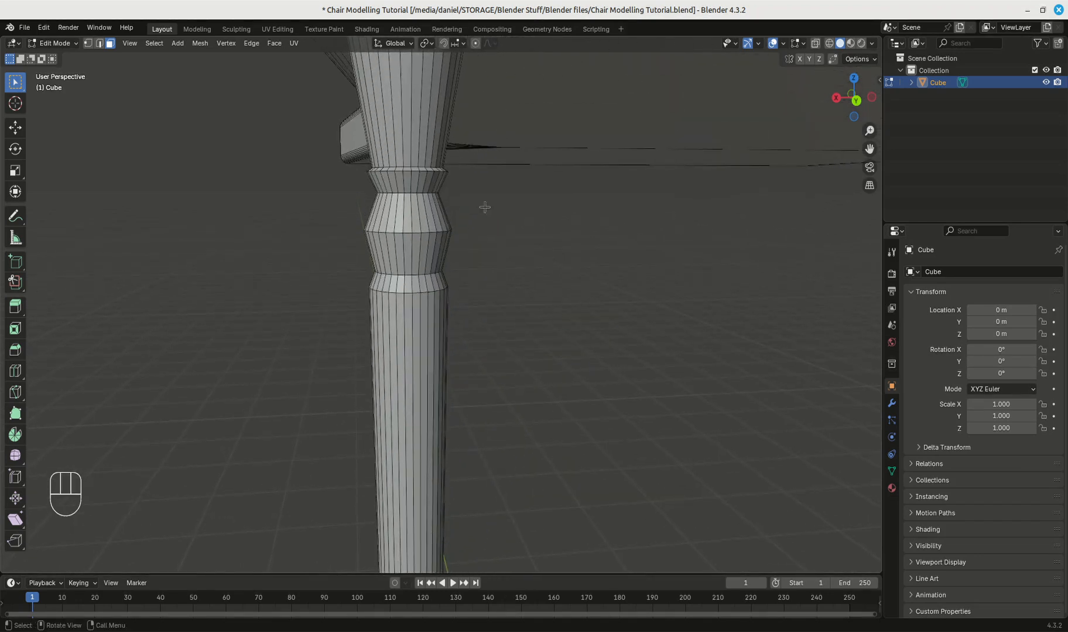
scroll(467, 178, "up", 2)
middle_click_drag(468, 179, 520, 293, "shift")
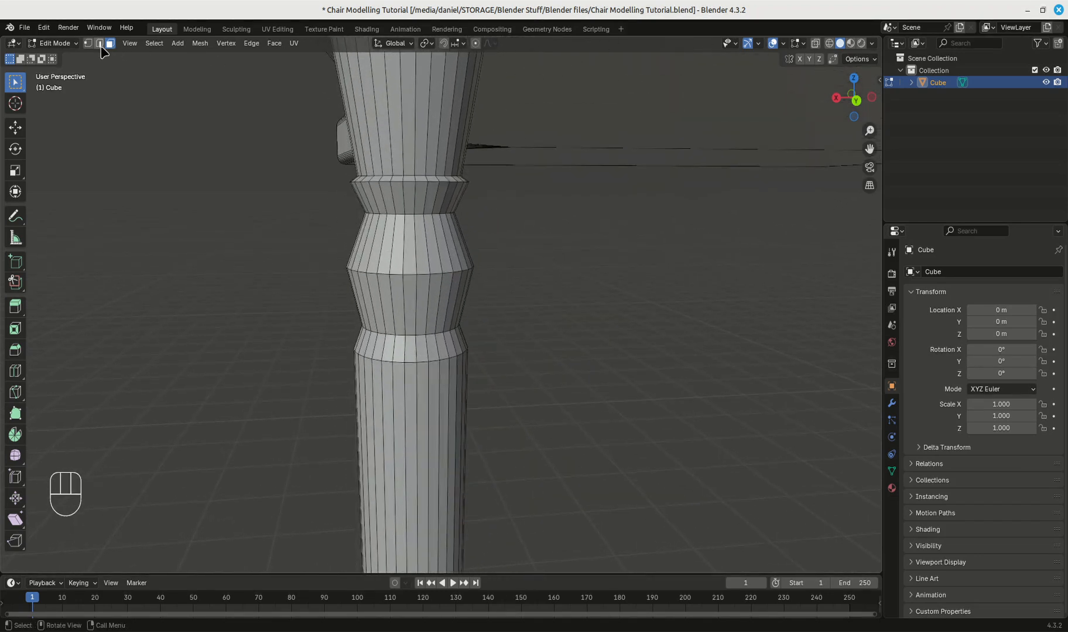
scroll(431, 201, "up", 3)
middle_click_drag(431, 201, 576, 117, "shift")
middle_click_drag(494, 425, 486, 470, "shift")
middle_click_drag(496, 353, 499, 367)
middle_click_drag(654, 355, 659, 321, "ctrl")
middle_click_drag(429, 304, 431, 311, "shift")
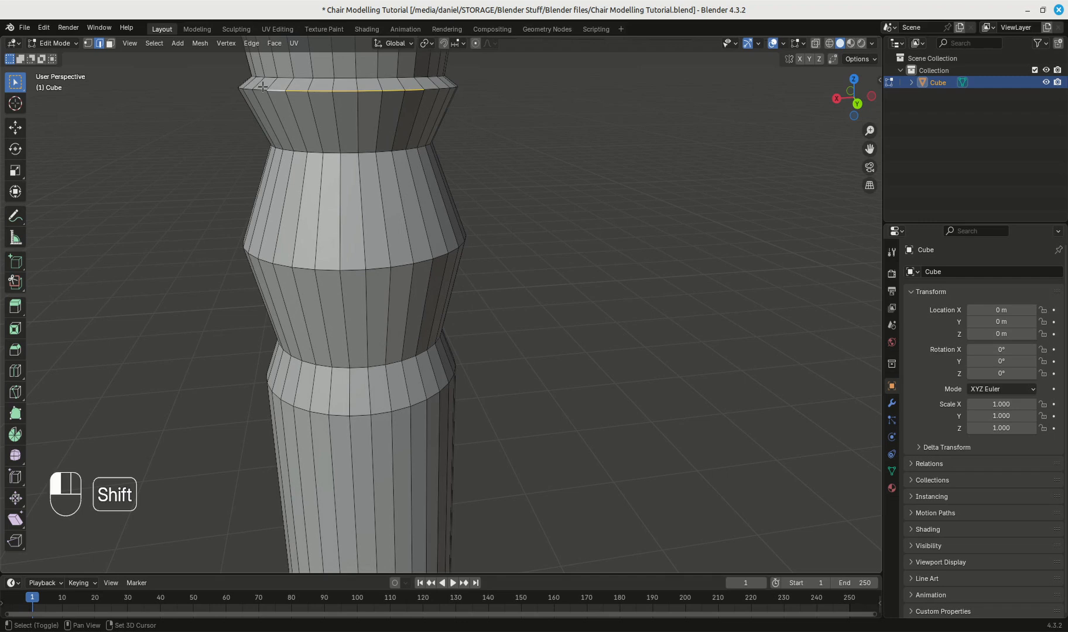
middle_click_drag(281, 95, 631, 343)
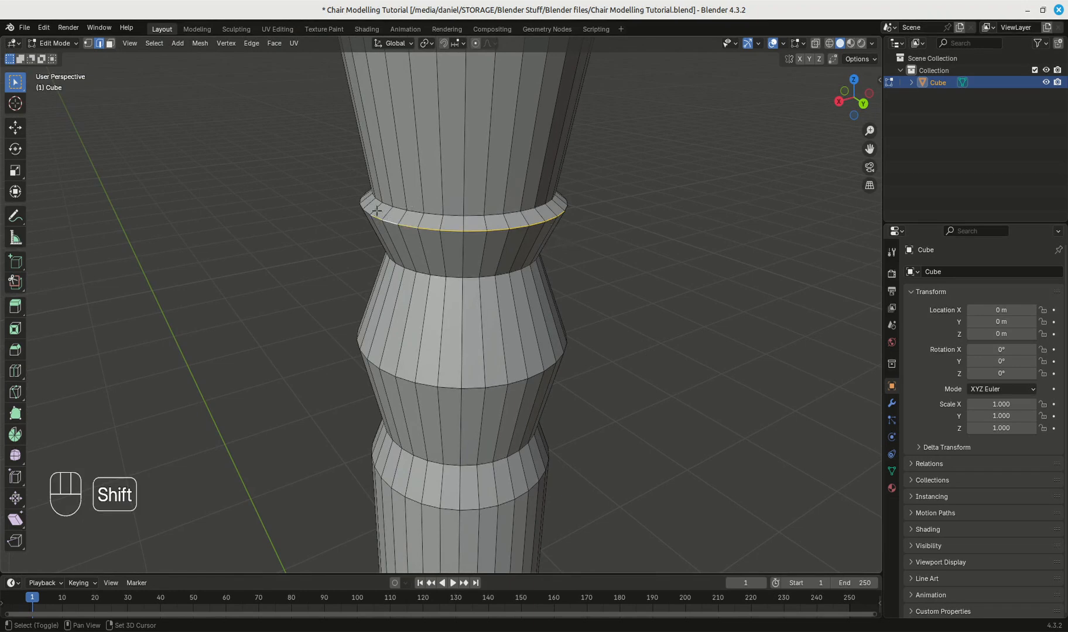
middle_click_drag(379, 212, 575, 232)
middle_click_drag(464, 231, 601, 237, "shift")
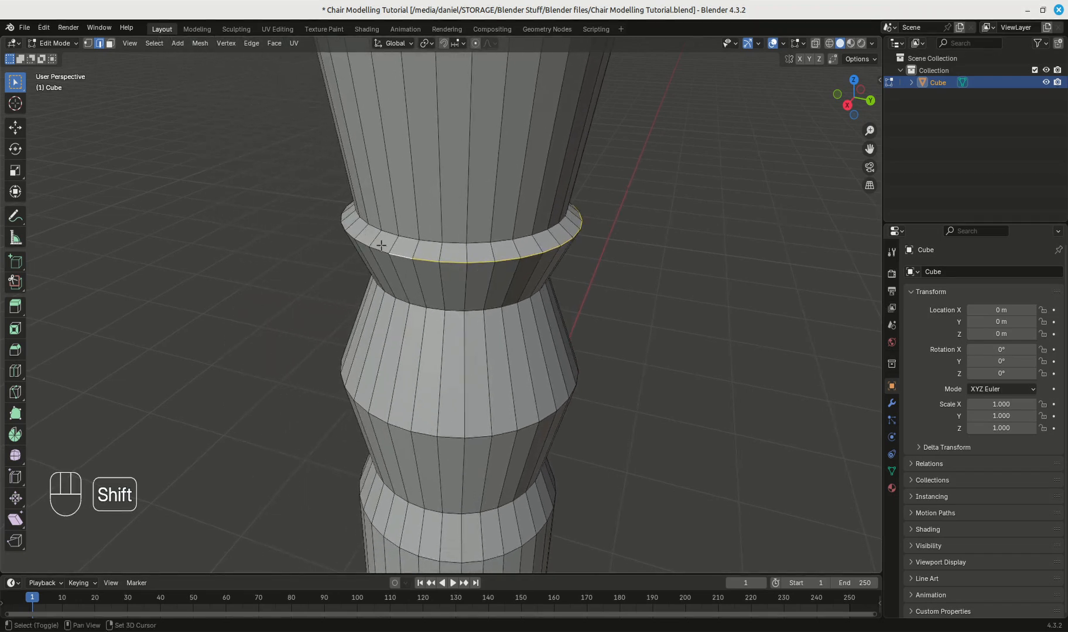
left_click(351, 230, "shift")
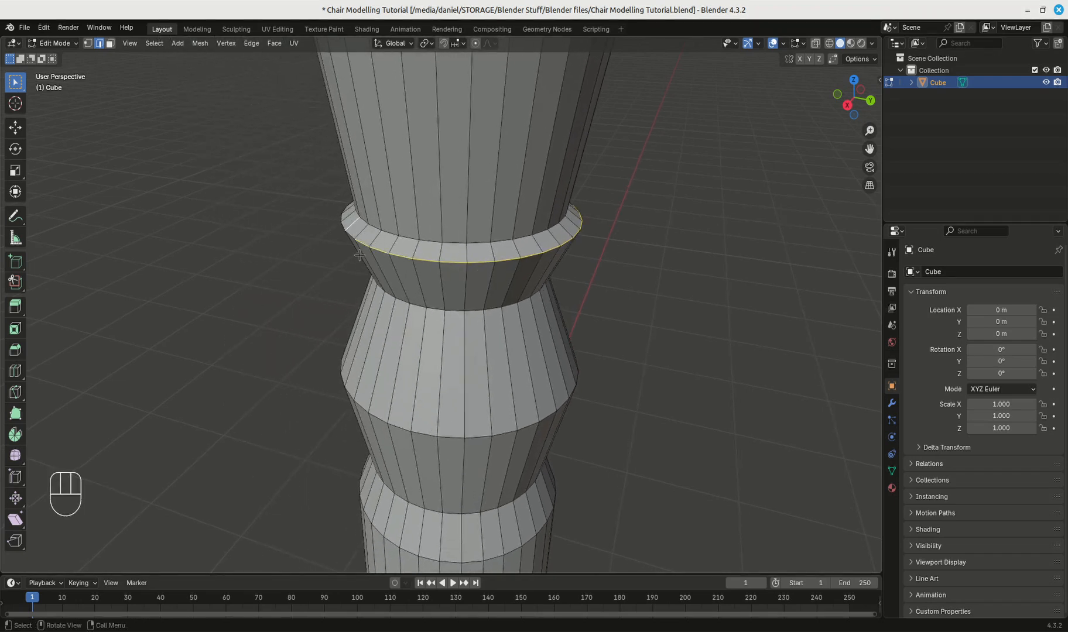
- Add the remaining edges around the back of the uppermost ring to complete its lower rim selection
scroll(498, 243, "down", 5)
middle_click_drag(357, 229, 626, 188)
scroll(562, 269, "up", 3)
middle_click_drag(527, 290, 671, 286, "shift")
left_click(499, 304, "shift")
left_click(412, 299, "shift")
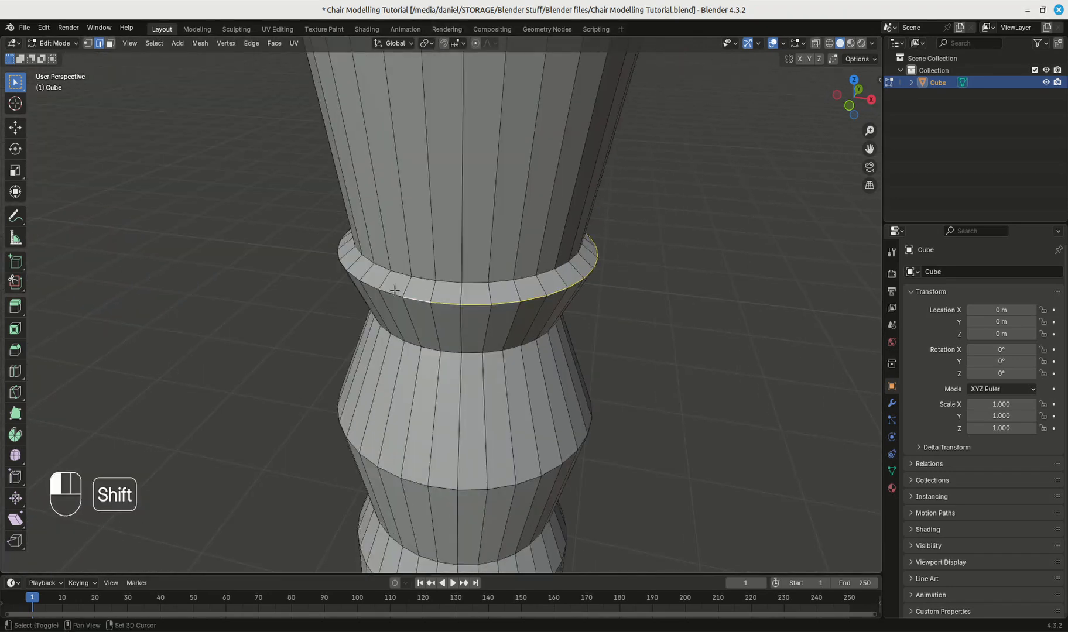
middle_click_drag(399, 291, 500, 297)
left_click(407, 310, "shift")
left_click(322, 305, "shift")
middle_click_drag(291, 290, 392, 299)
left_click(316, 384, "shift")
scroll(410, 368, "down", 5)
middle_click_drag(417, 370, 453, 334)
scroll(447, 316, "up", 3)
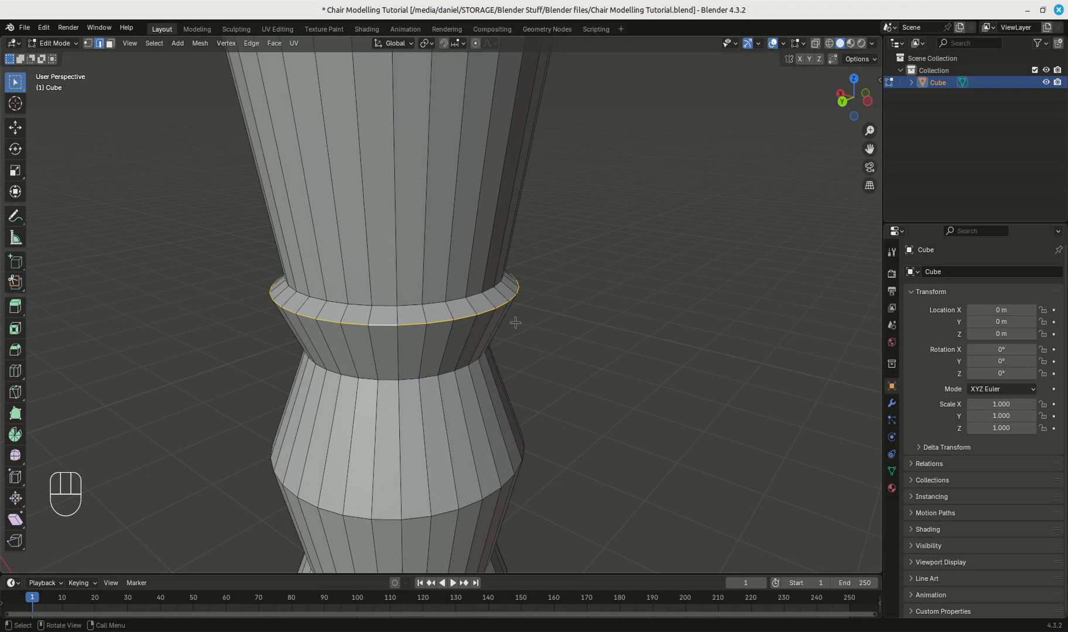
scroll(514, 323, "down", 4)
middle_click_drag(502, 379, 555, 309, "shift")
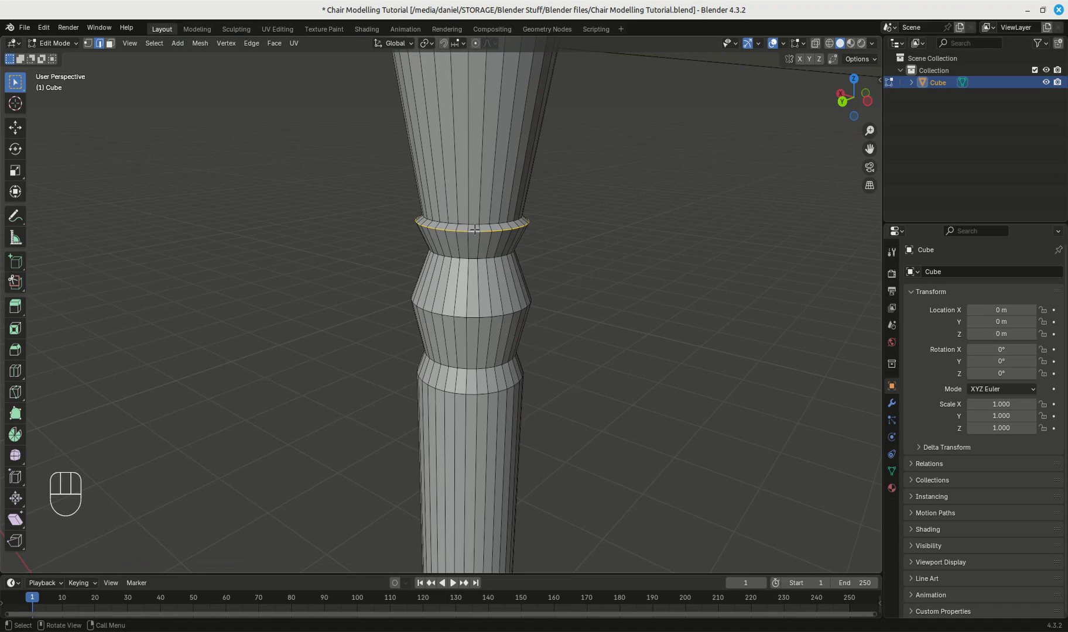
- Add the edges around the uppermost ring's upper rim, where it meets the tapered top, to the selection
scroll(458, 299, "up", 5)
middle_click_drag(510, 265, 456, 450, "shift")
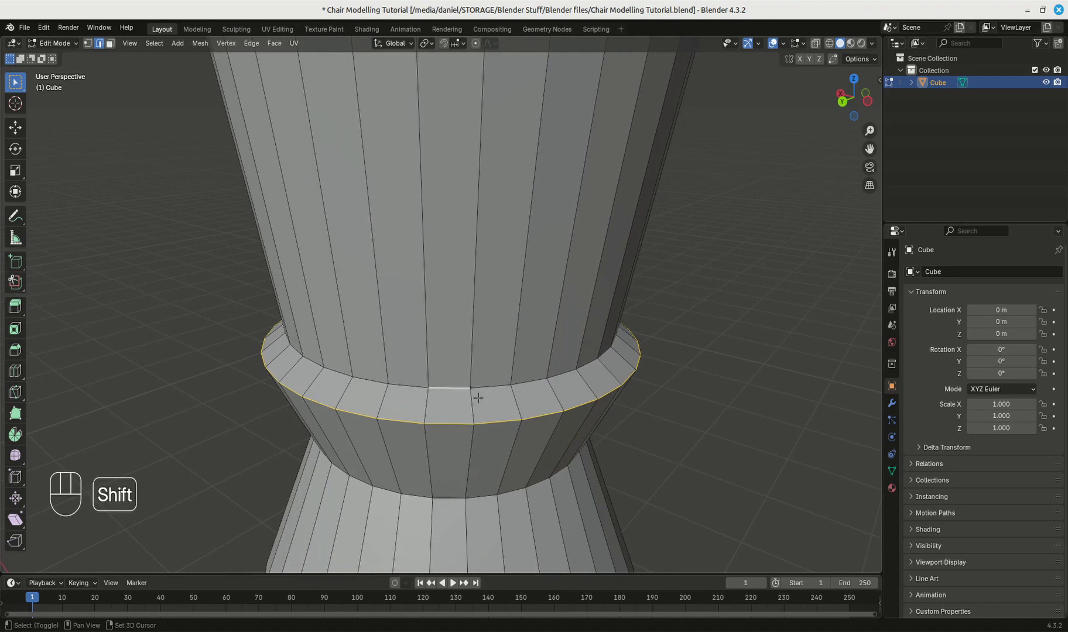
middle_click_drag(332, 381, 475, 366)
left_click(384, 344, "shift")
middle_click_drag(384, 344, 462, 352)
left_click(424, 342, "shift")
left_click(448, 351, "shift")
left_click(391, 343, "shift")
middle_click_drag(339, 319, 430, 391)
left_click(408, 397, "shift")
left_click(377, 401, "shift")
left_click(346, 402, "shift")
middle_click_drag(316, 405, 430, 417)
left_click(404, 422, "shift")
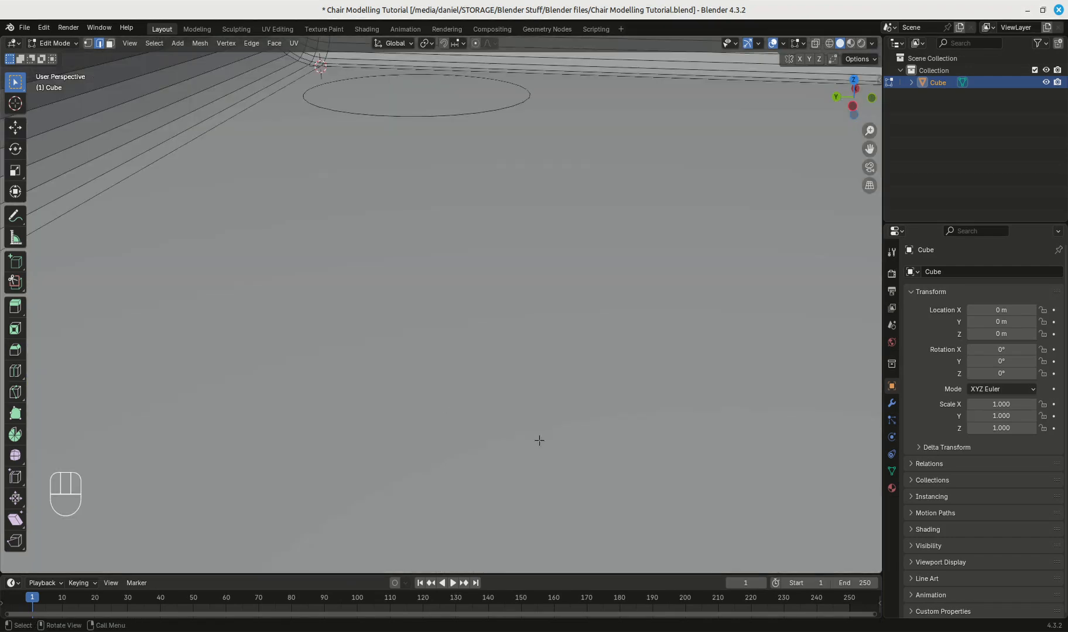
- Add the edge loops of all the other rings down the leg to the selection
middle_click_drag(539, 440, 572, 434)
scroll(577, 442, "down", 5)
middle_click_drag(625, 464, 634, 222, "shift")
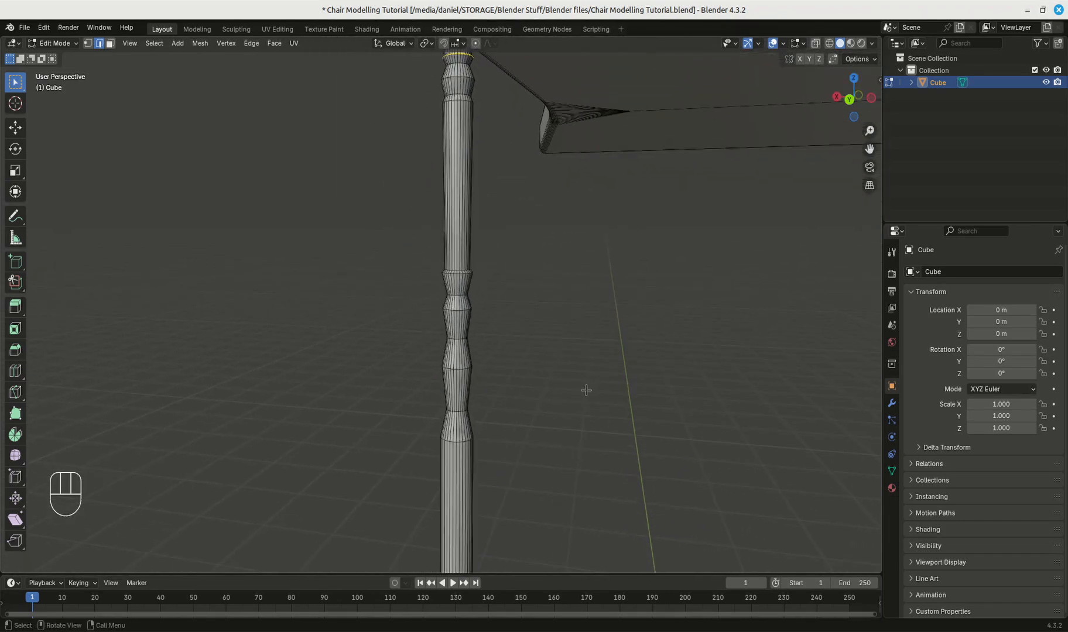
scroll(586, 390, "up", 3)
middle_click_drag(585, 390, 487, 272, "shift")
scroll(486, 272, "up", 4)
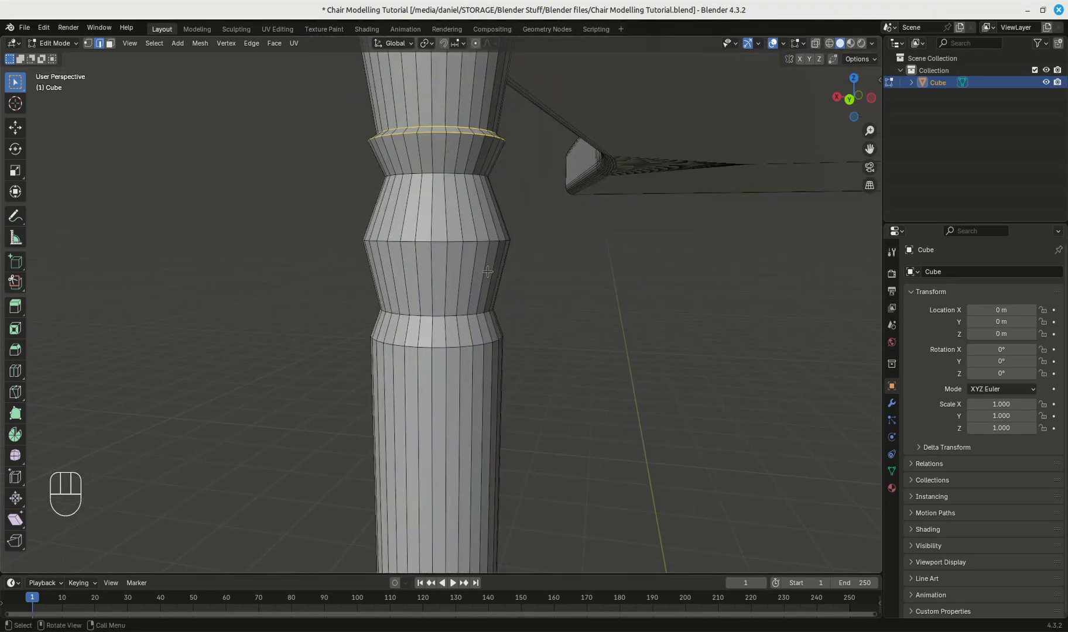
scroll(525, 215, "up", 1)
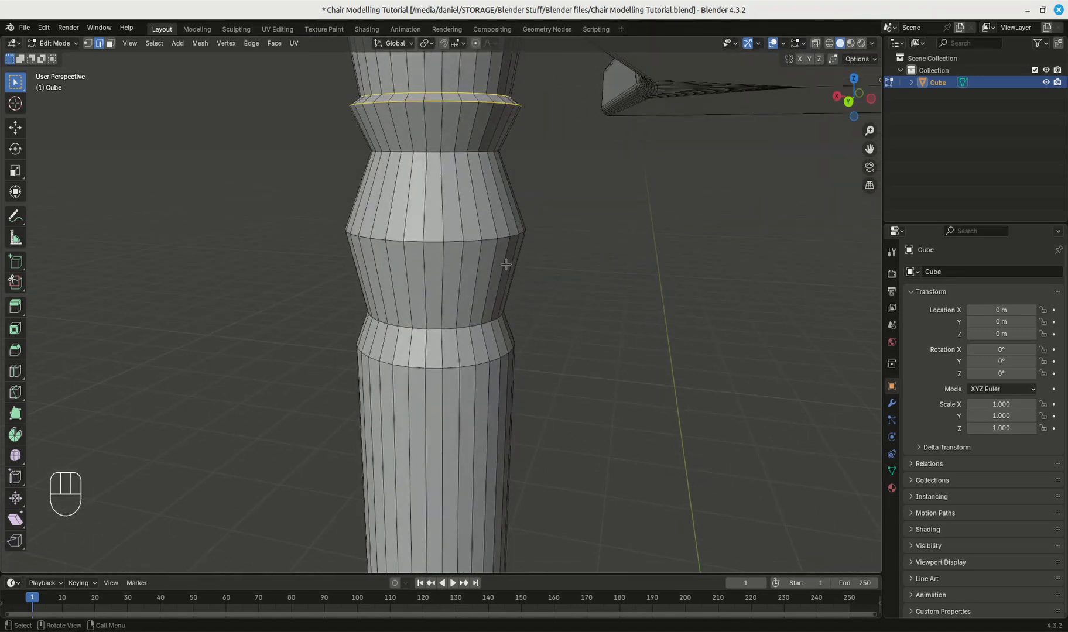
middle_click_drag(526, 216, 474, 258, "shift")
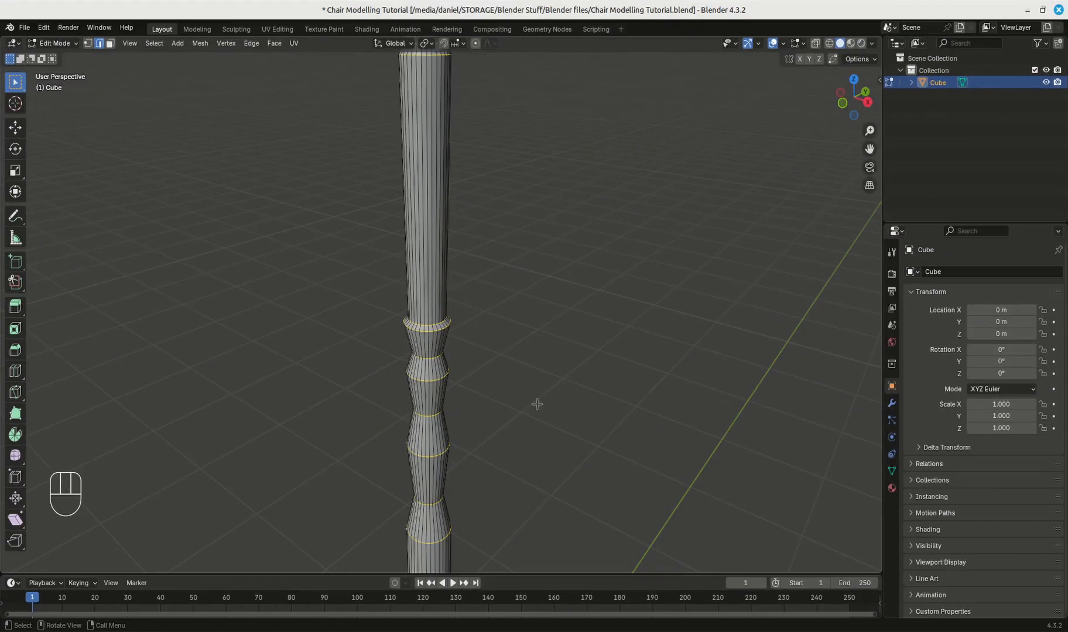
middle_click_drag(537, 403, 557, 376, "shift")
scroll(518, 483, "down", 3)
scroll(555, 378, "up", 2)
scroll(558, 374, "up", 5)
middle_click_drag(602, 431, 521, 369, "shift")
scroll(538, 372, "up", 2)
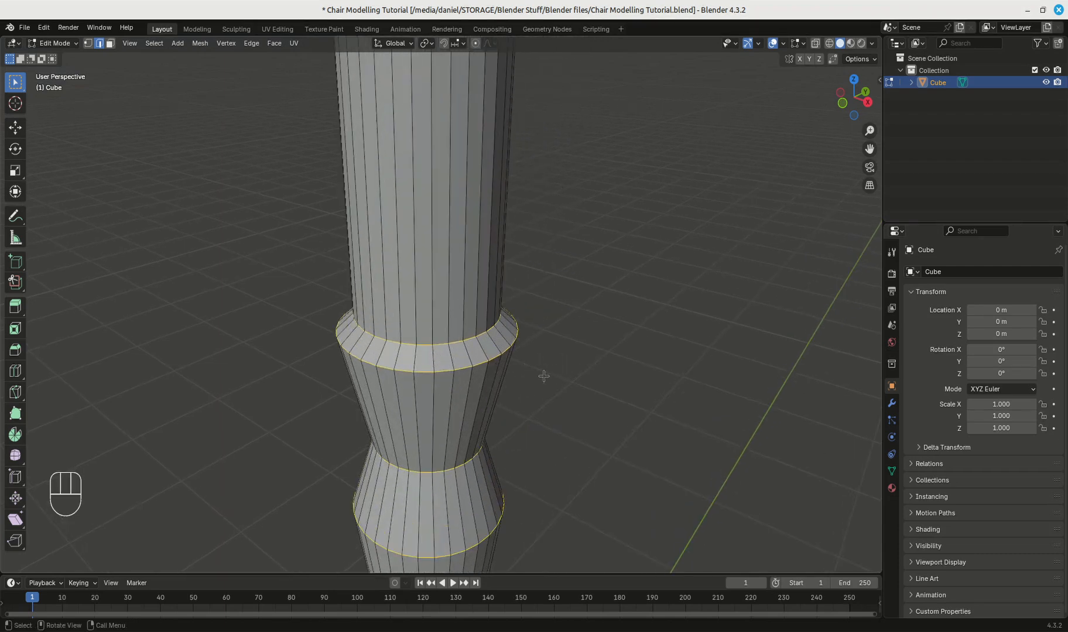
- Bevel the selected ring edge loops with a width of 0.00312 m and 9 segments
key("ctrl+b")
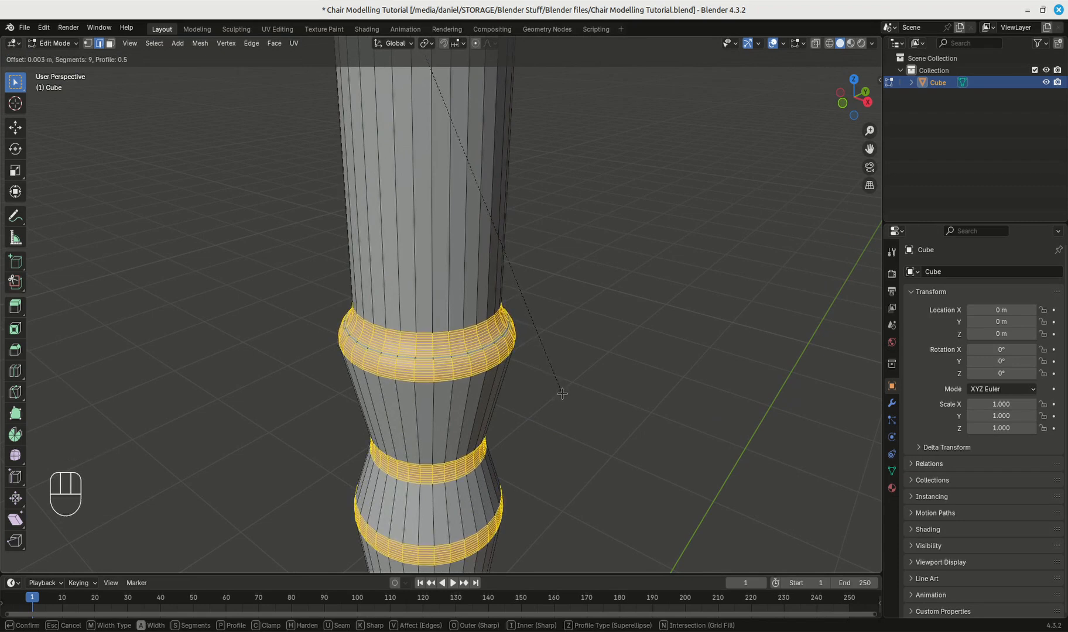
left_click(562, 394)
scroll(449, 376, "up", 4)
scroll(450, 377, "up", 2)
middle_click_drag(449, 386, 585, 272, "shift")
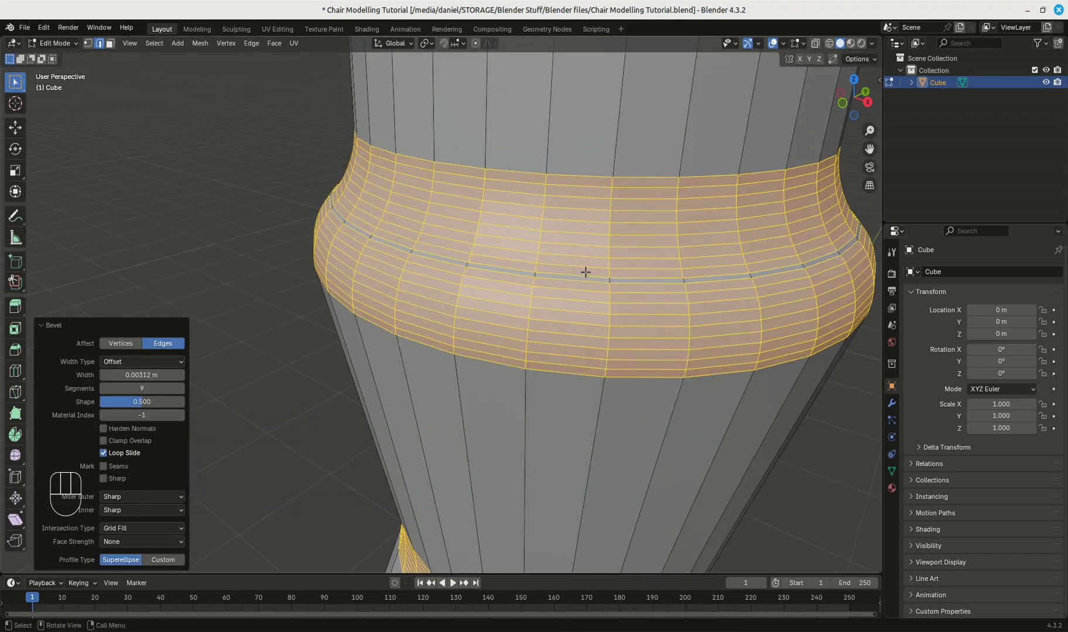
- Set the bevel to 15 segments, and try a width of 0.0131 m before restoring it to 0.00312 m
left_click(181, 389)
left_click(181, 388)
left_click(181, 389)
left_click(181, 388)
left_click(182, 389)
left_click(181, 389)
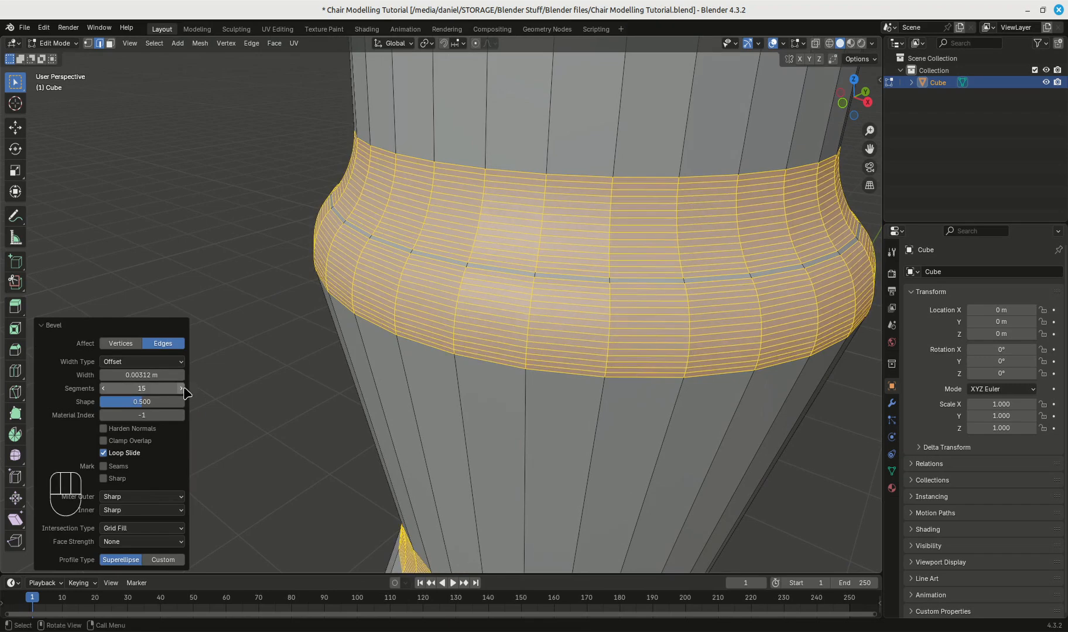
left_click(182, 375)
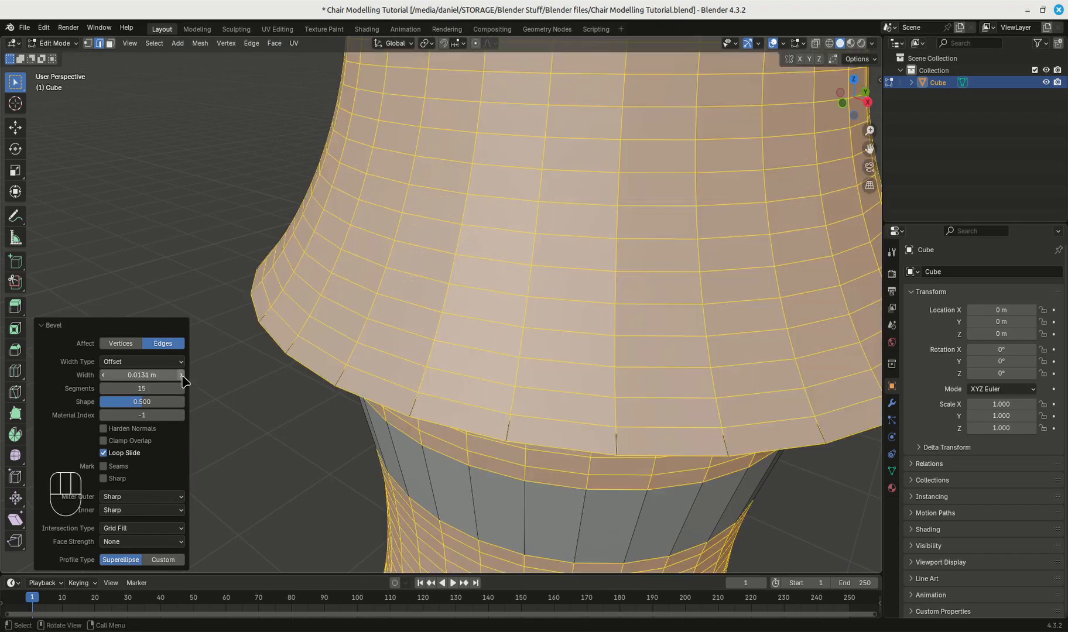
left_click(103, 375)
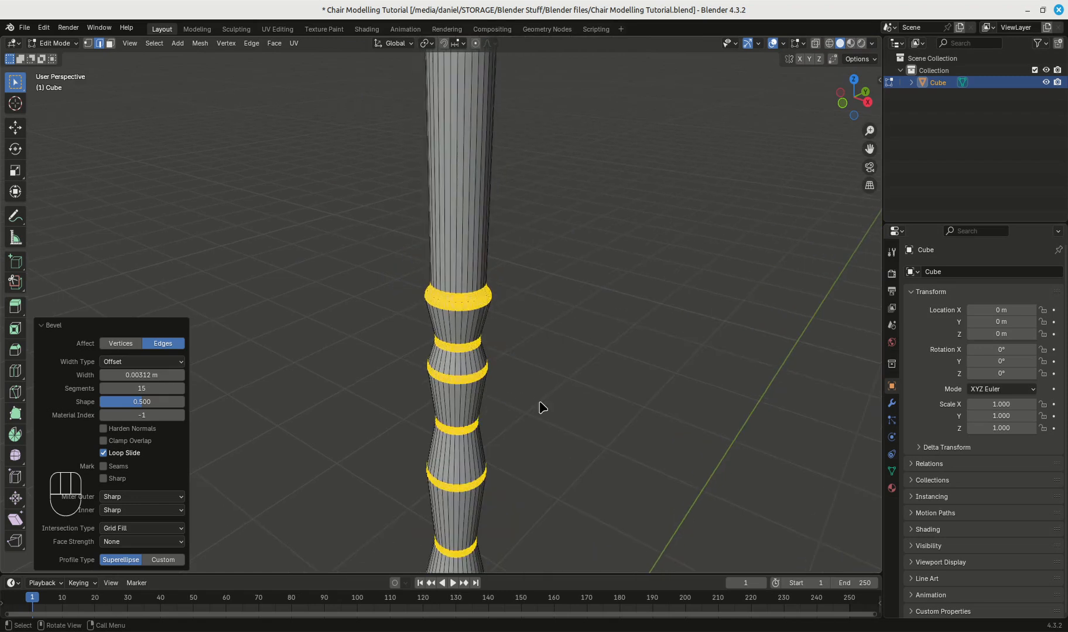
- Return to Object Mode and inspect the bevelled rings along the leg
key("Tab")
scroll(539, 407, "down", 3)
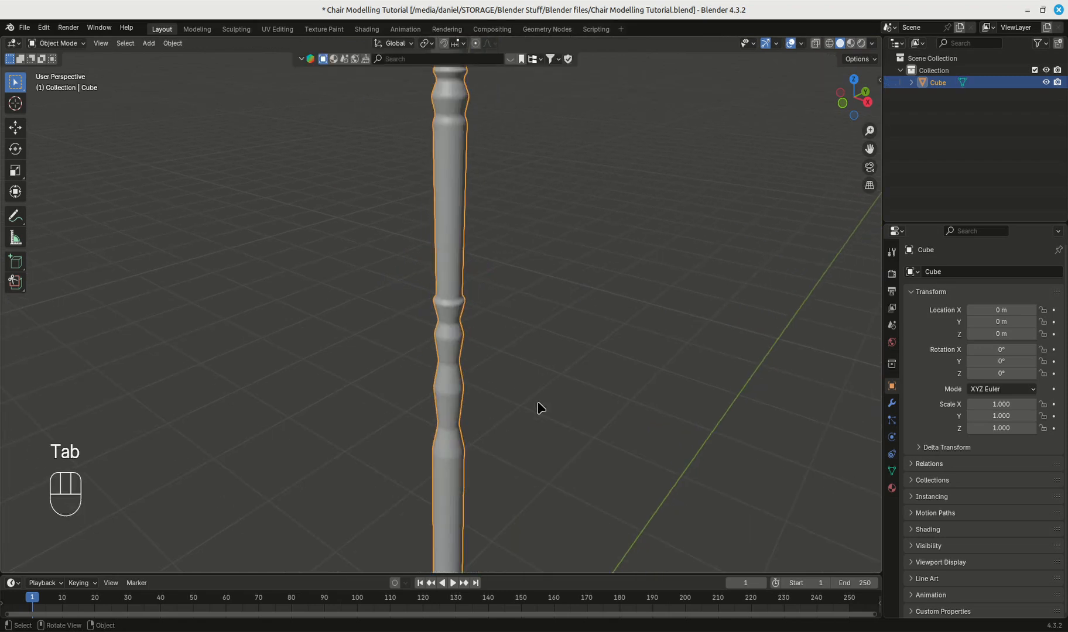
scroll(550, 403, "up", 4, "shift")
scroll(503, 333, "up", 5)
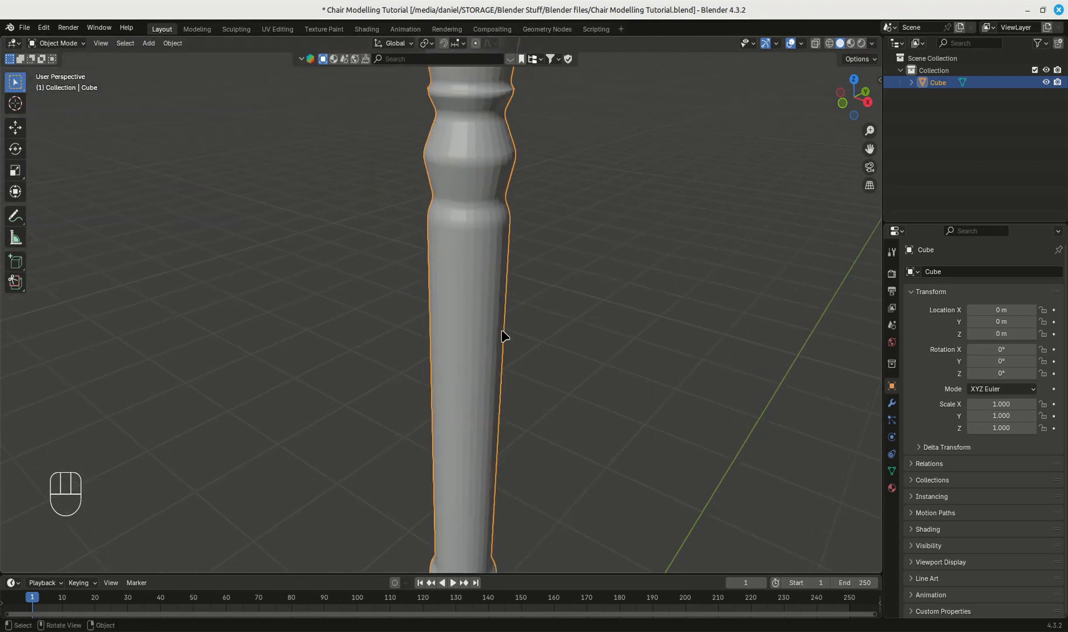
middle_click_drag(539, 288, 533, 429, "shift")
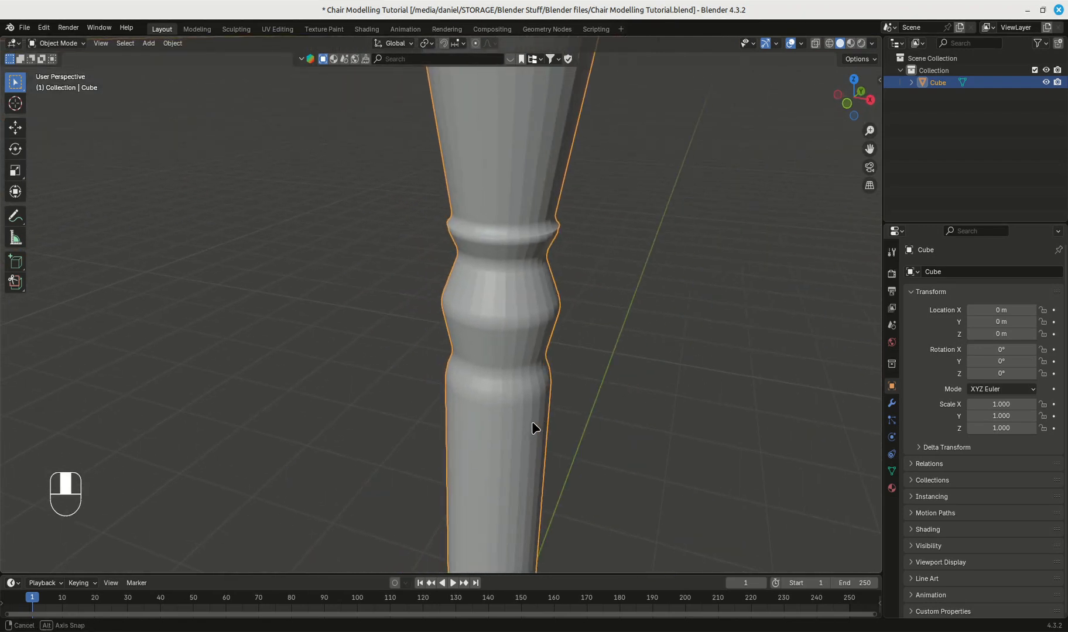
- Shade the chair object smooth and inspect the bevelled upper ring of the leg up close
right_click(507, 309)
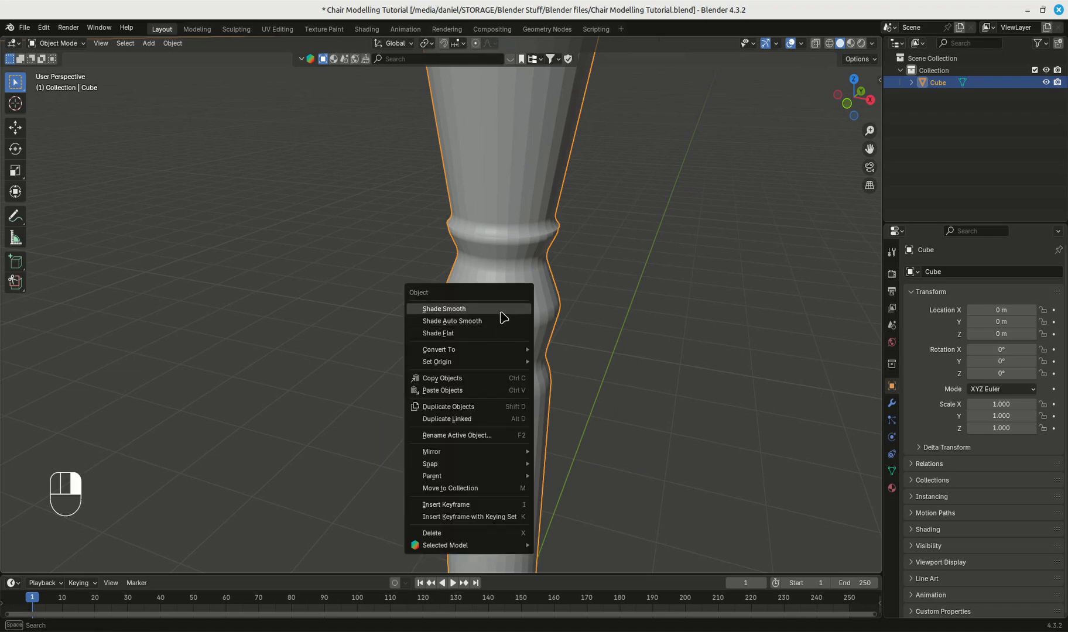
left_click(501, 310)
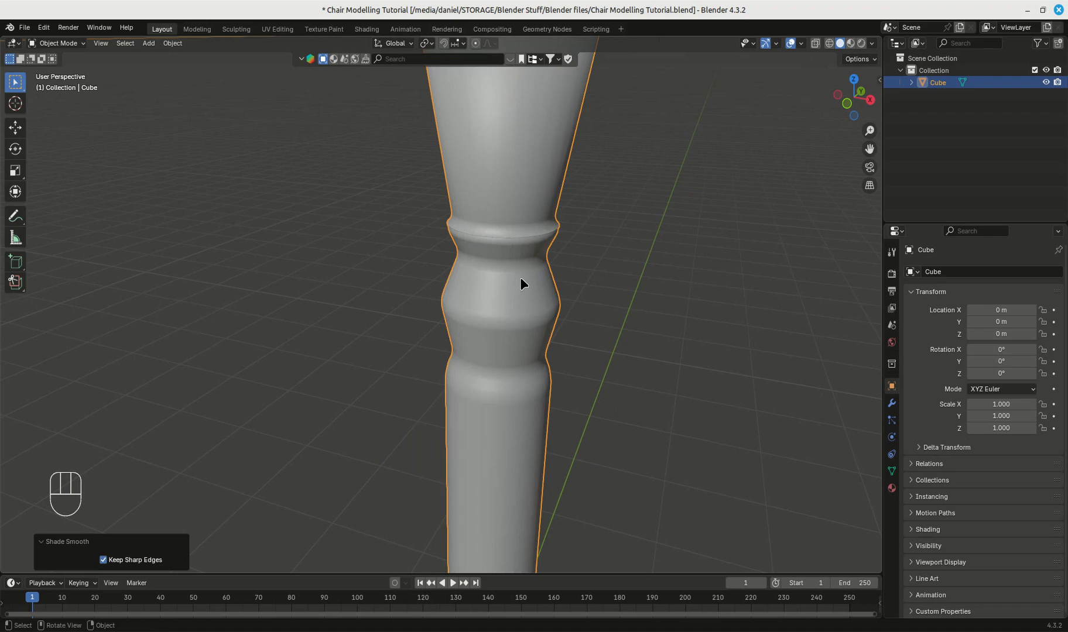
scroll(520, 277, "up", 2)
middle_click_drag(519, 277, 480, 440, "shift")
scroll(472, 368, "up", 5)
scroll(473, 368, "down", 5)
- Undo the smooth shading and the bevel on the ring edge loops, back to the unbevelled selection in Edit Mode
right_click(541, 258)
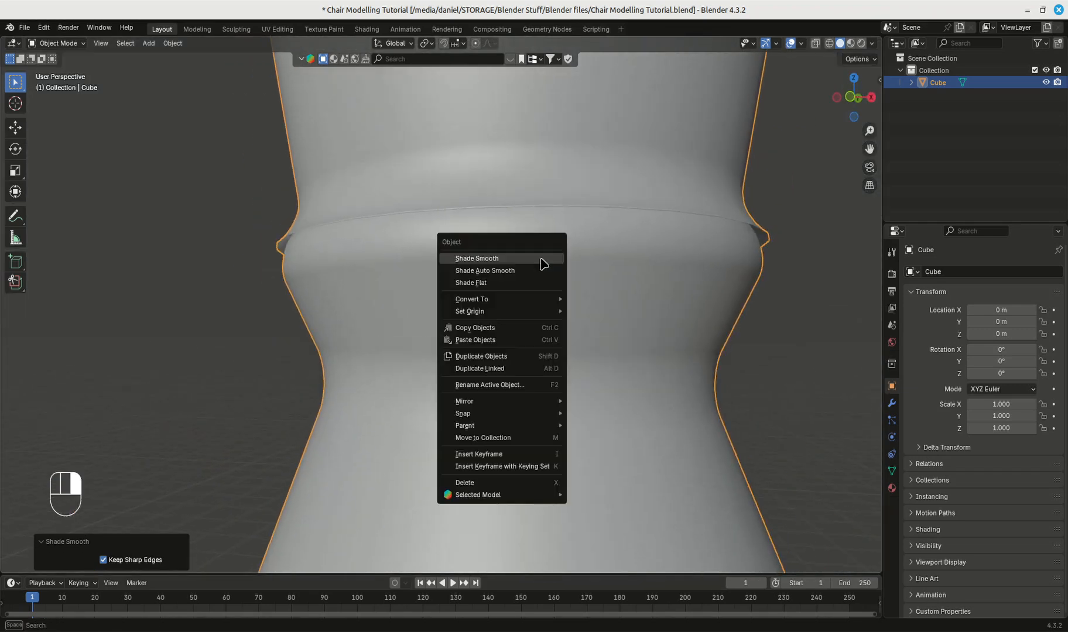
key("ctrl+z")
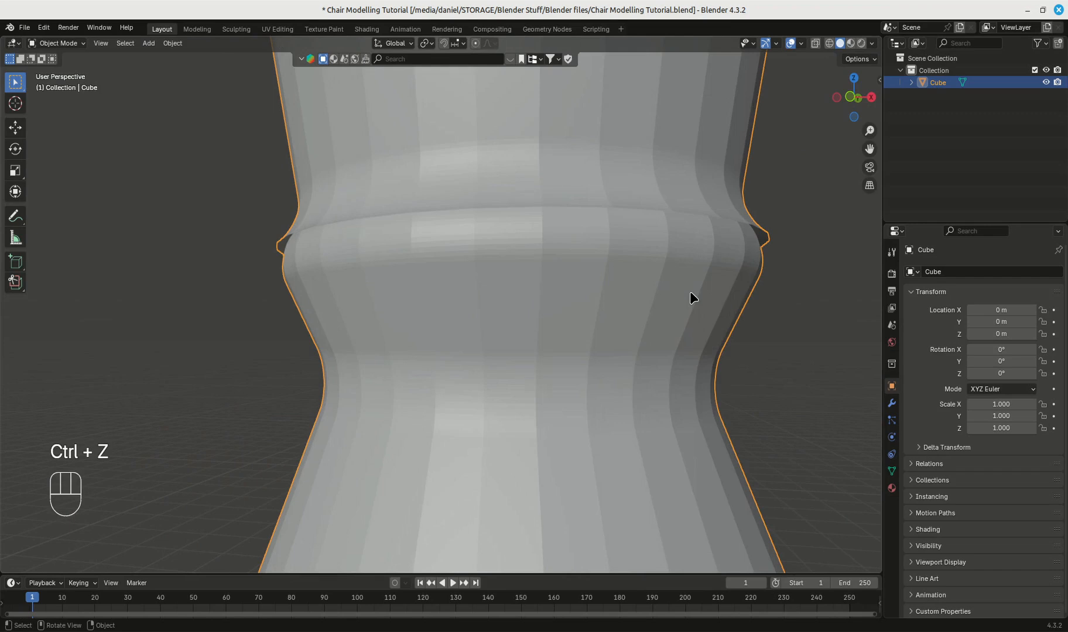
key("ctrl+z")
key("ctrl+z")
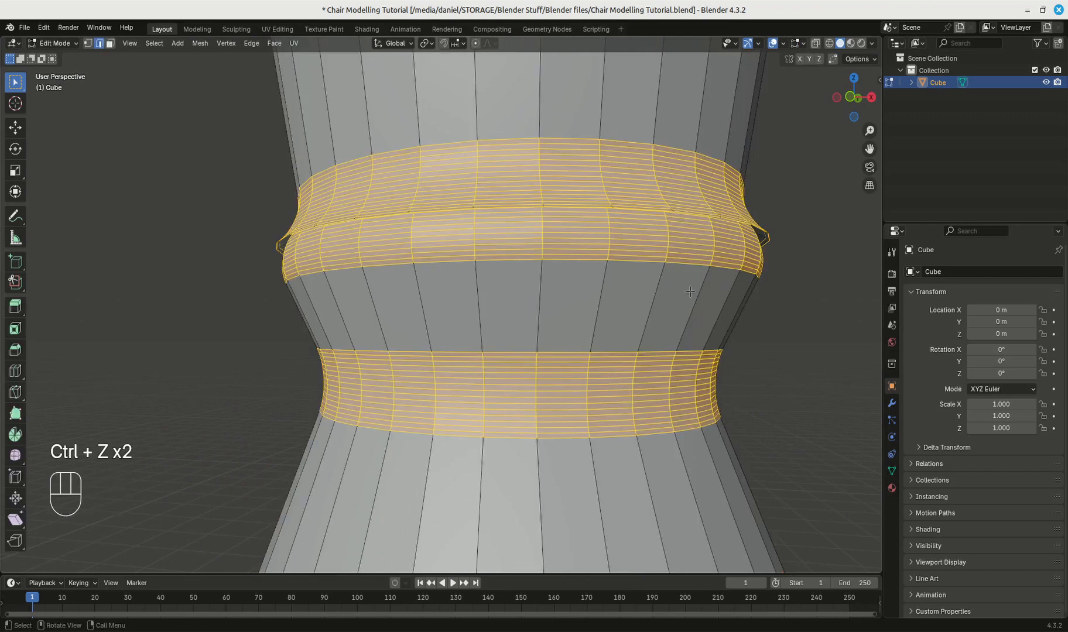
scroll(689, 291, "down", 4)
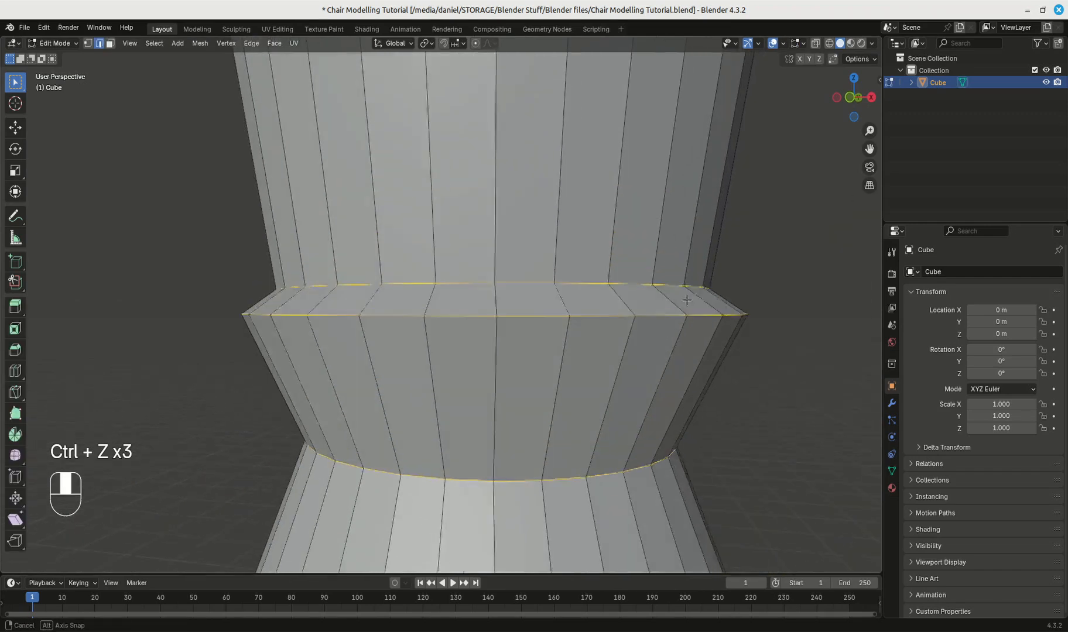
- Bevel the selected ring edge loops again with a width of 0.00173 m and 15 segments, and clear the selection
middle_click_drag(636, 278, 671, 262, "shift")
scroll(623, 331, "up", 5)
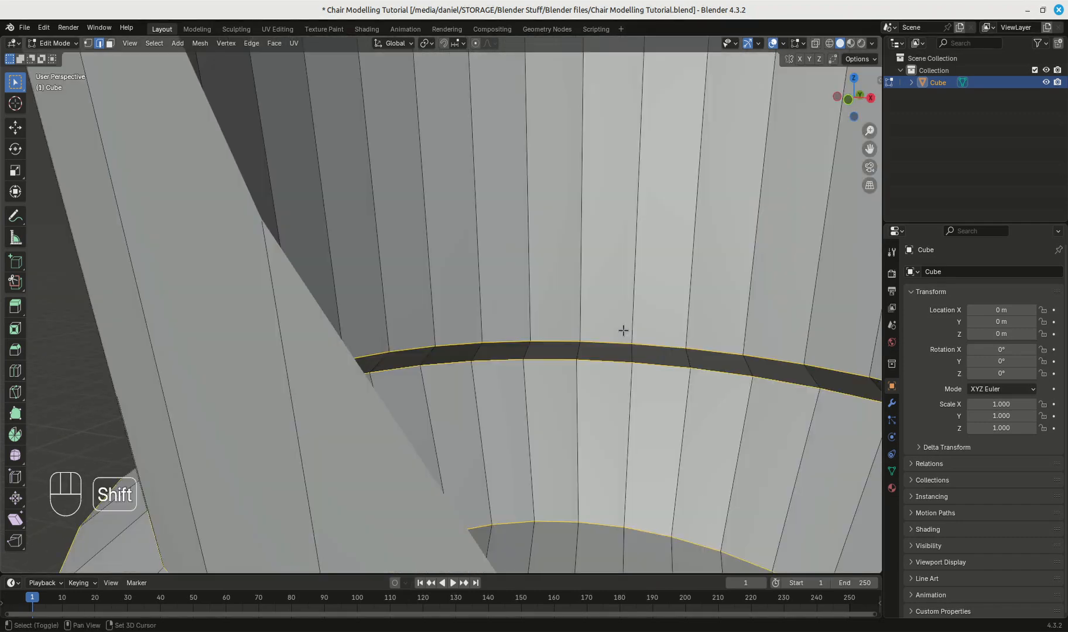
scroll(622, 329, "down", 5)
middle_click_drag(622, 329, 627, 291, "shift")
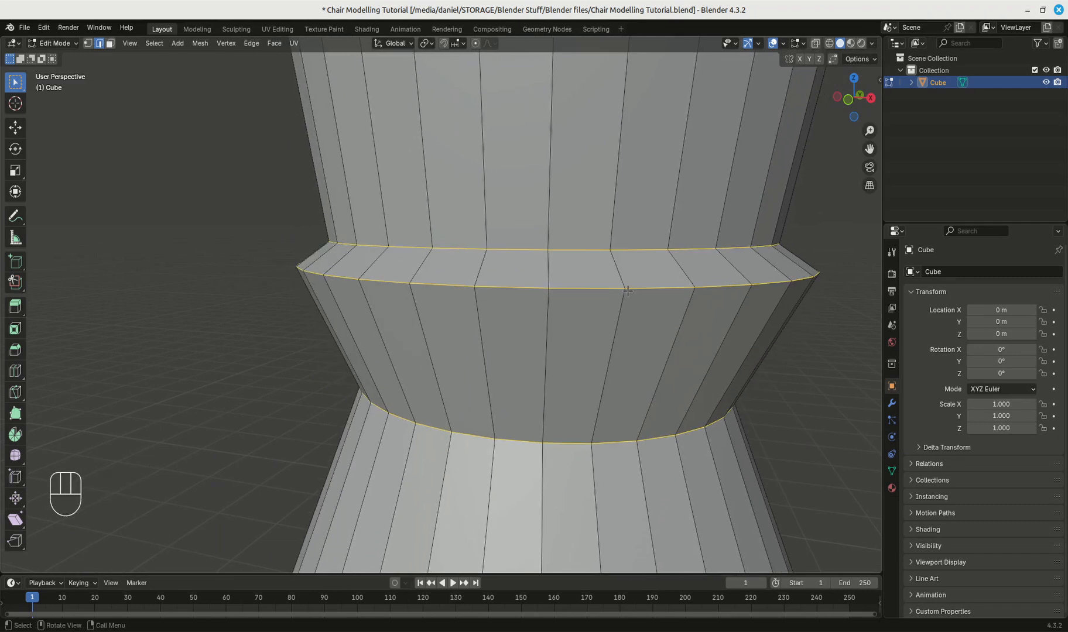
key("ctrl+b")
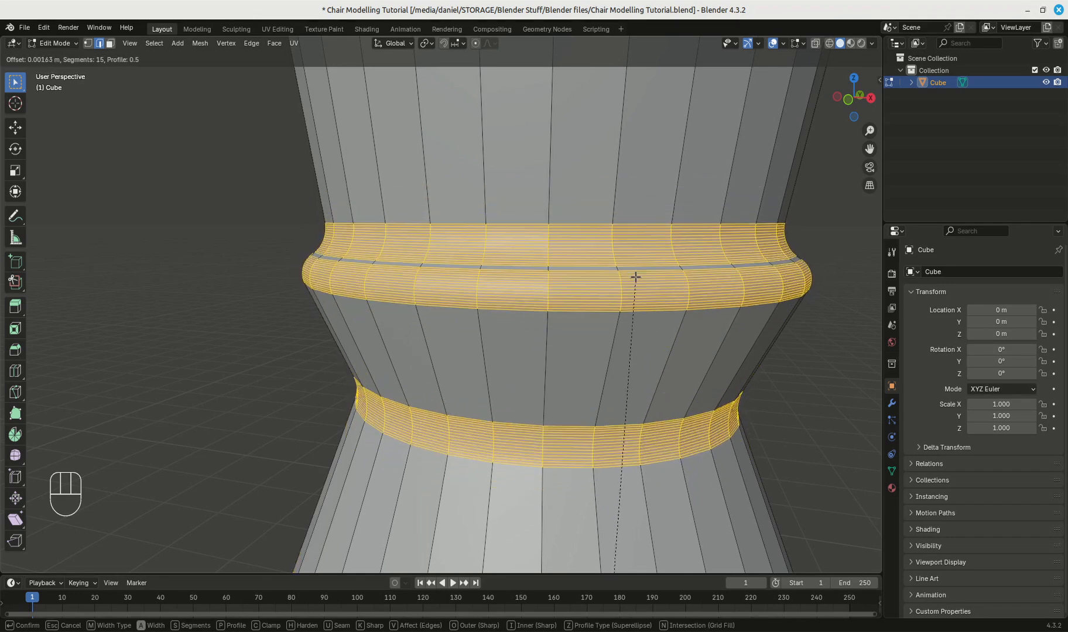
left_click(635, 276)
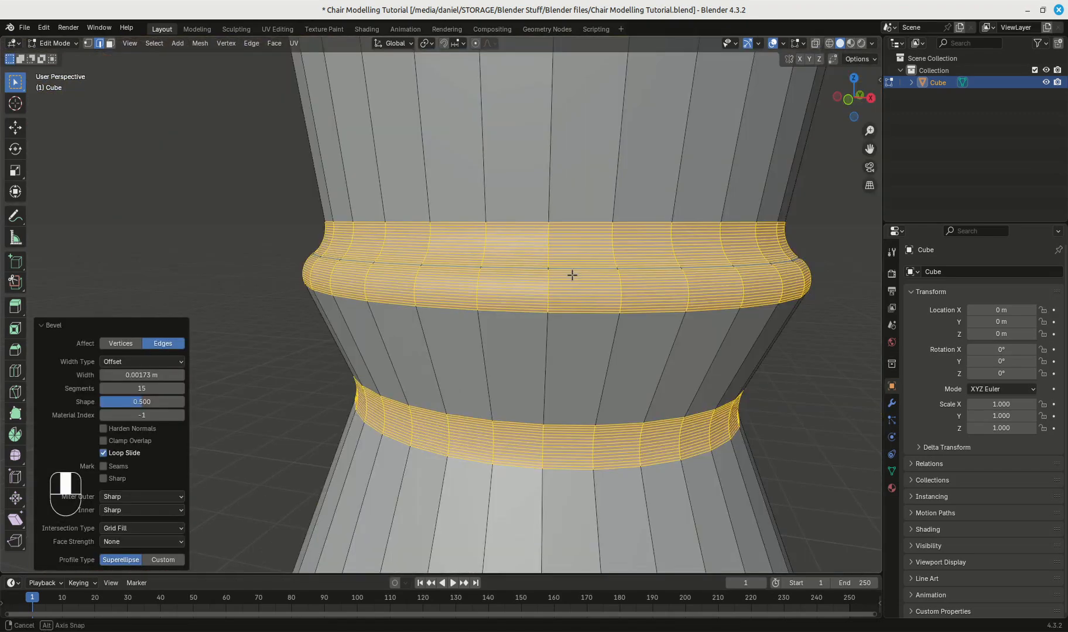
middle_click_drag(569, 208, 588, 282)
left_click(436, 370)
- Return to Object Mode and shade the chair object smooth
scroll(521, 373, "down", 5)
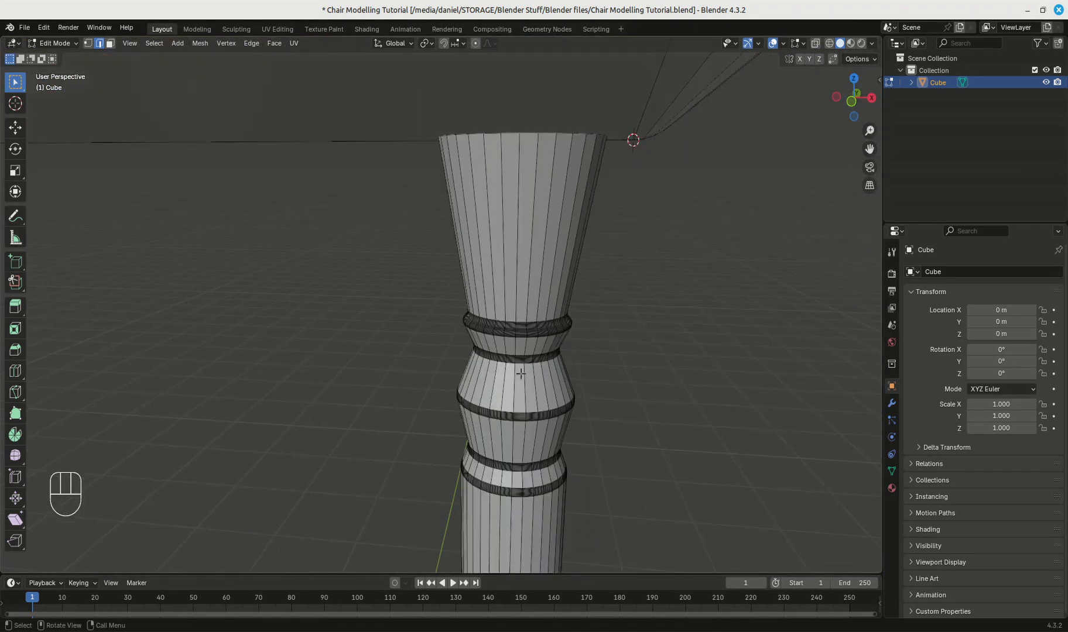
middle_click_drag(656, 378, 644, 296)
scroll(632, 363, "down", 4)
key("Tab")
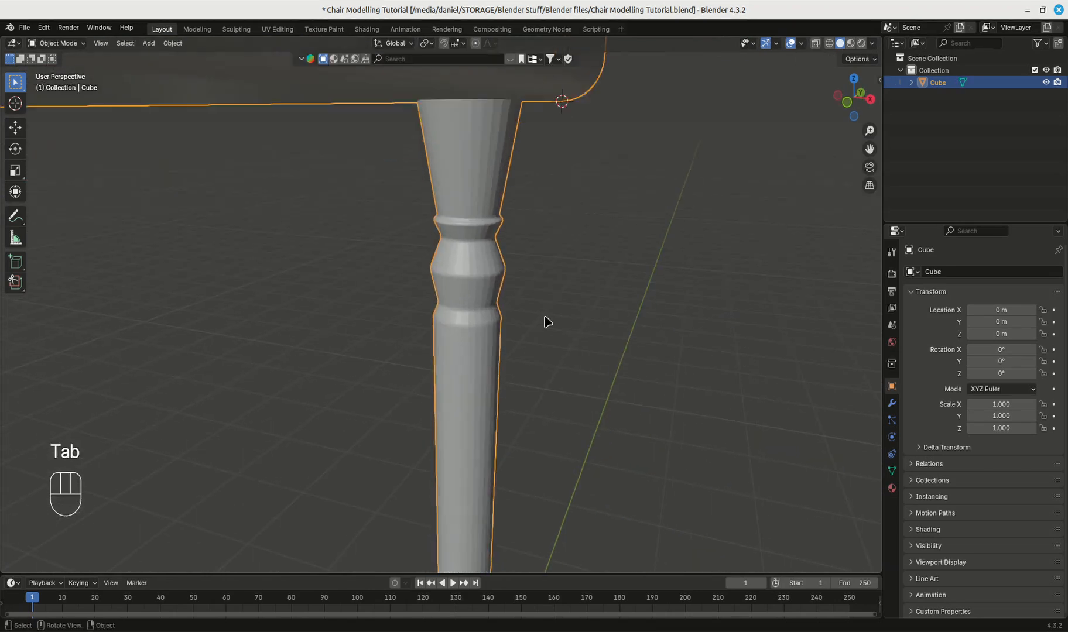
scroll(544, 322, "up", 3)
right_click(501, 237)
left_click(499, 232)
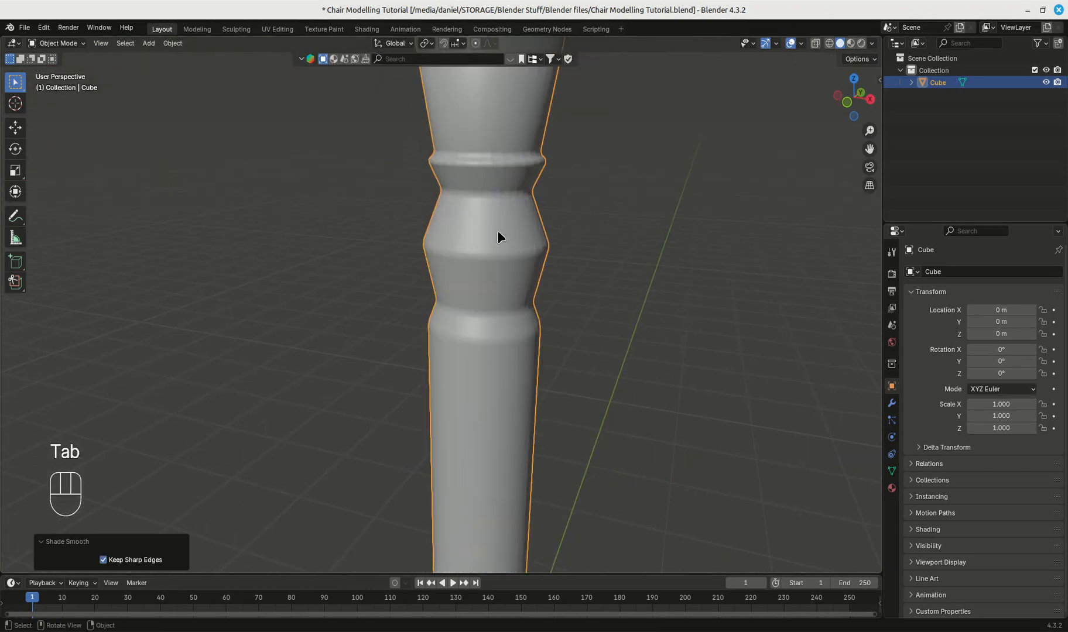
- Examine the smooth shading of the narrower ring bevels from the upper rings down the leg
scroll(499, 229, "up", 3)
middle_click_drag(498, 228, 484, 385, "shift")
scroll(485, 376, "up", 3)
middle_click_drag(485, 376, 635, 335, "shift")
scroll(488, 331, "down", 3)
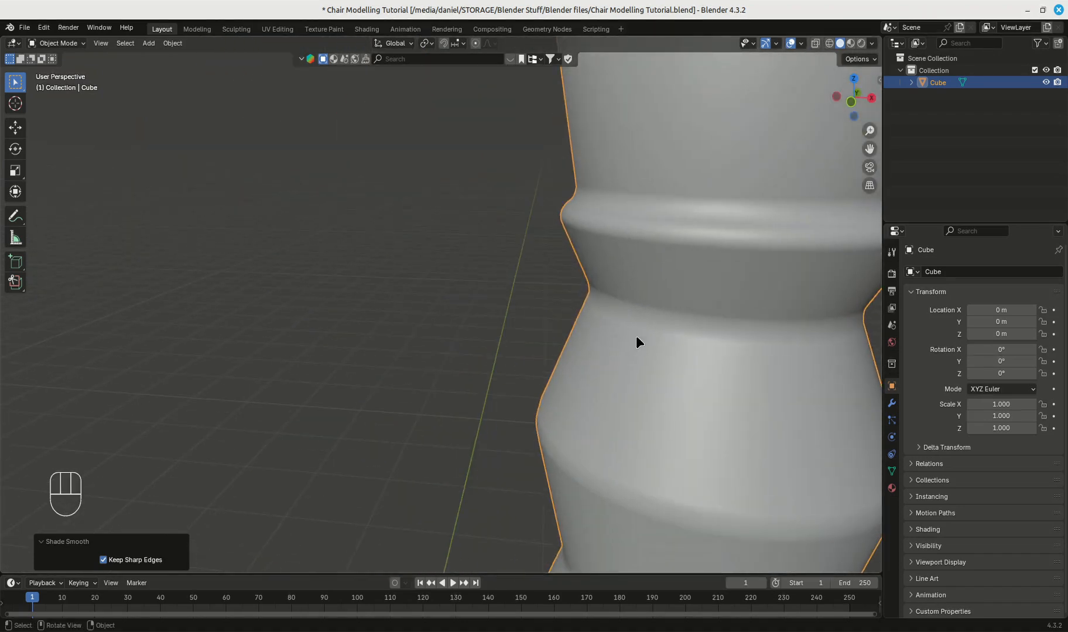
scroll(625, 334, "down", 5)
scroll(609, 339, "down", 3)
middle_click_drag(622, 394, 652, 203, "shift")
middle_click_drag(617, 345, 600, 401, "shift")
- Switch to Edit Mode and select the entire leg by picking one of its edges and extending to all linked geometry
key("Tab")
key("Tab")
key("Tab")
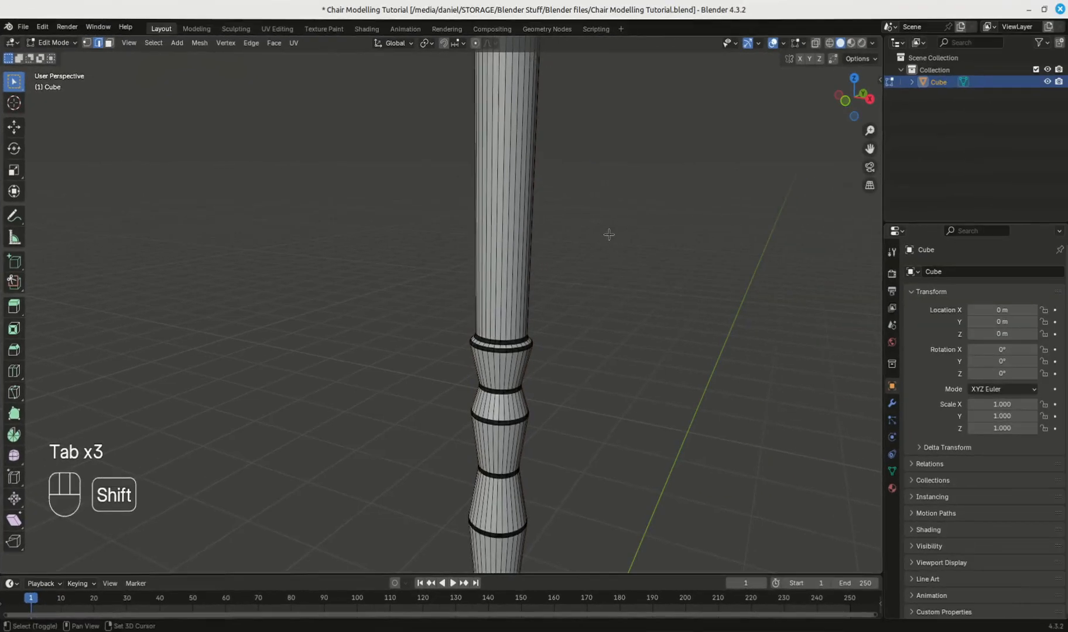
middle_click_drag(609, 234, 596, 322, "shift")
scroll(605, 345, "down", 10)
scroll(494, 358, "up", 3)
scroll(494, 358, "up", 3)
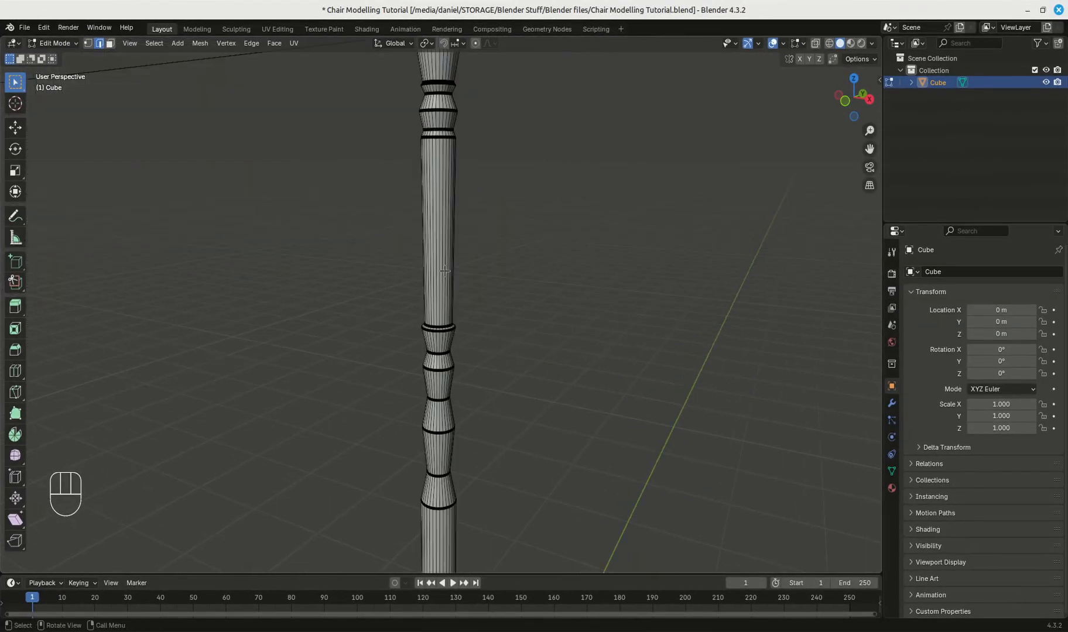
left_click(445, 270)
scroll(444, 269, "up", 2)
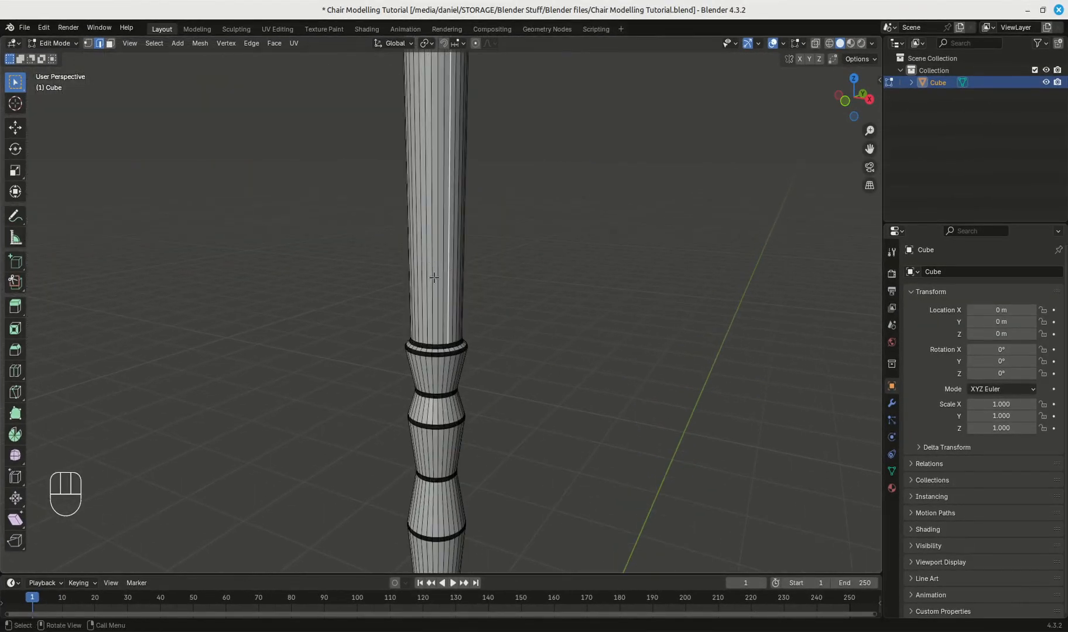
key("ctrl+l")
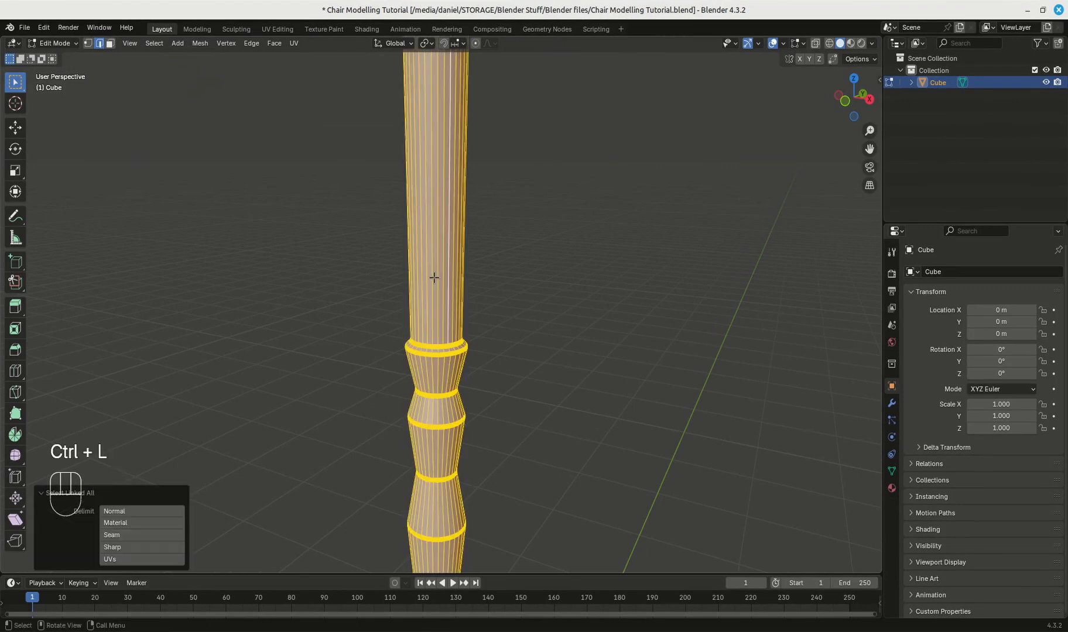
- Show the chair from directly above in wireframe shading, framing the seat corner with the selected leg
key("KP_7")
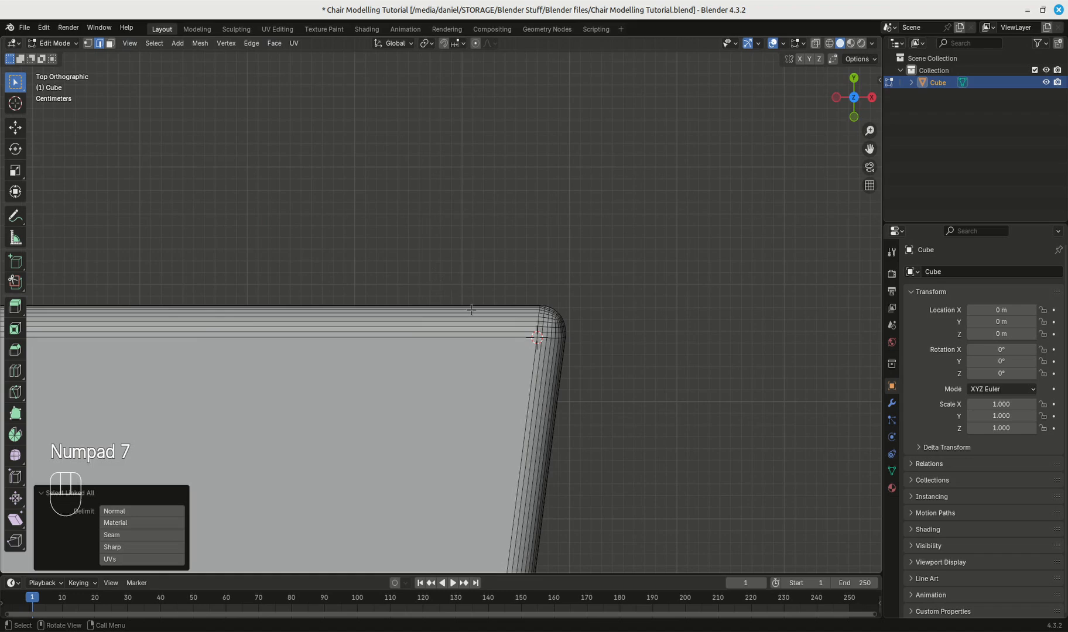
scroll(470, 309, "down", 6)
middle_click_drag(488, 319, 615, 213, "shift")
left_click(829, 45)
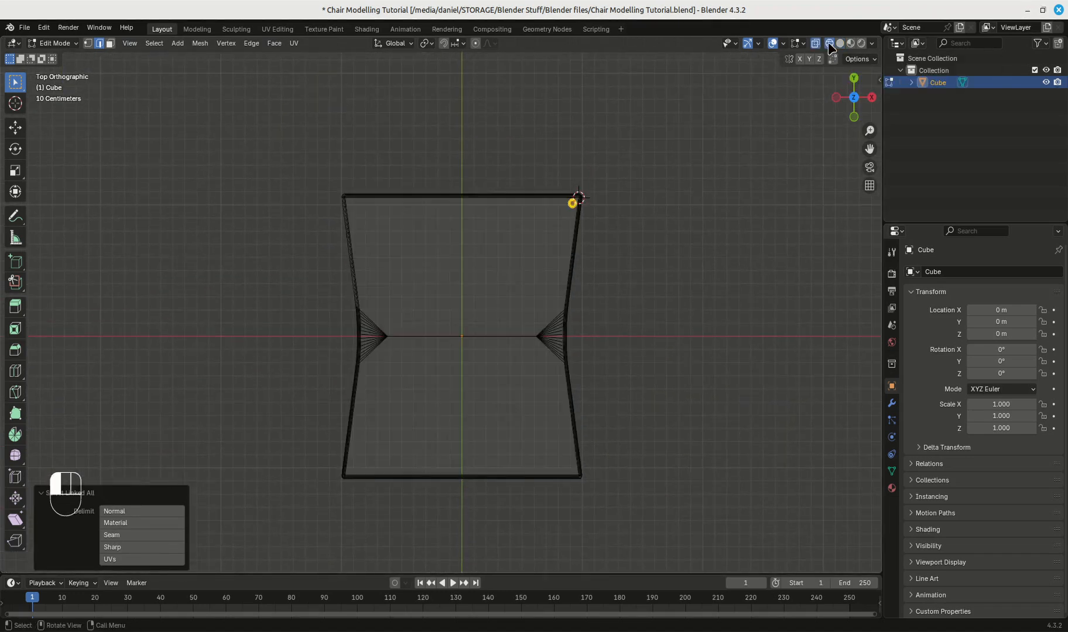
scroll(562, 228, "up", 4)
middle_click_drag(626, 188, 510, 232, "shift")
scroll(587, 244, "up", 1)
scroll(588, 245, "up", 2)
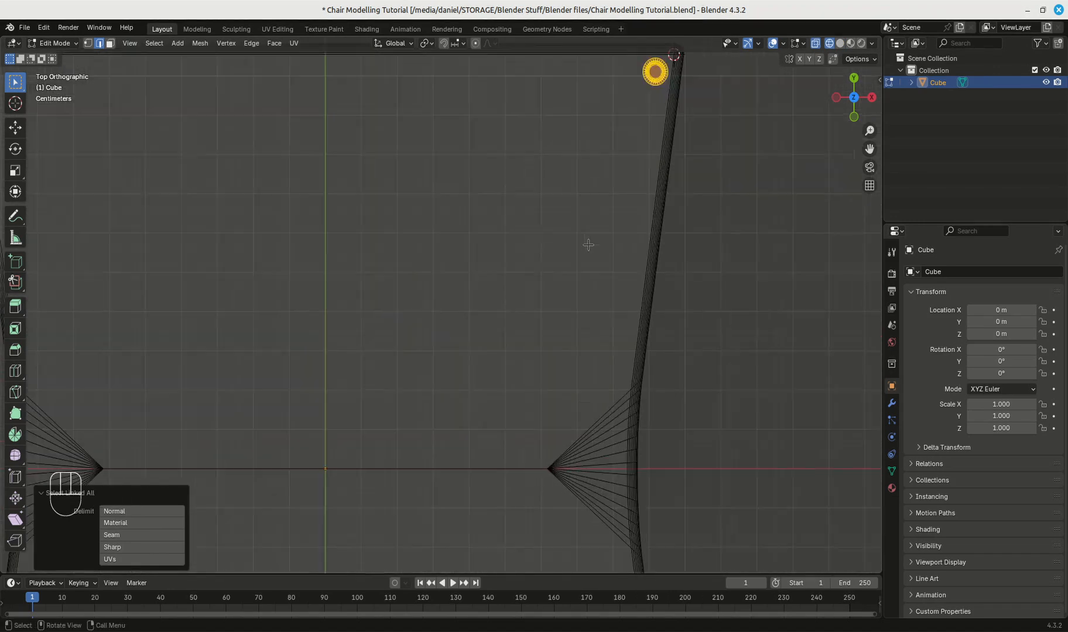
middle_click_drag(613, 230, 364, 398, "shift")
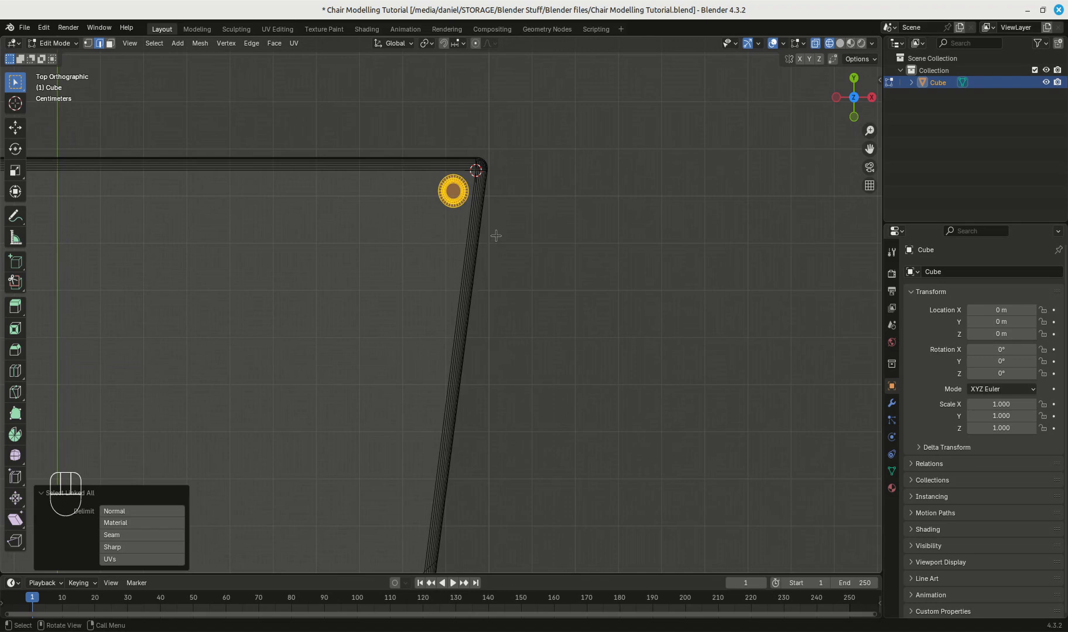
- Scale the leg uniformly by about 5.106 and move it inward from the seat corner by about -0.202 m in X and -0.169 m in Y
key("s")
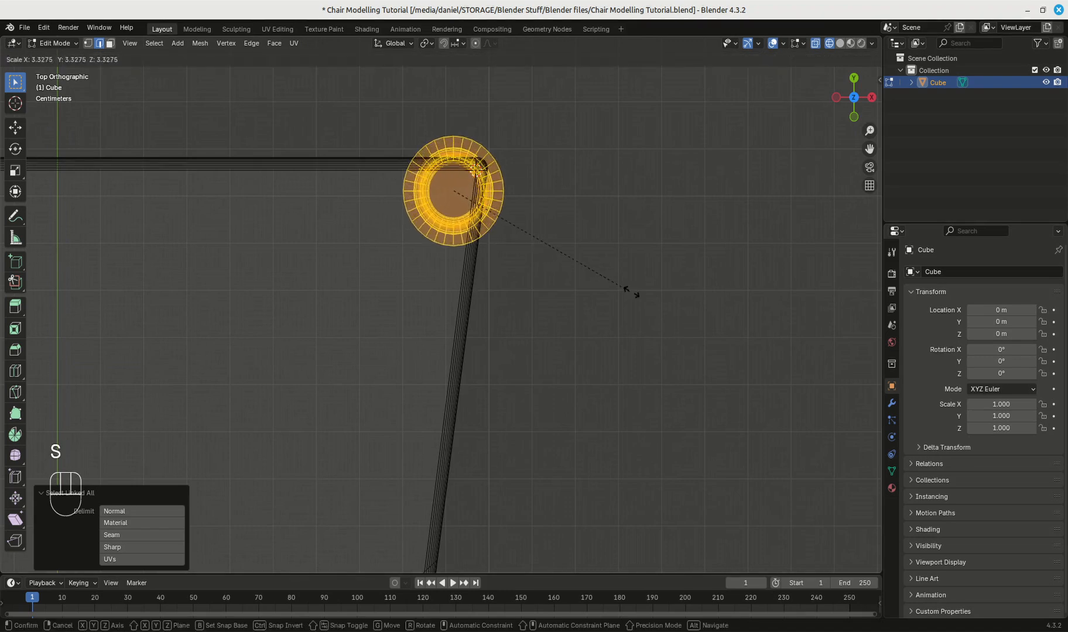
left_click(718, 353)
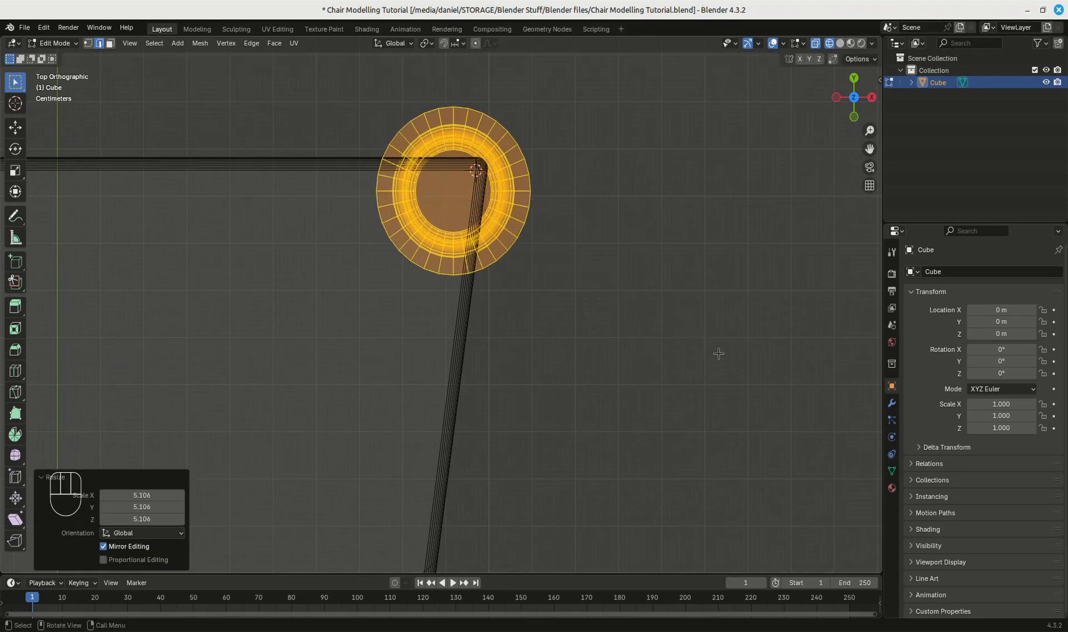
key("g")
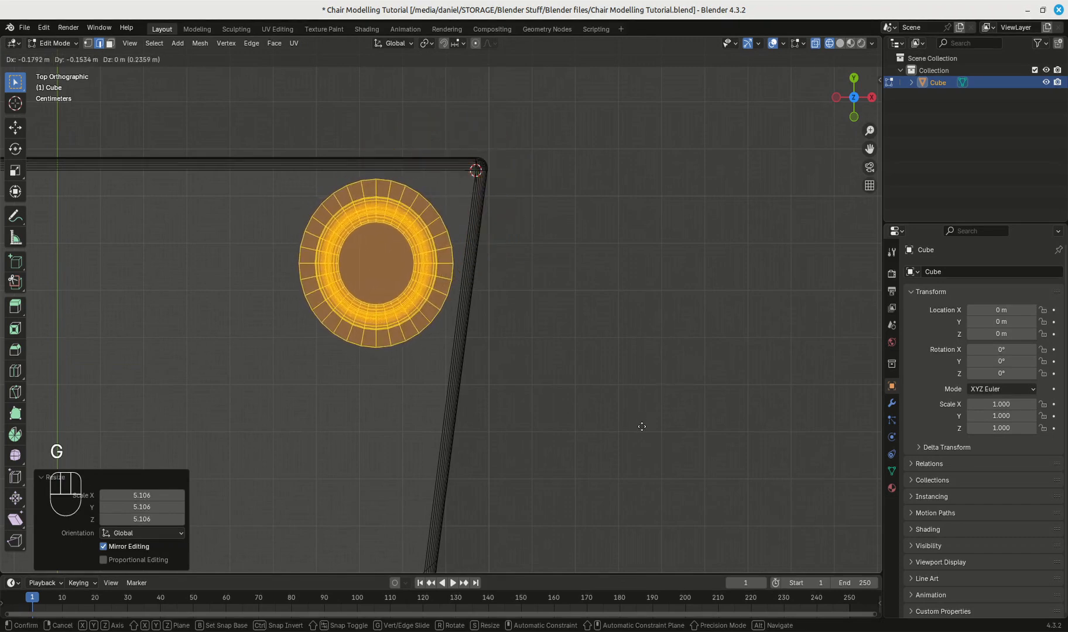
left_click(631, 433)
- Scale the enlarged leg down uniformly by a factor of about 0.607
middle_click_drag(630, 433, 573, 302)
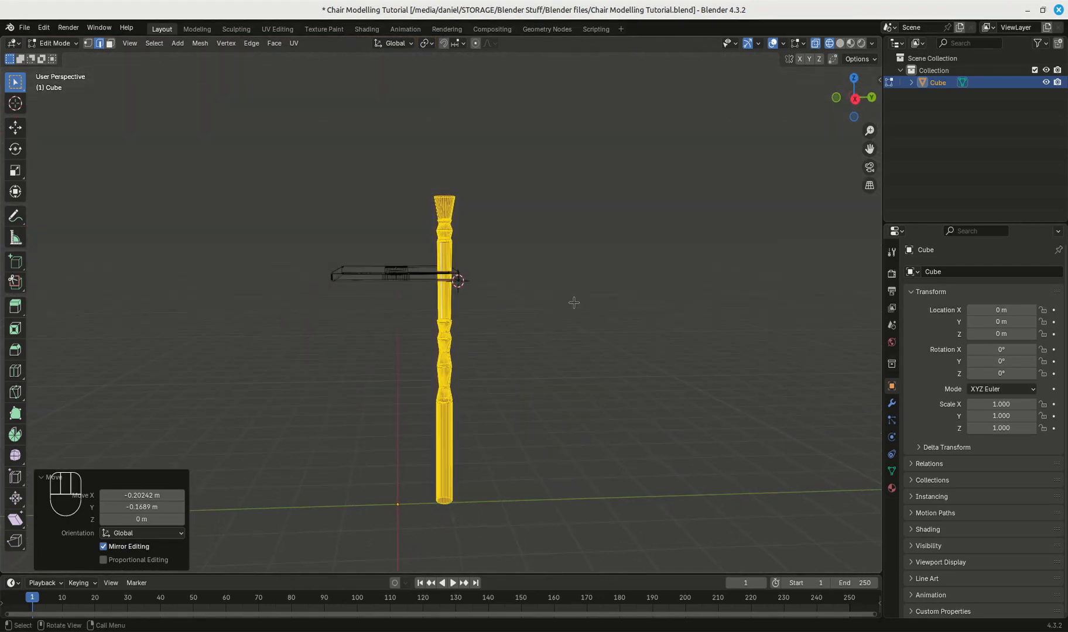
scroll(574, 302, "up", 3)
key("s")
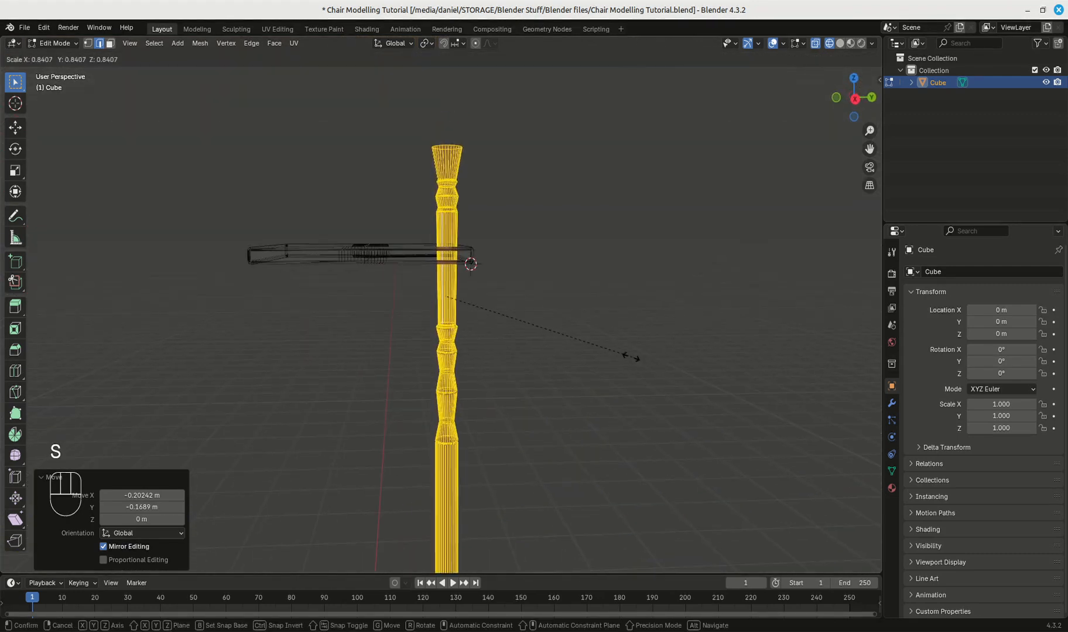
left_click(576, 351)
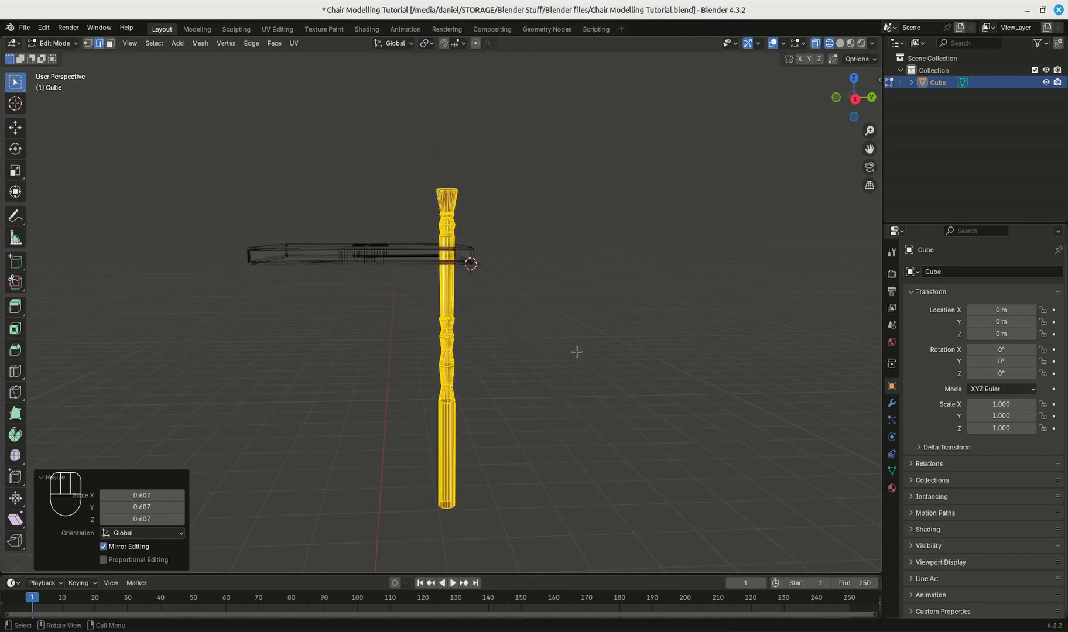
- In front view, lower the leg along Z by about 0.638 m so that it hangs below the seat
key("KP_1")
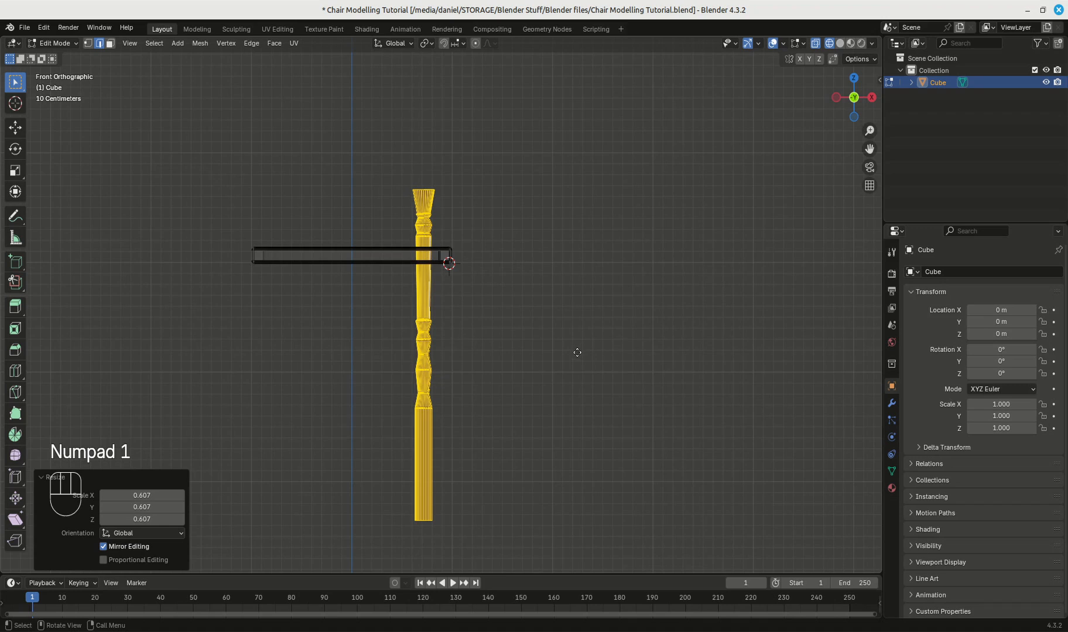
key("g")
key("z")
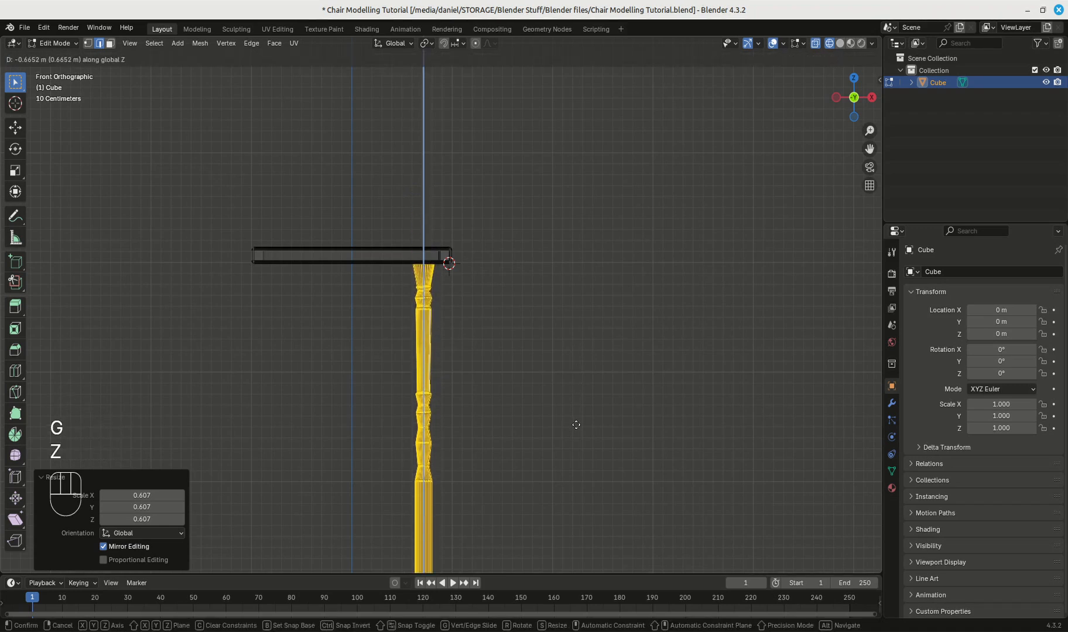
left_click(577, 422)
- Fine-tune the leg's height by moving it down about 0.034 m along Z, aligning its top with the seat's underside
scroll(511, 378, "up", 4)
scroll(508, 373, "up", 4)
middle_click_drag(546, 259, 625, 420, "shift")
scroll(621, 416, "up", 5)
middle_click_drag(507, 311, 513, 346, "shift")
key("g")
key("z")
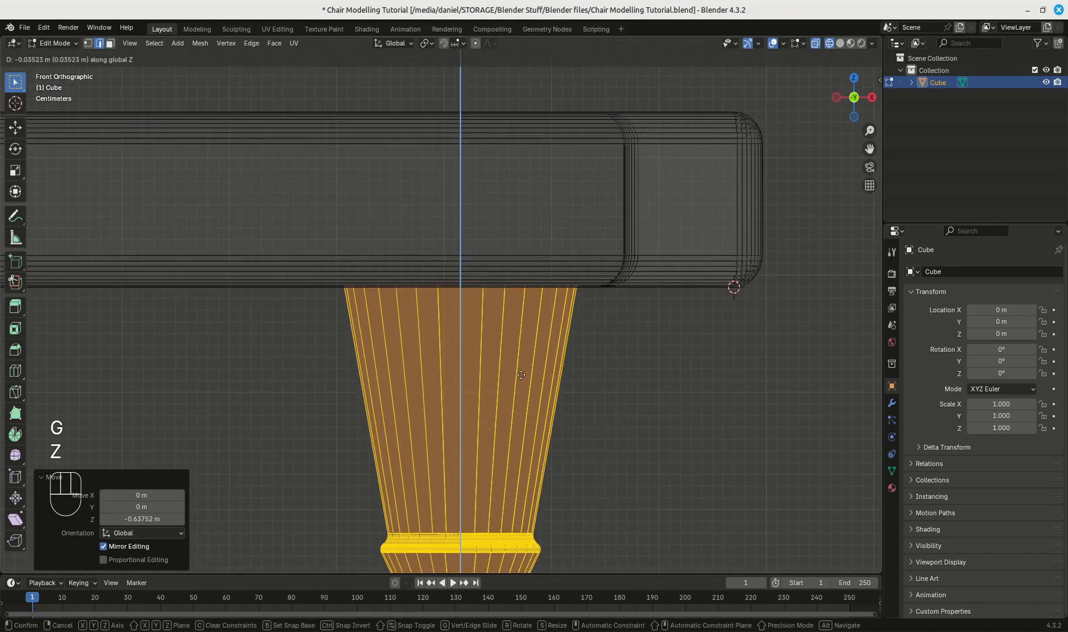
left_click(513, 388)
- In top view, duplicate the leg and move the copy about -1.418 m along X, beneath the neighbouring seat corner
scroll(644, 389, "down", 8)
middle_click_drag(644, 389, 557, 375)
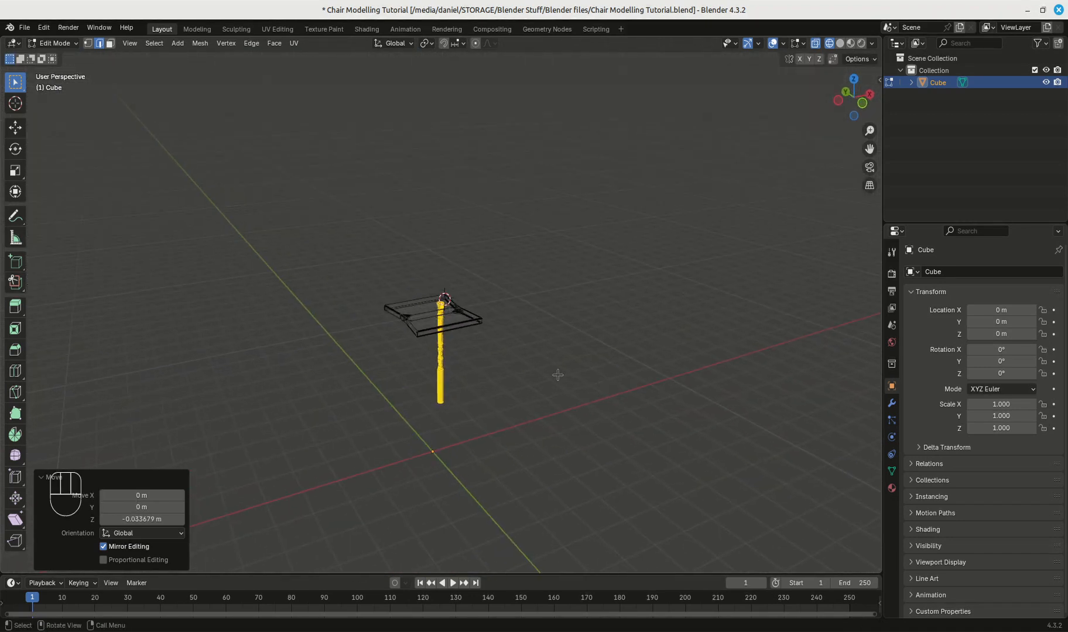
scroll(557, 375, "up", 4)
key("KP_7")
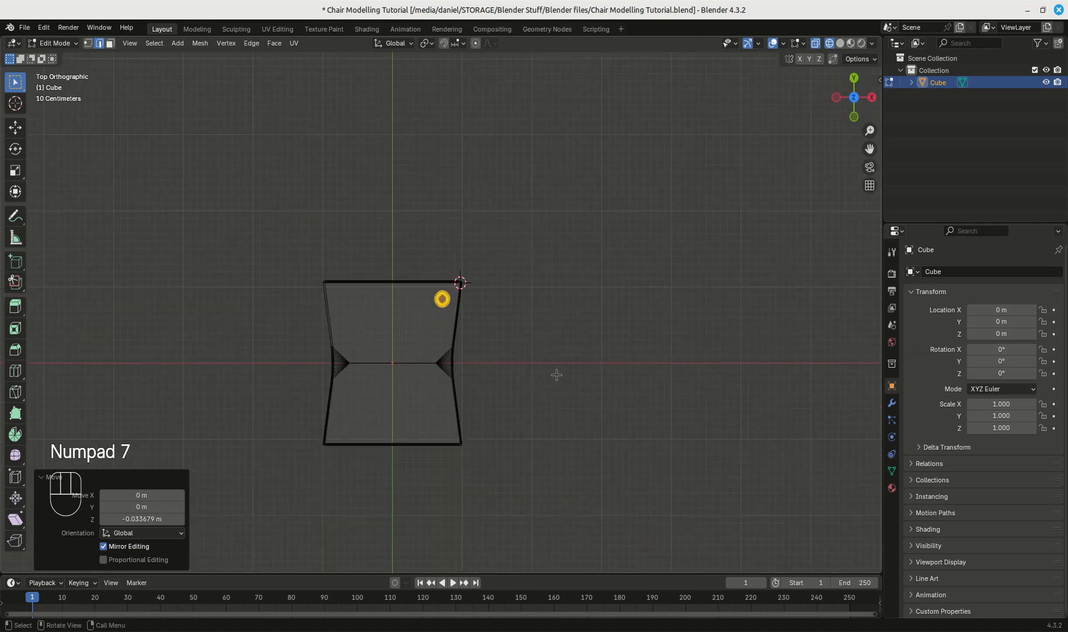
scroll(556, 374, "up", 5)
key("shift+d")
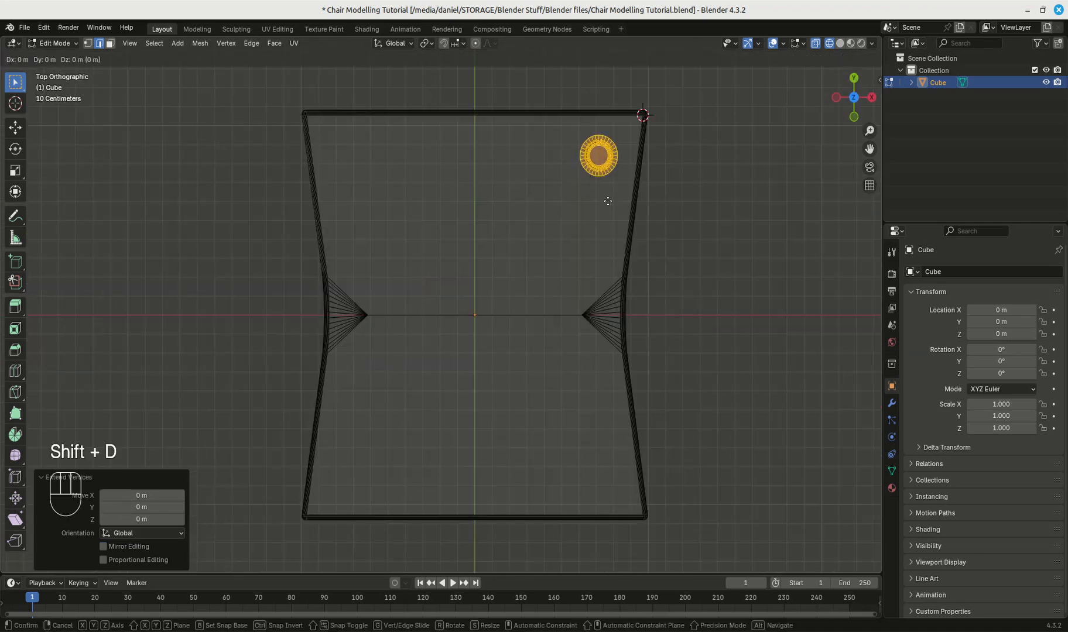
key("x")
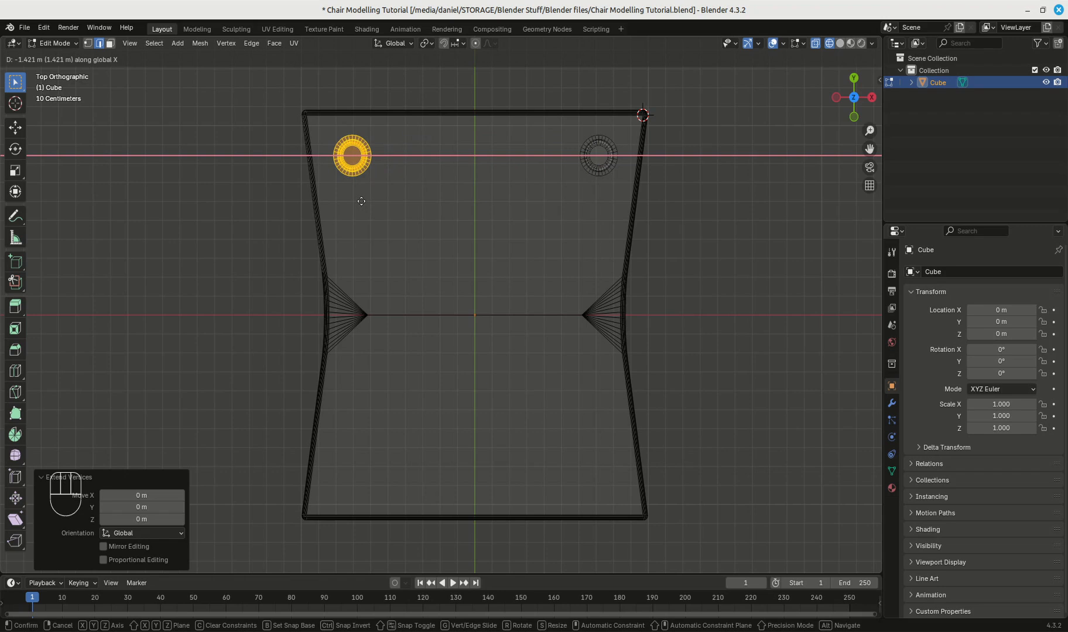
left_click(360, 198)
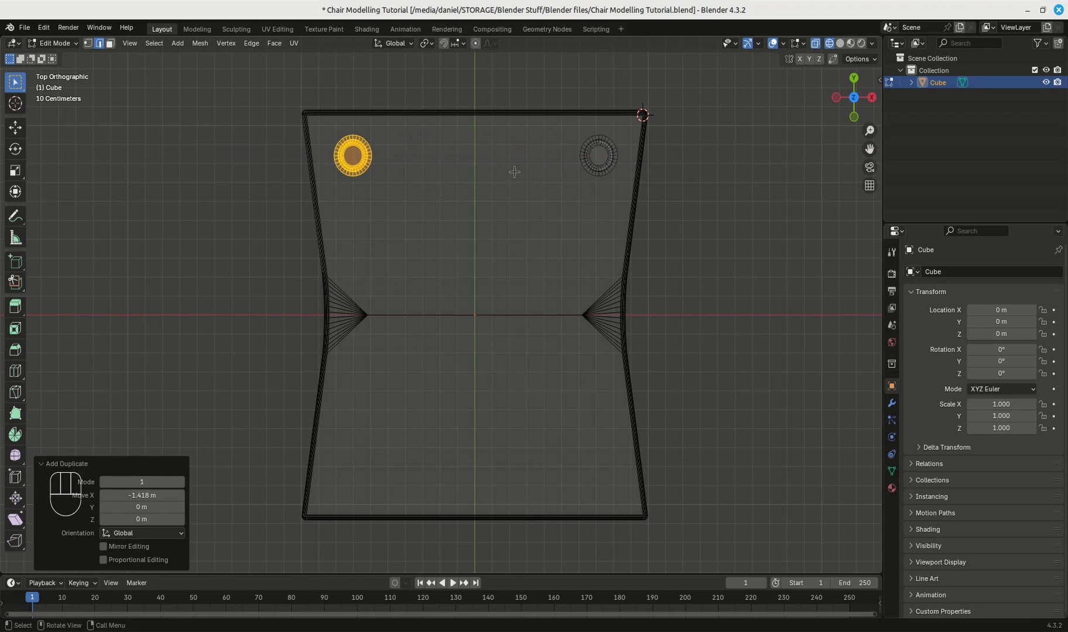
- Duplicate the second leg and move the copy about -1.671 m along Y to the opposite end of the seat
key("shift+d")
key("y")
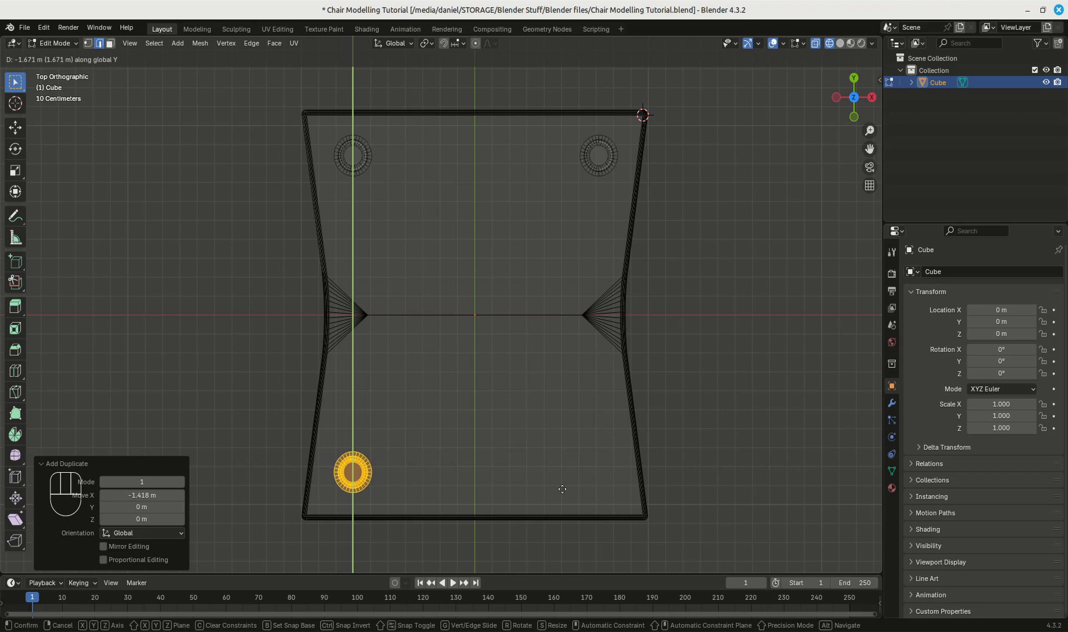
left_click(562, 489)
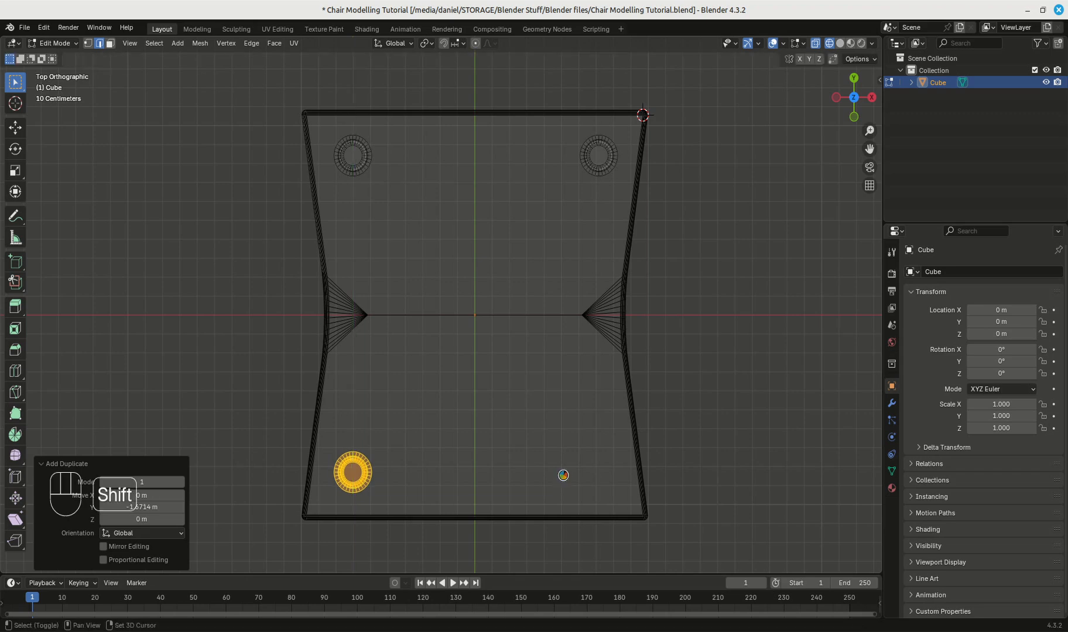
- Duplicate the third leg and move the copy about 1.412 m along X, beneath the remaining seat corner
key("shift+d")
key("x")
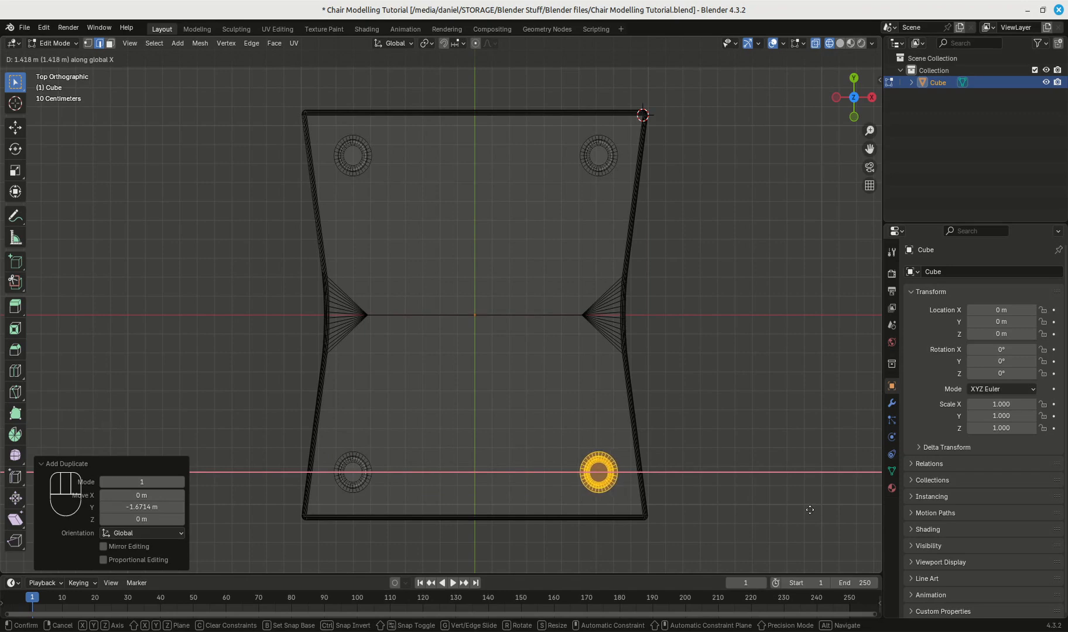
left_click(808, 509)
middle_click_drag(770, 441, 721, 324)
scroll(721, 324, "down", 3)
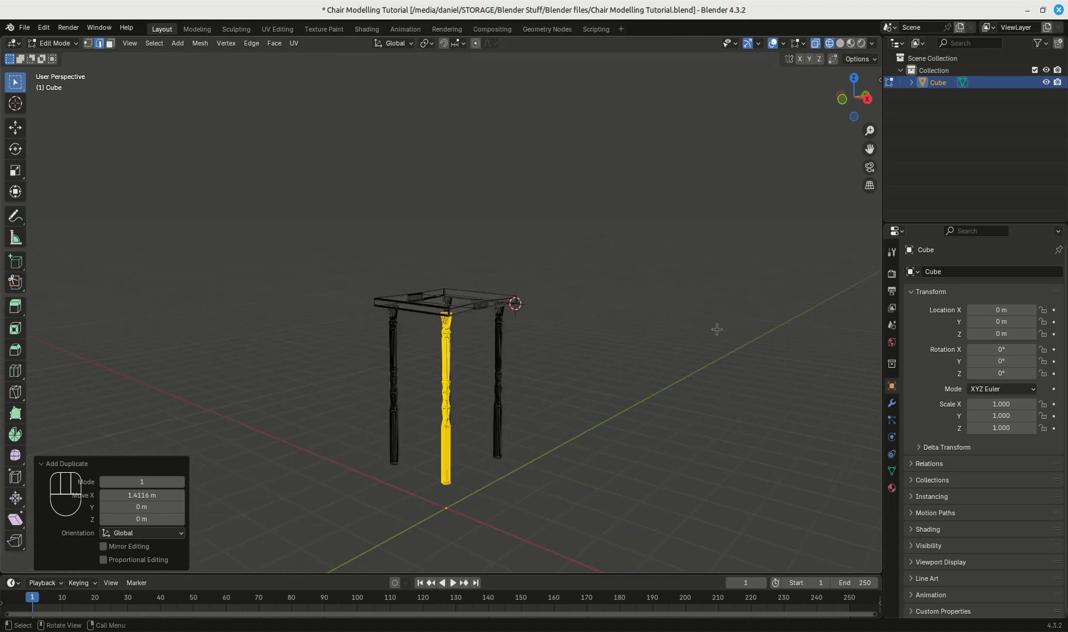
- Return to Object Mode, switch the viewport to solid shading, and inspect the seat with its four legs
key("Tab")
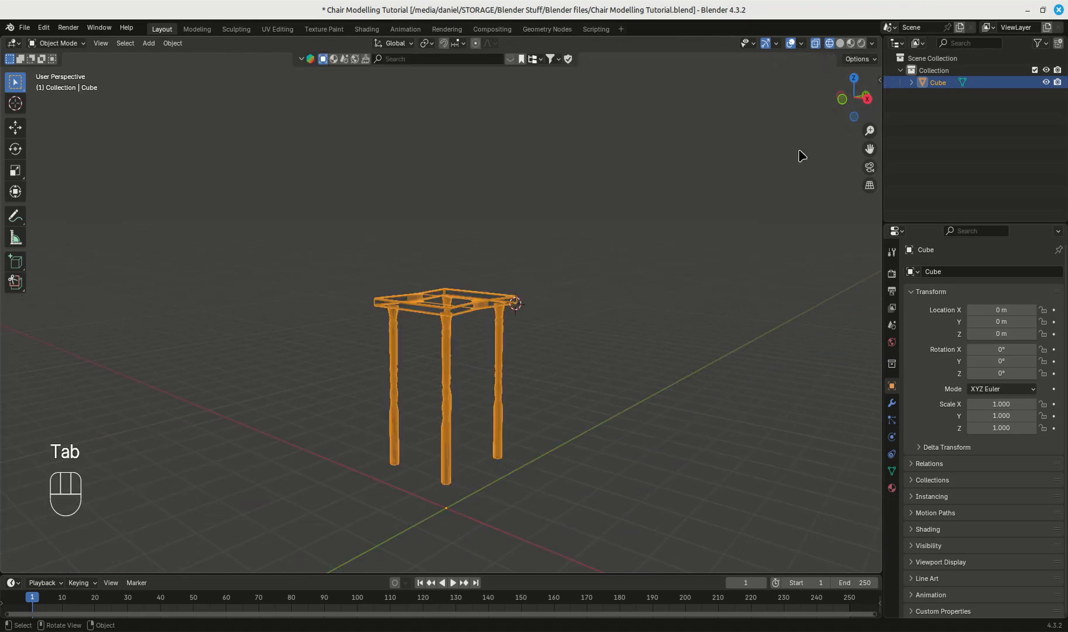
left_click(839, 42)
scroll(517, 312, "up", 3)
mouse_move(517, 312)
middle_mouse_down()
mouse_move(622, 304)
mouse_move(677, 333)
mouse_move(710, 326)
mouse_move(676, 288)
middle_mouse_up()
scroll(677, 288, "down", 2)
scroll(586, 408, "up", 2)
middle_click_drag(612, 419, 657, 315)
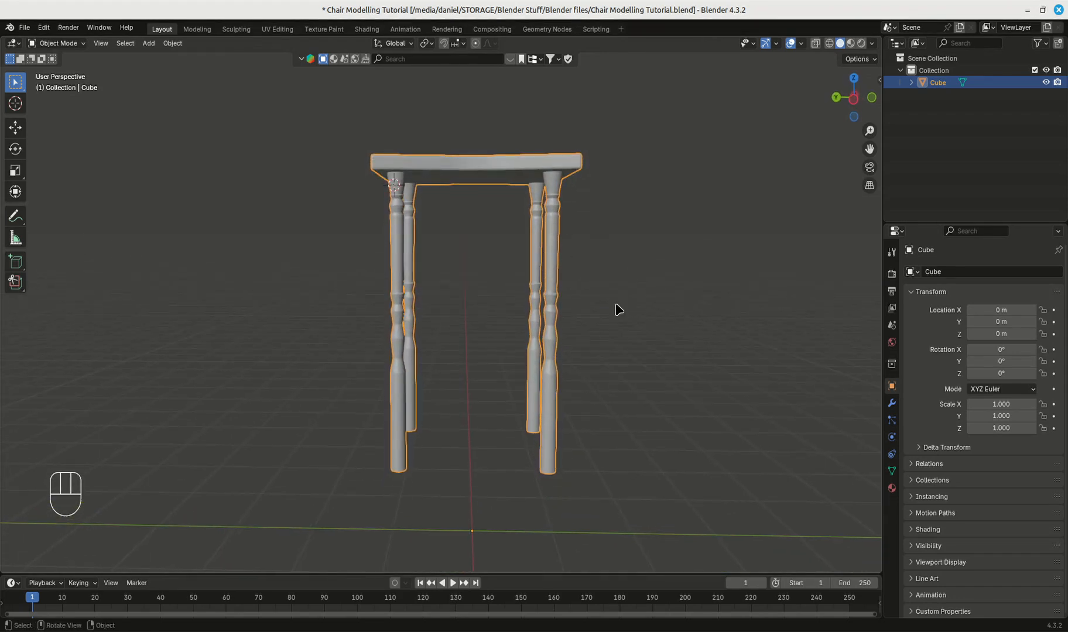
- In Edit Mode with face selection, select the bottom end faces of all four legs
key("Tab")
middle_click_drag(615, 303, 611, 207)
left_click(109, 43)
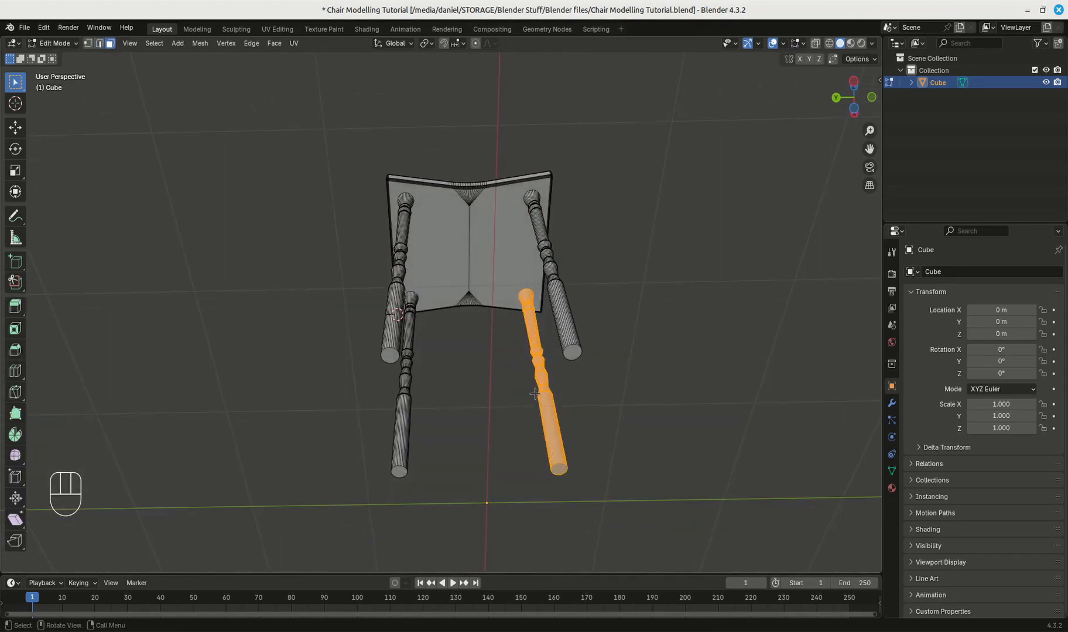
scroll(533, 394, "up", 2)
middle_click_drag(536, 389, 515, 234, "shift")
left_click(574, 405)
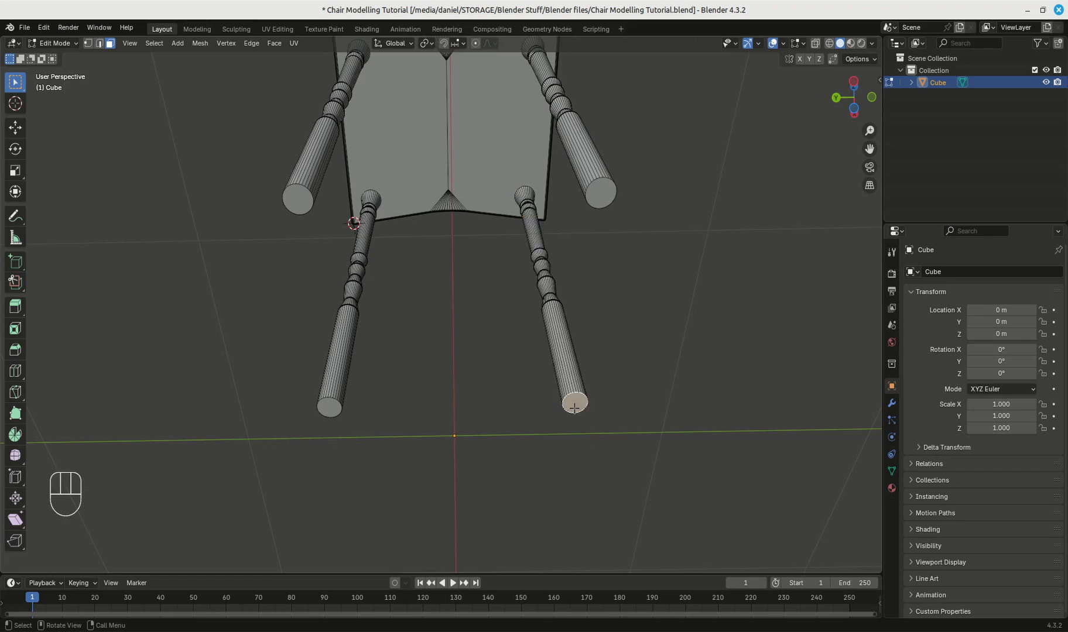
left_click(328, 406, "shift")
left_click(298, 205, "shift")
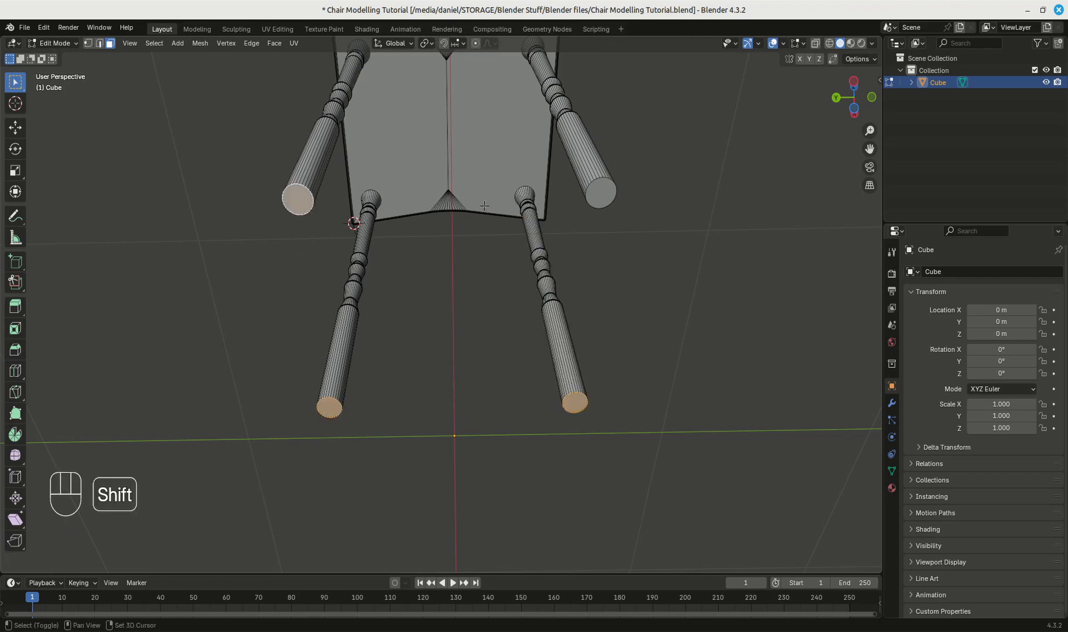
left_click(606, 200, "shift")
- In right view, shorten the legs by moving the selected end faces up about 0.873 m along Z
key("KP_3")
middle_click_drag(617, 183, 642, 297, "shift")
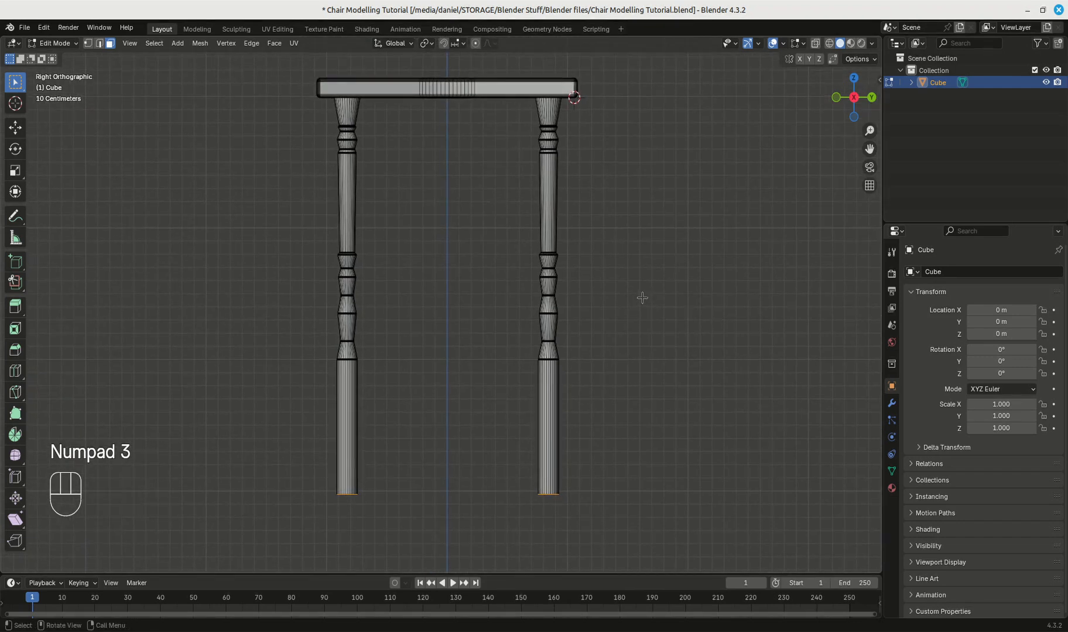
key("g")
key("z")
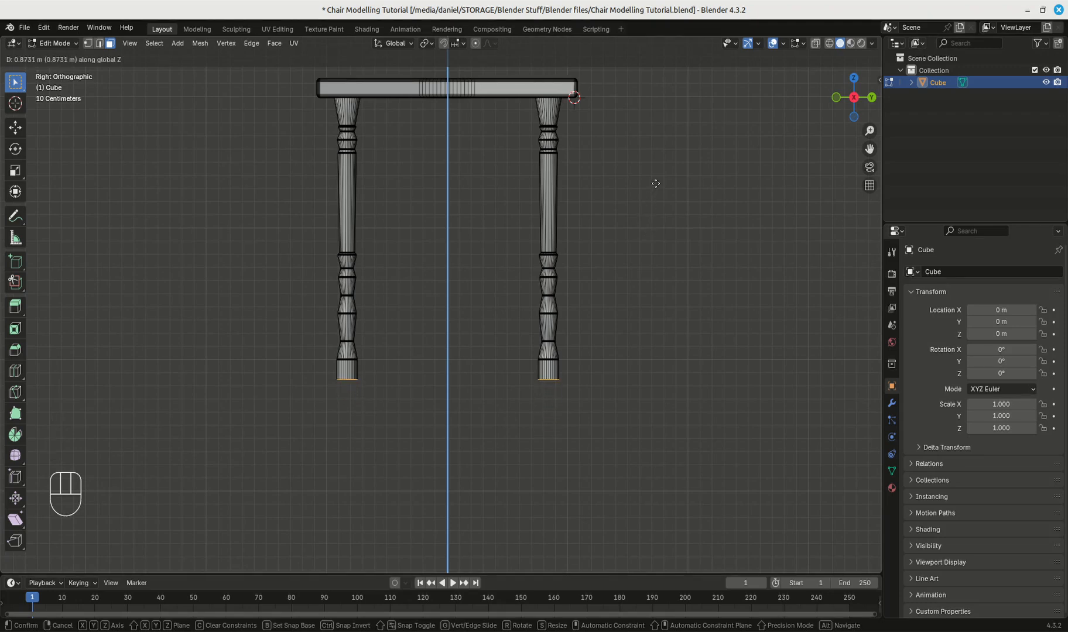
left_click(656, 183)
middle_click_drag(672, 242, 690, 255)
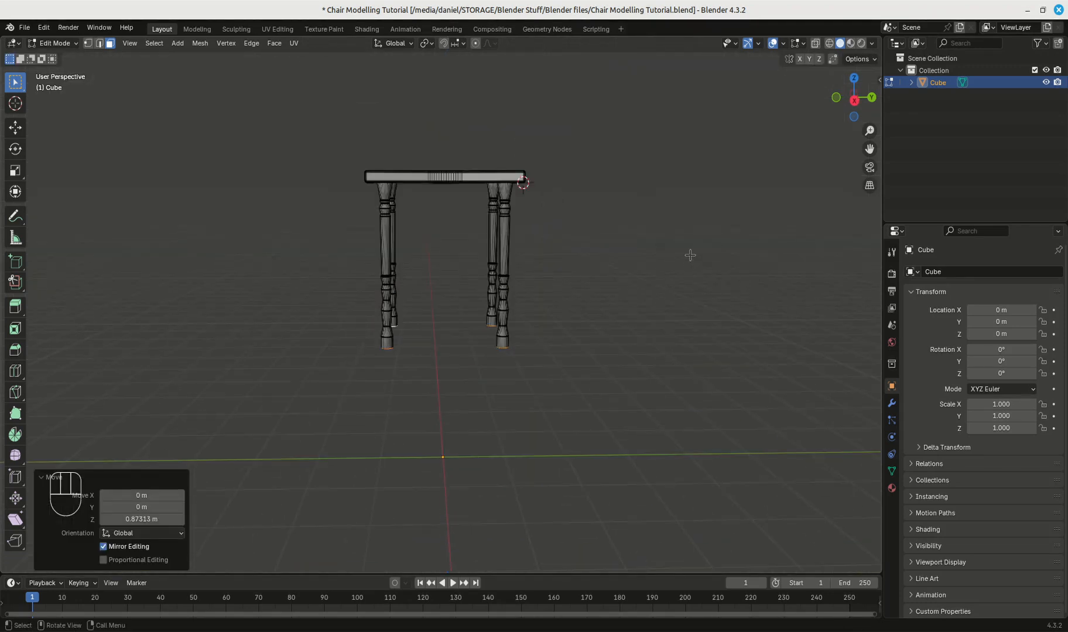
scroll(689, 255, "up", 3)
- In Object Mode, compare the shortened legs with the legs and stretchers in the Chair.avif reference photo
key("Tab")
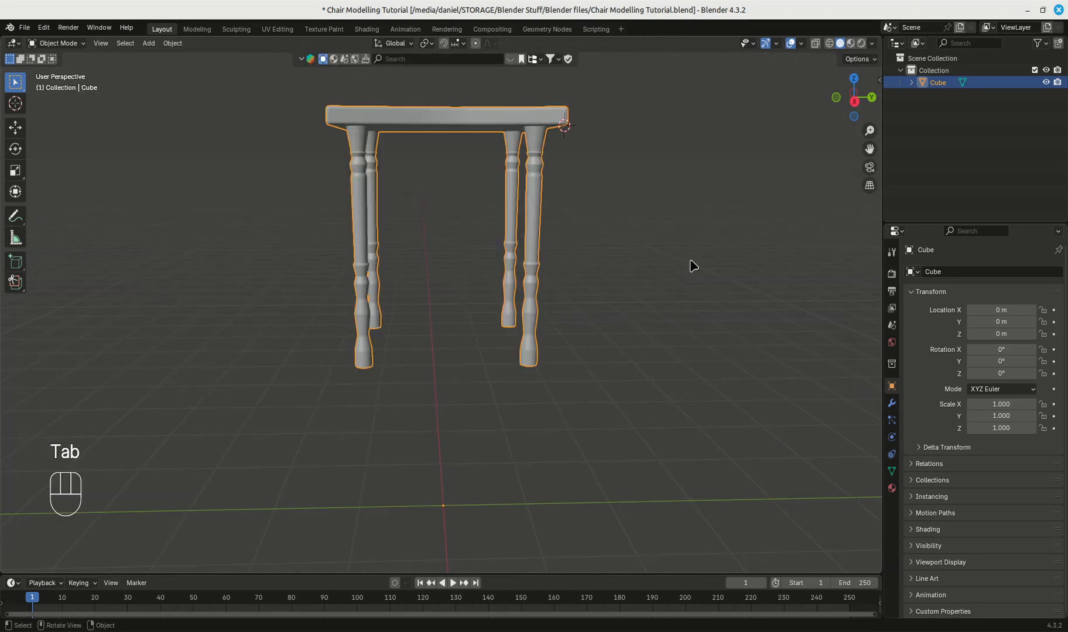
middle_click_drag(690, 267, 651, 371, "shift")
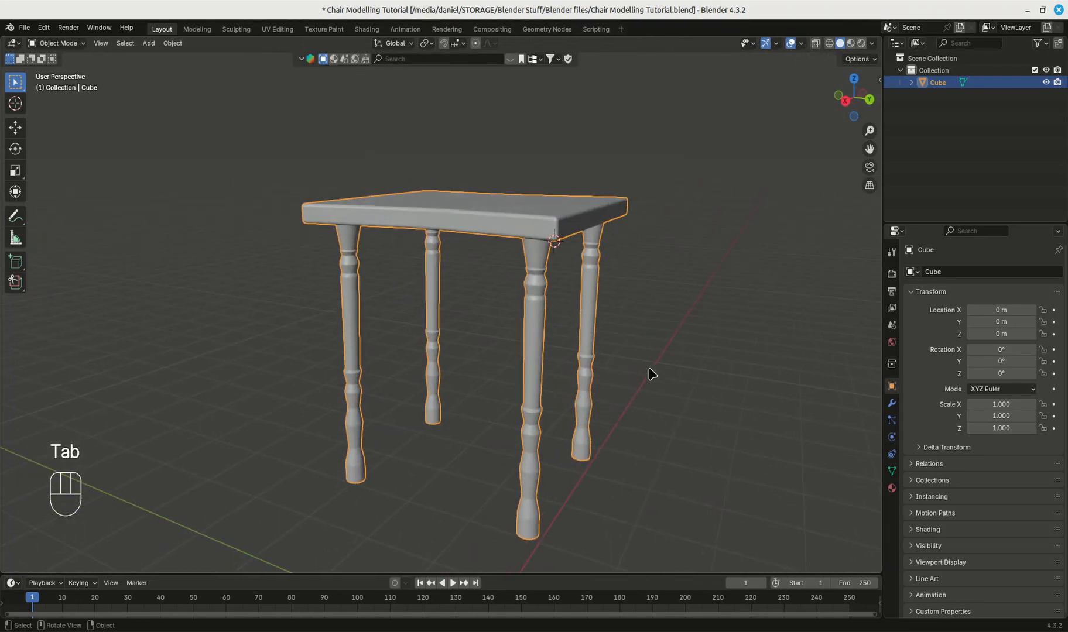
left_click(313, 631)
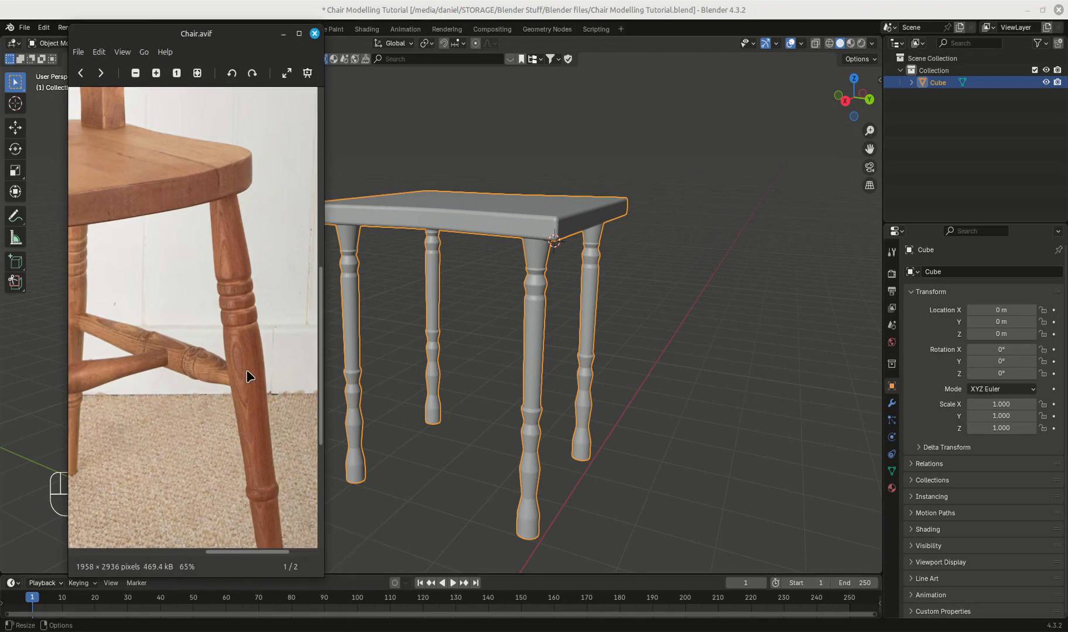
scroll(245, 370, "down", 2)
scroll(249, 378, "down", 5)
left_click_drag(254, 376, 297, 331)
scroll(193, 341, "up", 2)
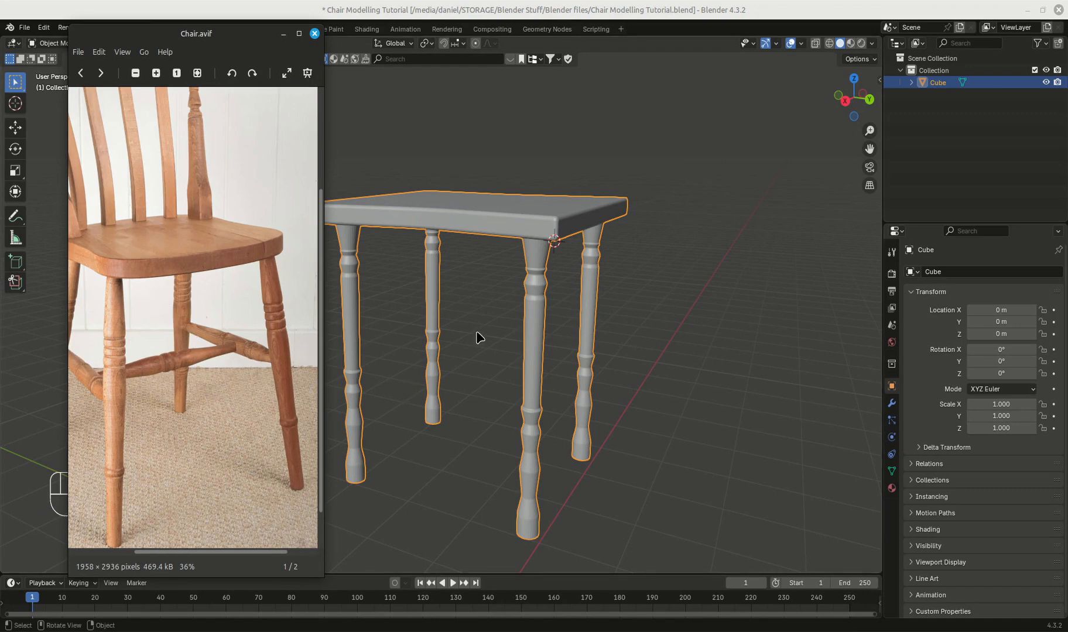
left_click(283, 34)
- In Edit Mode, add a 32-vertex cylinder with 1 m radius and 2 m depth to the chair mesh at the 3D cursor
key("Tab")
scroll(488, 275, "up", 3)
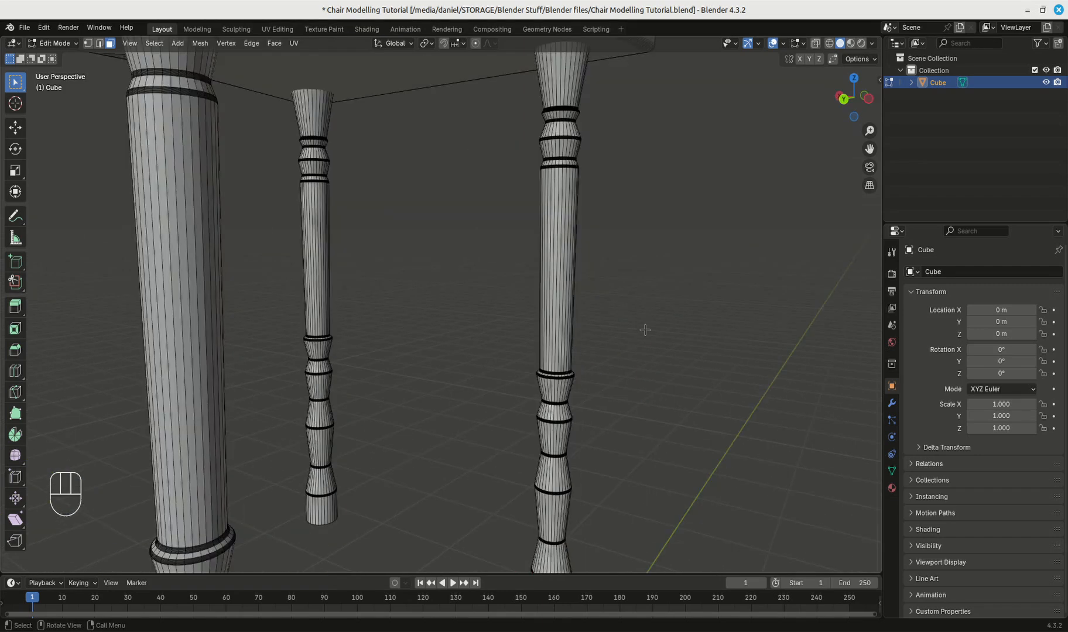
scroll(644, 330, "up", 3)
scroll(555, 312, "down", 1)
middle_click_drag(632, 308, 518, 316, "shift")
scroll(518, 316, "down", 4)
scroll(510, 294, "up", 2)
scroll(505, 272, "up", 2)
middle_click_drag(545, 273, 529, 323, "shift")
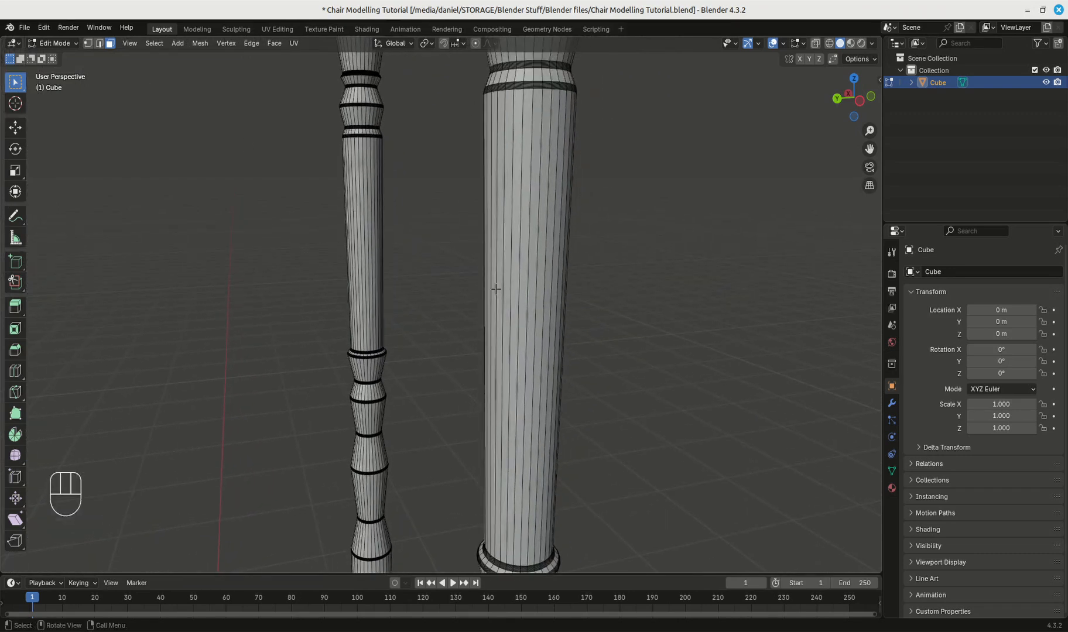
key("shift+a")
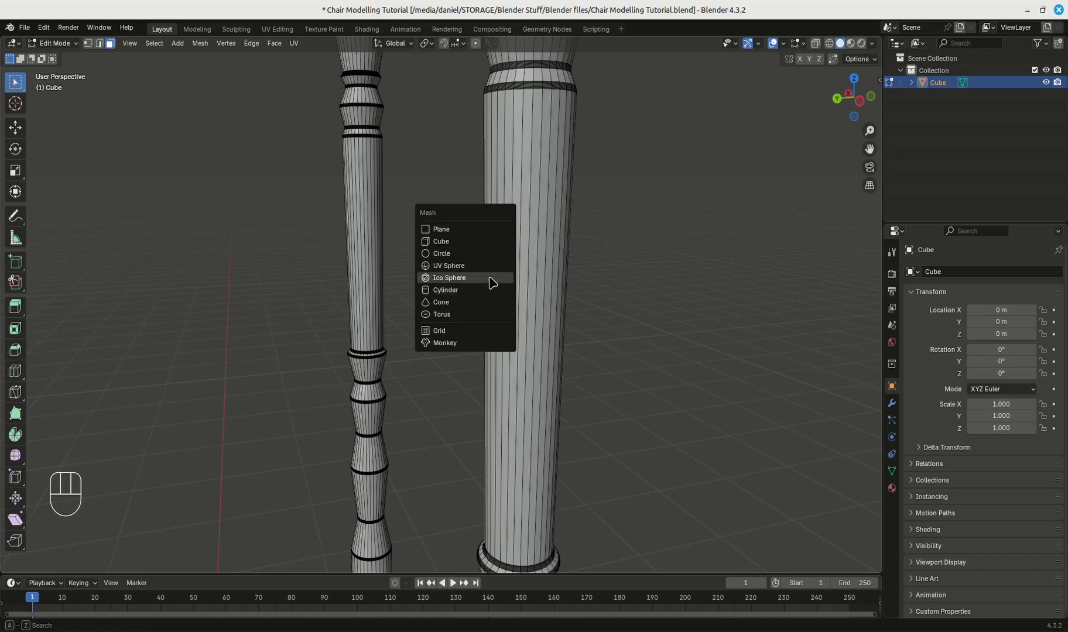
left_click(490, 290)
scroll(636, 338, "down", 6)
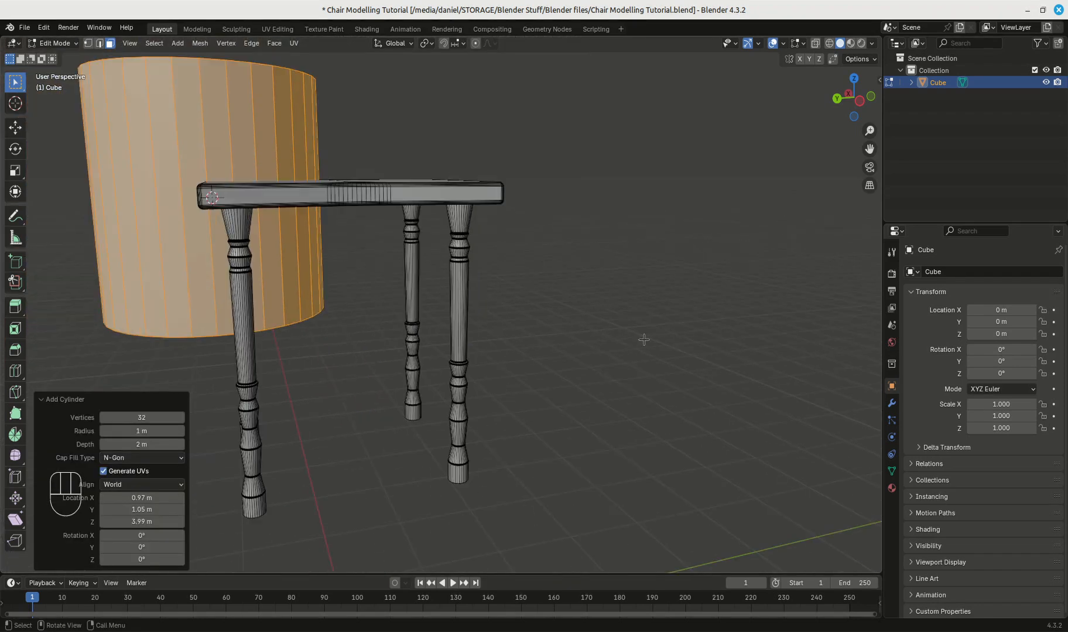
- Scale the new cylinder down uniformly by a factor of about 0.094
middle_click_drag(636, 338, 666, 364)
key("s")
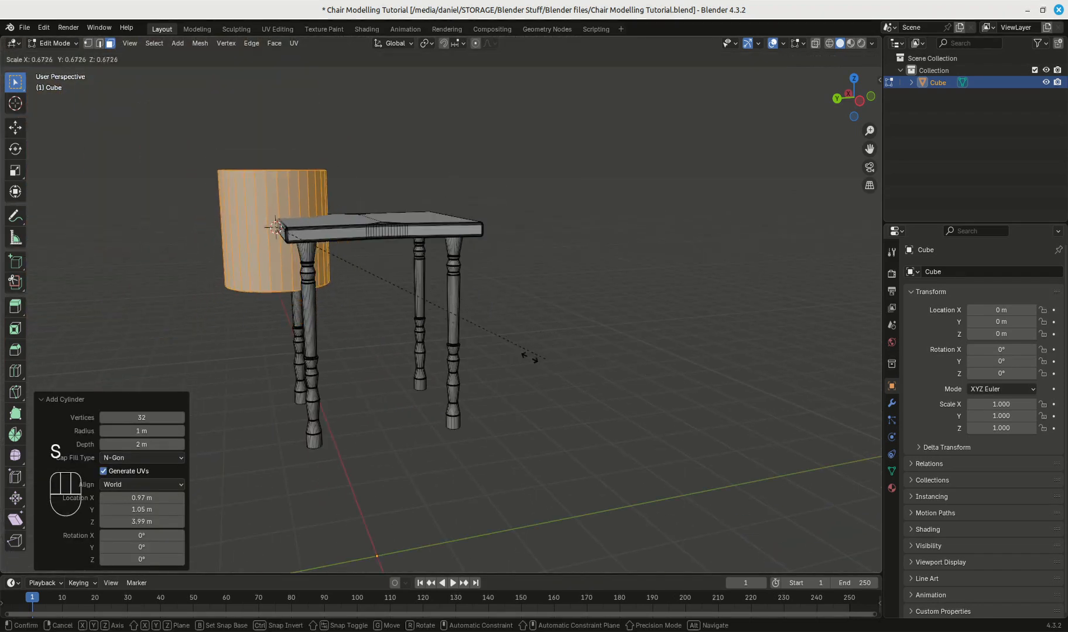
left_click(304, 250)
middle_click_drag(466, 325, 541, 328)
scroll(541, 328, "up", 7)
scroll(542, 333, "down", 1)
- Lower the small cylinder by about 0.561 m along Z, to below the seat beside the leg
key("g")
key("z")
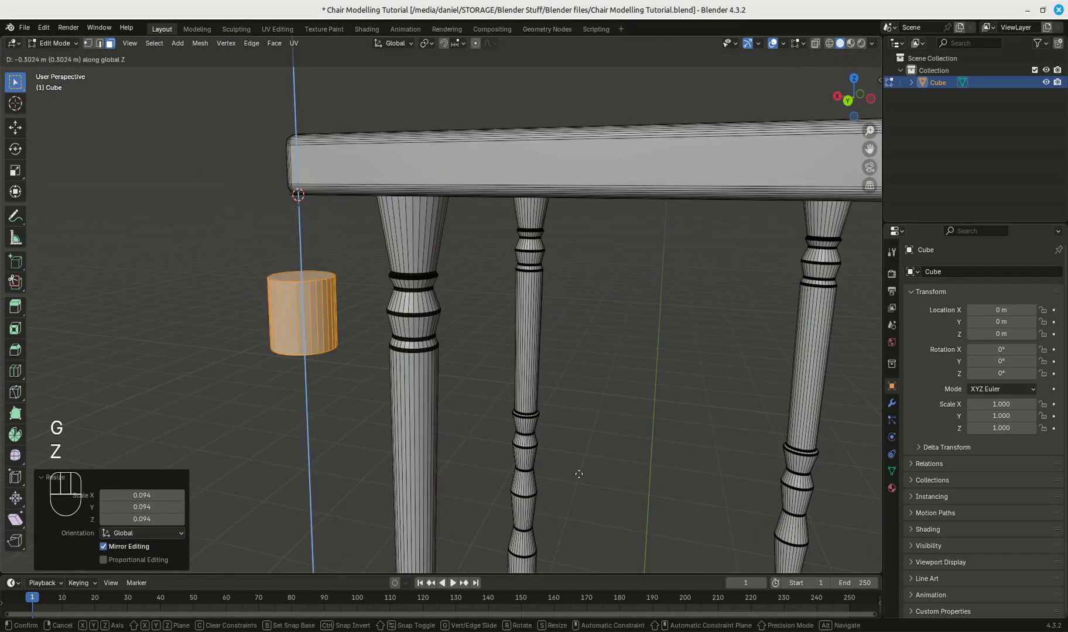
left_click(604, 524)
- In right view, rotate the small cylinder 90° about the global X axis so that it lies horizontally along Y
key("KP_1")
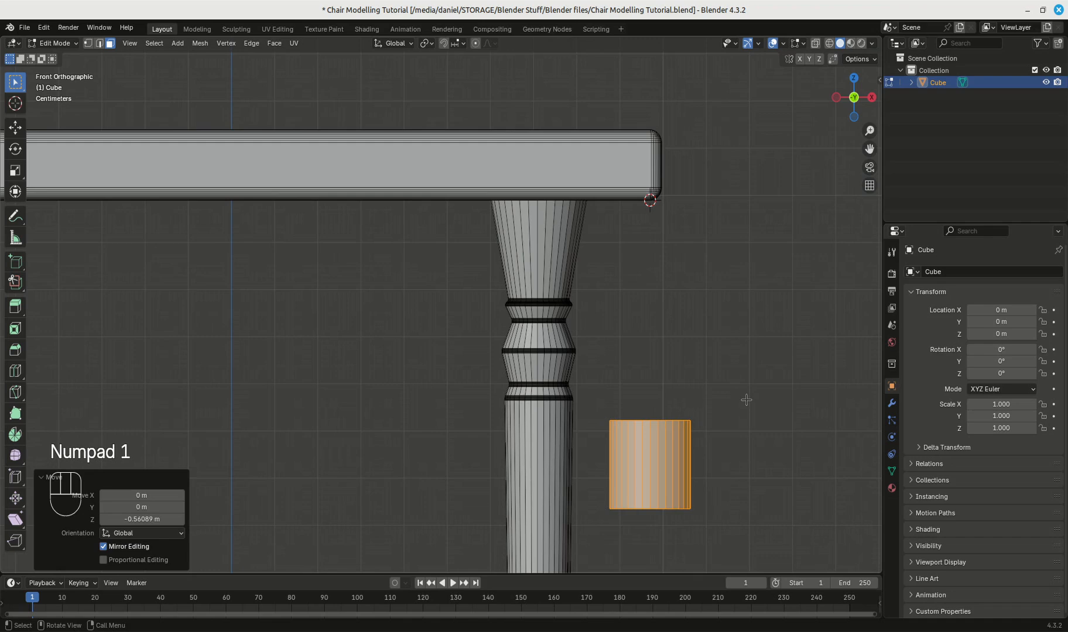
key("KP_3")
scroll(401, 287, "down", 6)
scroll(468, 257, "up", 7)
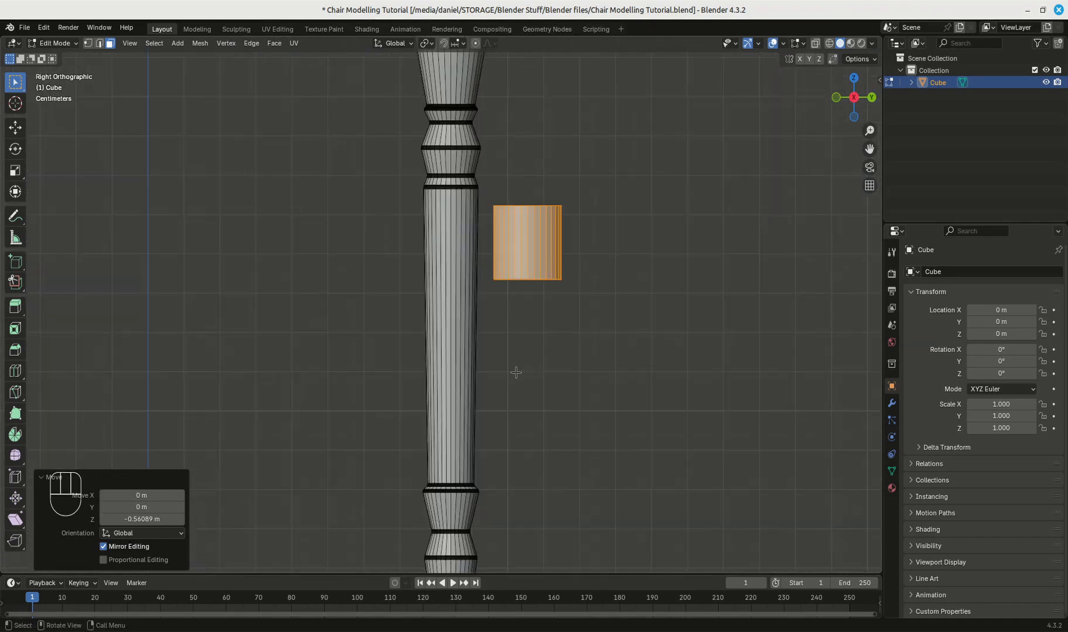
key("r")
key("y")
key("9")
key("0")
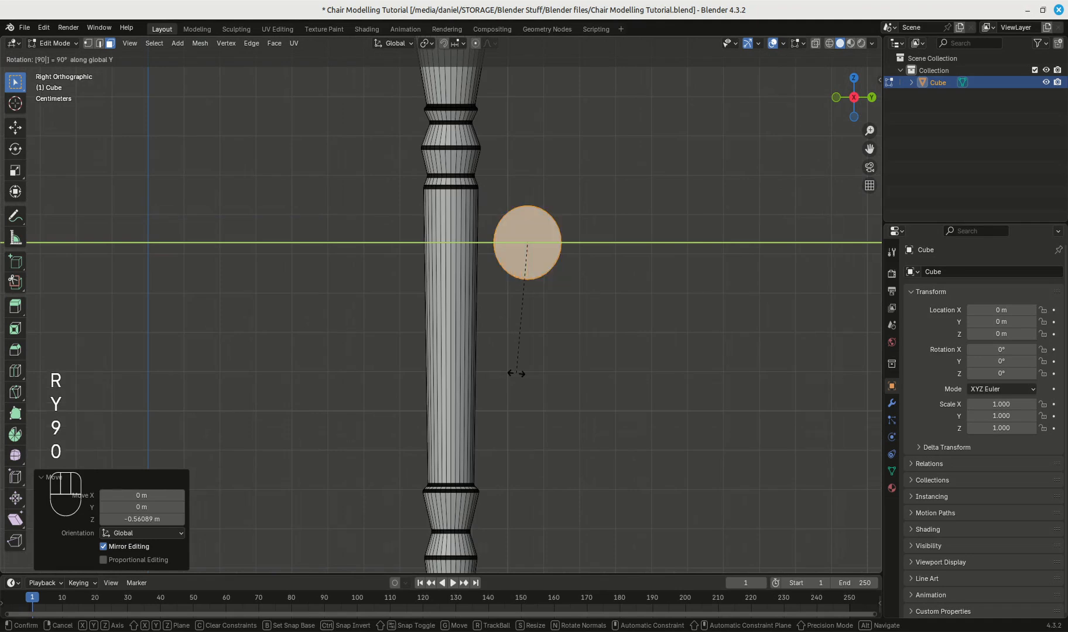
key("x")
key("KP_Enter")
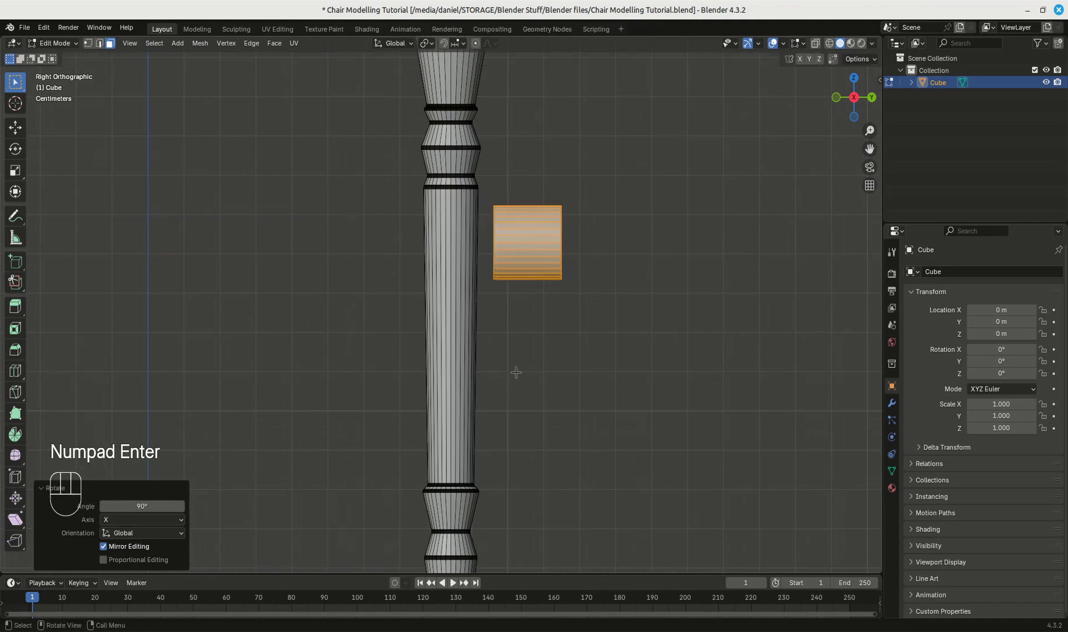
- Move the cylinder beside the leg's lower shaft, about -0.35 m in Y and -0.49 m in Z, and check the chair reference photo
scroll(517, 370, "down", 3)
key("g")
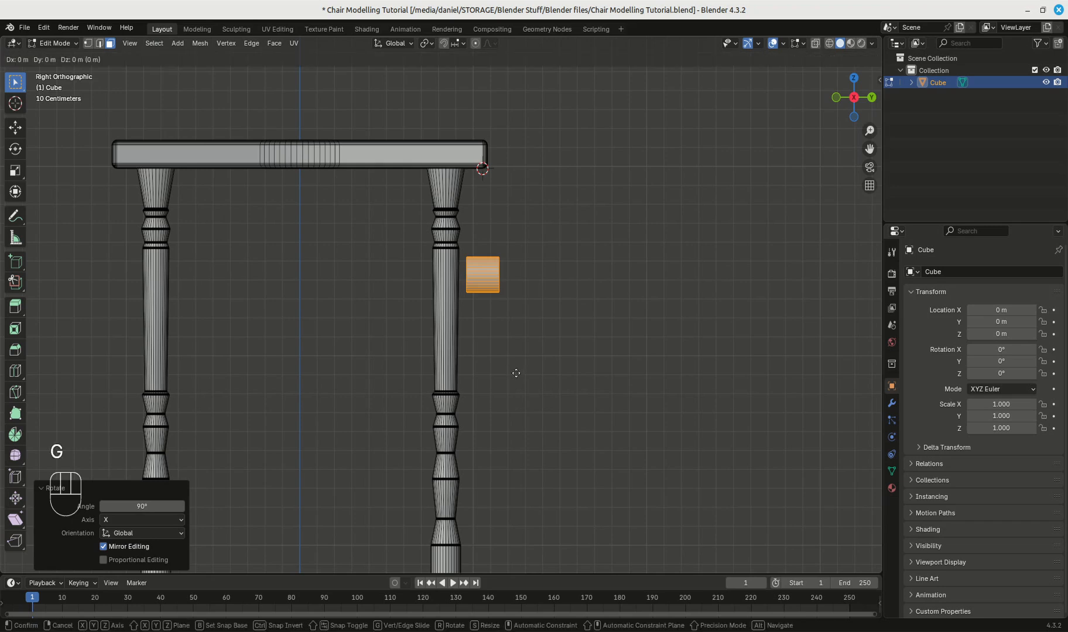
left_click(457, 463)
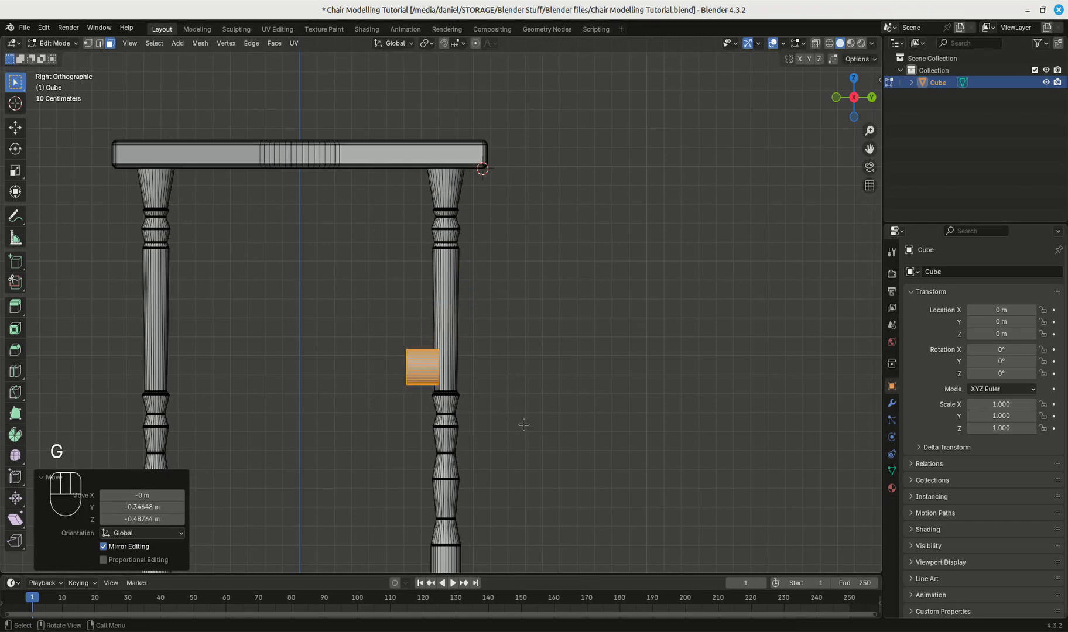
scroll(523, 426, "down", 5)
scroll(523, 424, "up", 6)
left_click(326, 626)
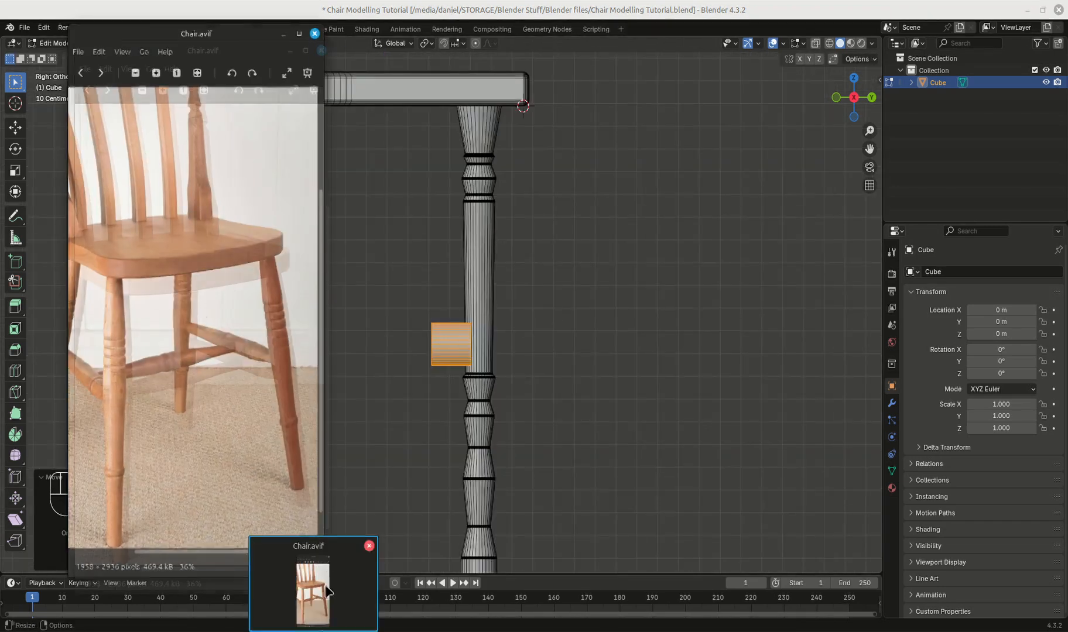
left_click(283, 36)
- Align the cylinder with the leg by moving it about -0.25 m along X, and scale it down uniformly
middle_click_drag(462, 304, 603, 355)
key("g")
key("x")
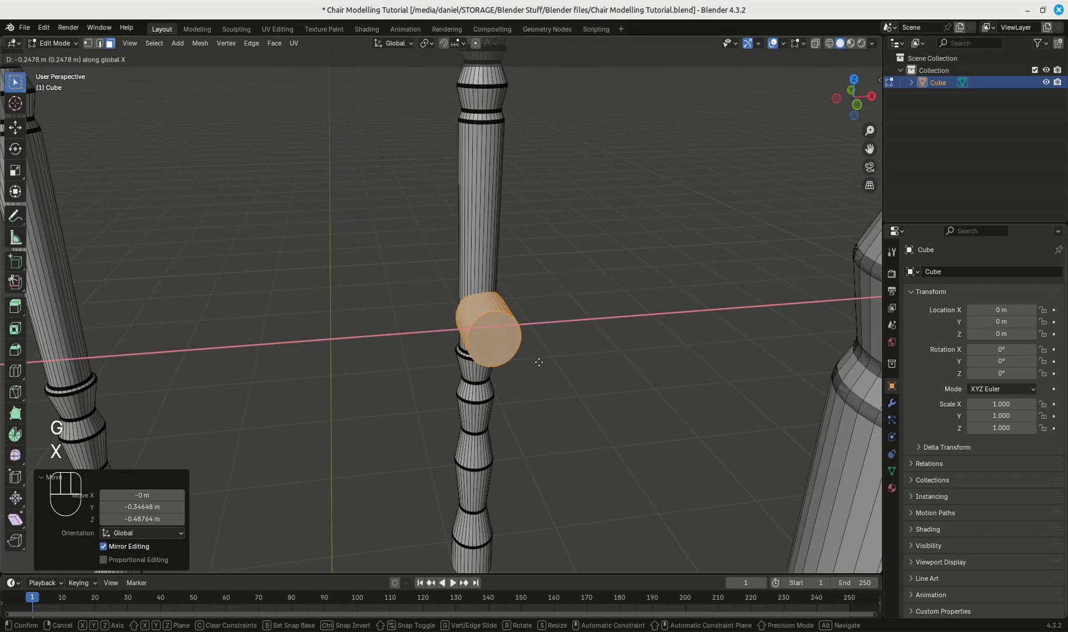
left_click(538, 362)
middle_click_drag(547, 369, 649, 356)
key("s")
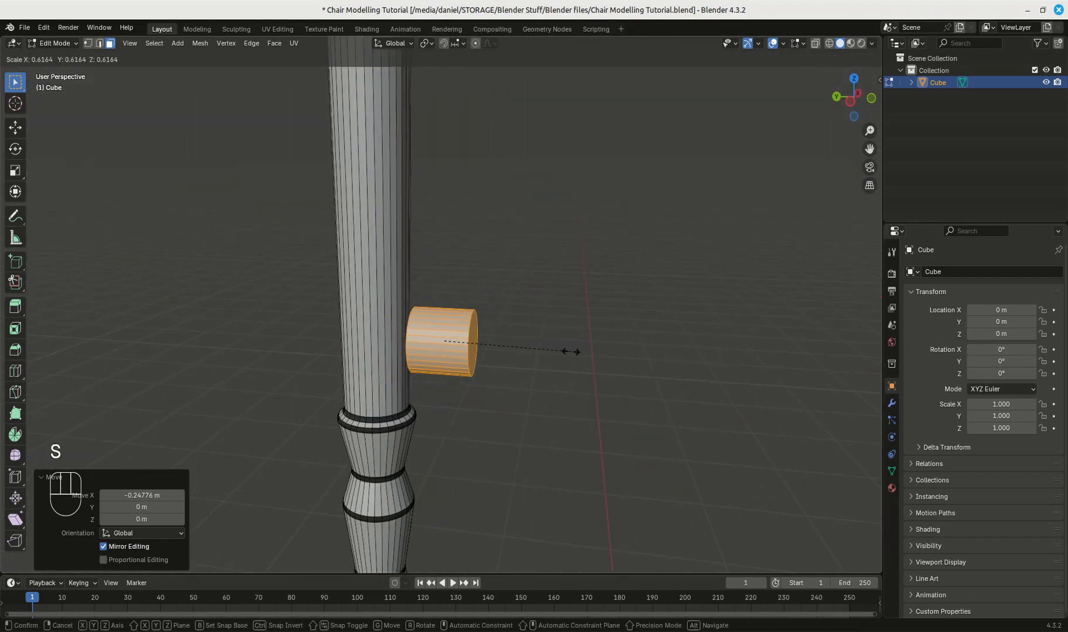
left_click(597, 367)
- Shift the cylinder along Y at the leg and stretch it along Y by a factor of about 10.17 into a bar
middle_click_drag(597, 367, 478, 372)
key("g")
key("y")
left_click(503, 404)
scroll(644, 371, "down", 4)
key("y")
left_click(774, 389)
- Position the bar along Y between the two legs and adjust its Y length so both ends reach into the legs
key("g")
key("y")
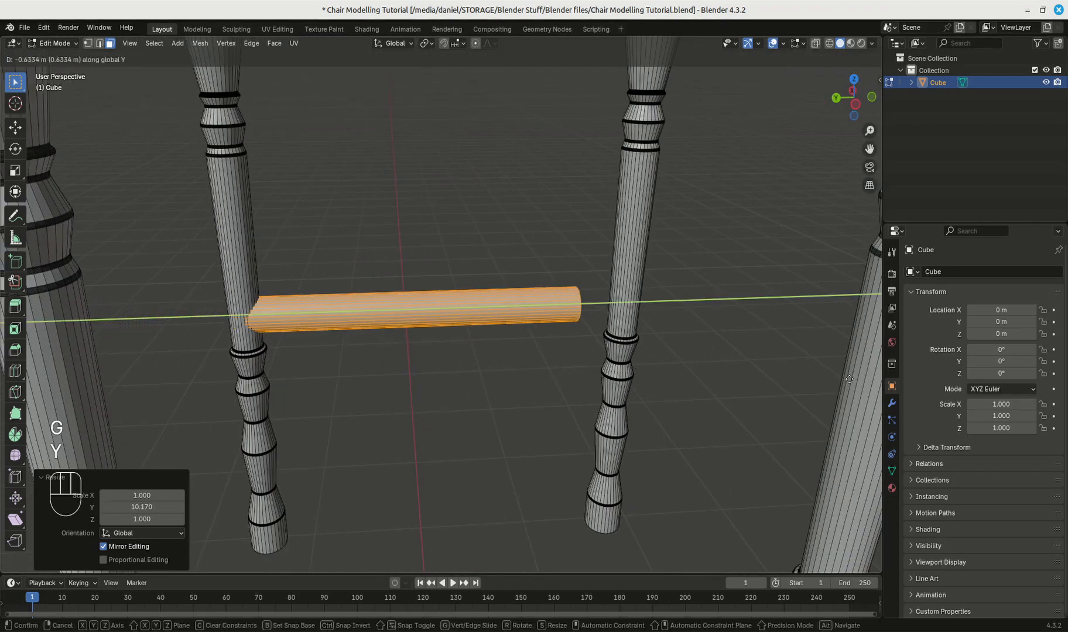
left_click(521, 322)
key("s")
key("y")
left_click(530, 326)
mouse_move(487, 296)
middle_mouse_down()
mouse_move(465, 271)
mouse_move(487, 290)
middle_mouse_up()
left_click(488, 239)
- Add a single centred loop cut around the middle of the bar
scroll(489, 238, "up", 4)
middle_click_drag(489, 238, 643, 230, "shift")
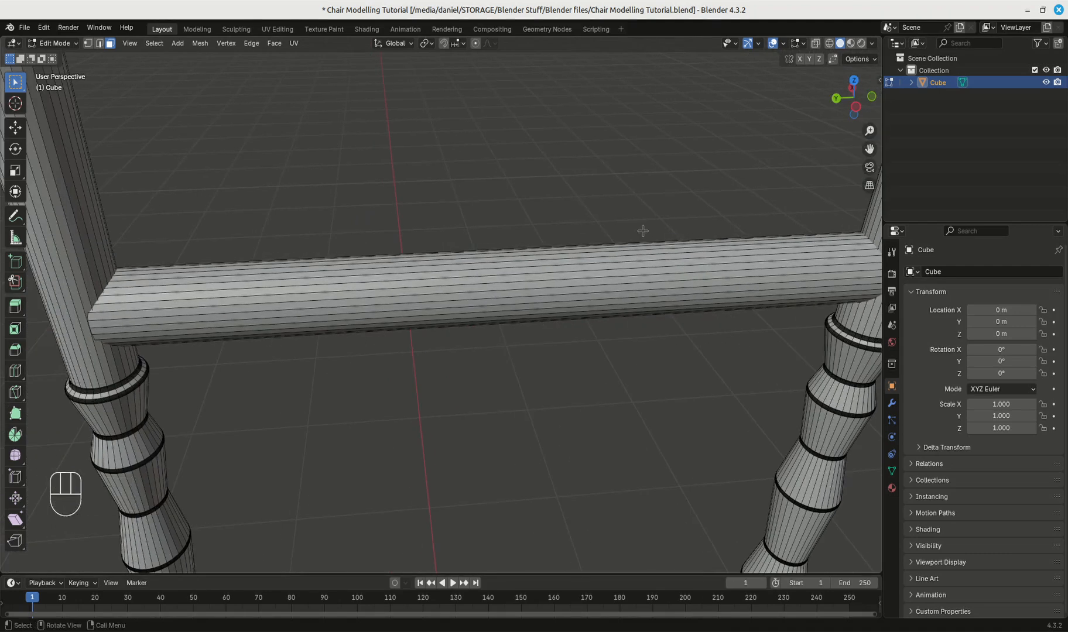
left_click(407, 299)
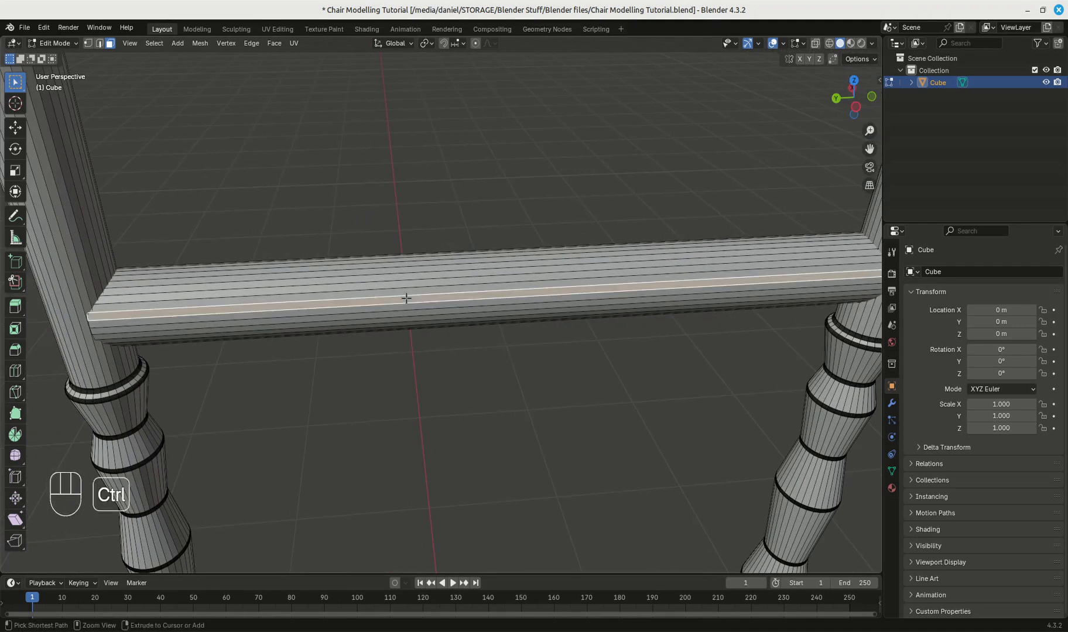
key("ctrl+l")
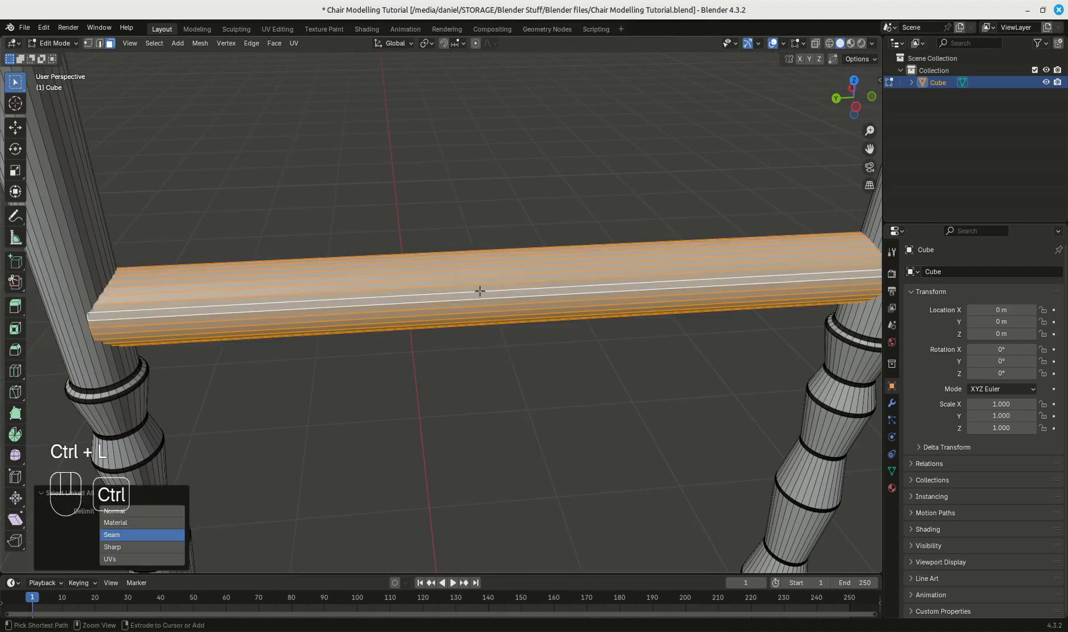
key("ctrl+r")
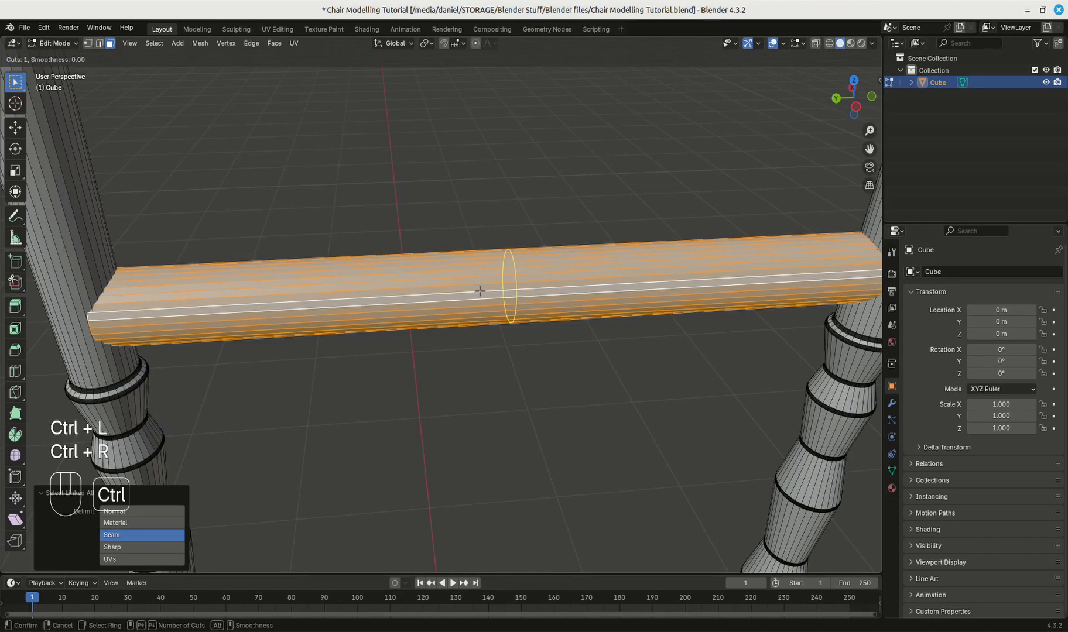
left_click(506, 276)
scroll(560, 382, "down", 3)
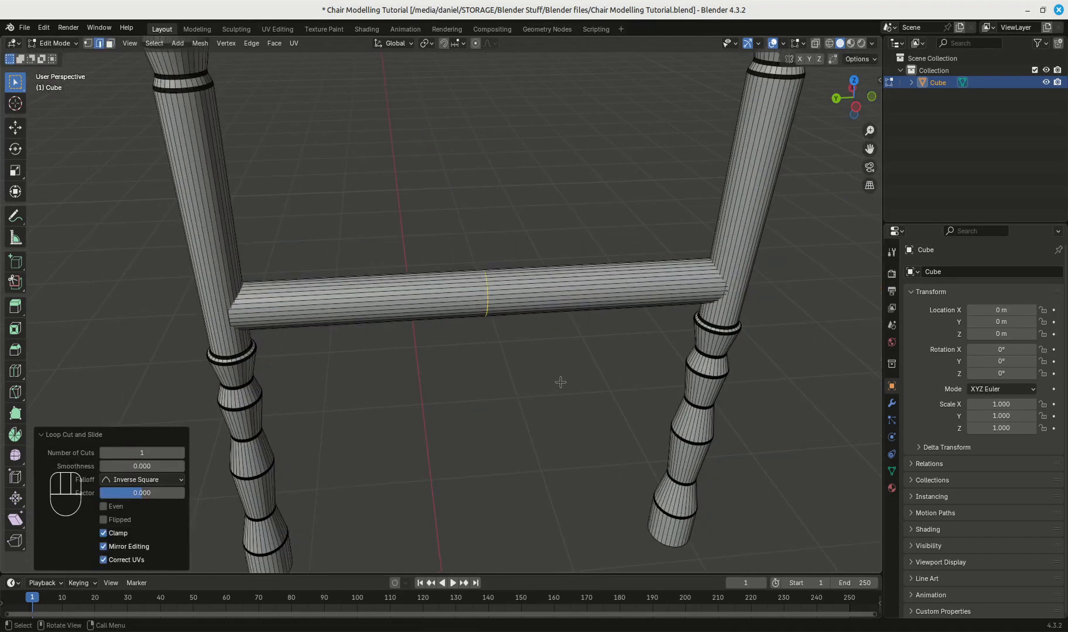
- In wireframe shading, select the bar's end face inside one leg and scale it to 0.5
middle_click_drag(598, 363, 373, 383, "shift")
scroll(404, 379, "up", 3)
middle_click_drag(607, 350, 466, 332, "shift")
left_click(829, 43)
scroll(444, 252, "up", 3)
middle_click_drag(428, 251, 519, 260, "shift")
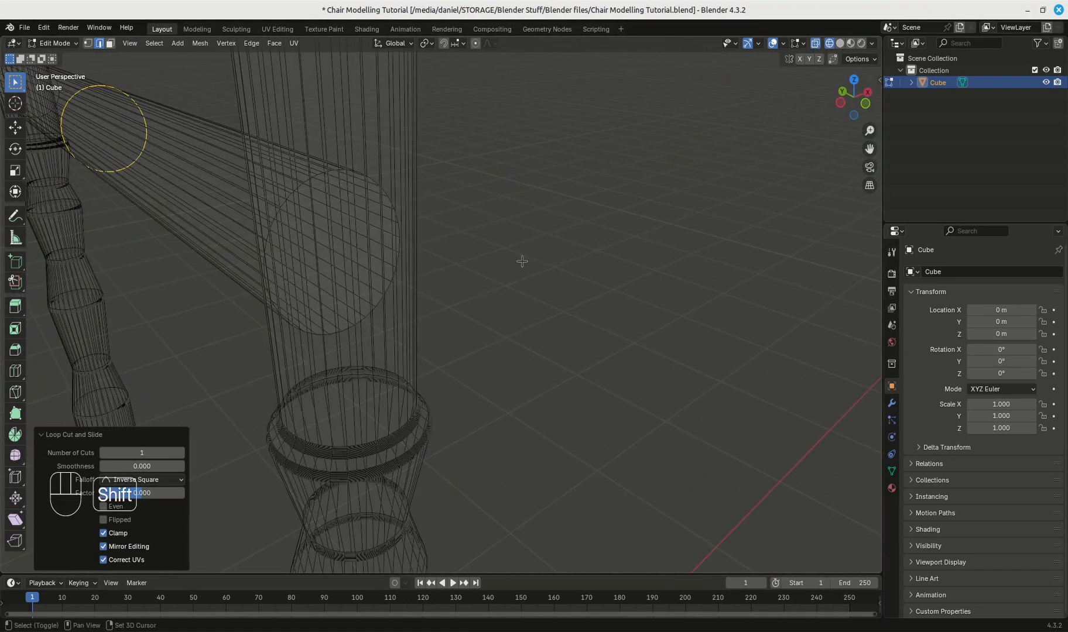
left_click(110, 44)
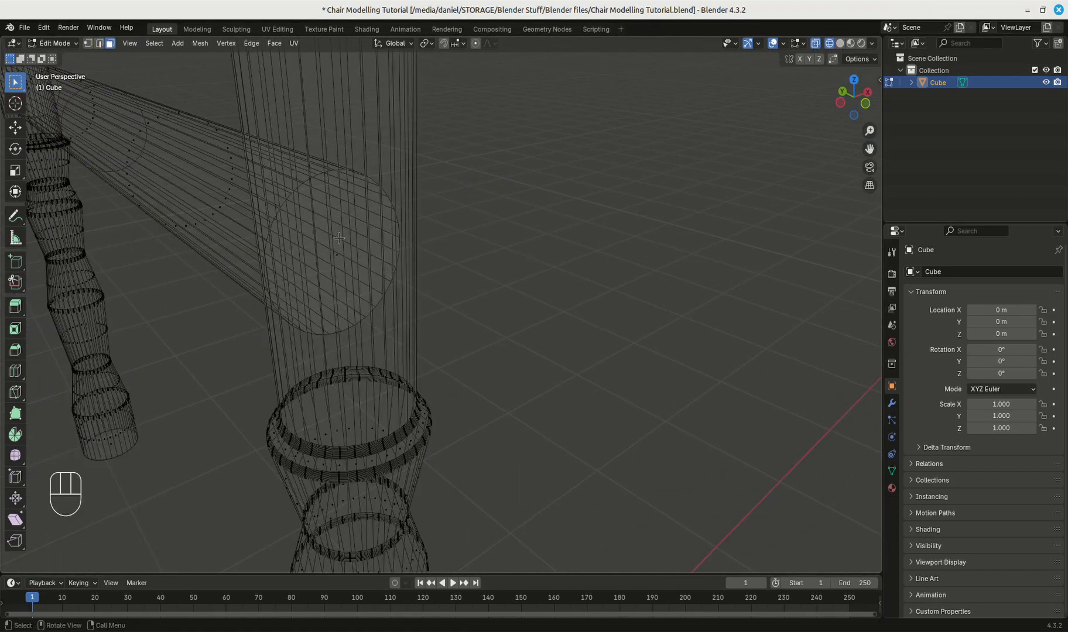
left_click(340, 262)
key("s")
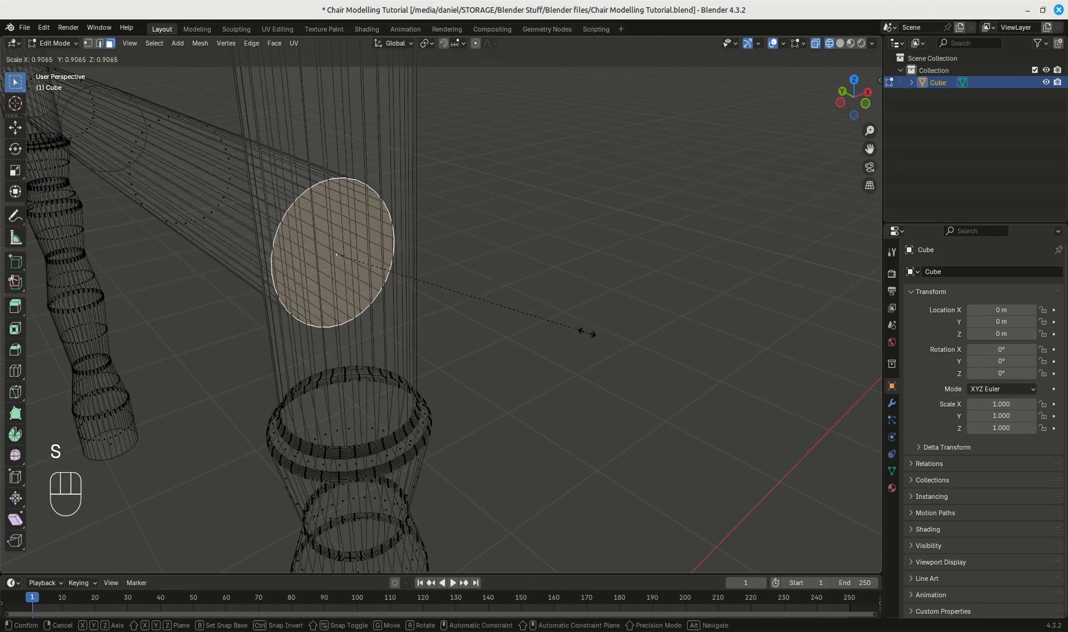
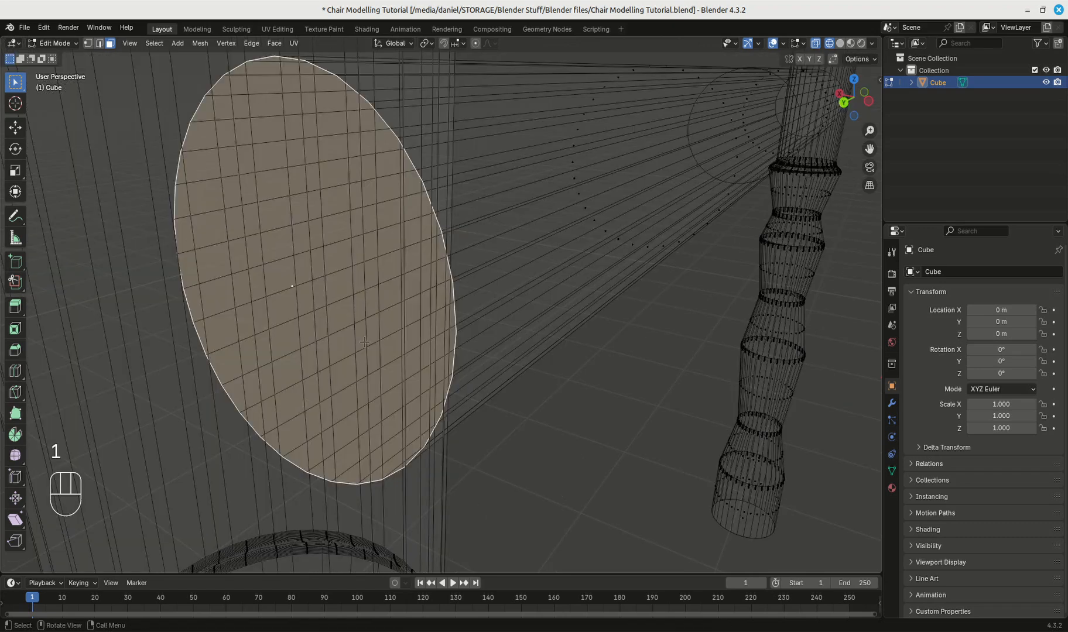
type("s.5")
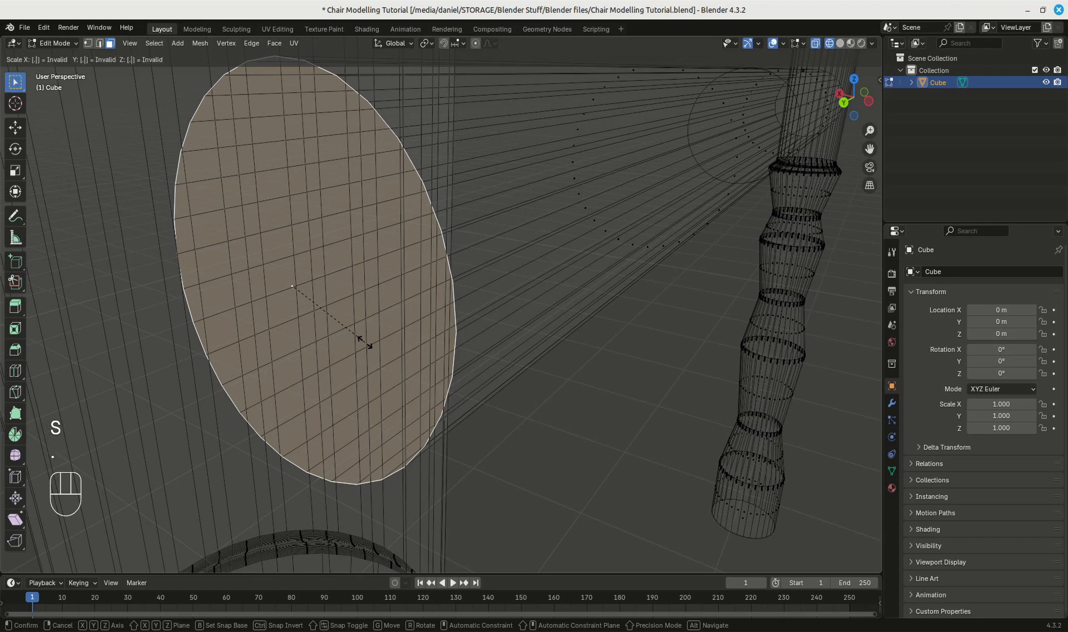
left_click(364, 342)
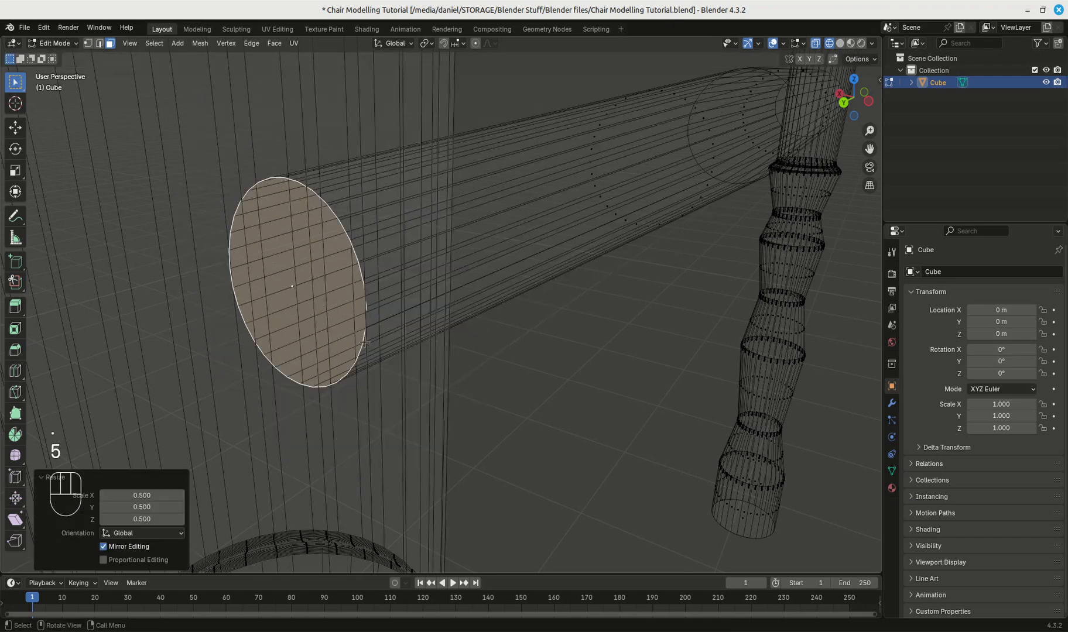
- Select the bar's opposite end face inside the other leg and scale it to 0.5 as well
scroll(614, 306, "down", 6)
middle_click_drag(614, 305, 564, 419)
scroll(460, 311, "up", 4)
left_click(428, 277)
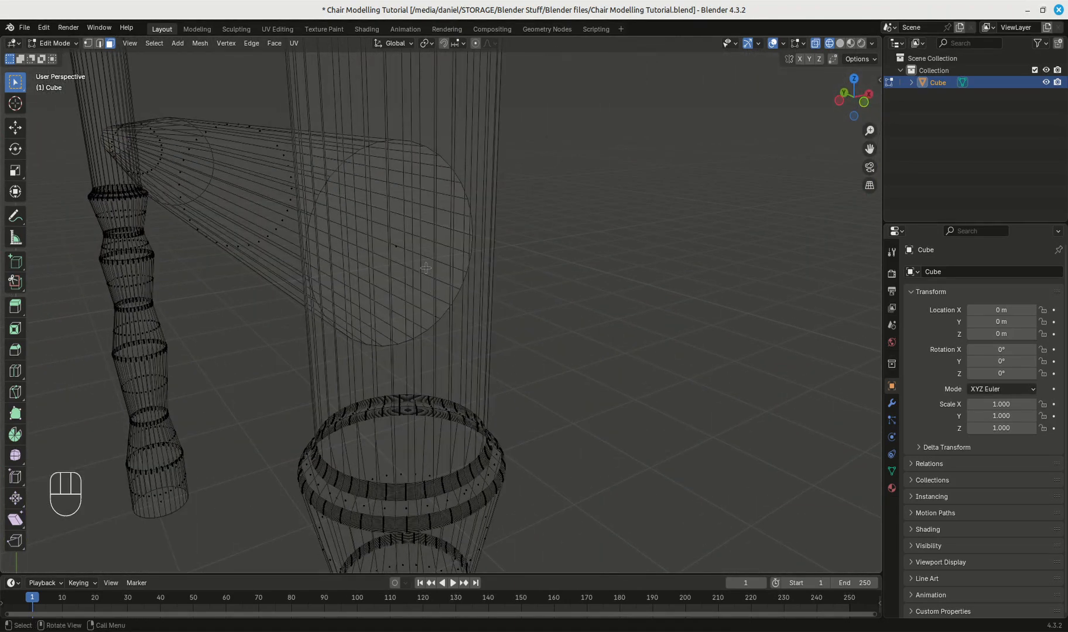
left_click(408, 247, "shift")
type("s")
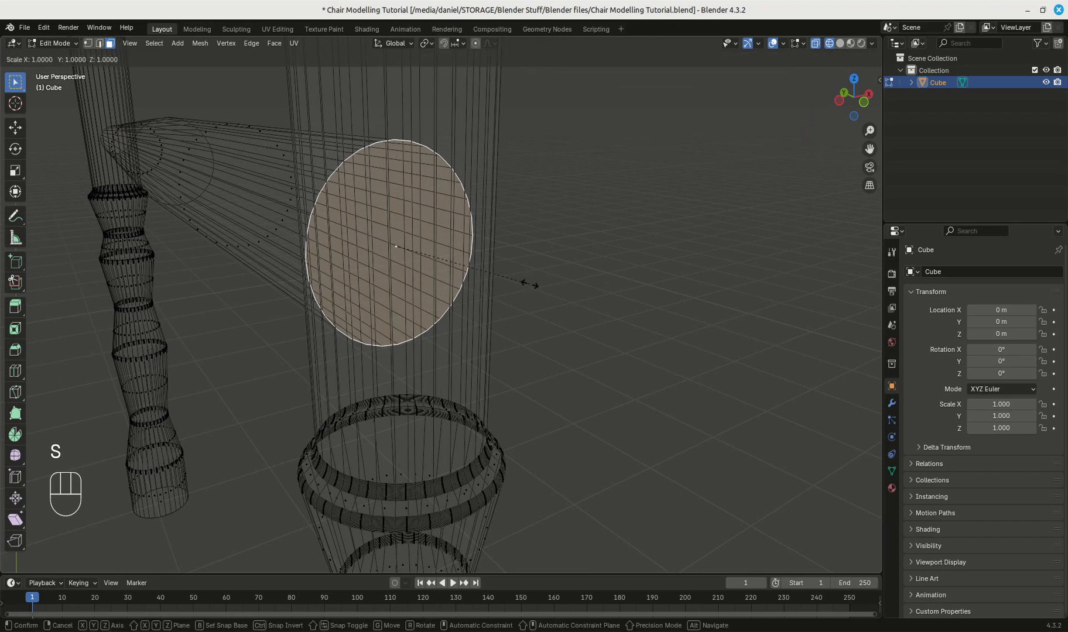
type(".5")
left_click(529, 285)
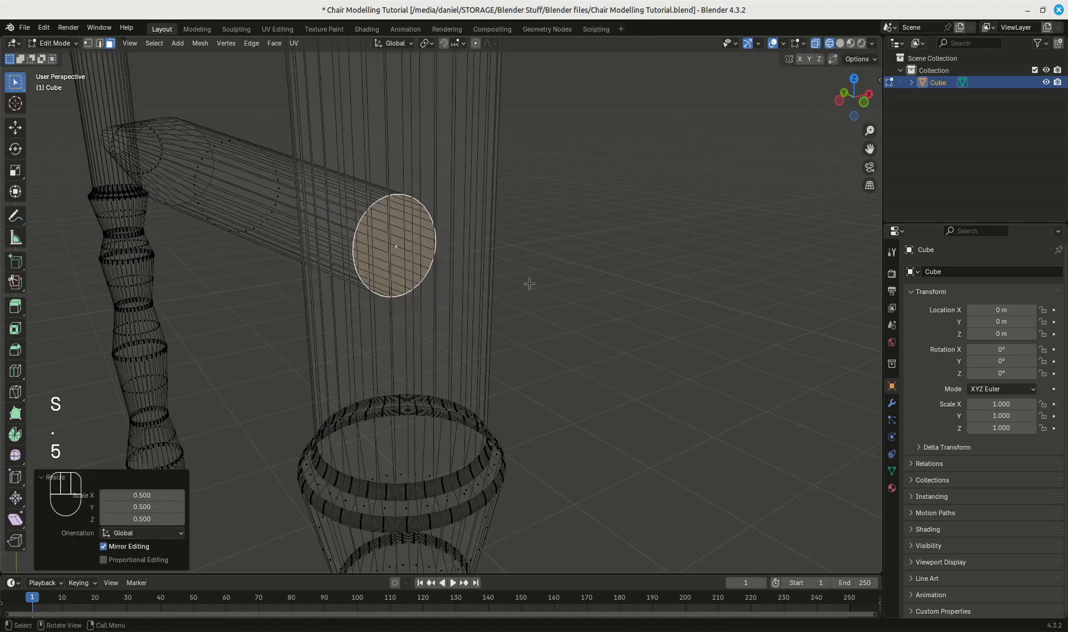
- Return to solid shading and examine how the stretchers meet the legs in the chair reference photo
scroll(529, 285, "down", 5)
middle_click_drag(529, 285, 747, 74)
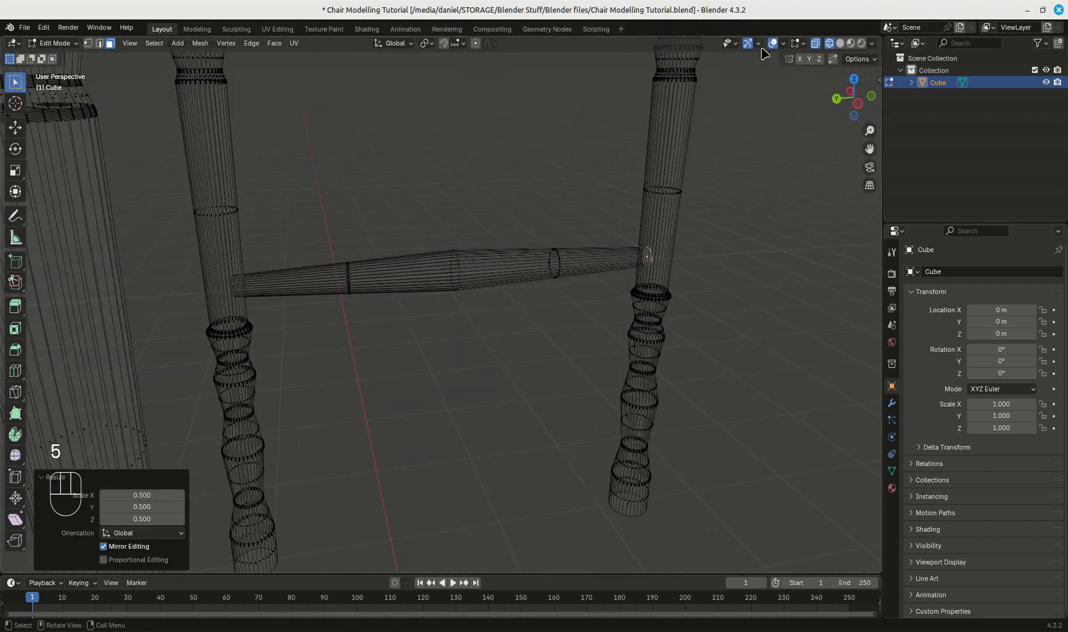
left_click(840, 45)
scroll(571, 162, "up", 2)
middle_click_drag(565, 163, 535, 180)
key("alt+Tab")
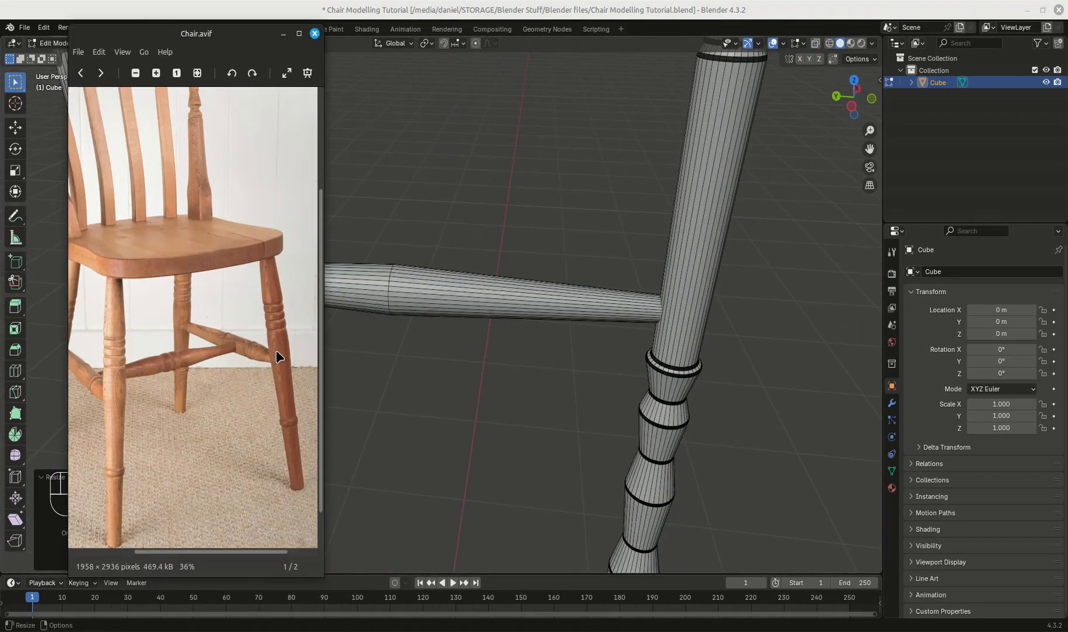
scroll(262, 337, "up", 6)
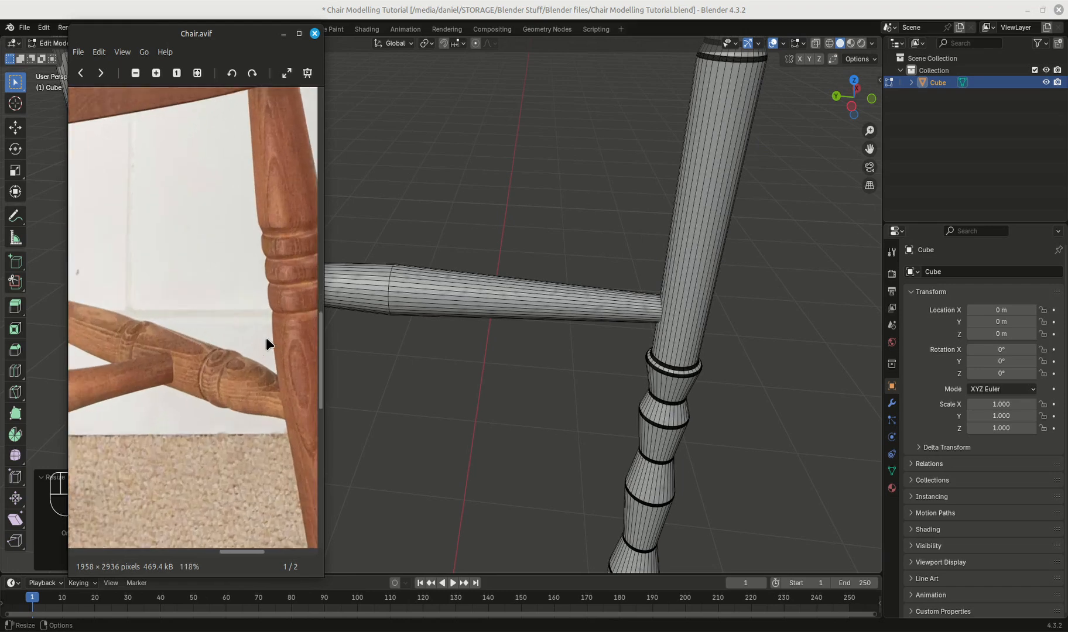
left_click_drag(258, 351, 318, 356)
scroll(197, 353, "down", 5)
left_click(283, 33)
- Select the entire tapered bar and, in top wireframe view, nudge it about -0.006 m along X to centre it on its legs
middle_click_drag(375, 287, 508, 324)
scroll(515, 282, "up", 5)
left_click_drag(478, 242, 535, 312)
key("ctrl+l")
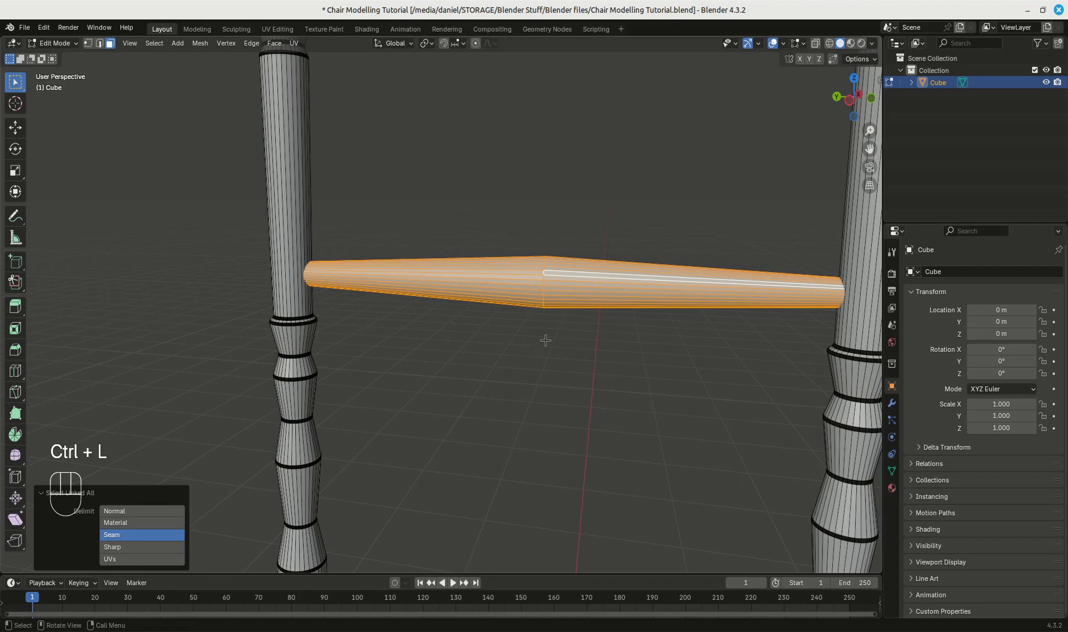
scroll(544, 346, "down", 3)
key("KP_7")
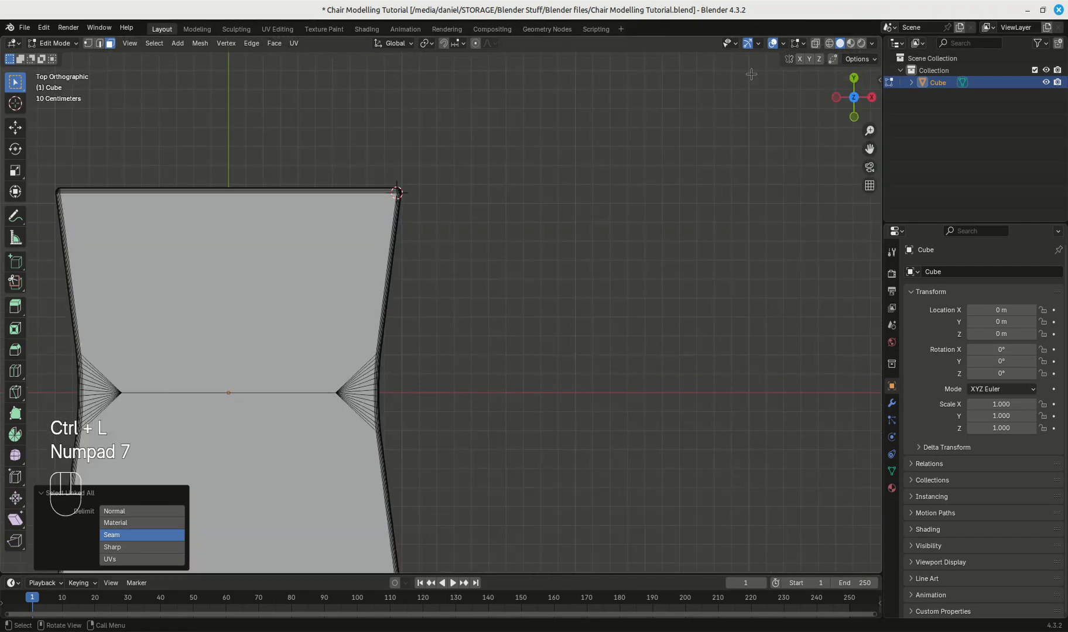
left_click(829, 43)
middle_click_drag(514, 360, 655, 261, "shift")
key("g")
left_click(654, 263)
- Duplicate the tapered bar about -1.418 m along X onto the opposite pair of legs and return to solid shading
key("shift+d")
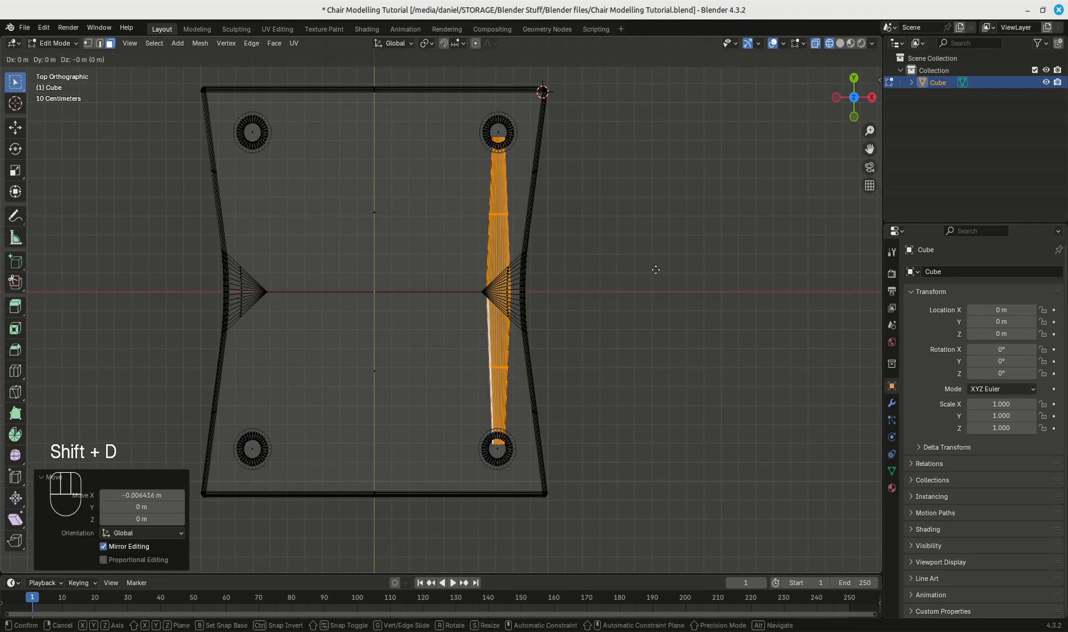
key("x")
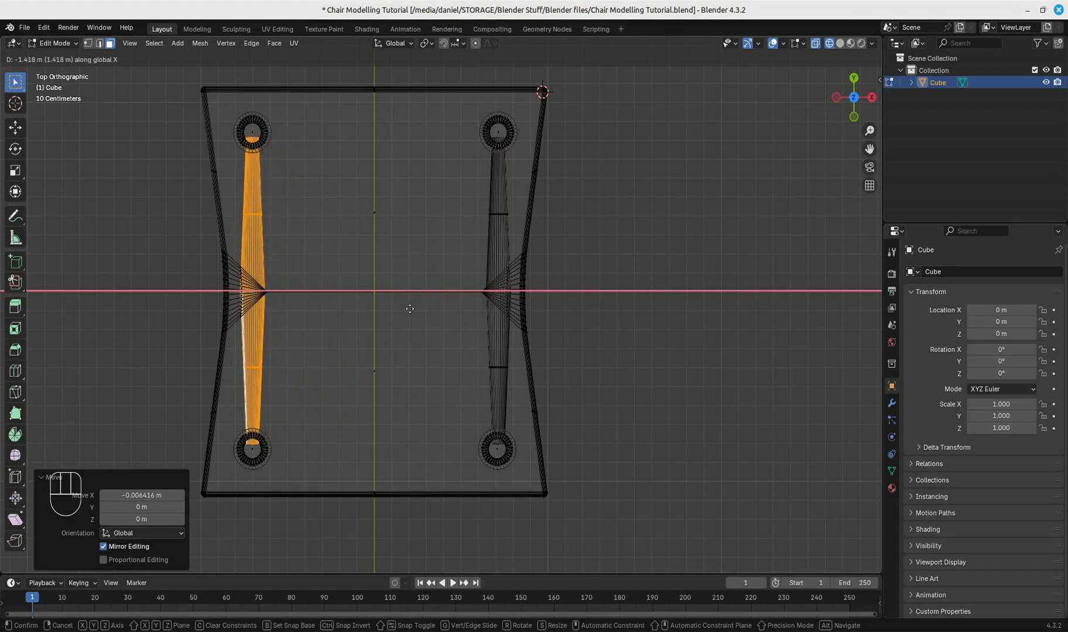
left_click(410, 308)
middle_click_drag(409, 308, 856, 63)
left_click(729, 272)
left_click(841, 43)
mouse_move(594, 250)
middle_mouse_down()
mouse_move(650, 251)
mouse_move(655, 262)
mouse_move(596, 373)
middle_mouse_up()
scroll(651, 250, "down", 5)
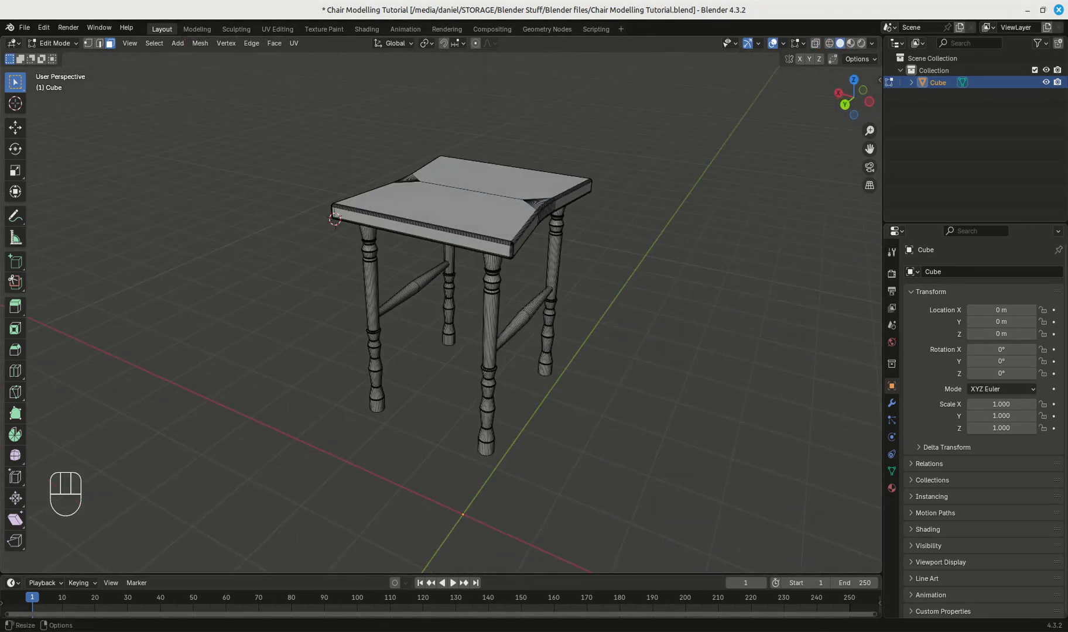
- Select the copied side bar, duplicate it in place in top wireframe view and rotate the new copy 90°
left_click(304, 590)
scroll(123, 336, "down", 8)
left_click_drag(513, 320, 530, 332)
key("ctrl+l")
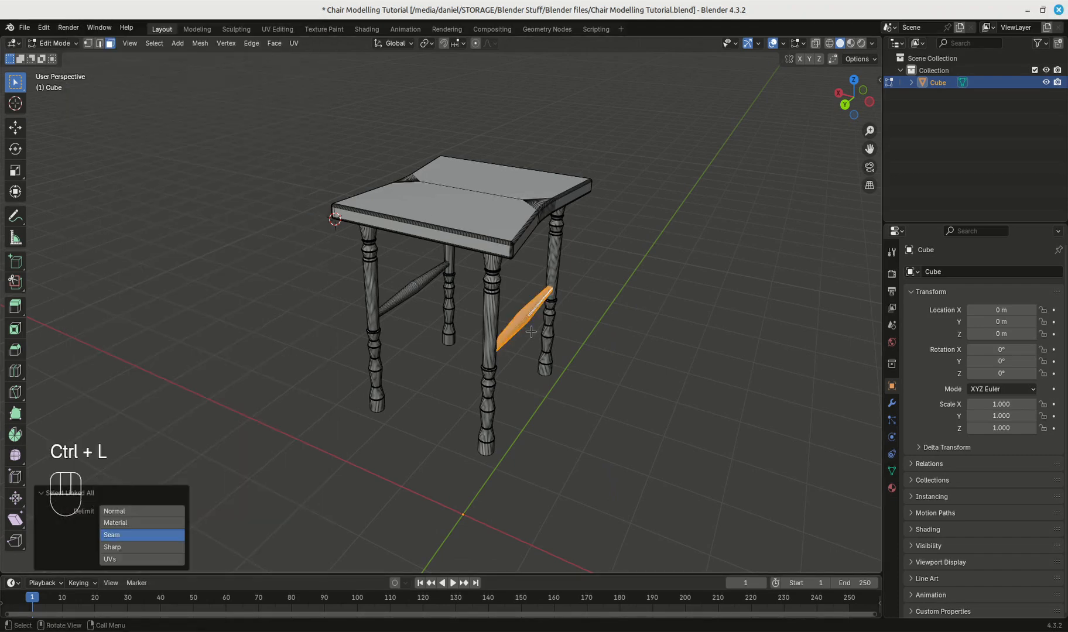
key("KP_7")
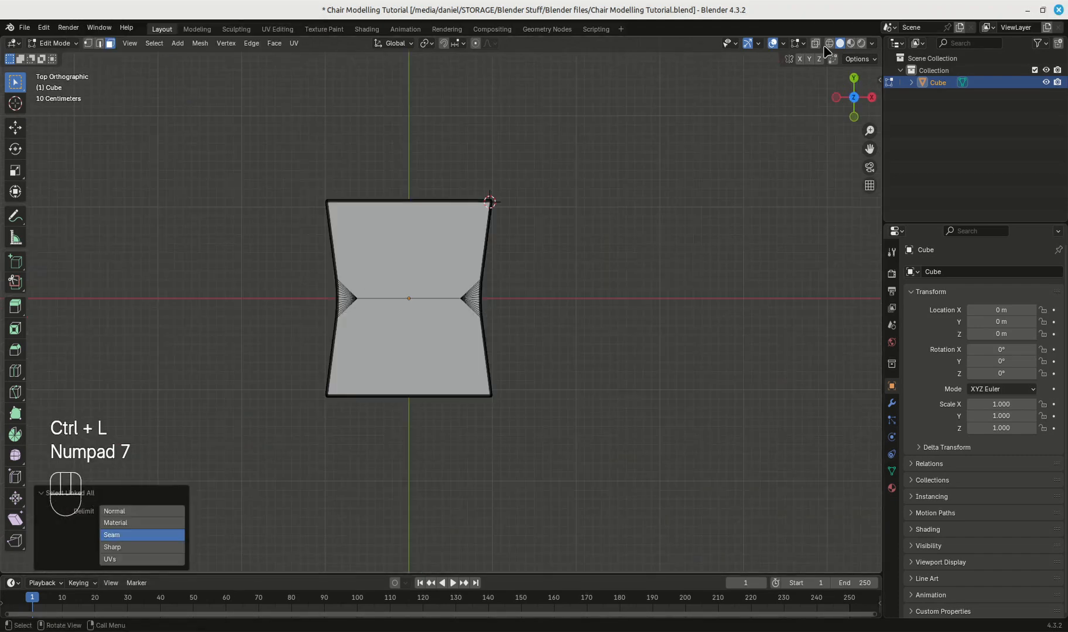
left_click(829, 43)
scroll(510, 212, "up", 4)
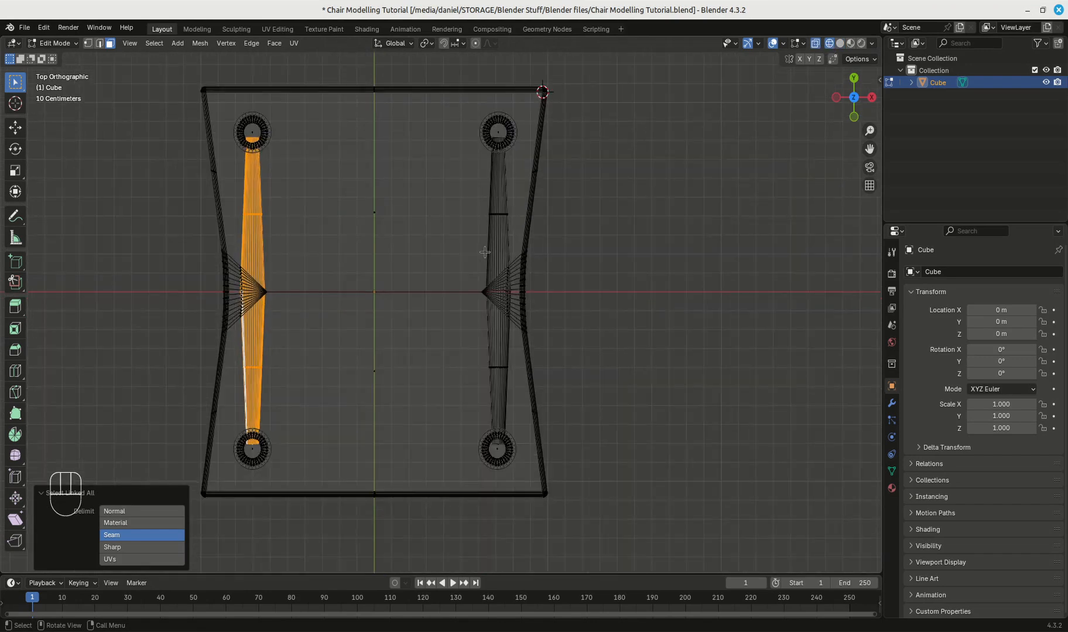
key("shift+d")
key("r")
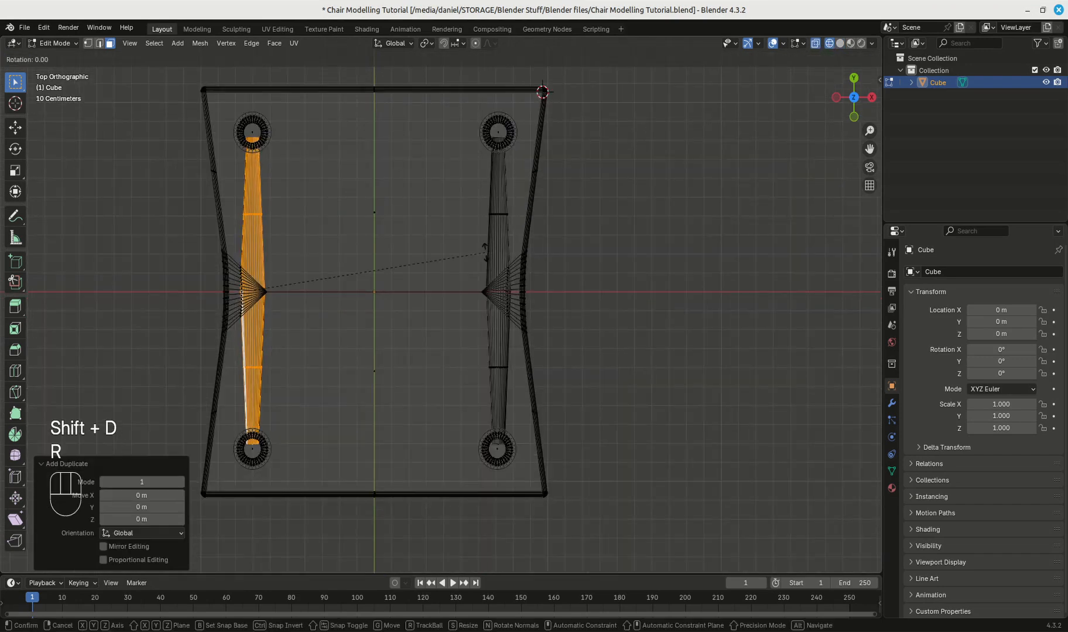
key("9")
key("0")
key("KP_Enter")
- Move the rotated bar about 0.725 m along X so it is centred between the two side bars
key("g")
key("x")
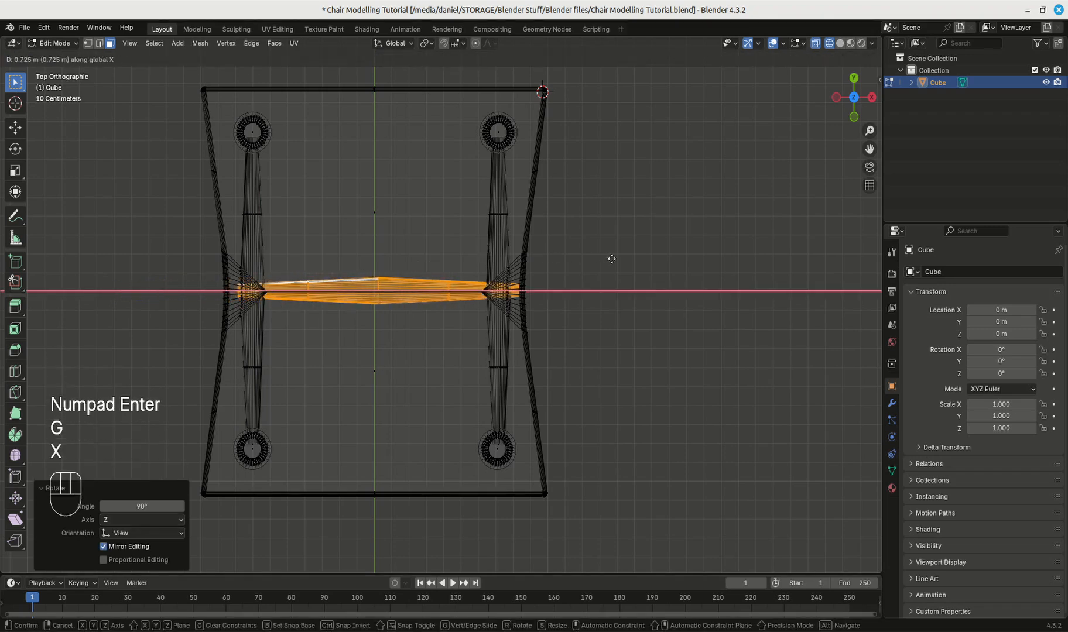
left_click(611, 258)
- Select the end faces of the crossbar between the side bars and scale them
middle_click_drag(599, 260, 693, 140)
left_click(297, 304, "shift")
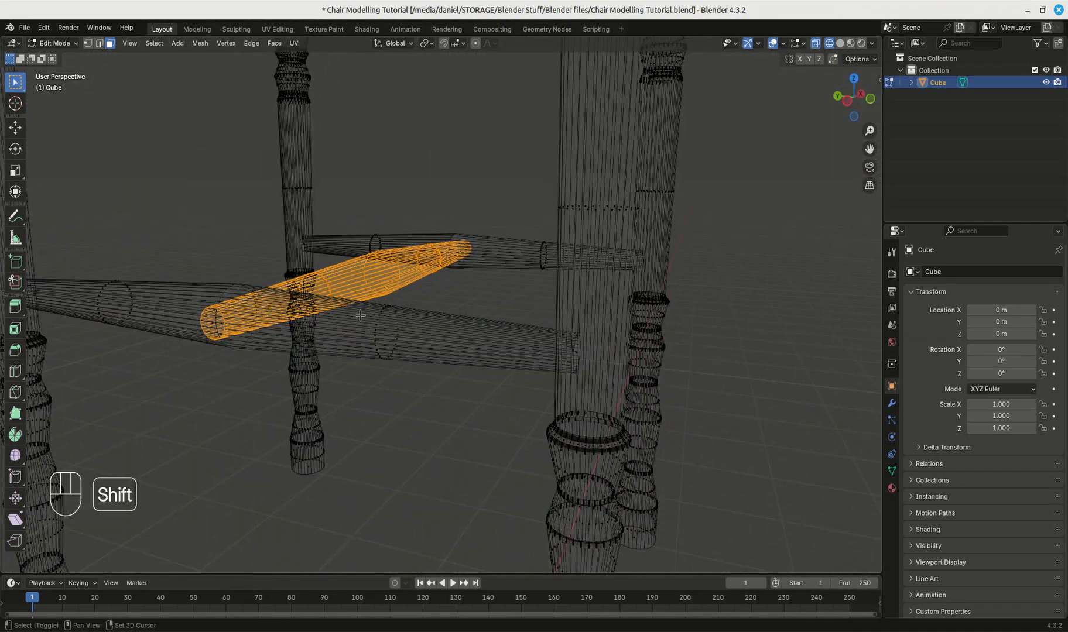
left_click(211, 324, "shift")
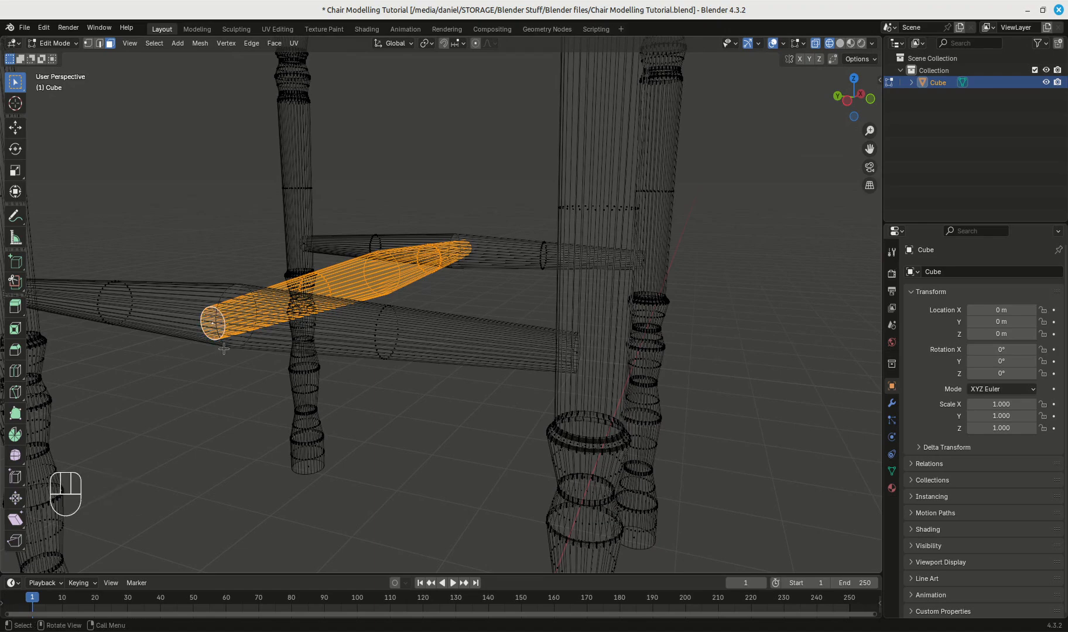
left_click(227, 196)
left_click(211, 324)
middle_click_drag(354, 263, 494, 325)
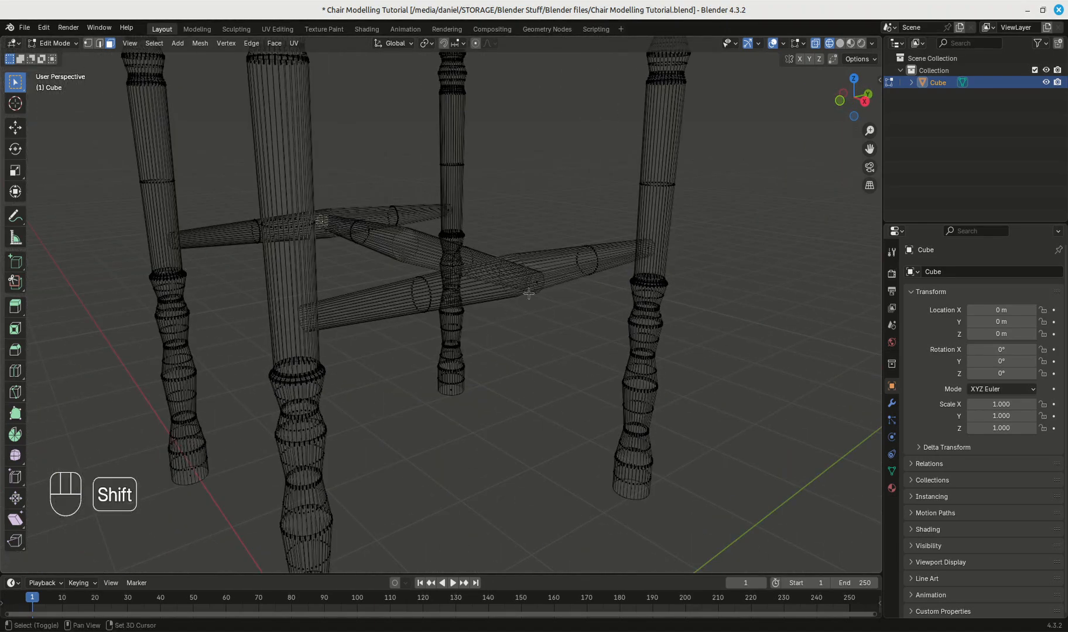
middle_click_drag(566, 353, 642, 353)
key("s")
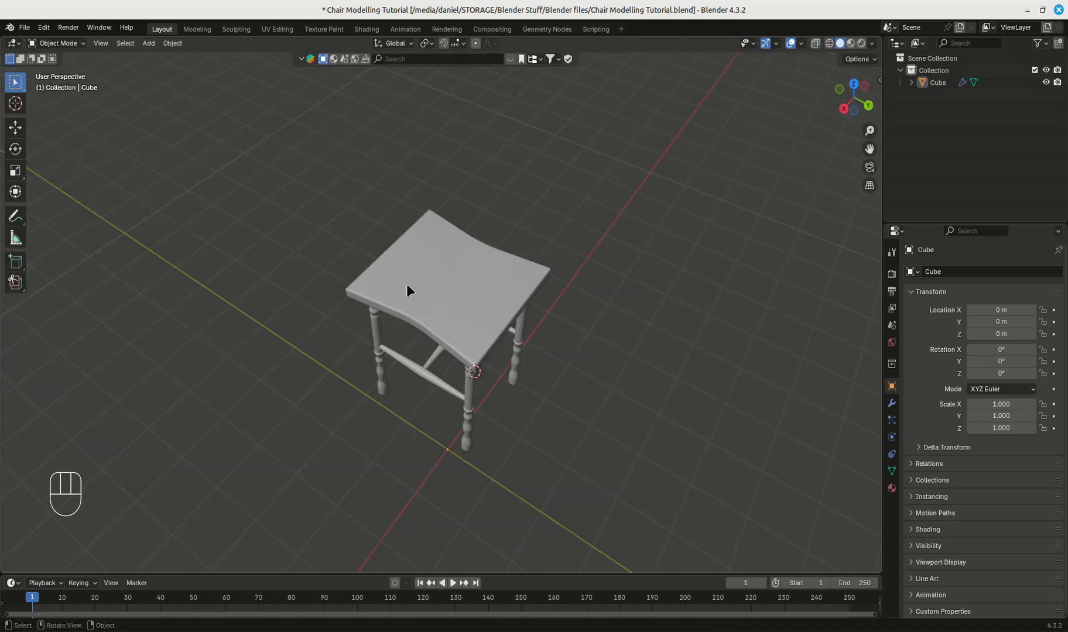
- Edit the chair mesh and snap the 3D cursor to the seat's top face on the -Y half
scroll(407, 287, "up", 6)
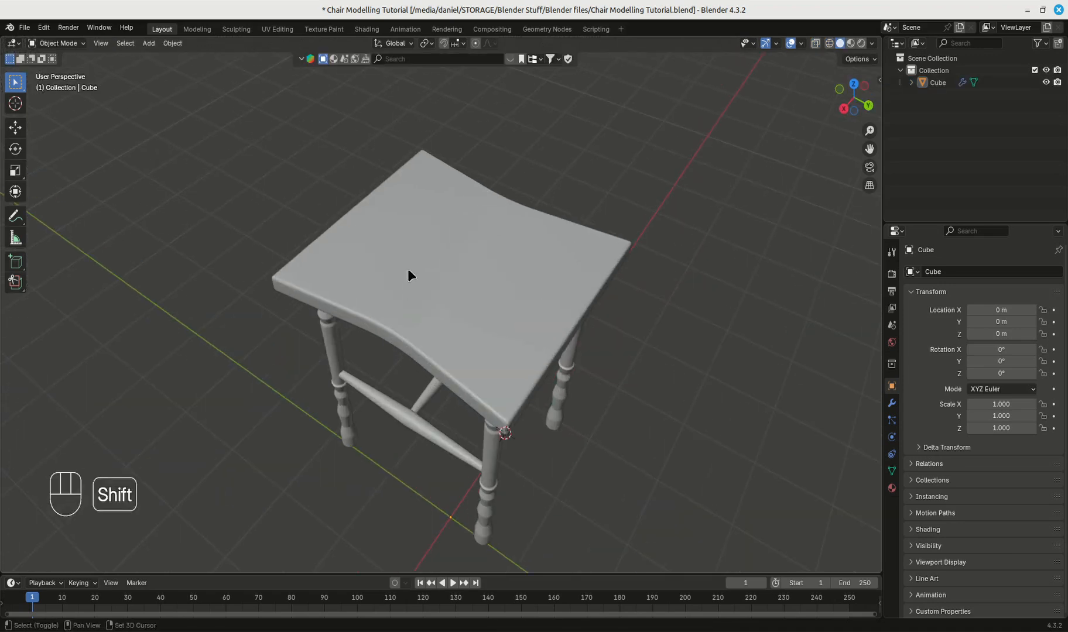
left_click(394, 306)
key("Tab")
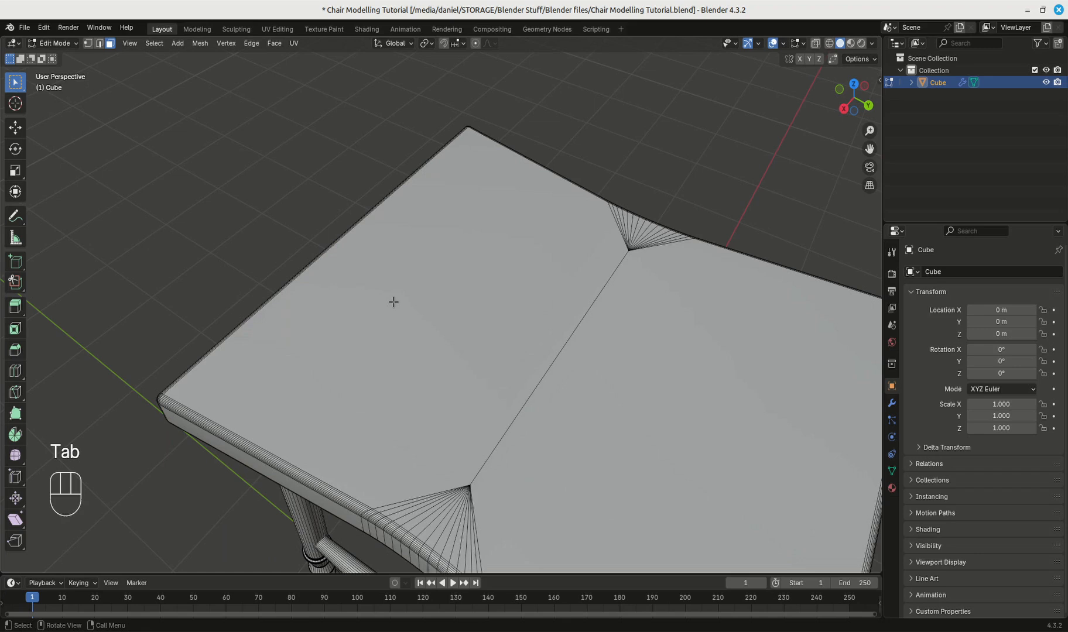
scroll(393, 301, "up", 2)
left_click(392, 292)
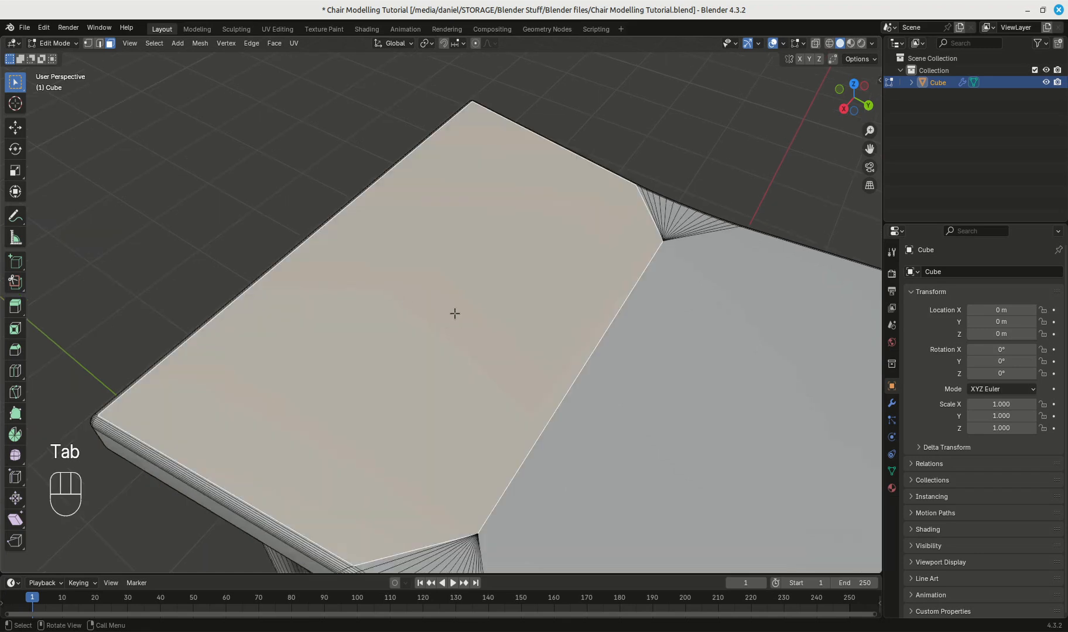
key("shift+s")
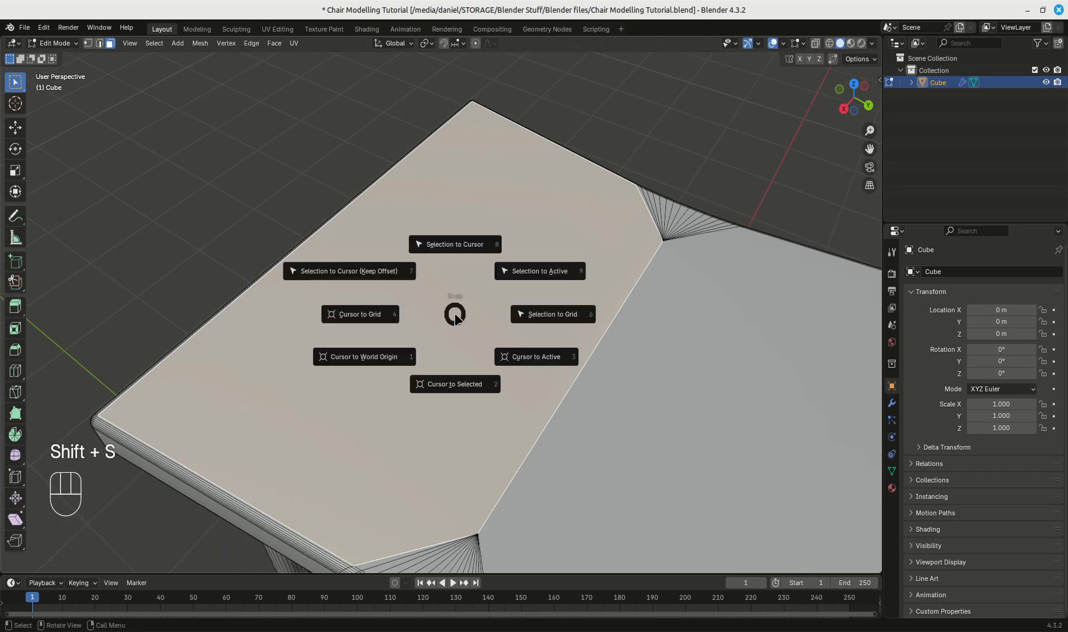
left_click(460, 383)
- Add a cube at the 3D cursor, scale it to about 0.084 and show it in front wireframe view
key("shift+a")
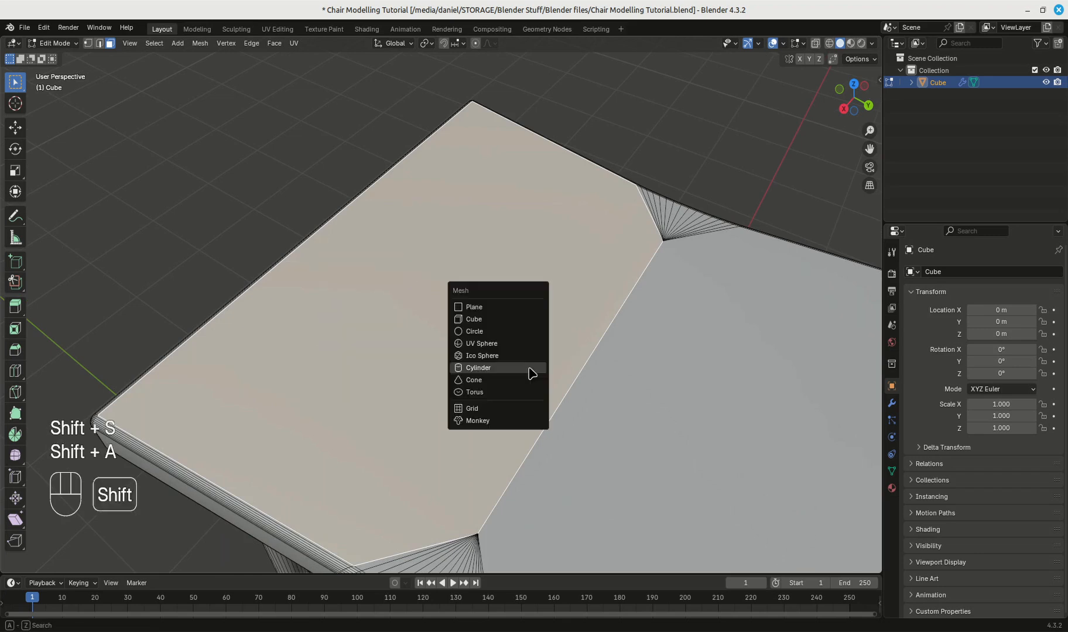
left_click(513, 325)
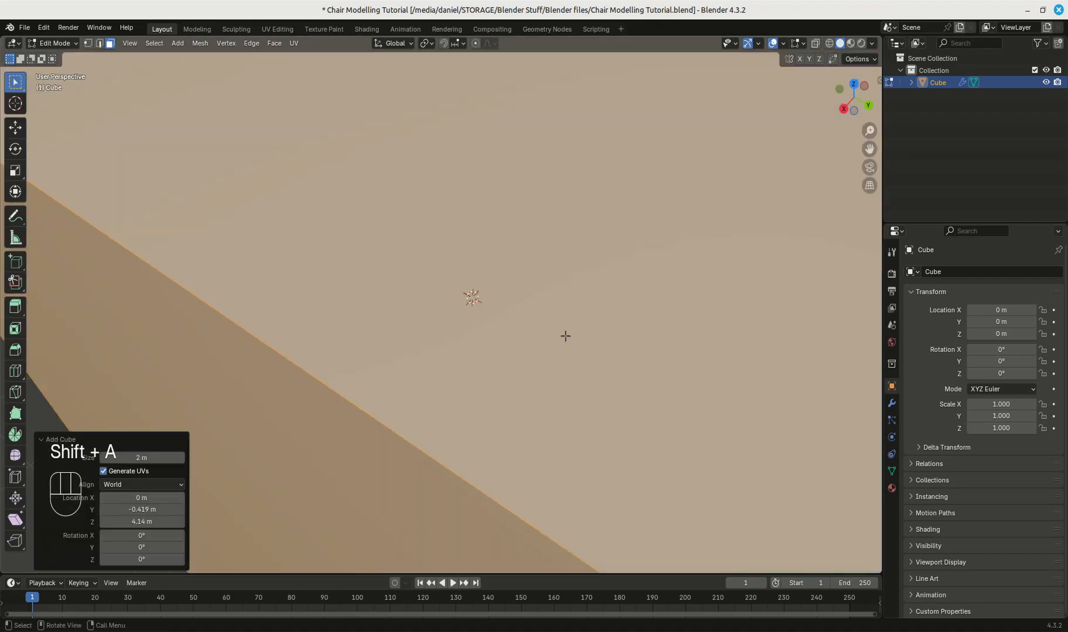
key("s")
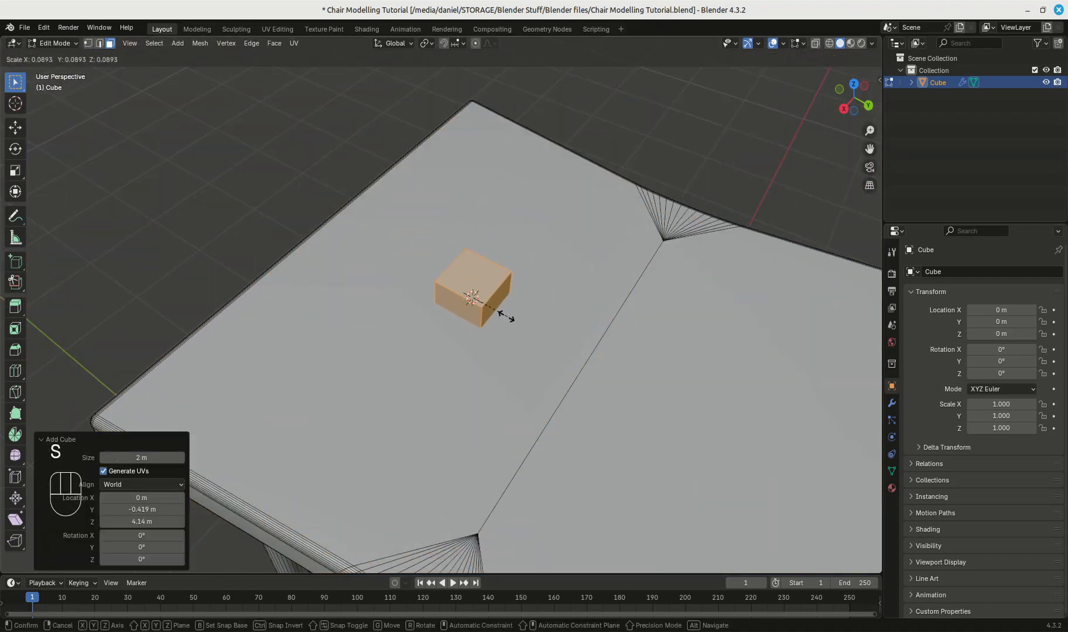
left_click(504, 315)
key("KP_1")
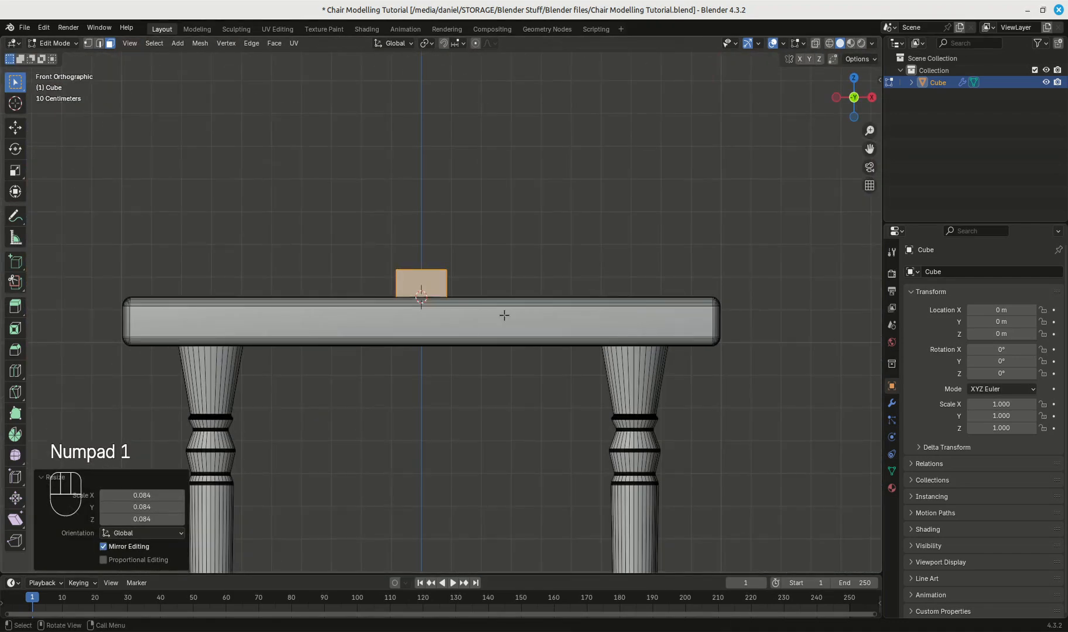
scroll(511, 299, "up", 6)
scroll(515, 300, "up", 2, "shift")
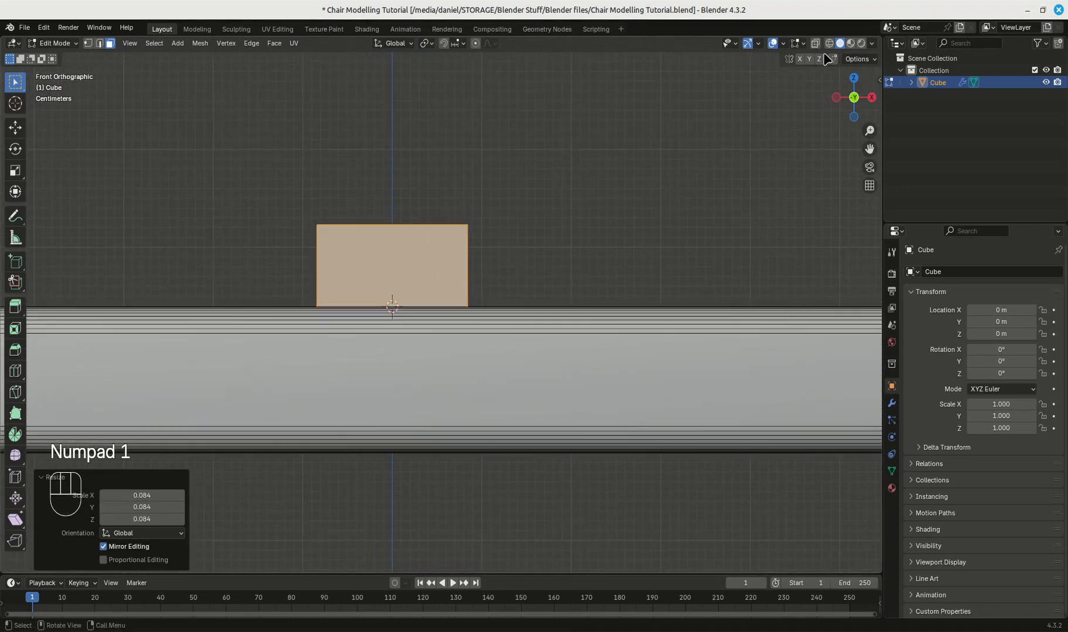
left_click(830, 43)
scroll(418, 230, "up", 4)
key("f")
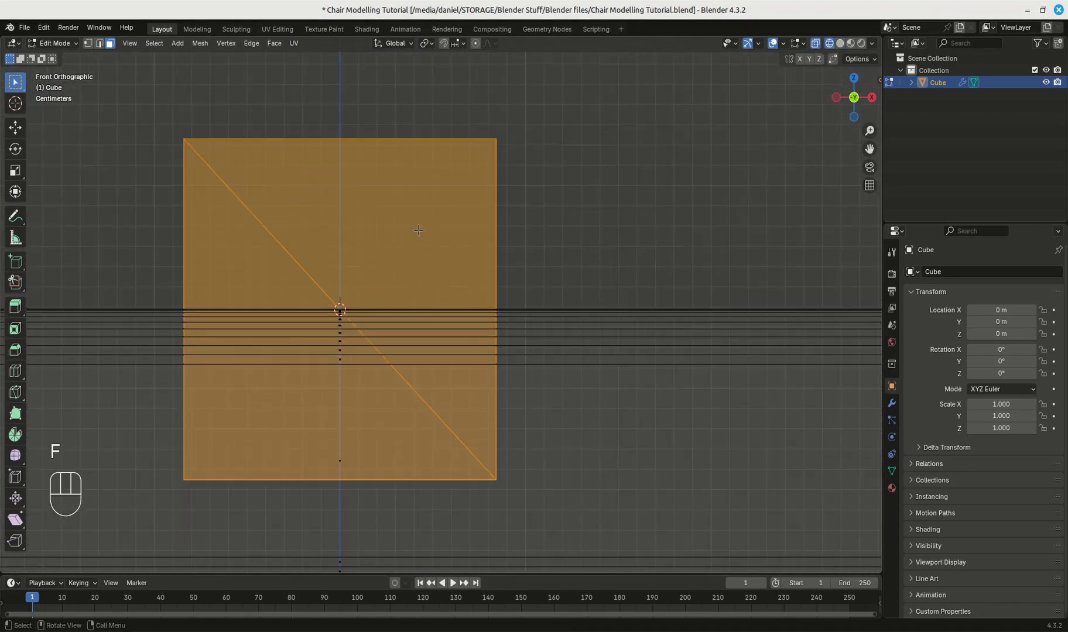
right_click(418, 231)
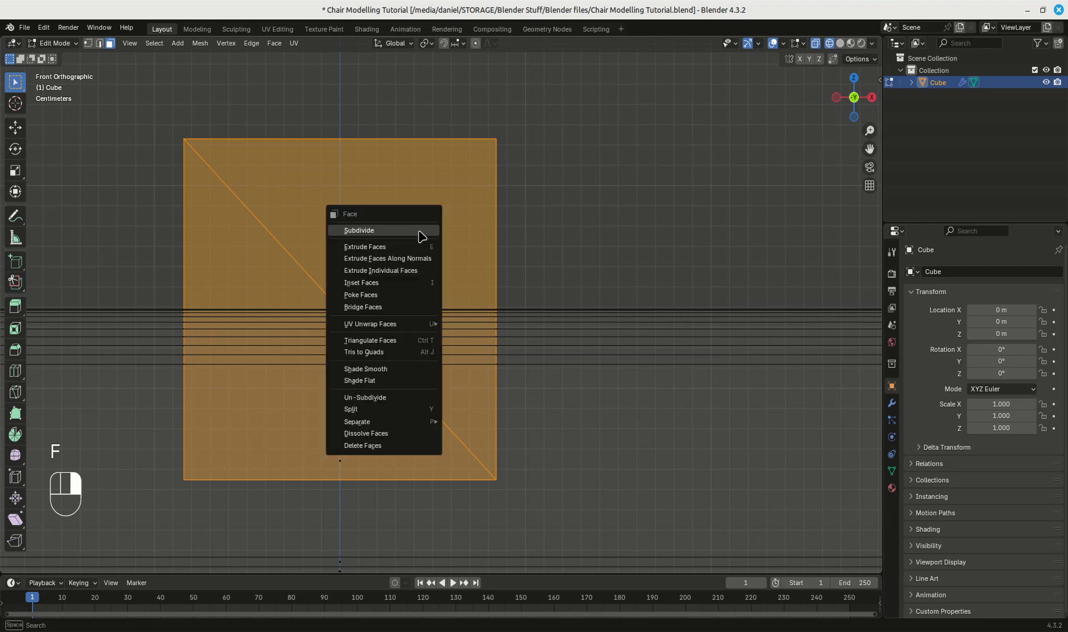
left_click(575, 195)
key("ctrl+z")
key("ctrl+z")
- Raise the cube about 0.084 m along Z so it rests on the seat, and return to solid shading
key("g")
key("z")
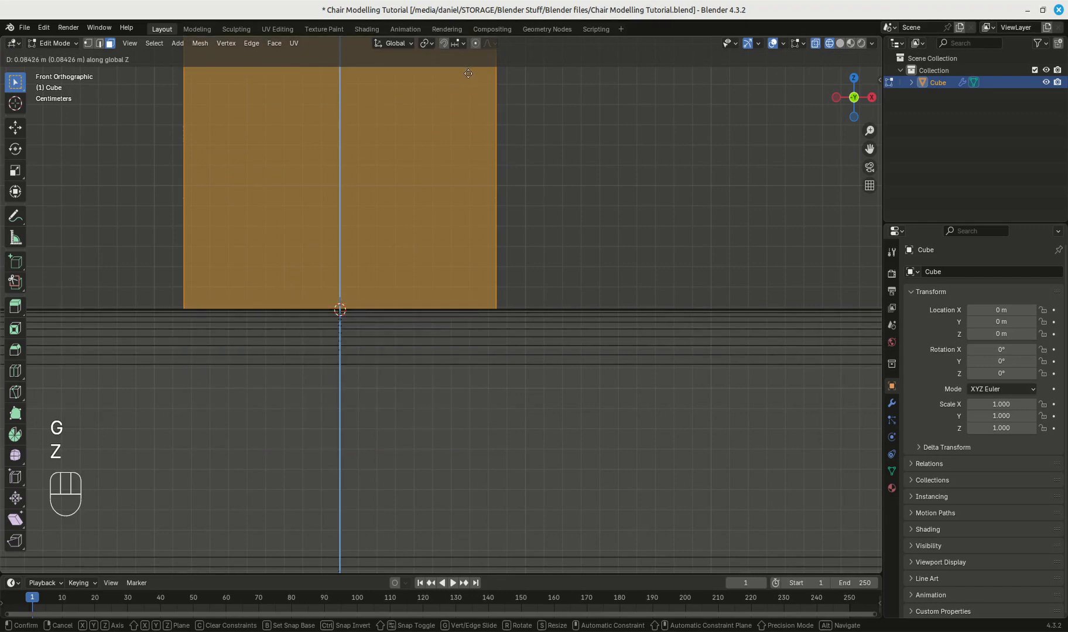
left_click(468, 73)
scroll(522, 152, "down", 5)
mouse_move(522, 152)
middle_mouse_down()
mouse_move(481, 183)
mouse_move(355, 229)
mouse_move(336, 225)
mouse_move(326, 197)
middle_mouse_up()
left_click(842, 44)
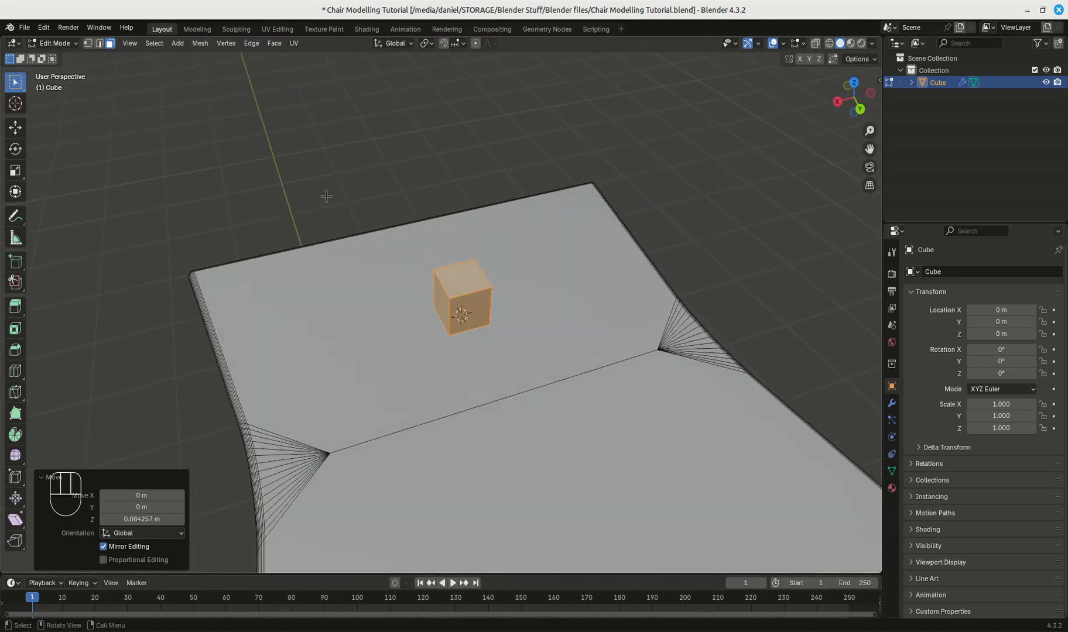
- Move the cube about -0.354 m along Y and -0.705 m along X towards the seat corner
key("g")
key("y")
left_click(307, 139)
key("g")
key("x")
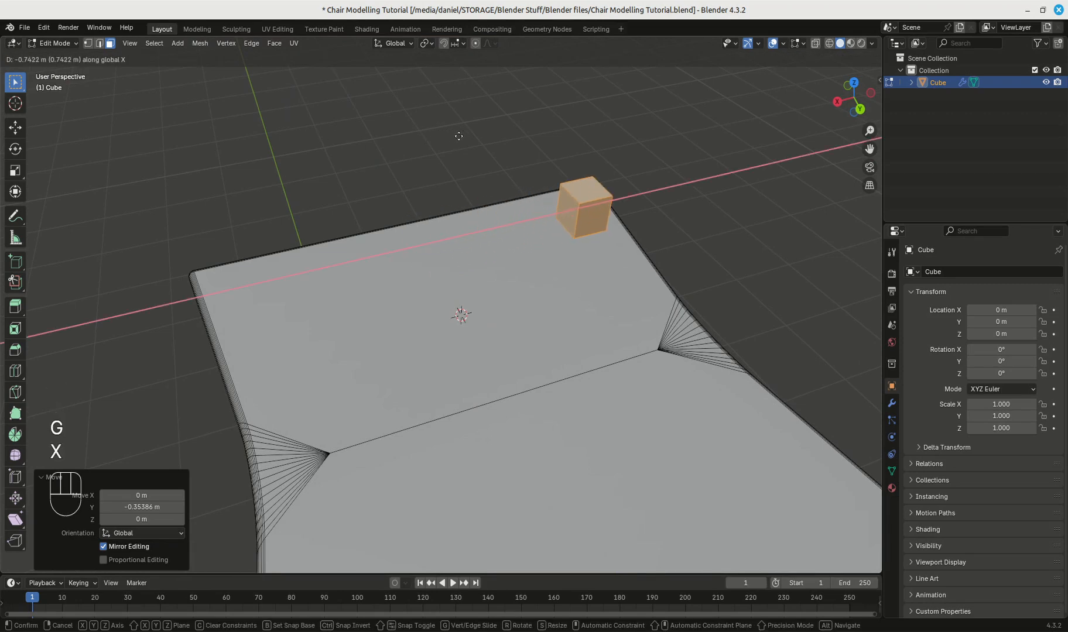
left_click(455, 135)
- In top view, nudge the cube about -0.015 m in X and -0.080 m in Y towards the corner
middle_click_drag(456, 136, 467, 511)
key("KP_7")
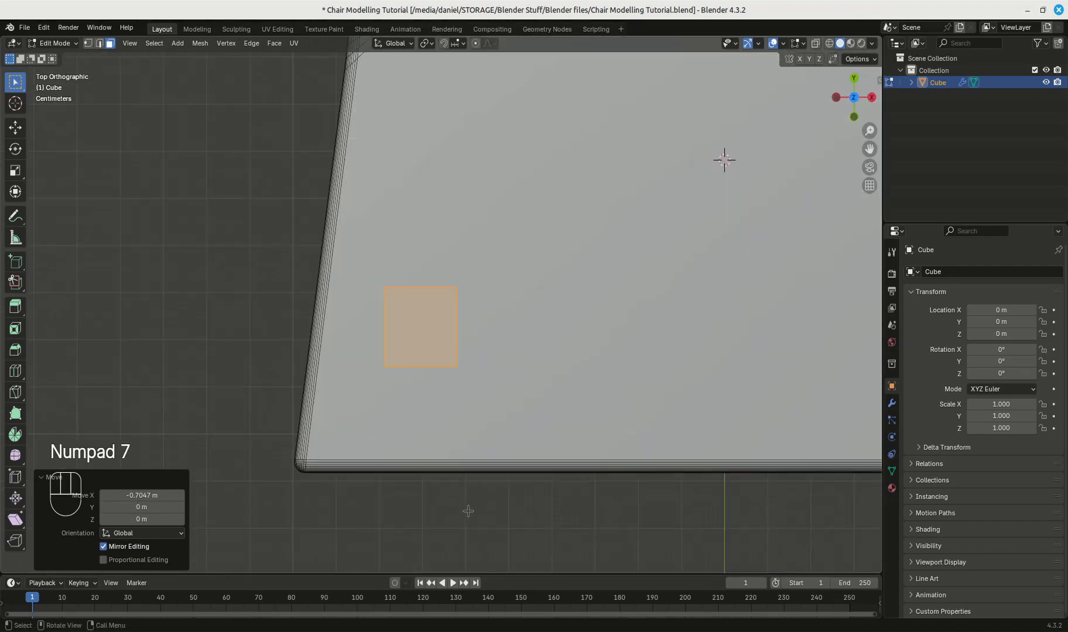
key("g")
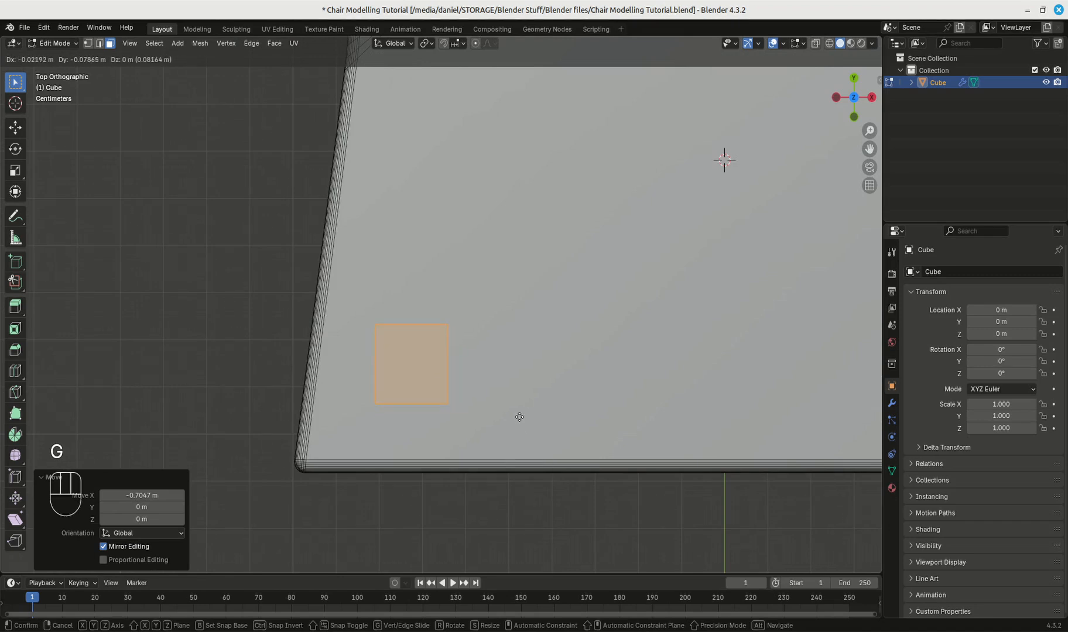
left_click(522, 417)
scroll(522, 417, "down", 8)
middle_click_drag(521, 417, 729, 384)
scroll(624, 371, "up", 5)
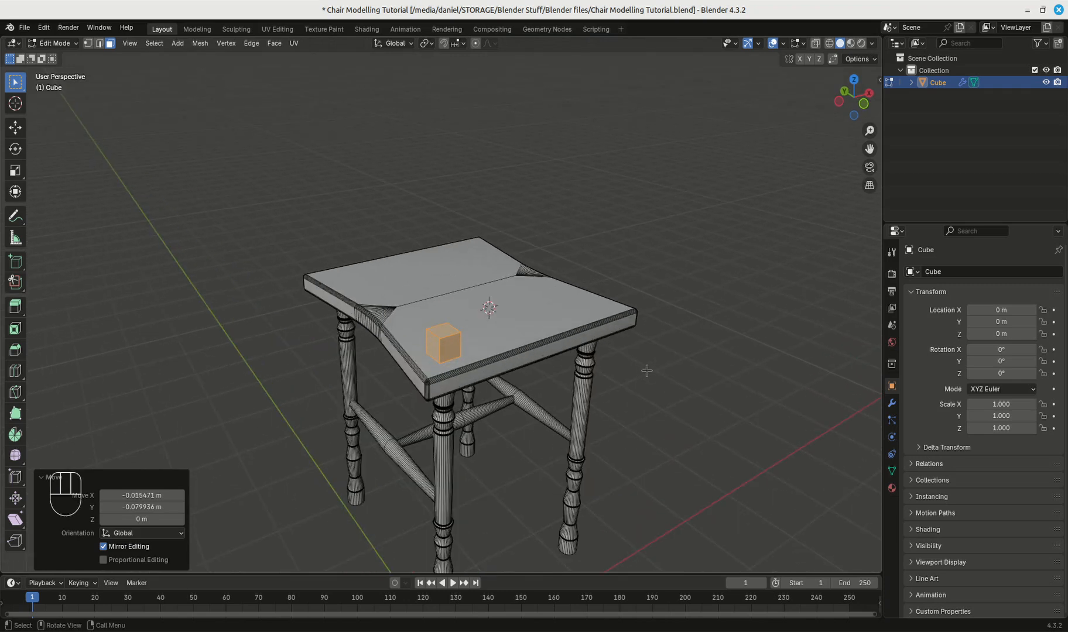
- Examine how the back posts meet the seat in the reference photo Chair.avif
left_click(327, 622)
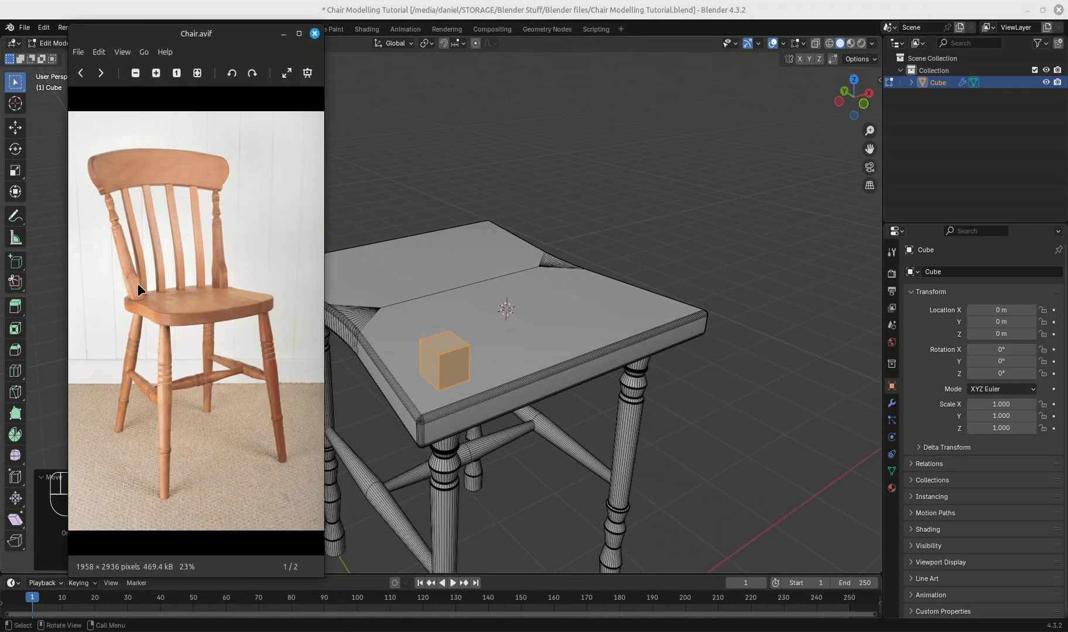
left_click(282, 33)
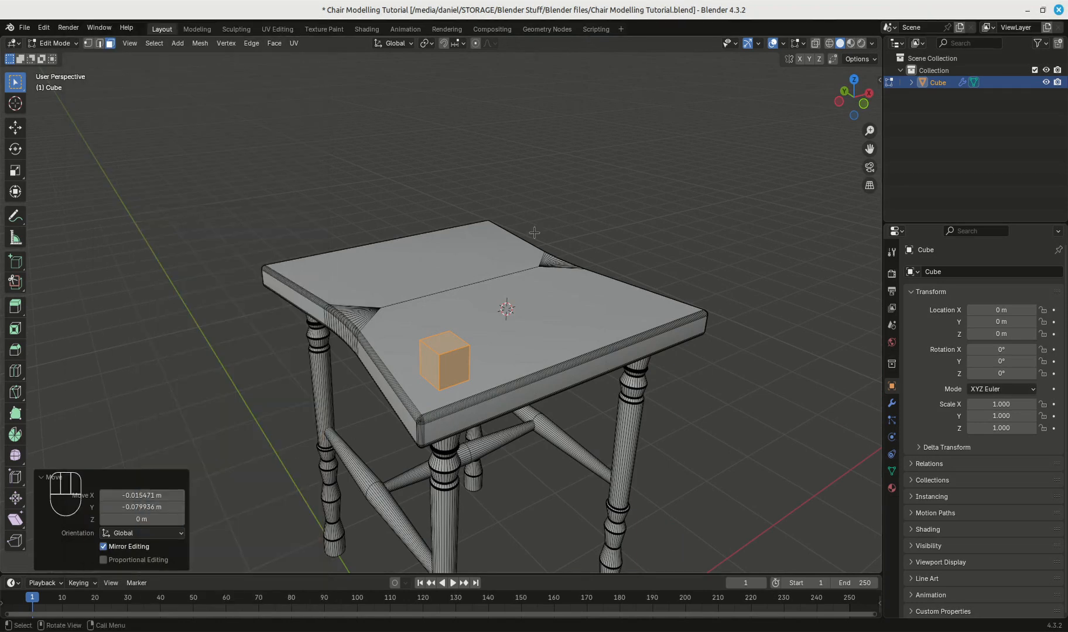
middle_click_drag(658, 417, 602, 405)
scroll(621, 436, "up", 1)
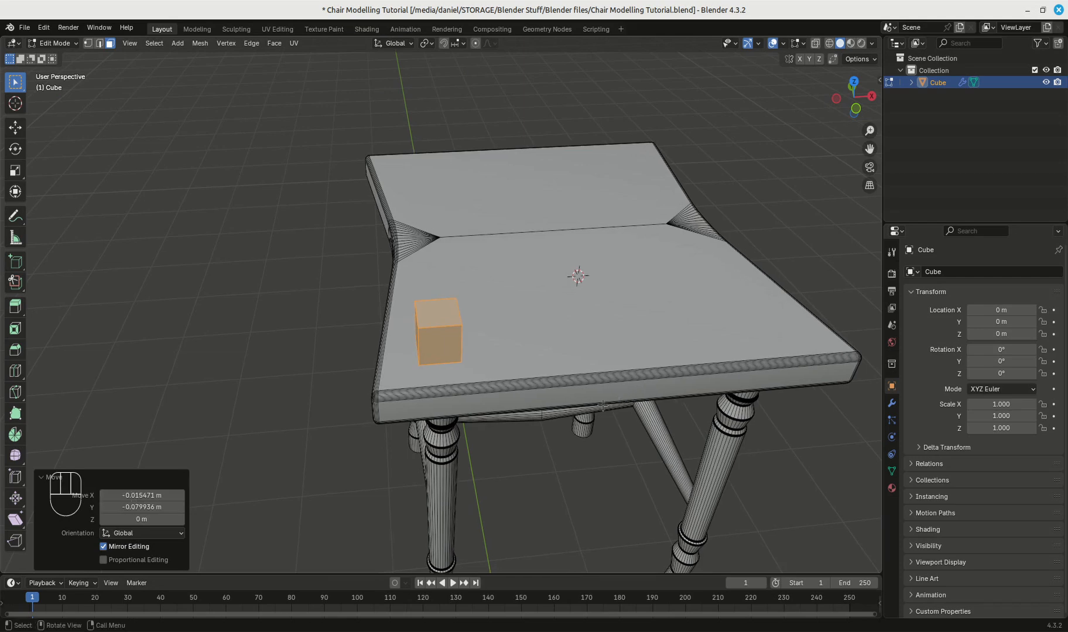
- Select only the top face of the small cube and activate the Shear tool
left_click(441, 319)
middle_click_drag(441, 319, 54, 457)
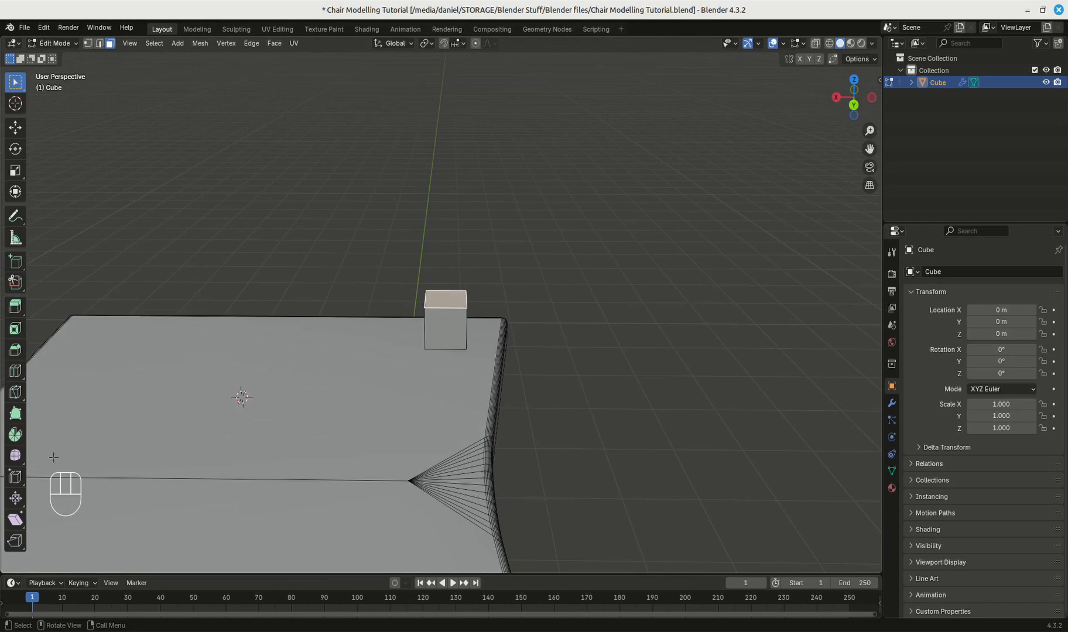
left_click(16, 519)
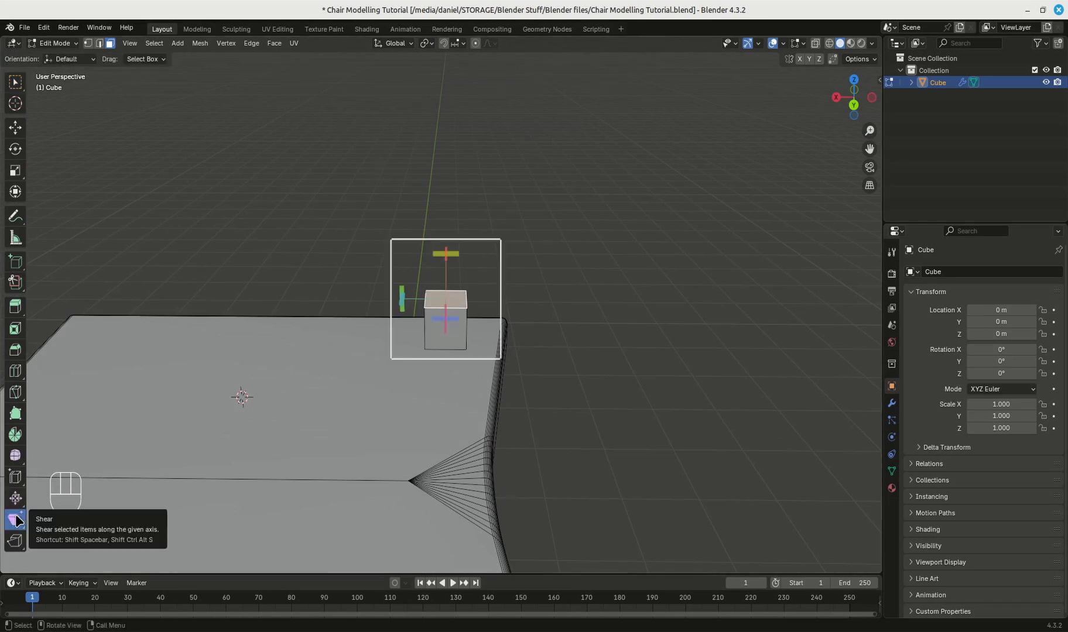
scroll(520, 374, "up", 2)
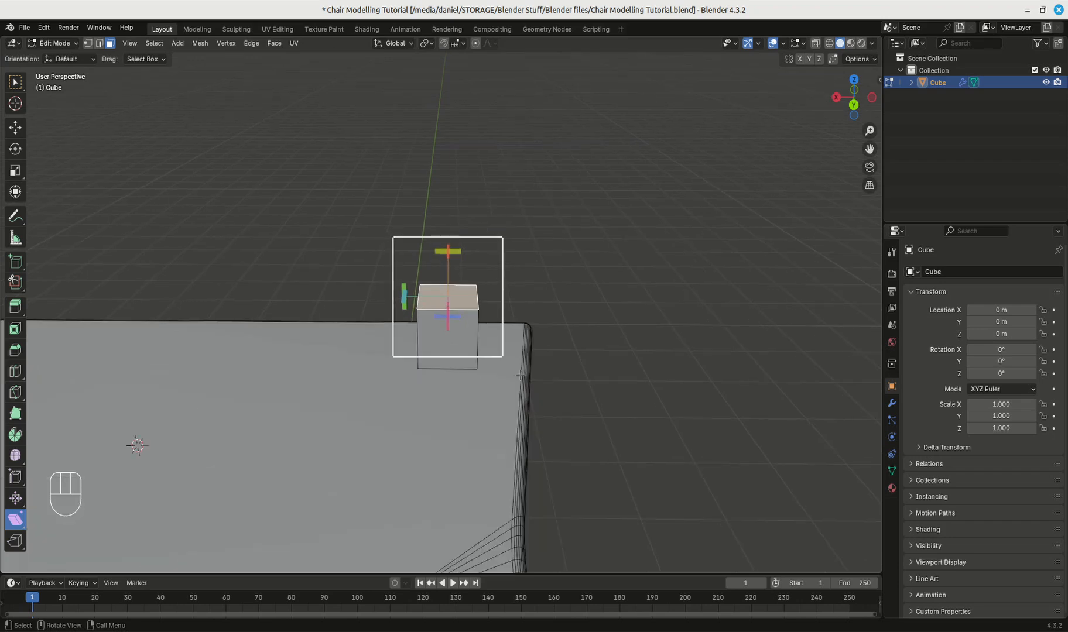
- Try shearing the cube's top face along Y, with X and with Z as orthogonal axis, and undo the attempts
left_click_drag(460, 252, 459, 251)
left_click_drag(447, 254, 456, 253)
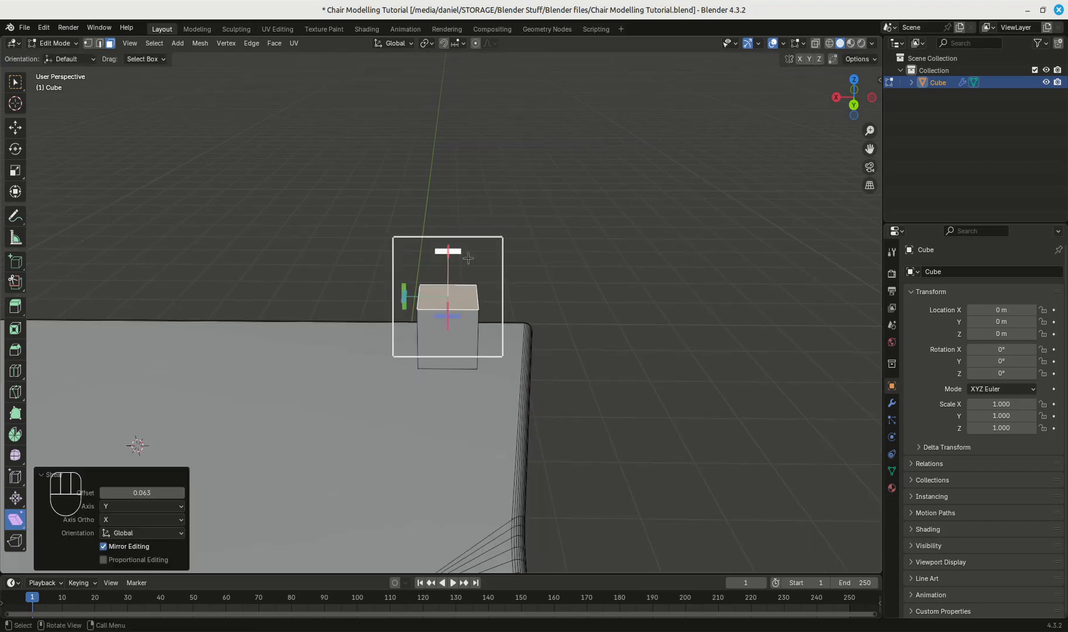
left_click_drag(449, 315, 409, 316)
right_click(433, 316)
key("ctrl+z")
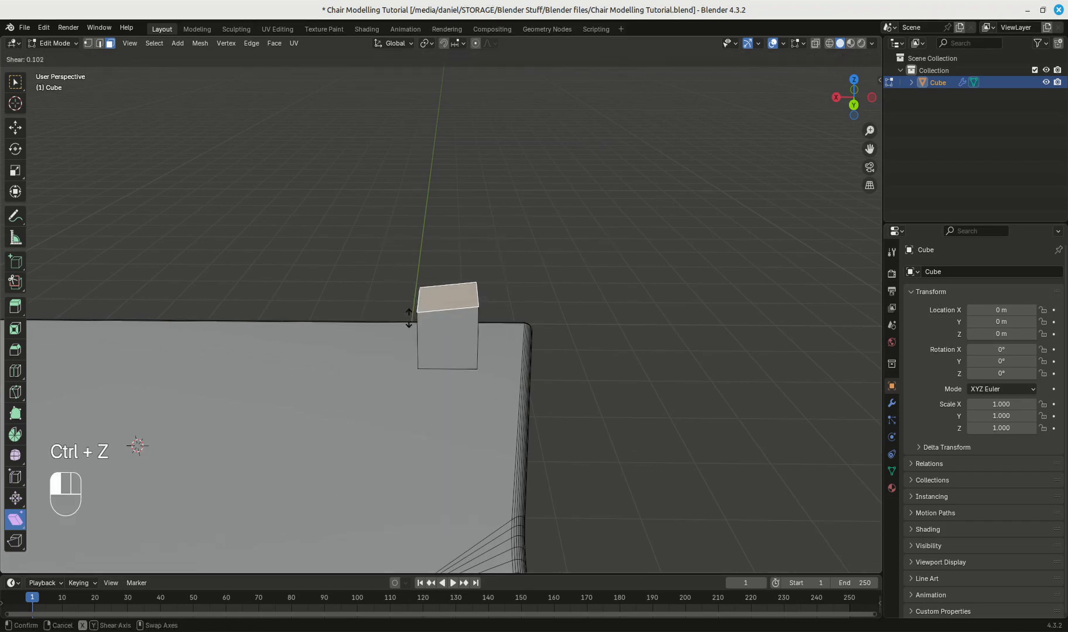
left_click_drag(422, 393, 426, 426)
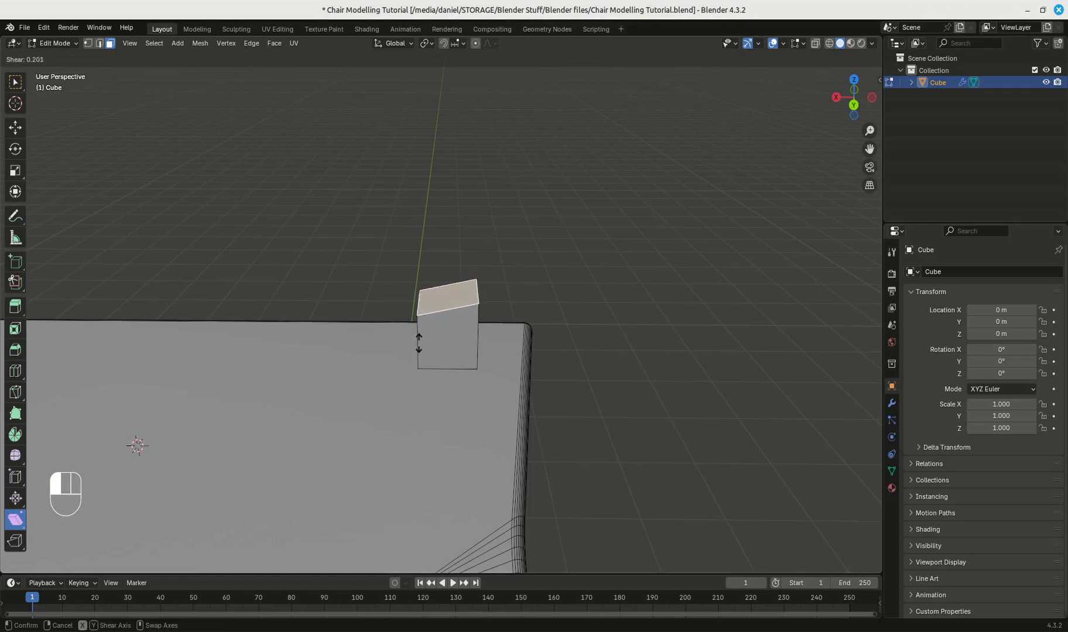
left_click_drag(418, 339, 418, 340)
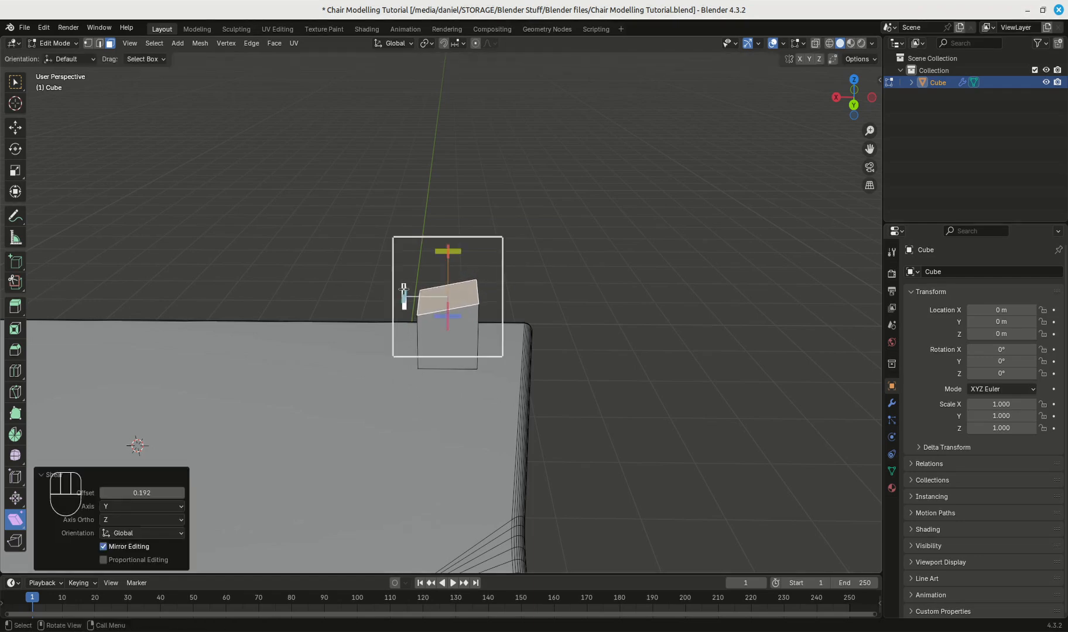
key("ctrl+z")
- Try shearing the cube's top face along Z with Y as orthogonal axis and undo it
middle_click_drag(405, 298, 379, 309)
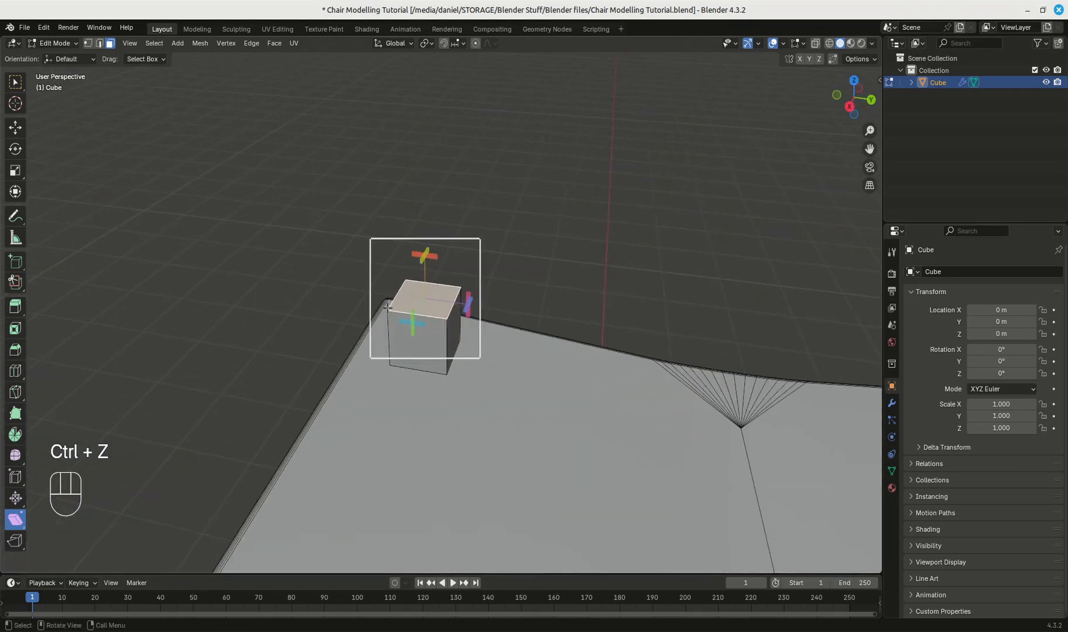
left_click_drag(412, 321, 429, 326)
key("ctrl+z")
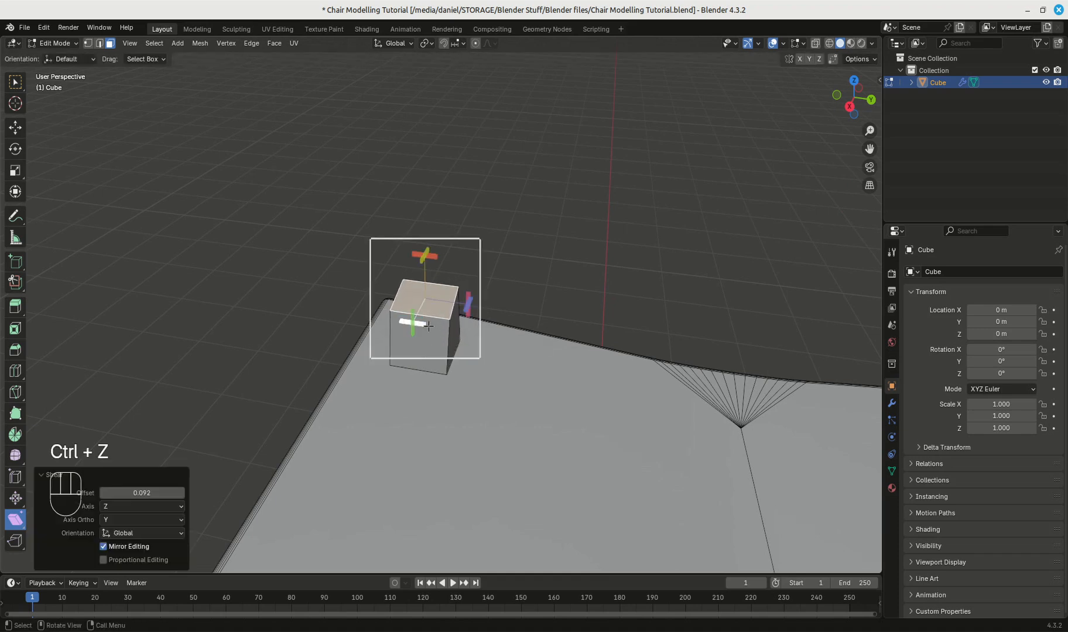
key("ctrl+z")
- Shear the cube's top face by about 0.293 along X with orthogonal axis Z, and return to the selection tool in front view
left_click_drag(470, 291, 432, 210)
scroll(564, 396, "down", 8)
middle_click_drag(568, 394, 579, 412)
scroll(578, 411, "up", 6)
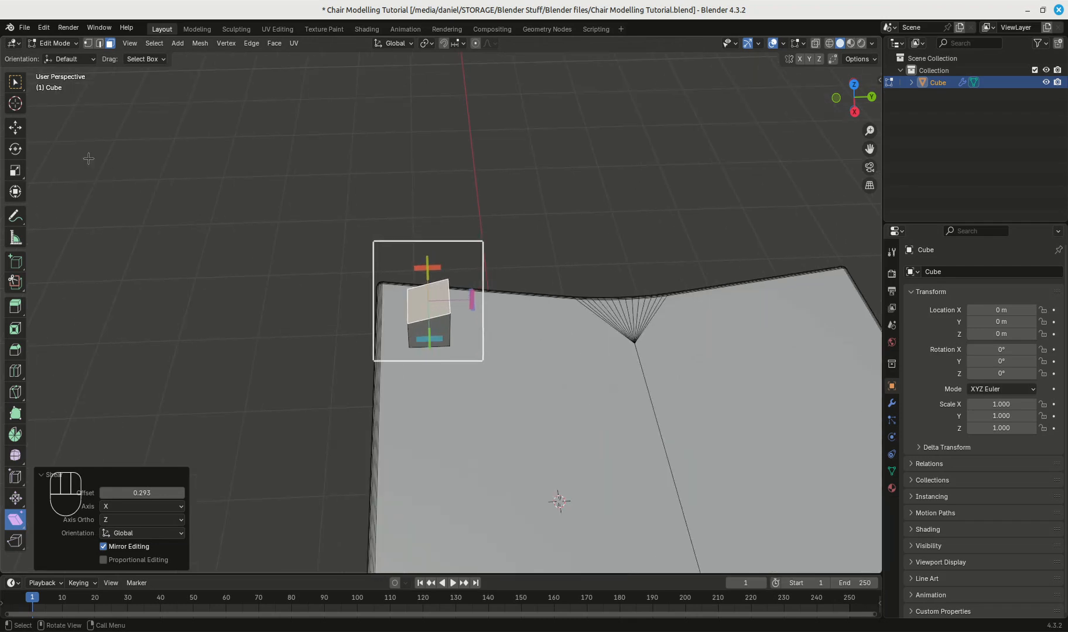
left_click(15, 82)
middle_click_drag(468, 343, 455, 310)
key("KP_1")
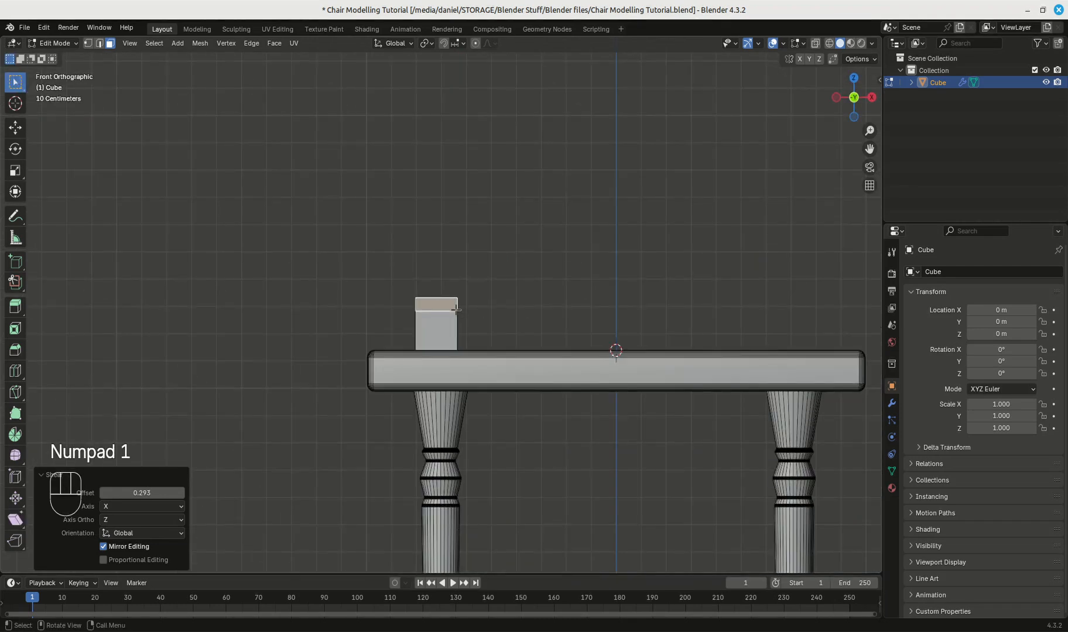
- Extrude the small cube's sheared top face about 0.997 m along its normal to form a slanted back post
key("KP_3")
scroll(517, 340, "down", 3)
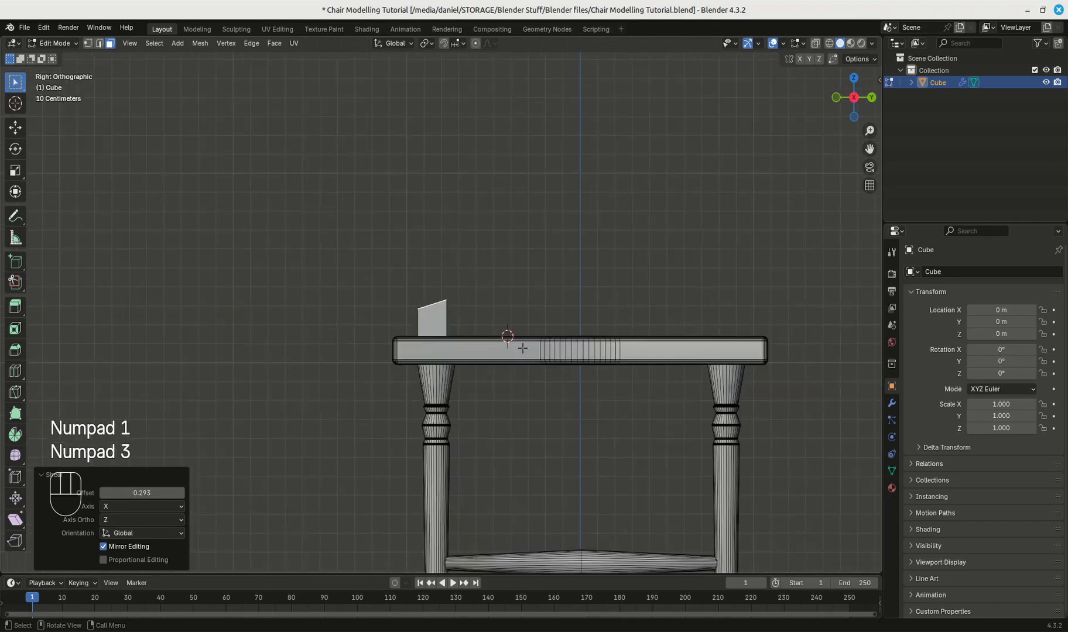
middle_click_drag(554, 301, 554, 353, "shift")
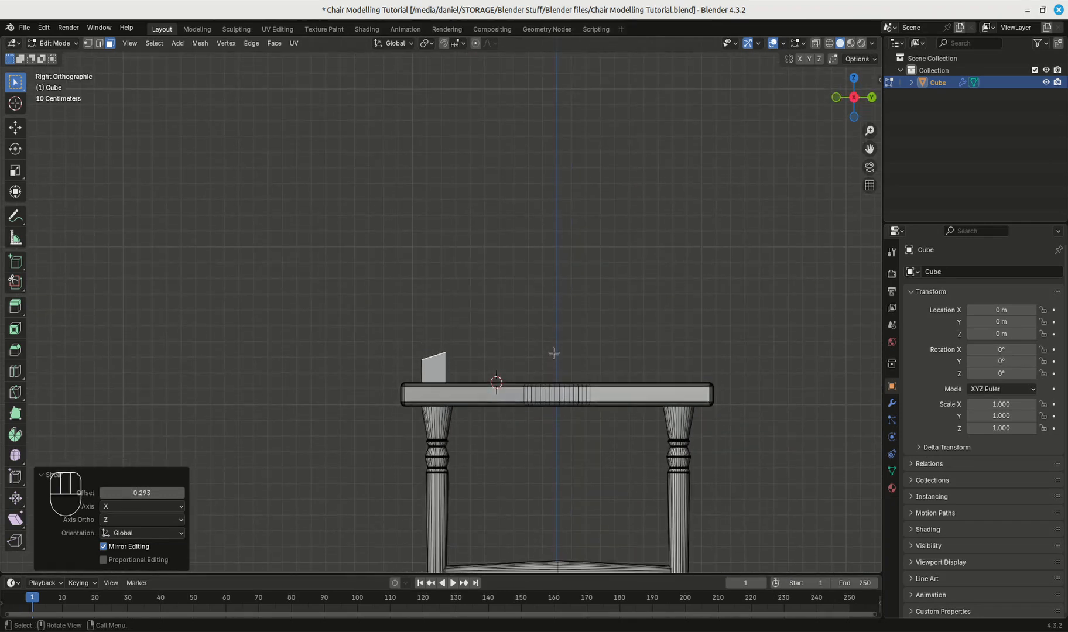
key("e")
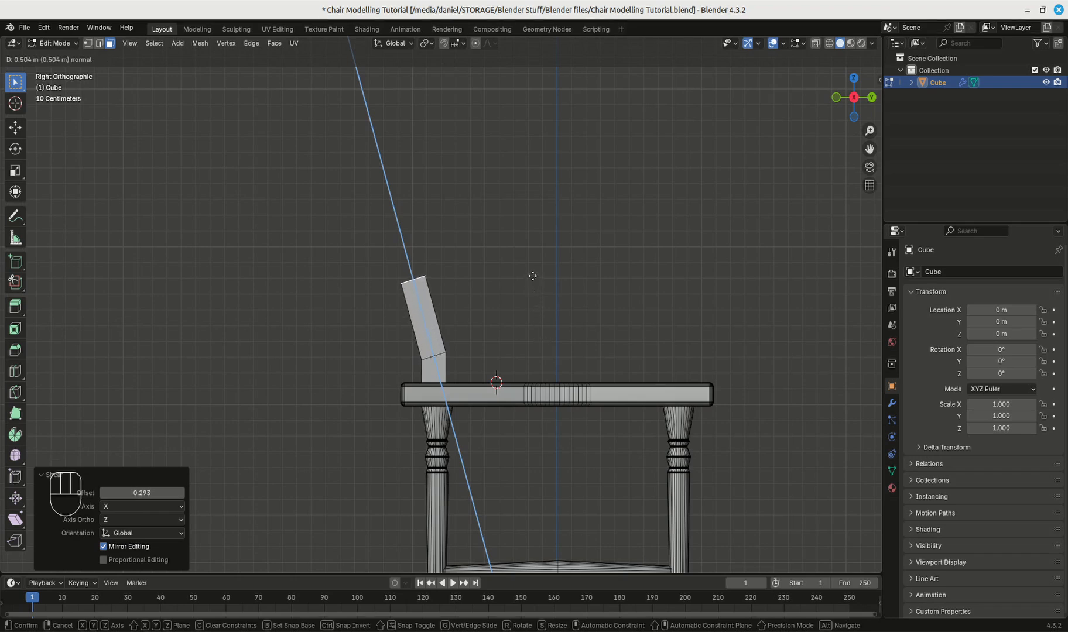
left_click(528, 197)
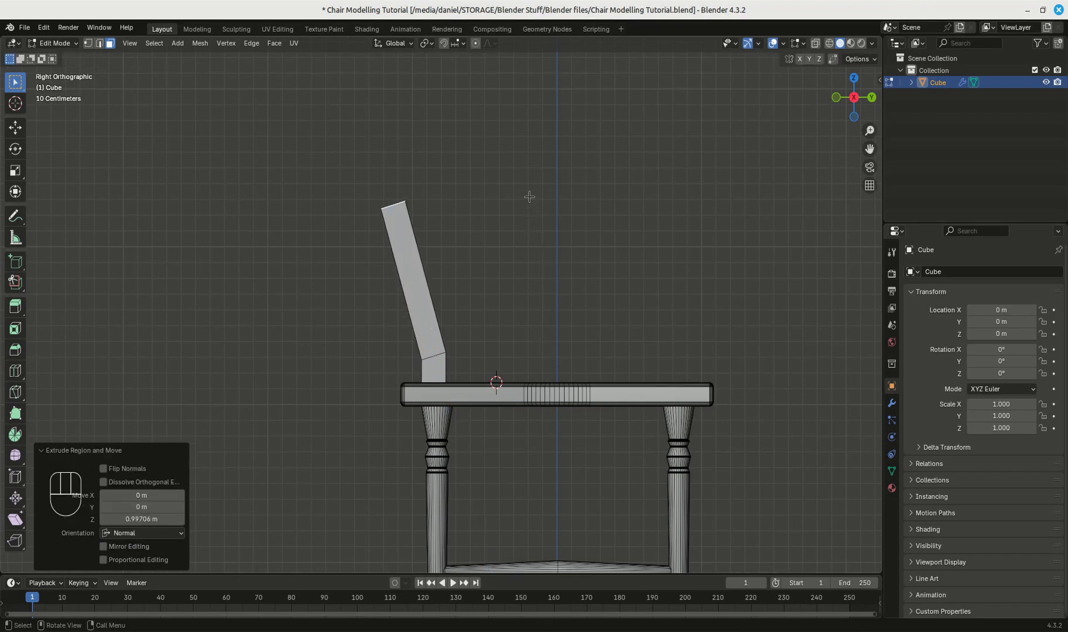
- Scale the top face of the slanted post uniformly to about 0.366 so the post tapers
key("s")
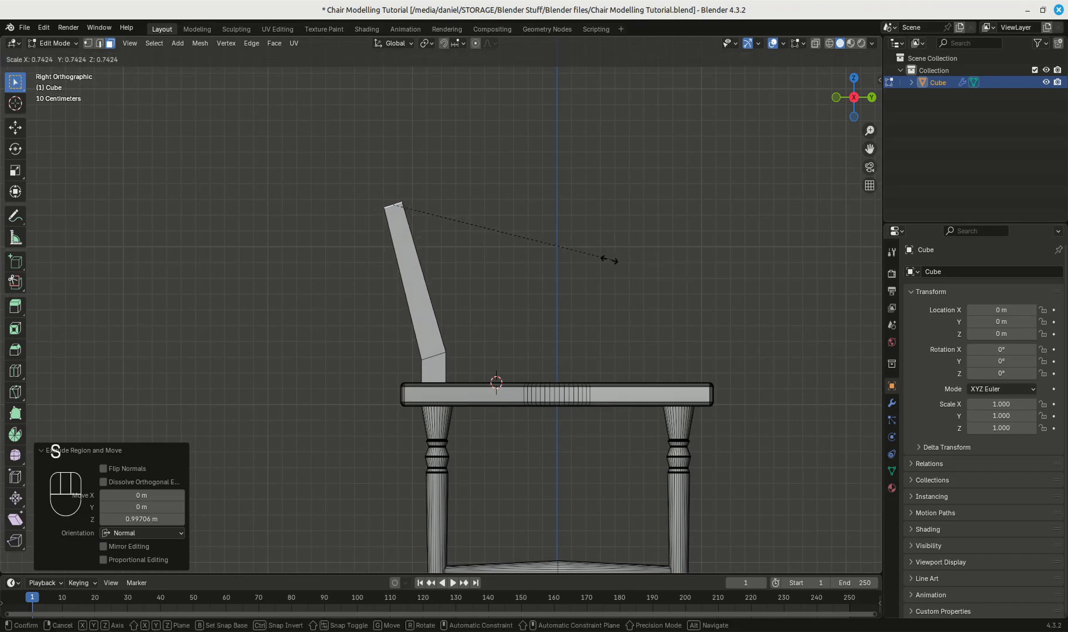
left_click(499, 244)
middle_click_drag(498, 243, 505, 266)
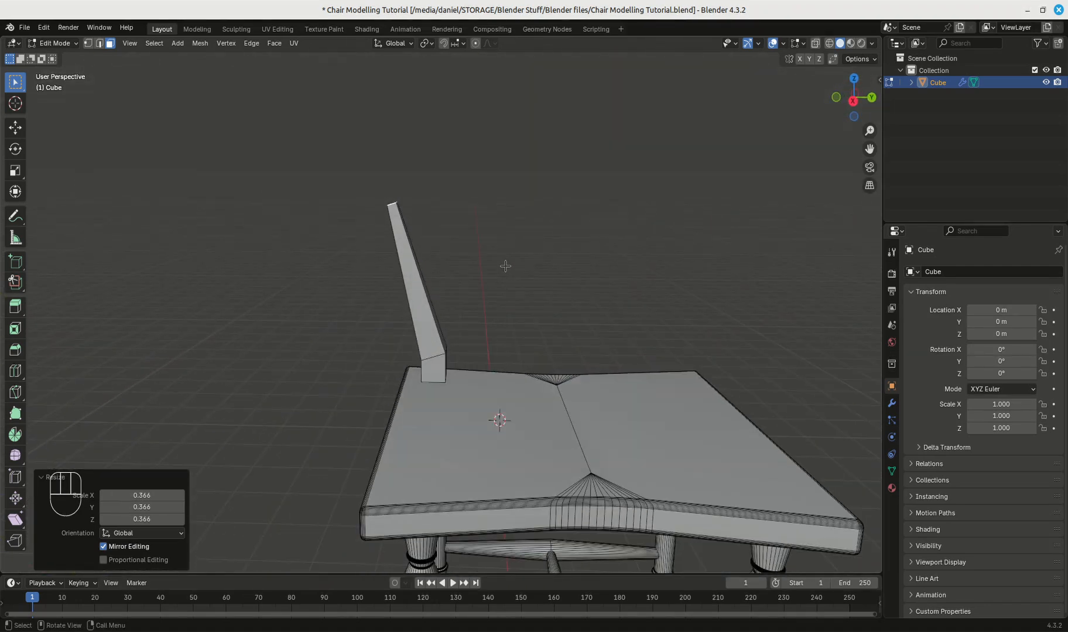
- Move the tapered post's top face about 0.159 m along Y to reduce the slant
key("KP_3")
key("g")
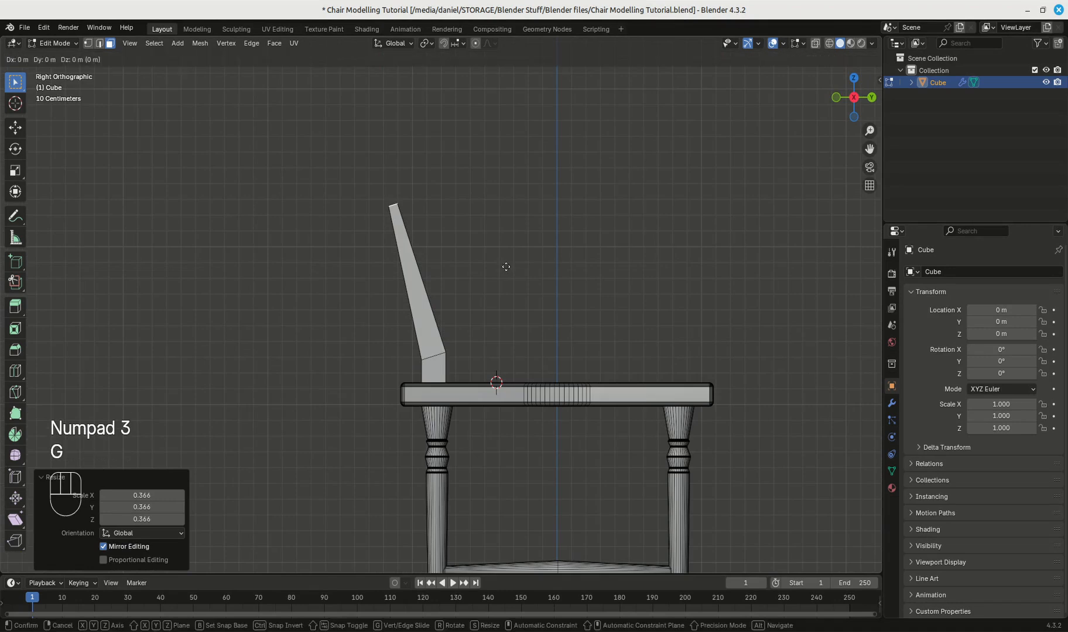
key("x")
left_click(528, 264)
middle_click_drag(527, 264, 534, 307)
key("g")
key("y")
left_click(559, 312)
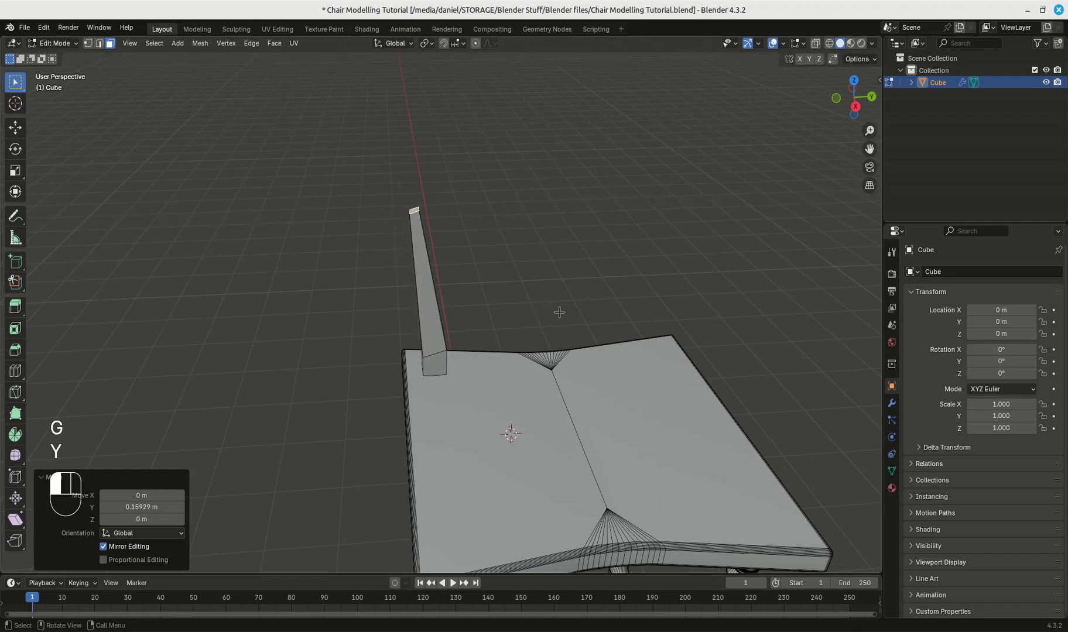
- Shift the post's top face a further 0.058 m or so along Y in the right view
key("KP_3")
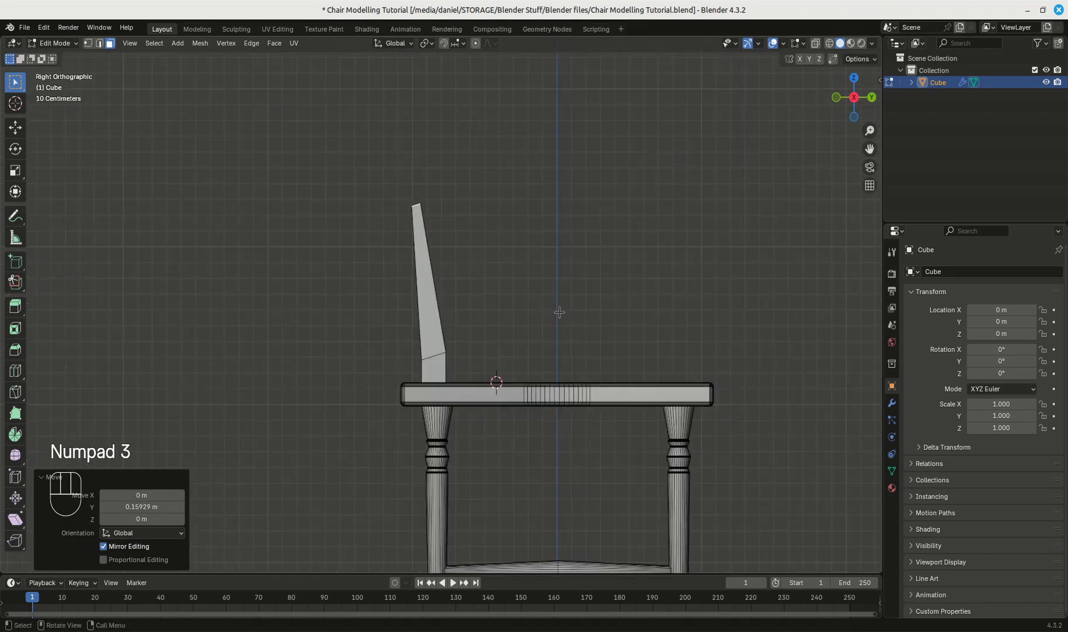
key("g")
key("y")
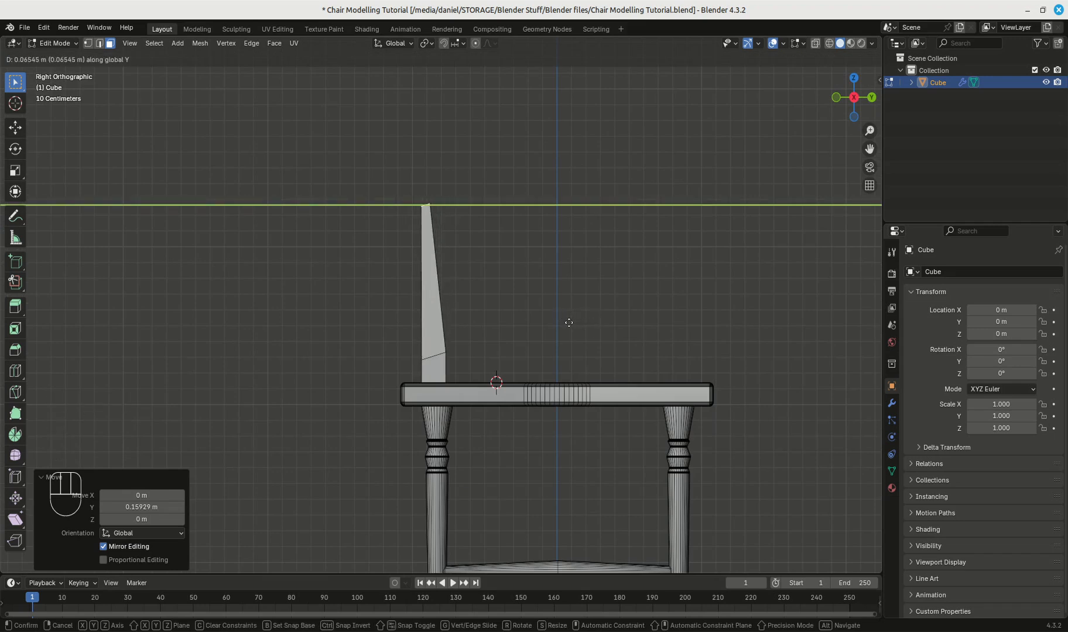
left_click(568, 323)
middle_click_drag(567, 323, 508, 378)
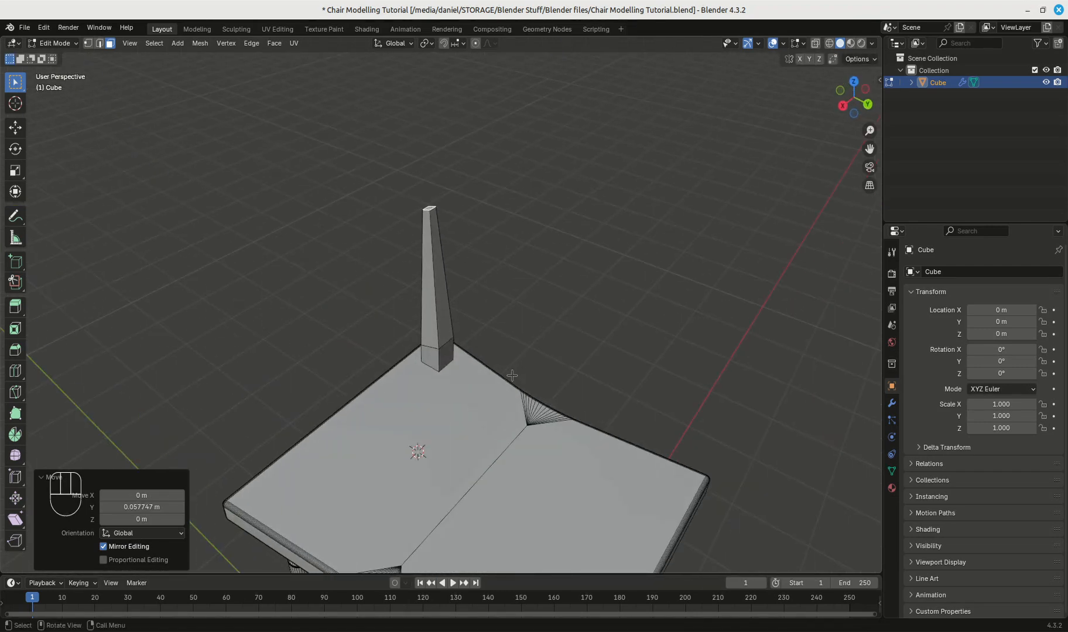
- Compare the tapered post with the back posts in the chair reference photo
scroll(511, 375, "up", 3)
mouse_move(294, 626)
left_click(310, 550)
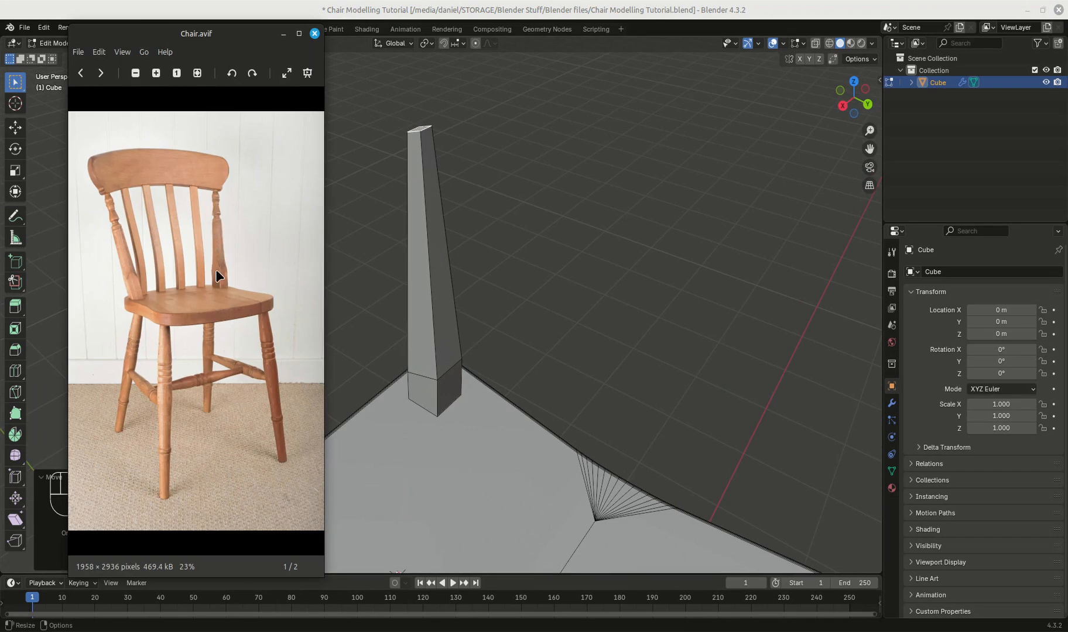
left_click(283, 34)
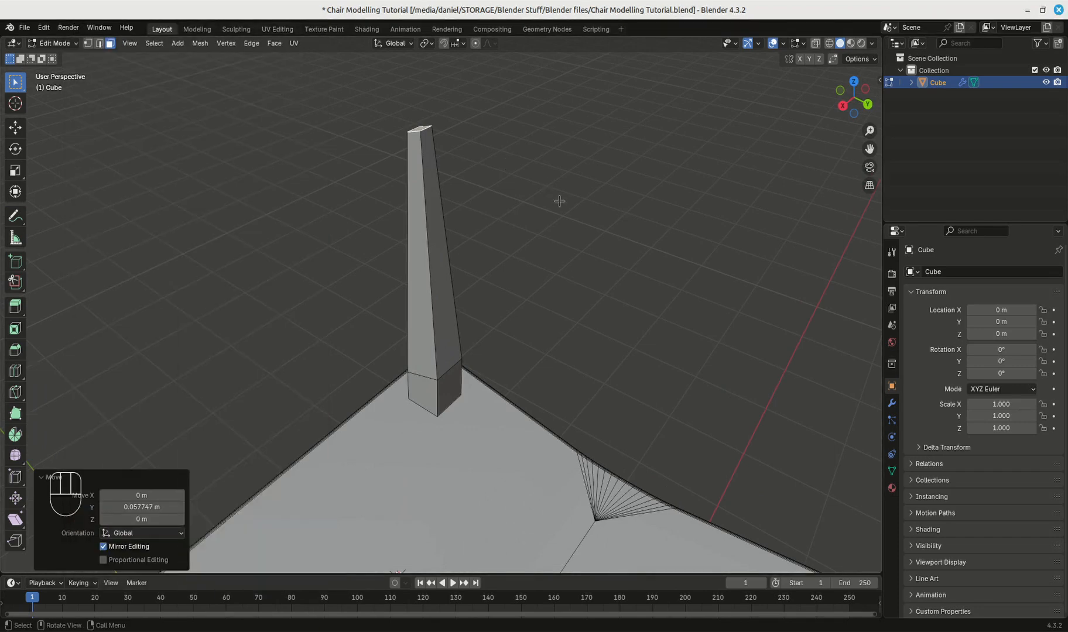
scroll(560, 202, "down", 5)
scroll(571, 237, "up", 1)
scroll(572, 236, "up", 5)
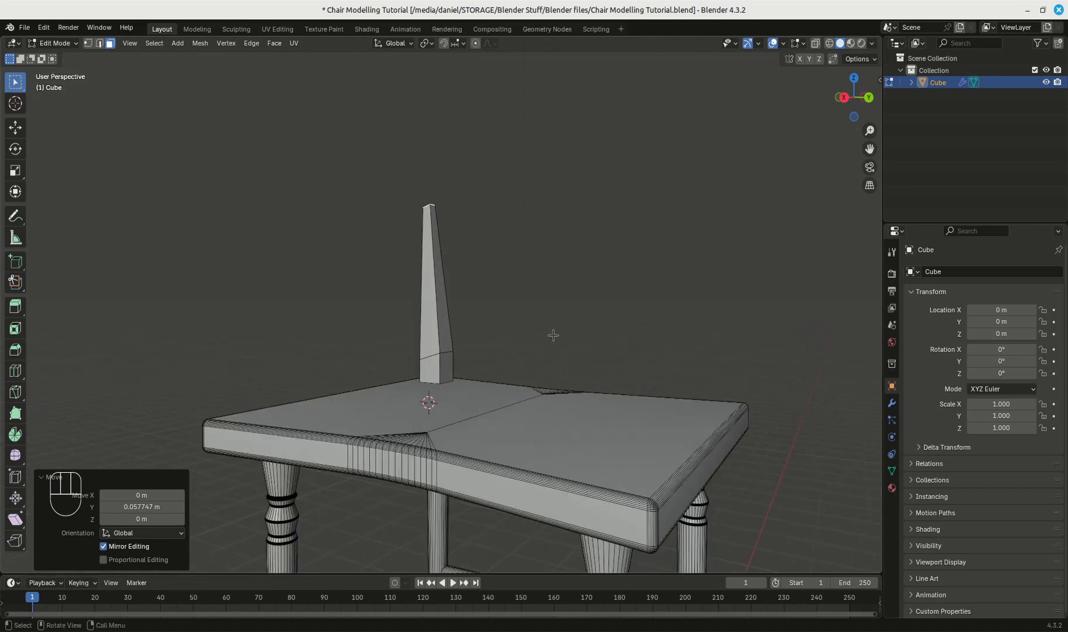
- Select the whole turned leg below the tapered post, including all its linked geometry
middle_click_drag(562, 363, 543, 289, "shift")
scroll(493, 327, "up", 6)
middle_click_drag(493, 323, 615, 365)
middle_click_drag(614, 366, 476, 345, "shift")
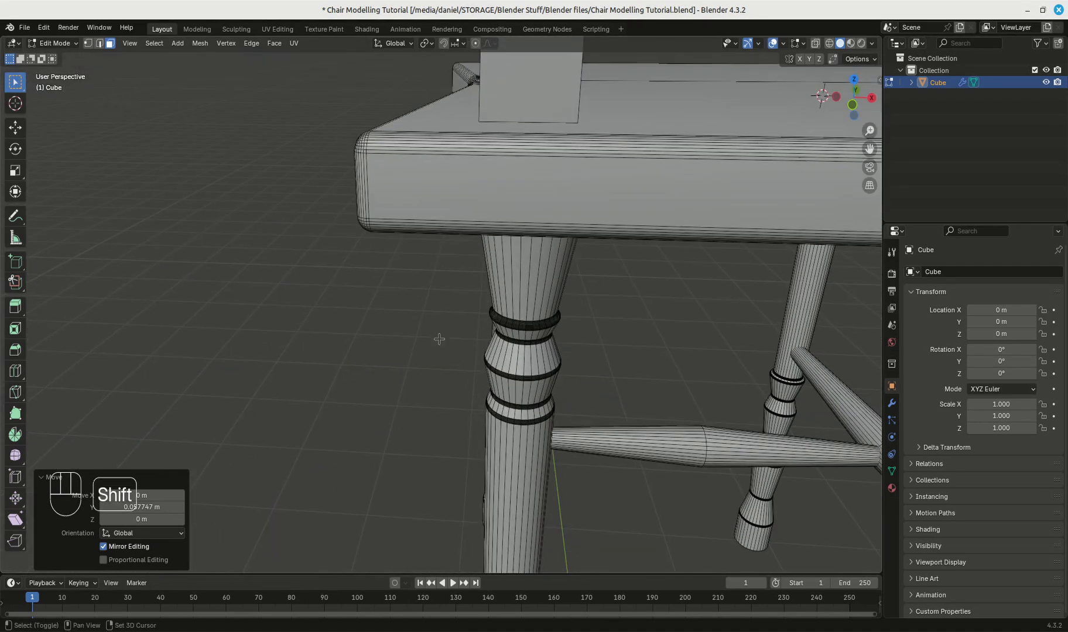
scroll(539, 369, "up", 4)
middle_click_drag(538, 377, 510, 272, "shift")
left_click_drag(342, 108, 516, 322)
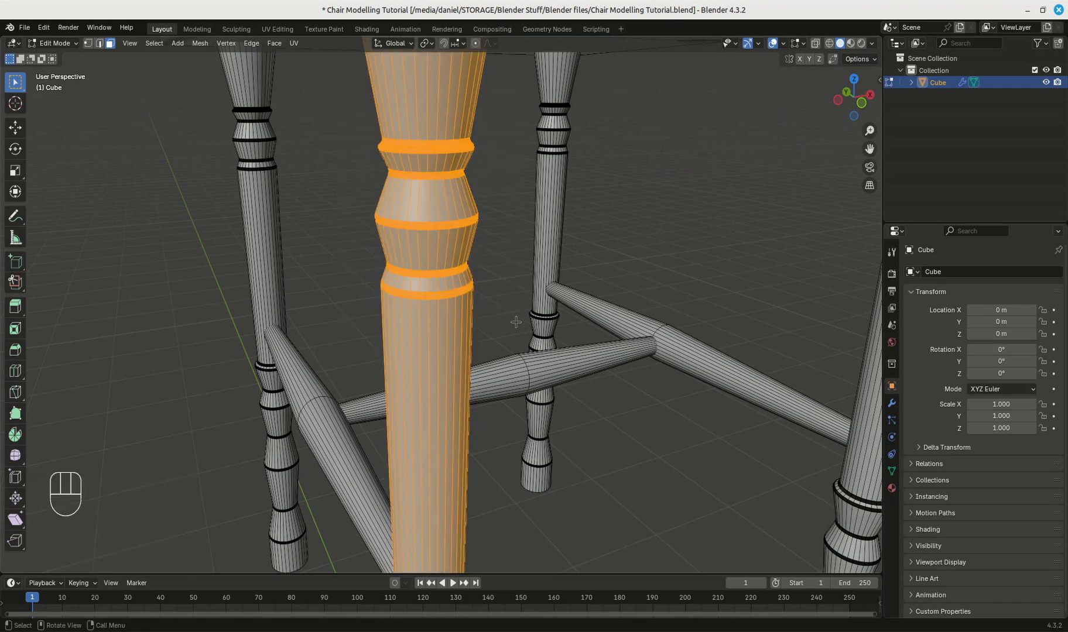
key("ctrl+l")
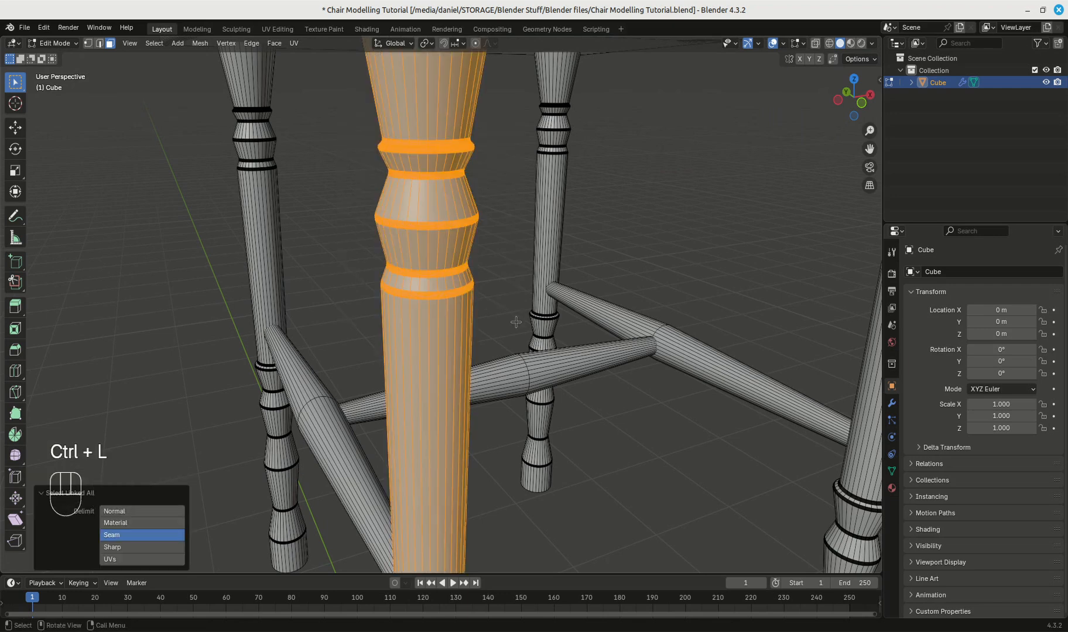
middle_click_drag(515, 323, 515, 324)
- Duplicate the selected leg and raise the copy about 2.72 m along Z
scroll(516, 324, "down", 6)
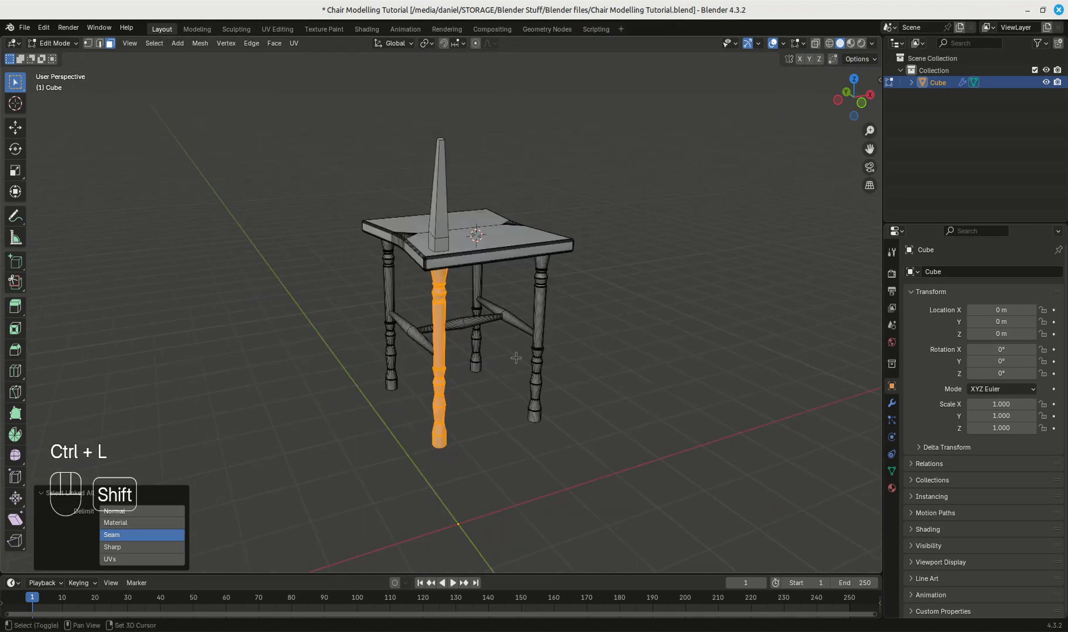
key("shift+d")
key("x")
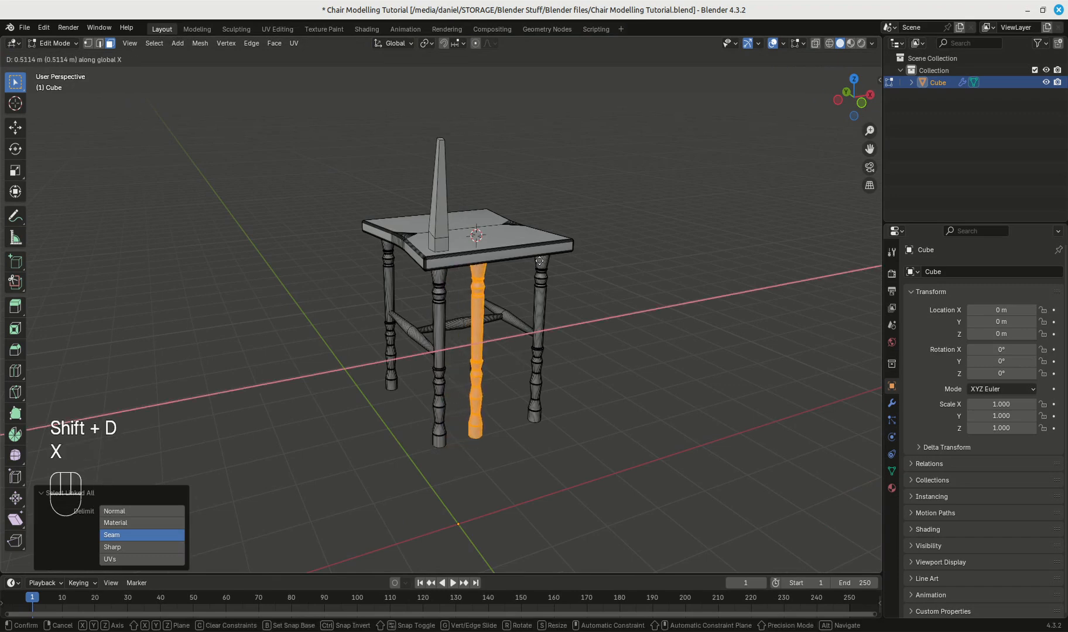
key("z")
left_click(550, 96)
scroll(548, 150, "up", 3)
middle_click_drag(547, 175, 586, 477, "shift")
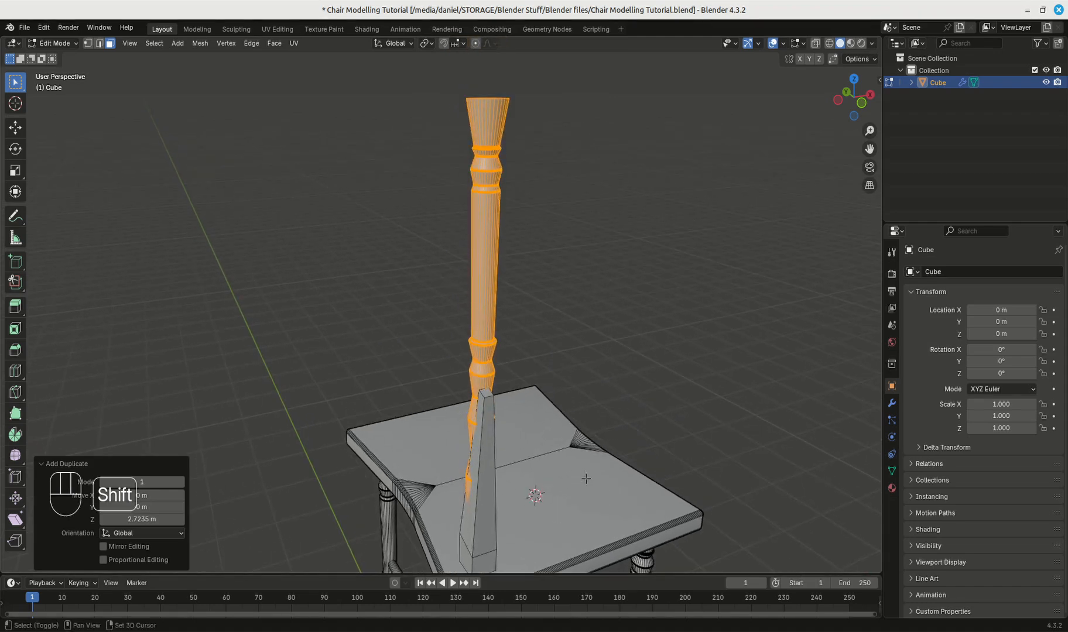
- Raise the duplicated leg about 0.912 m more along Z, clear of the tapered post
scroll(598, 407, "up", 4)
scroll(598, 406, "down", 4)
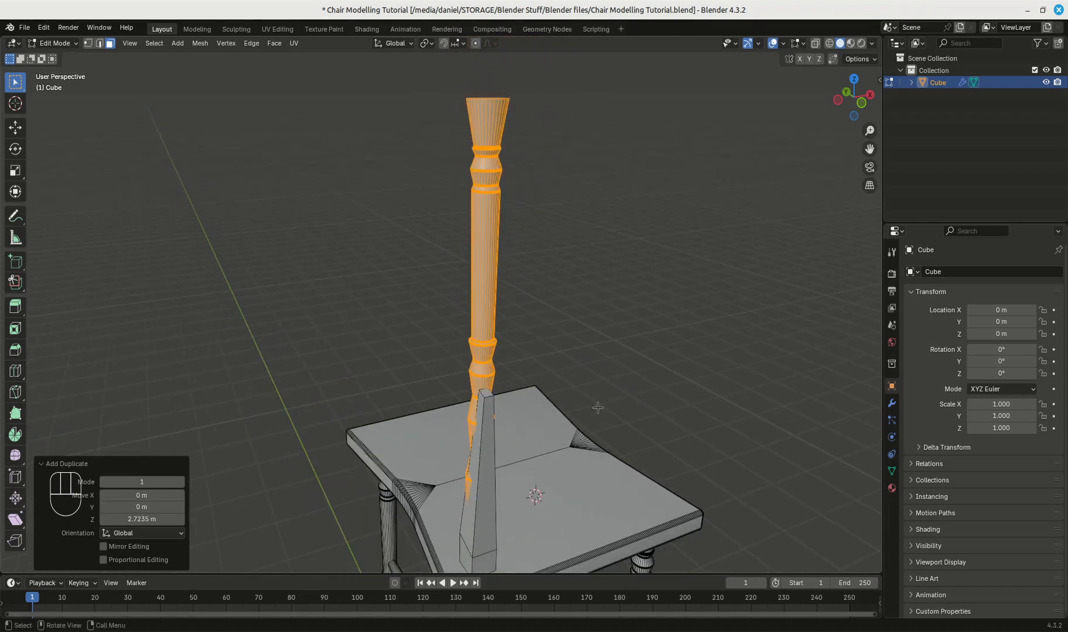
scroll(597, 408, "up", 2)
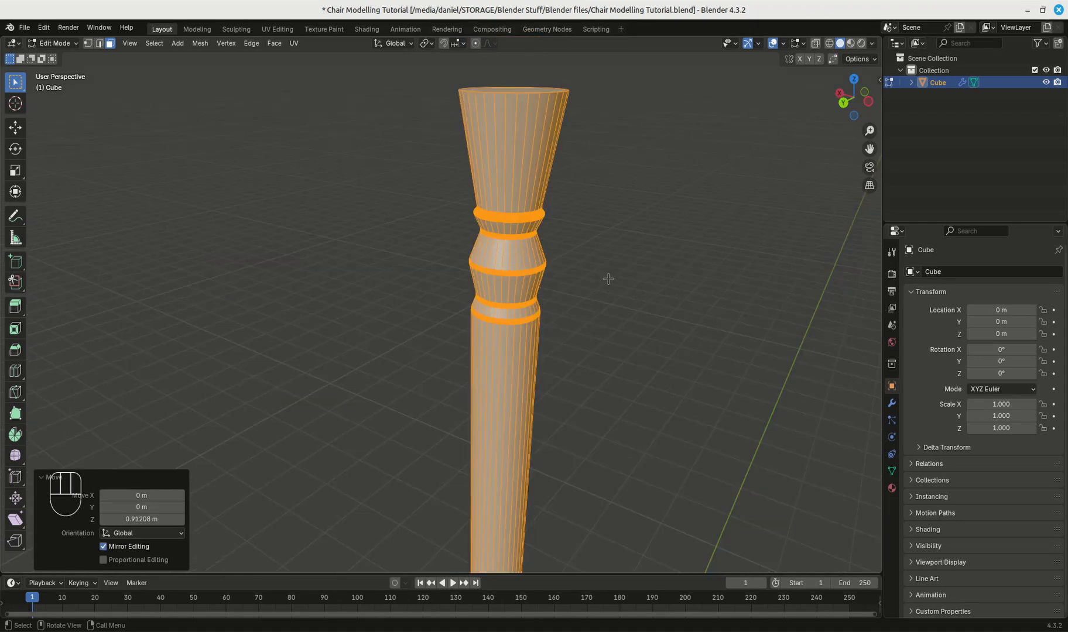
middle_click_drag(607, 279, 660, 259)
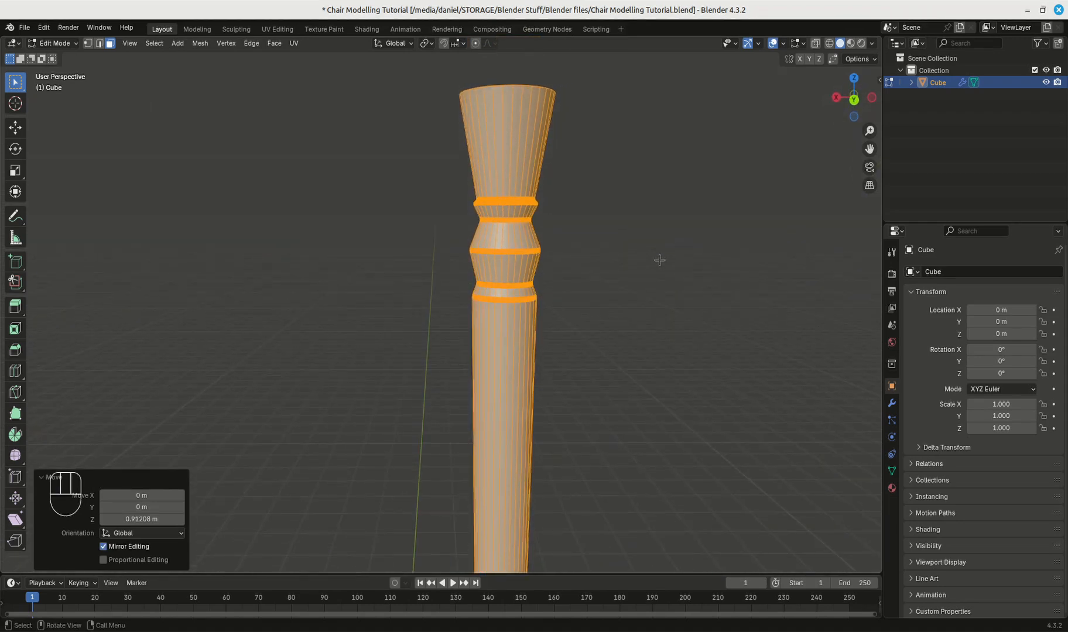
key("KP_1")
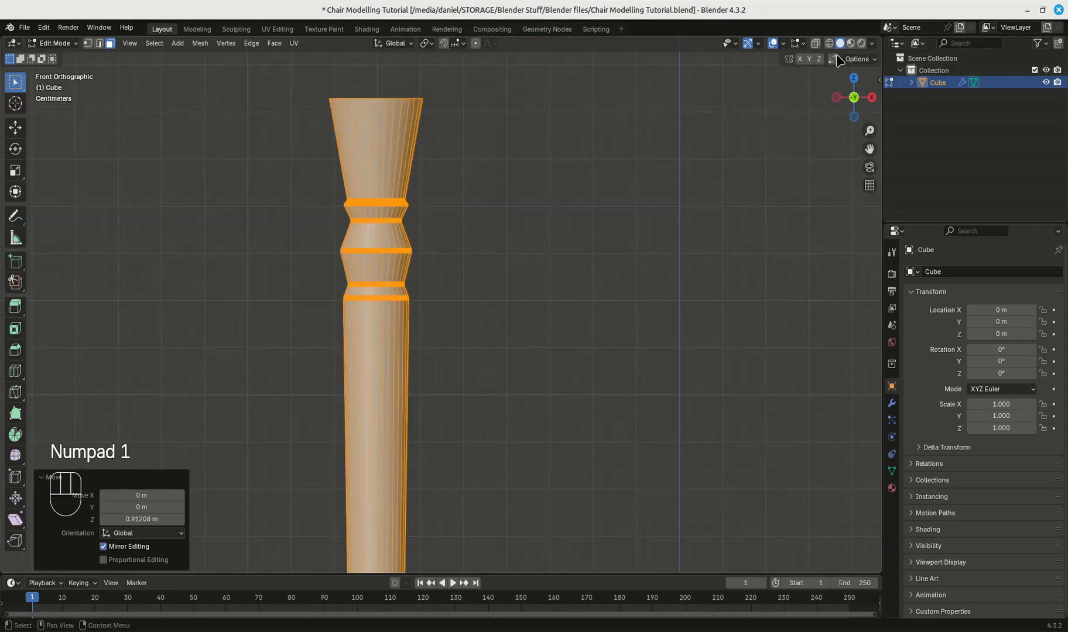
- Delete the vertices of the duplicated leg's long shaft and lower turned section, keeping only its flared upper end
left_click(737, 248)
scroll(337, 189, "up", 3)
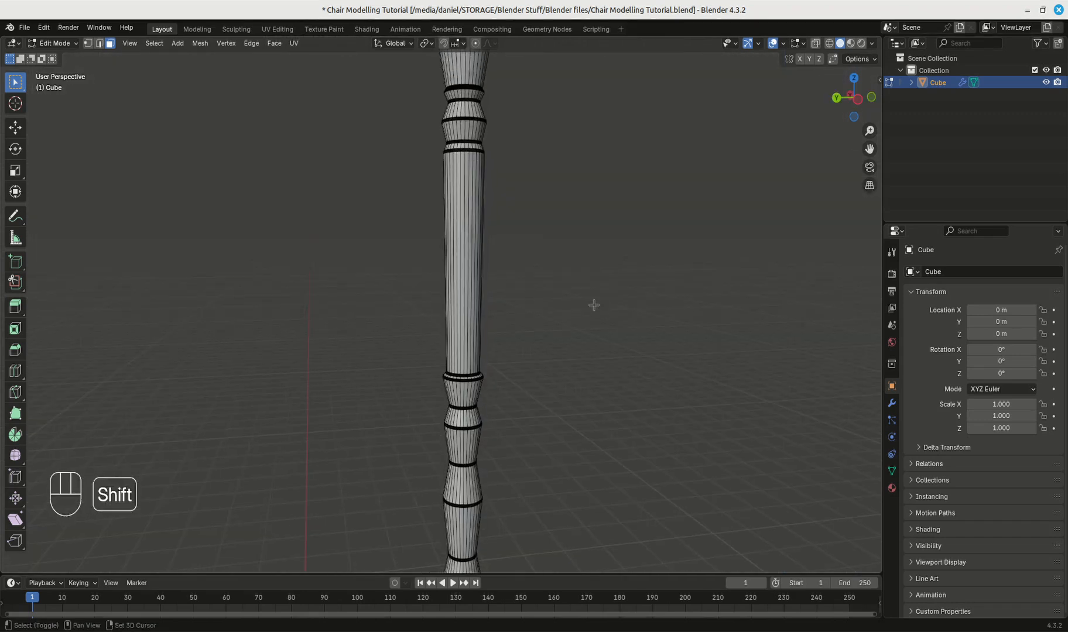
middle_click_drag(526, 439, 529, 282, "shift")
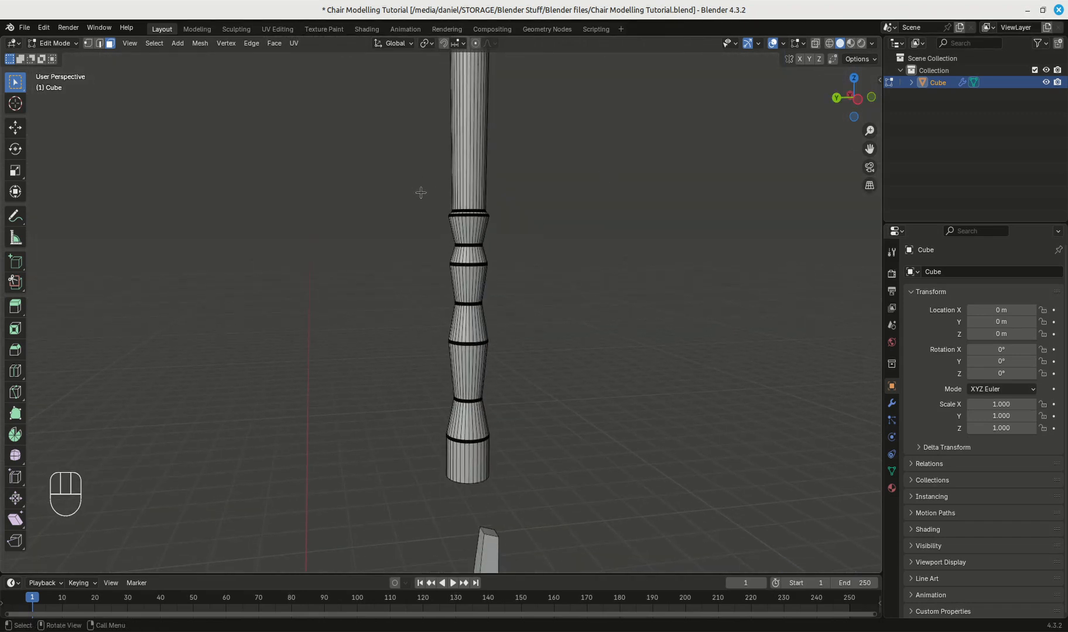
key("KP_3")
scroll(427, 198, "up", 2)
left_click_drag(334, 161, 494, 556, "shift")
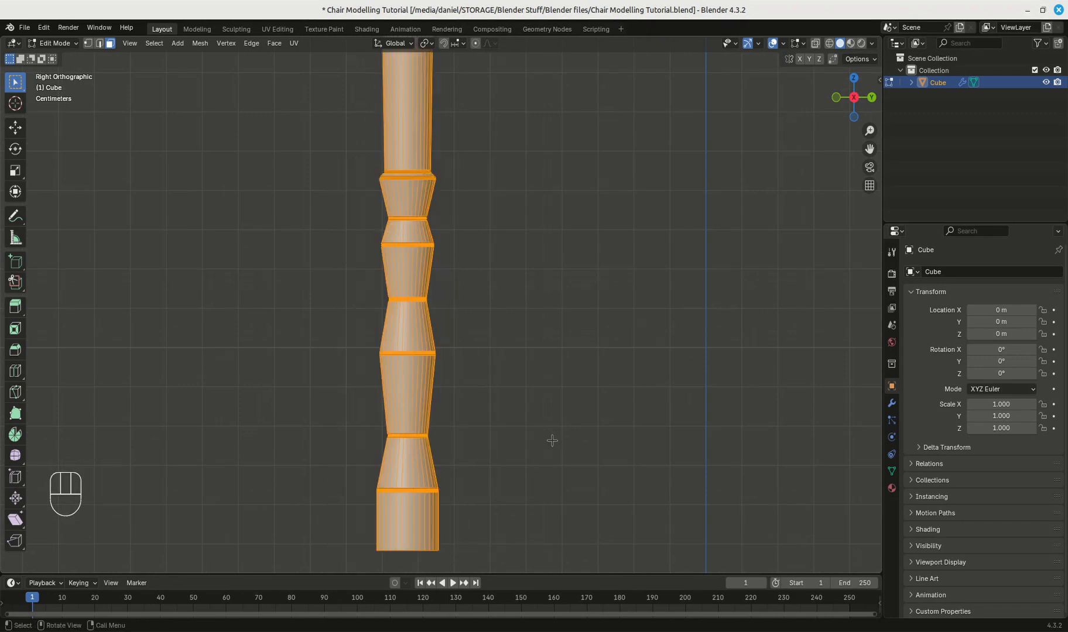
key("KP_9")
left_click_drag(428, 164, 553, 571, "shift")
middle_click_drag(577, 387, 531, 259)
left_click_drag(470, 201, 549, 334, "shift")
scroll(532, 296, "up", 3)
middle_click_drag(531, 296, 609, 381, "shift")
left_click_drag(362, 115, 521, 276, "shift")
middle_click_drag(540, 304, 376, 289)
middle_click_drag(371, 468, 410, 280, "shift")
middle_click_drag(684, 279, 644, 305)
scroll(609, 281, "down", 4)
middle_click_drag(499, 112, 508, 256, "shift")
key("x")
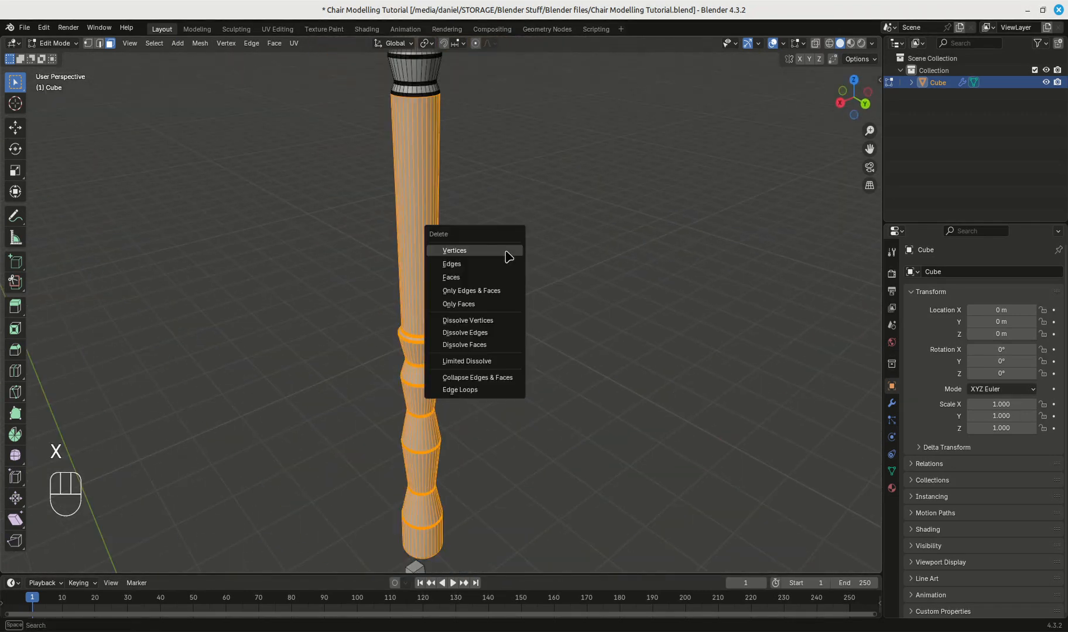
left_click(506, 250)
- Select the open bottom edge loop of the remaining turned piece in edge mode and fill it with a face
middle_click_drag(501, 179, 434, 5)
scroll(458, 147, "up", 2)
scroll(445, 308, "up", 10)
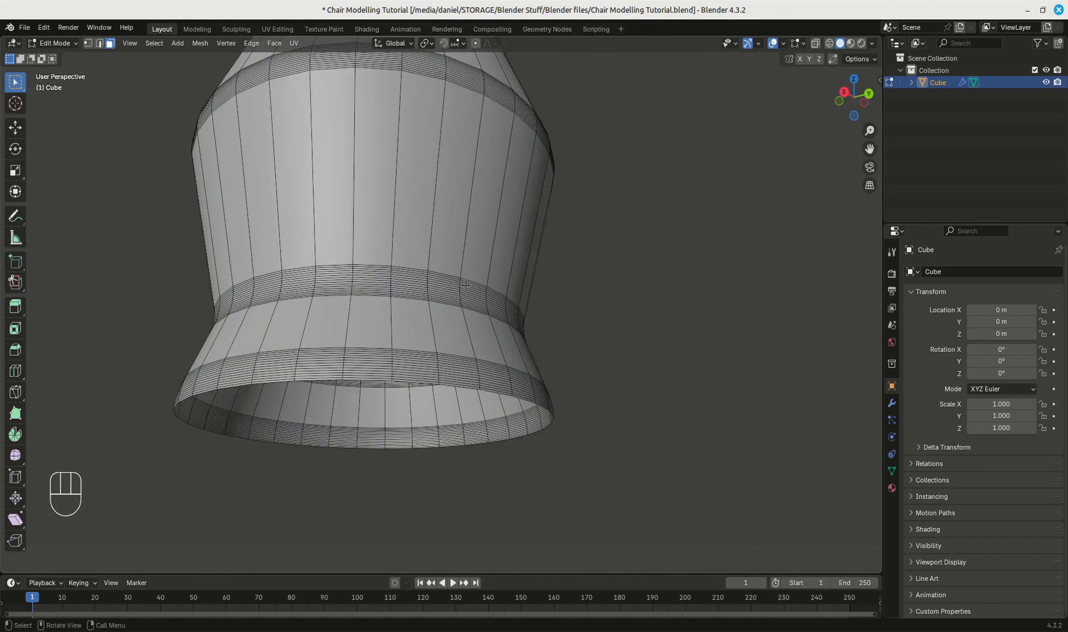
scroll(466, 286, "up", 3)
middle_click_drag(483, 277, 633, 155, "shift")
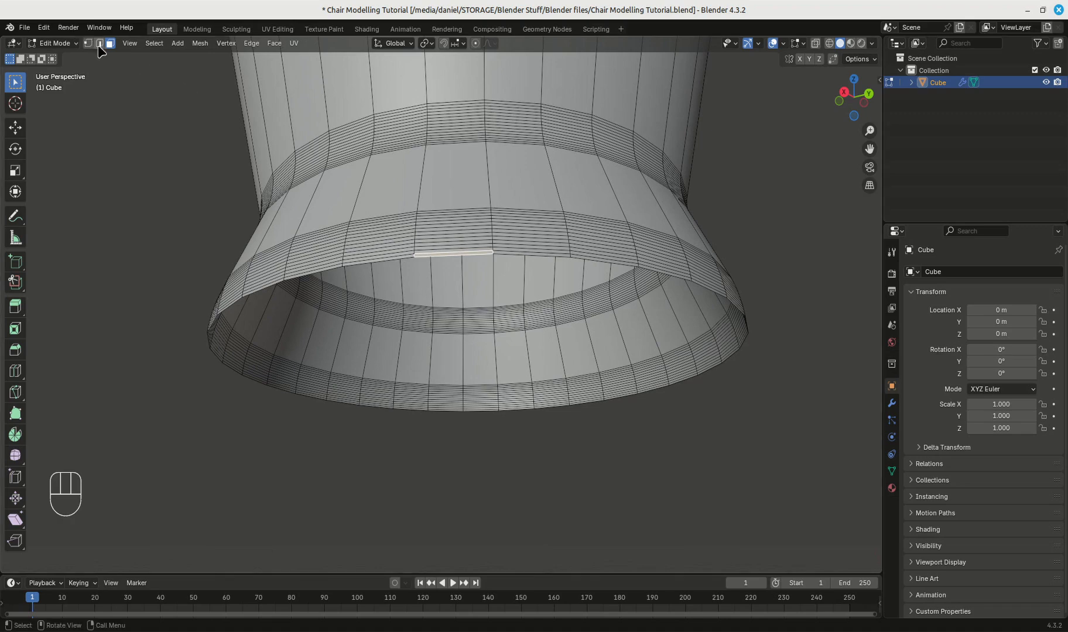
scroll(416, 284, "up", 7)
middle_click_drag(421, 279, 454, 293)
left_click(445, 295, "shift")
left_click(316, 292, "shift")
middle_click_drag(316, 292, 404, 333)
left_click(324, 335, "shift")
left_click(302, 334, "shift")
middle_click_drag(303, 333, 380, 329)
left_click(181, 325, "shift")
middle_click_drag(181, 324, 375, 322)
left_click(328, 332, "shift")
middle_click_drag(328, 332, 462, 333)
left_click(531, 341, "shift")
middle_click_drag(532, 340, 587, 337)
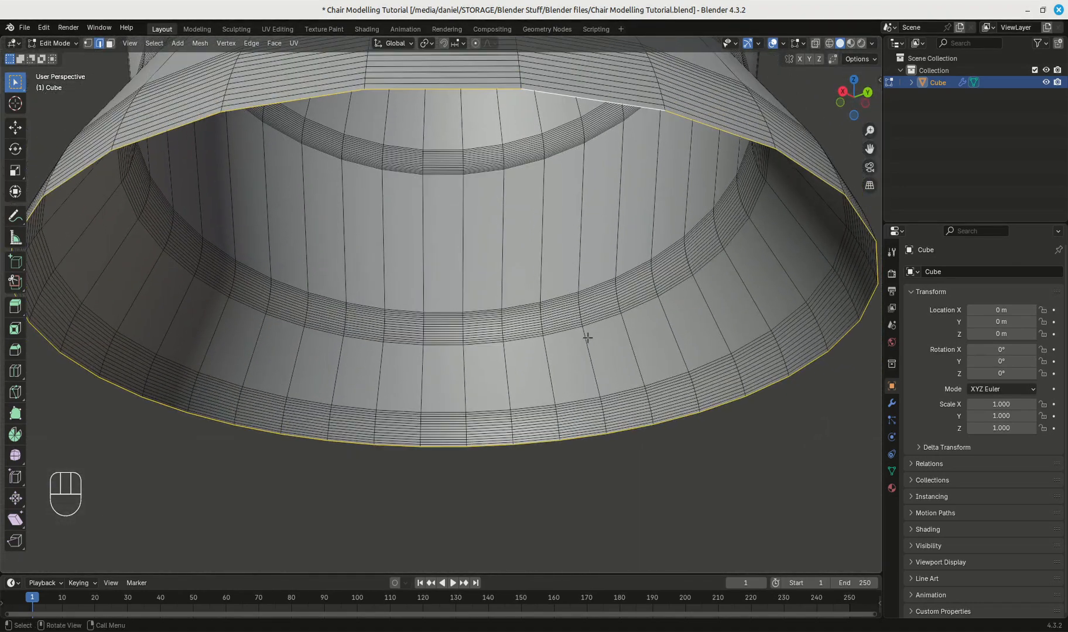
scroll(588, 338, "down", 2)
key("f")
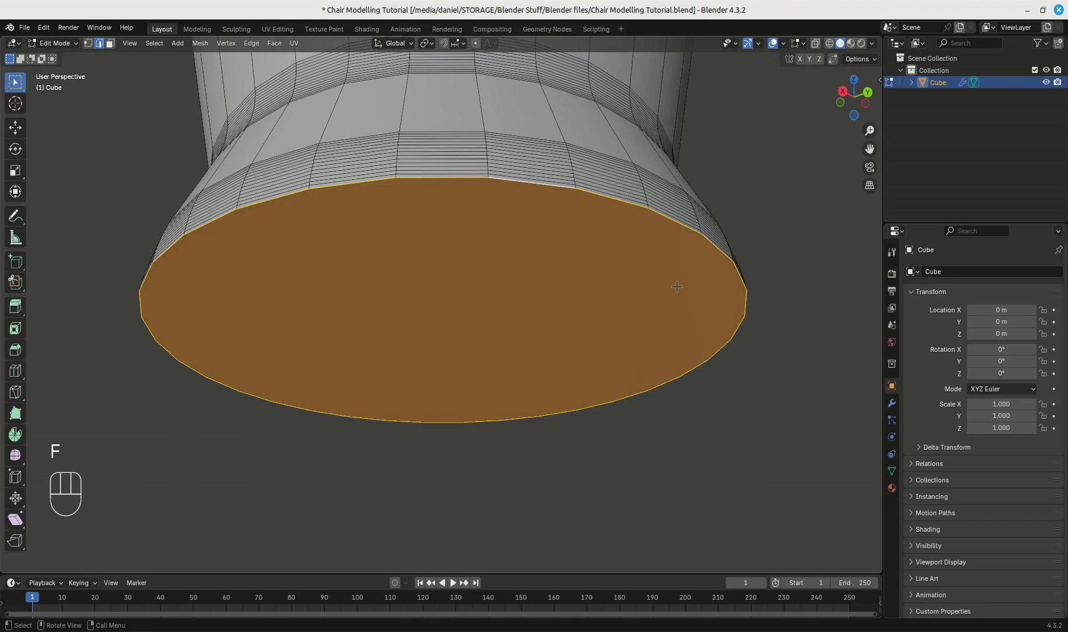
left_click(805, 309)
- Select the whole turned piece with its linked geometry and lower it about 1.975 m along Z to the post's top
middle_click_drag(636, 307, 586, 316)
scroll(596, 325, "down", 4)
left_click_drag(357, 174, 534, 336)
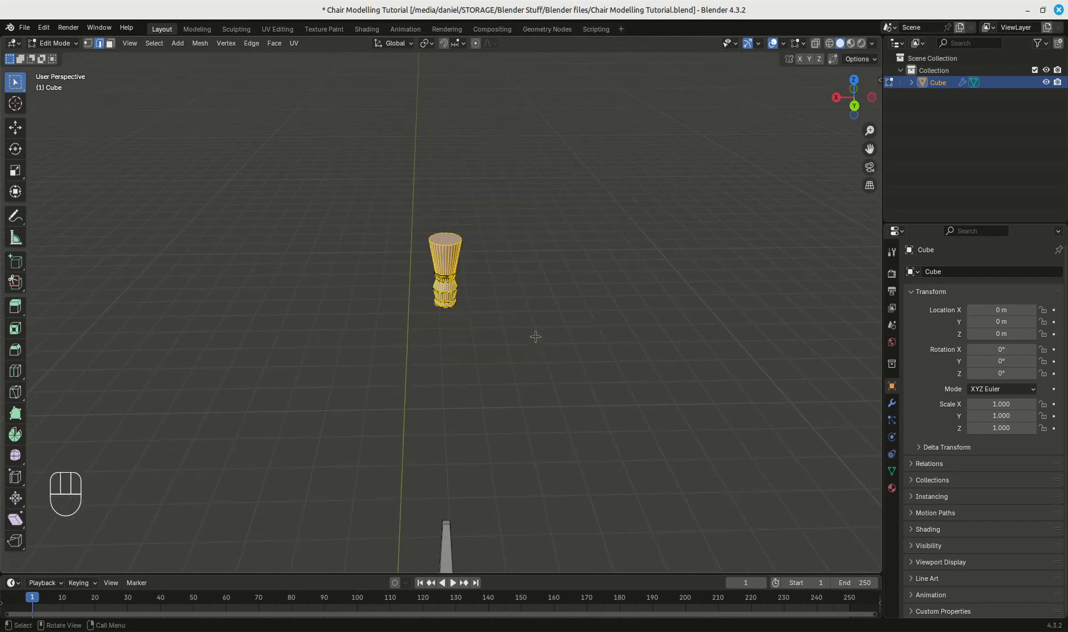
key("ctrl+l")
key("KP_3")
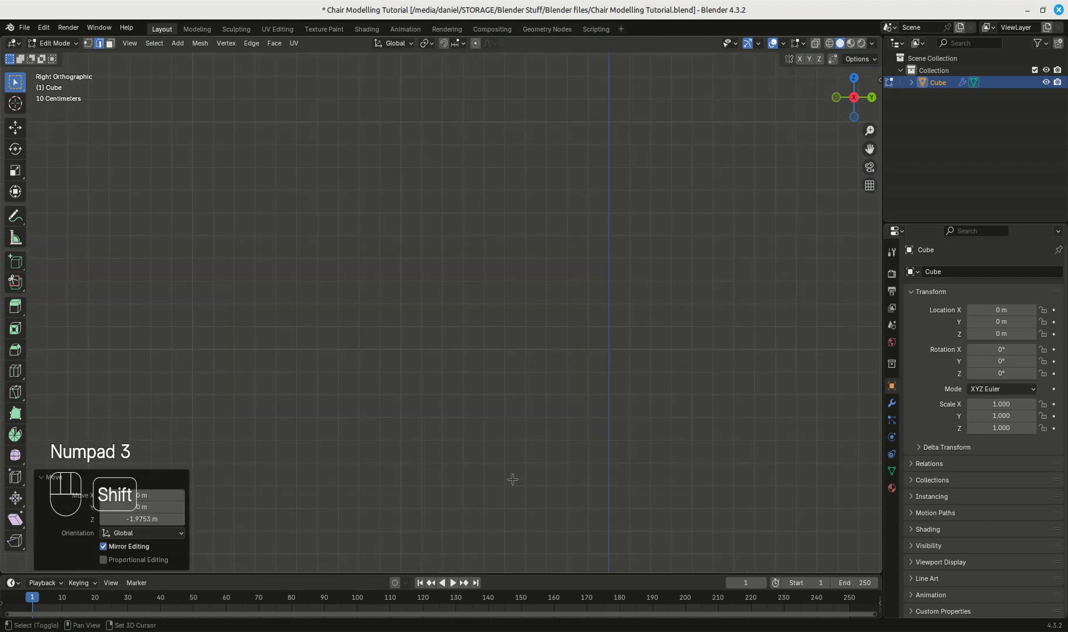
middle_click_drag(512, 479, 539, 253, "shift")
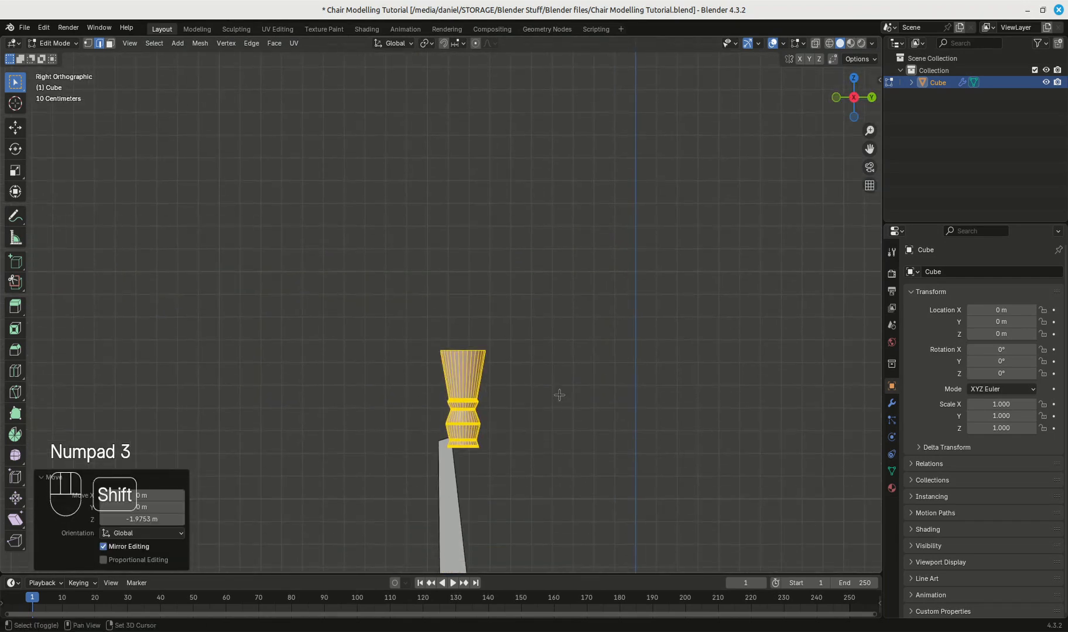
- In the right side view, shift the turned piece about -0.080 m in Y and 0.015 m in Z over the post, then rotate it -10°
middle_click_drag(546, 437, 547, 343, "shift")
scroll(546, 343, "up", 3)
key("g")
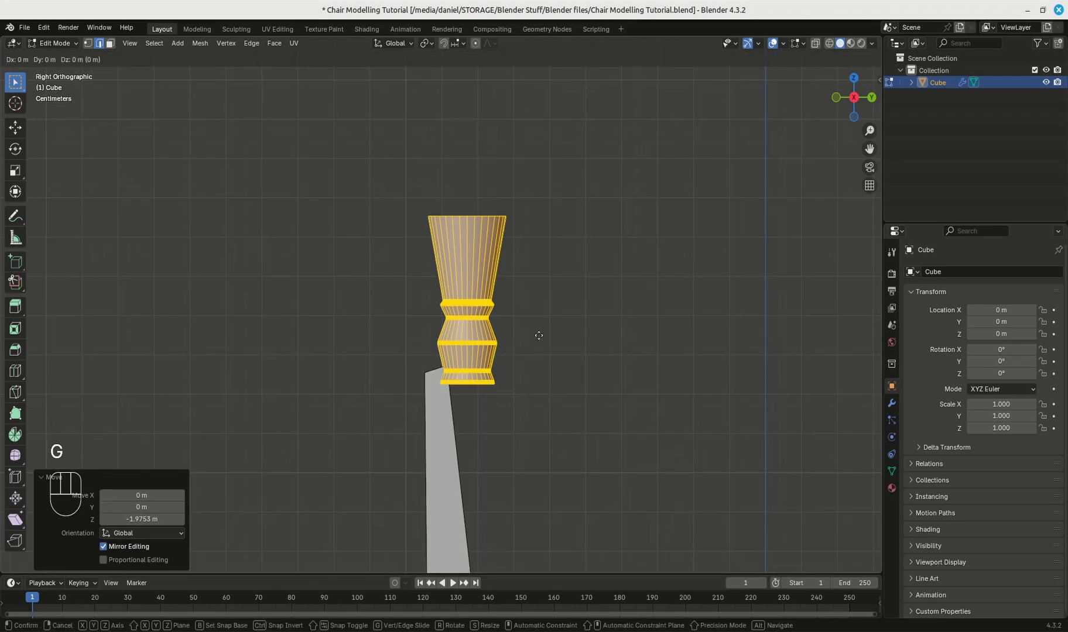
left_click(514, 334)
key("r")
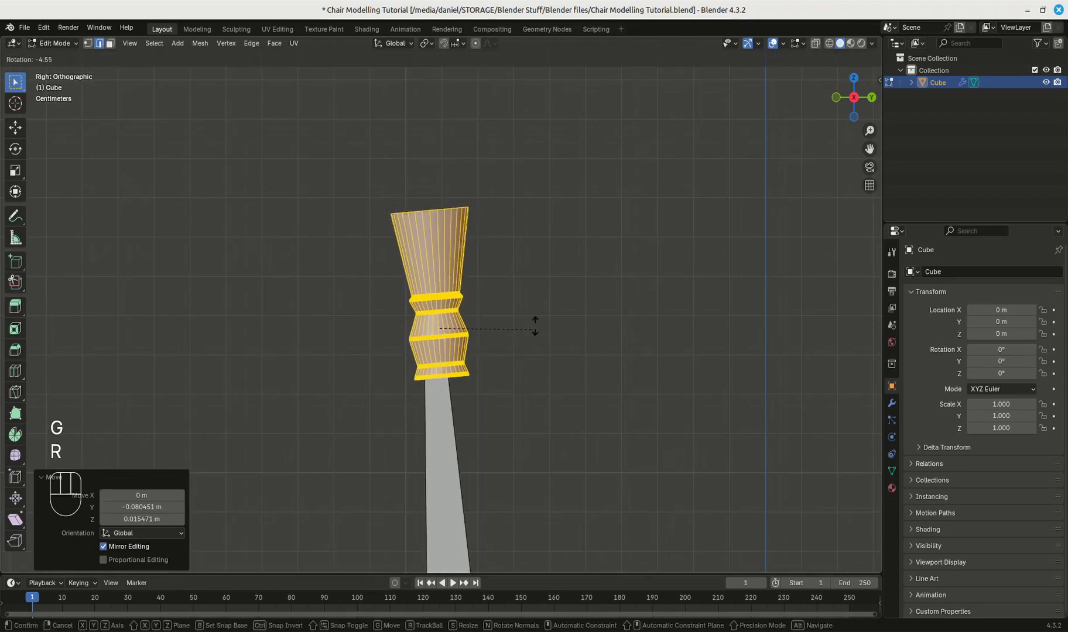
left_click(539, 319)
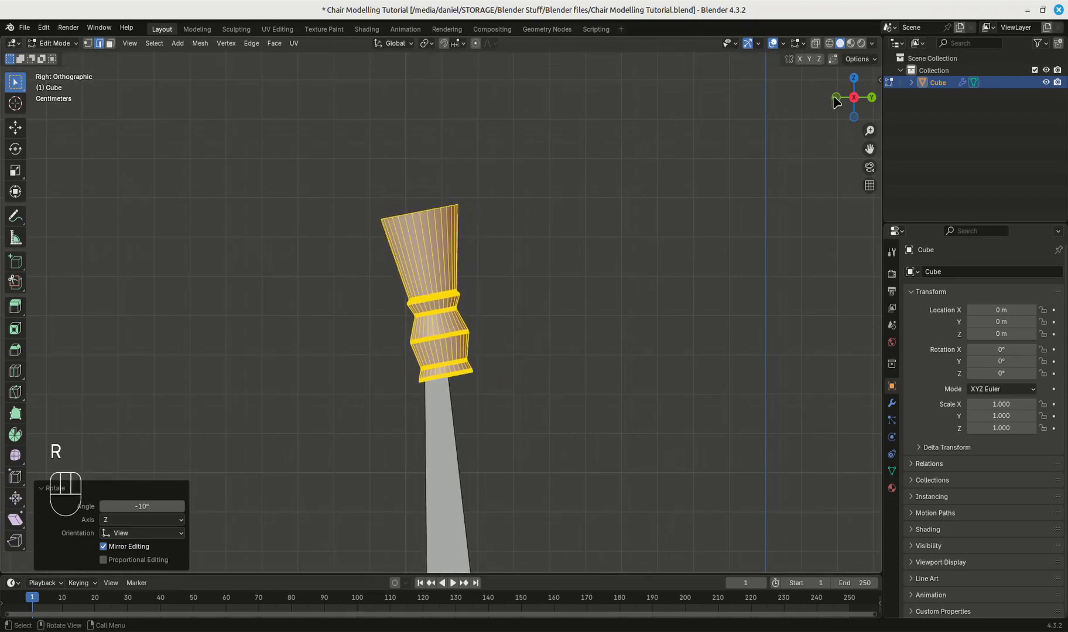
- In wireframe, shift the turned piece about -0.030 m in Y and 0.025 m in Z, and rotate it to match the post's slanted top
left_click(829, 44)
scroll(579, 208, "up", 3)
key("g")
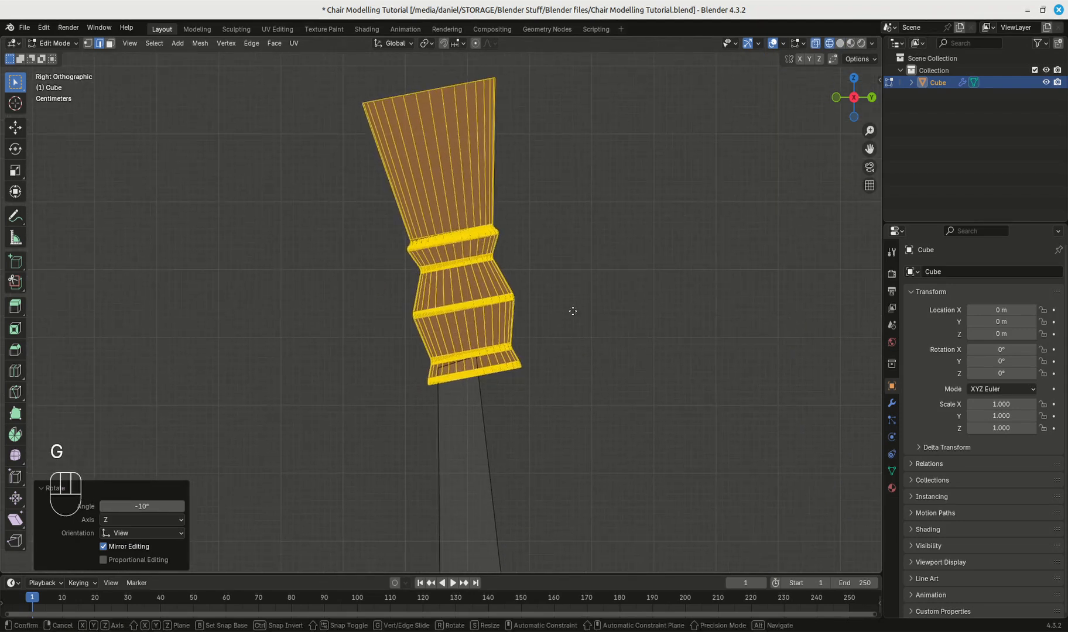
left_click(553, 293)
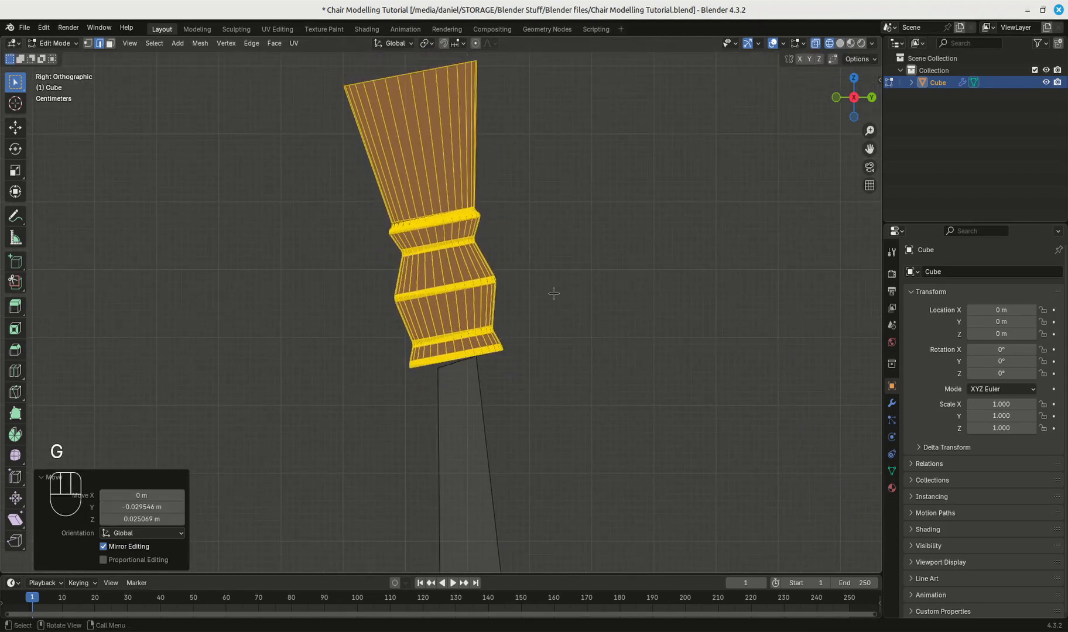
key("r")
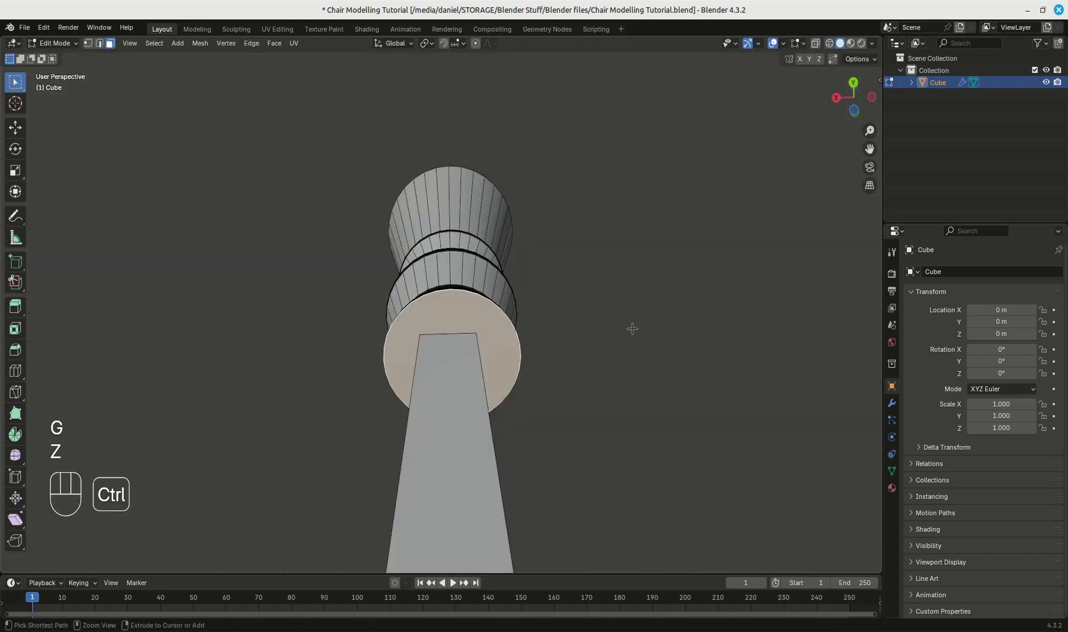
- Select the turned piece's linked geometry from its bottom face and raise it about 0.21 m along Z, clear of the post
key("ctrl+l")
key("g")
key("z")
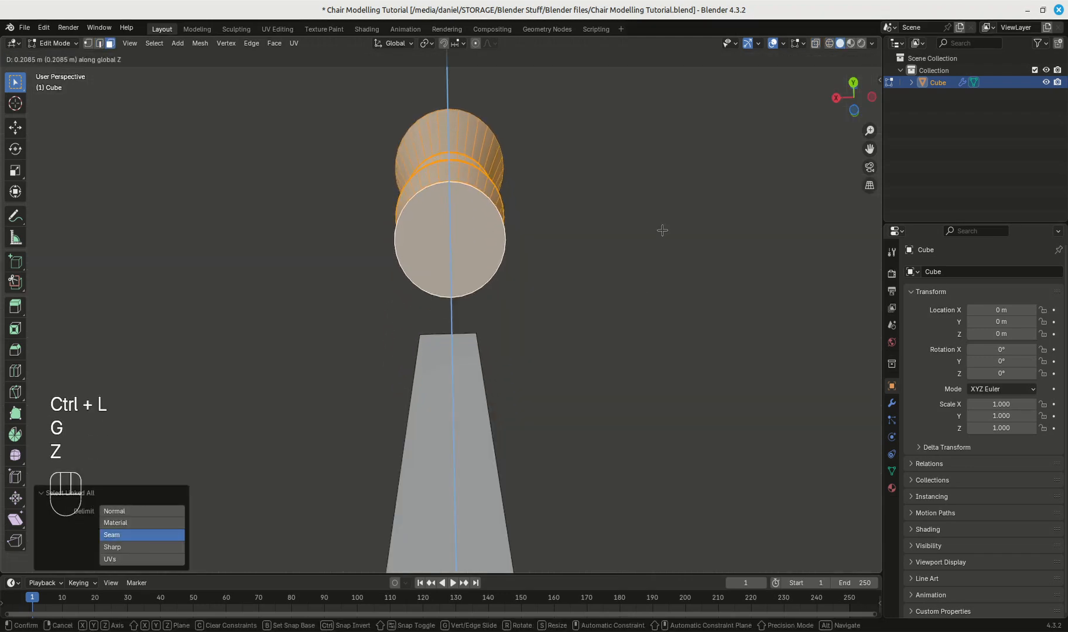
left_click(662, 230)
- Extrude the turned piece's bottom face about 0.163 m and scale it to about 0.415 to form a taper
left_click(456, 254)
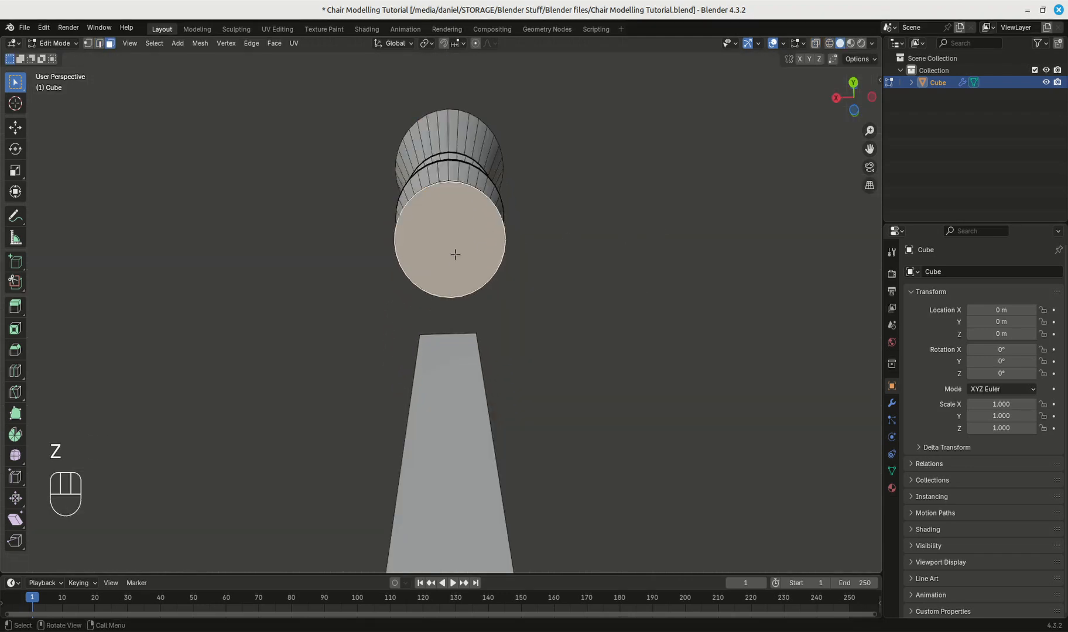
key("e")
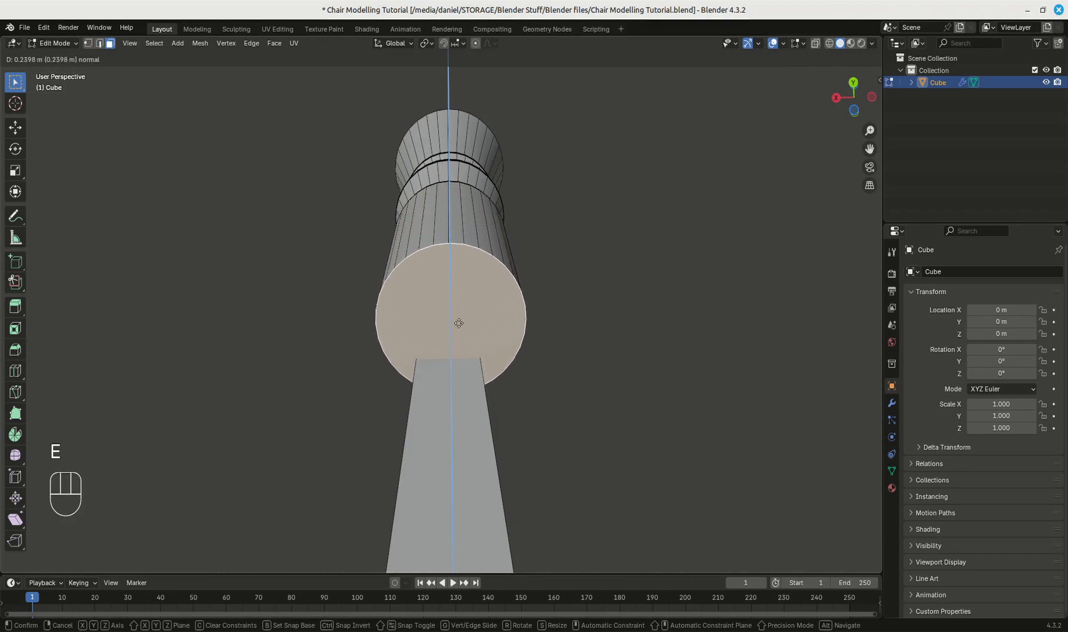
left_click(466, 296)
key("s")
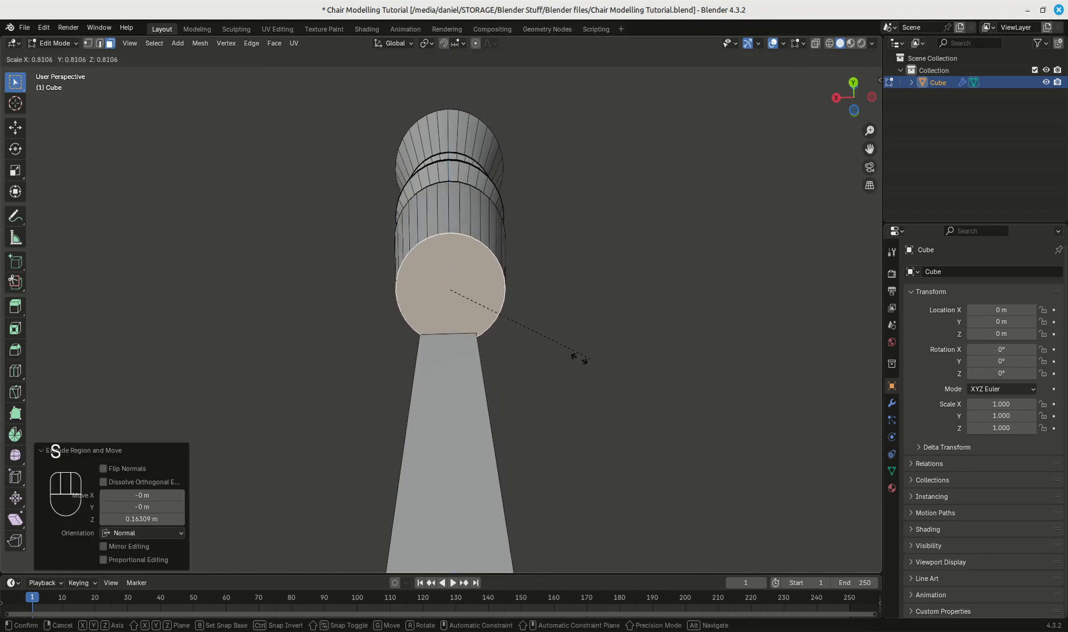
left_click(496, 351)
- Select the whole turned piece with its linked geometry and move it about -0.073 m along Y
middle_click_drag(496, 358, 702, 502)
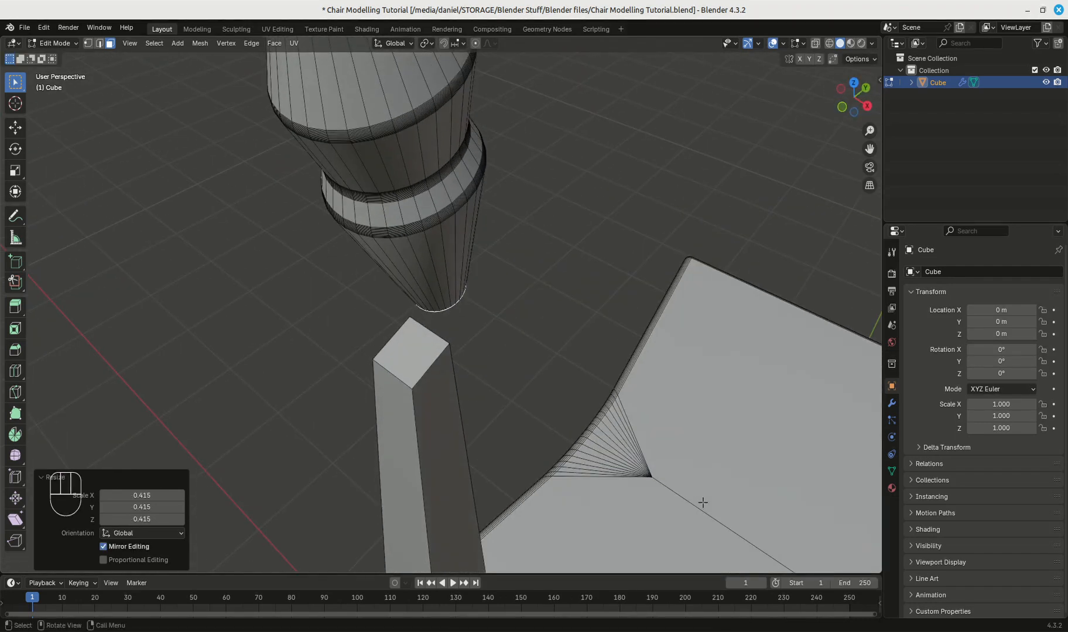
key("g")
right_click(699, 494)
key("ctrl+l")
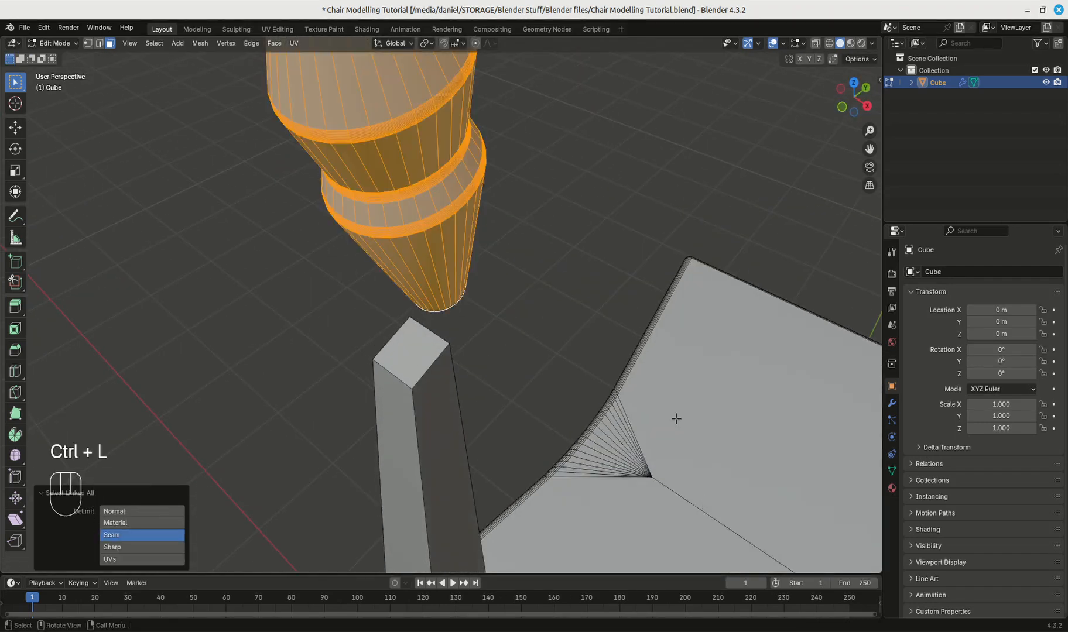
key("g")
key("y")
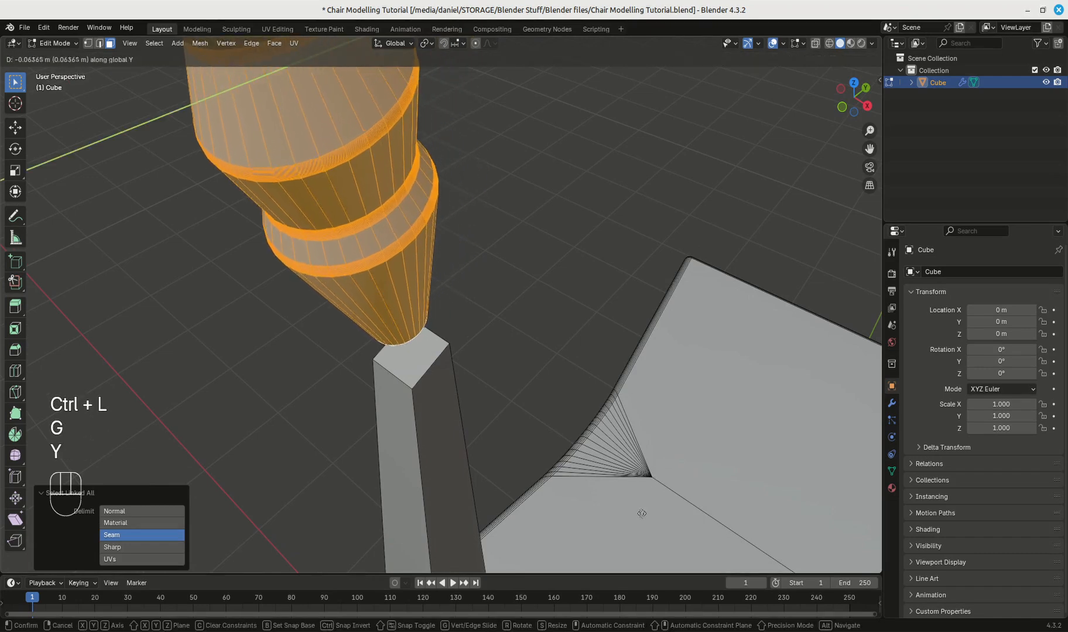
left_click(639, 526)
- Seat the turned piece on the post's slanted top, moving it about 0.022 m in Y and -0.054 m in Z, and centre it along X
key("KP_3")
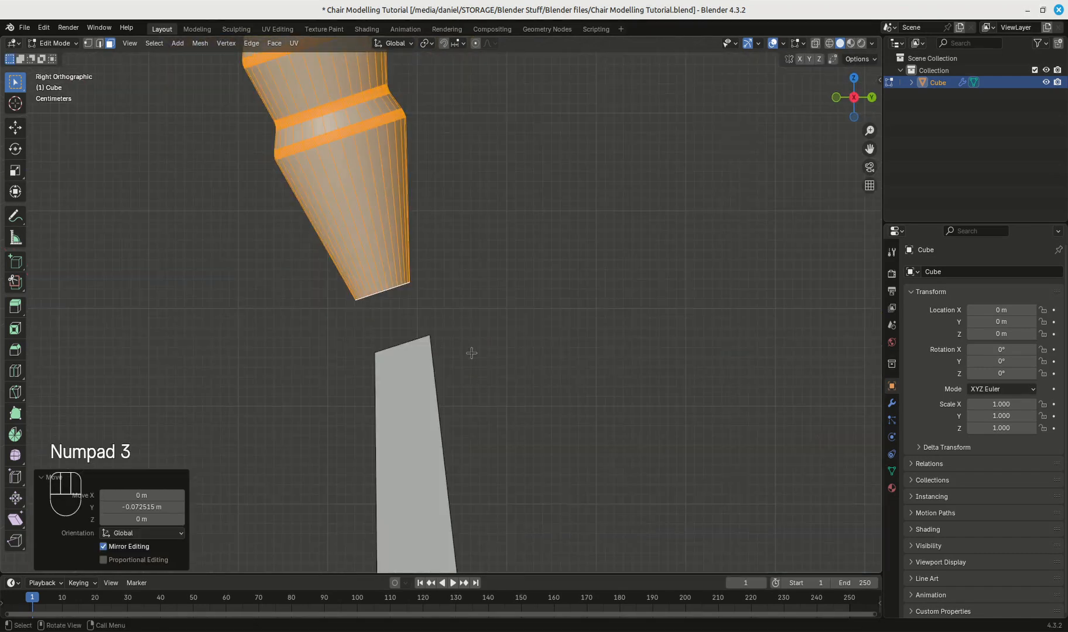
scroll(471, 353, "up", 2)
key("g")
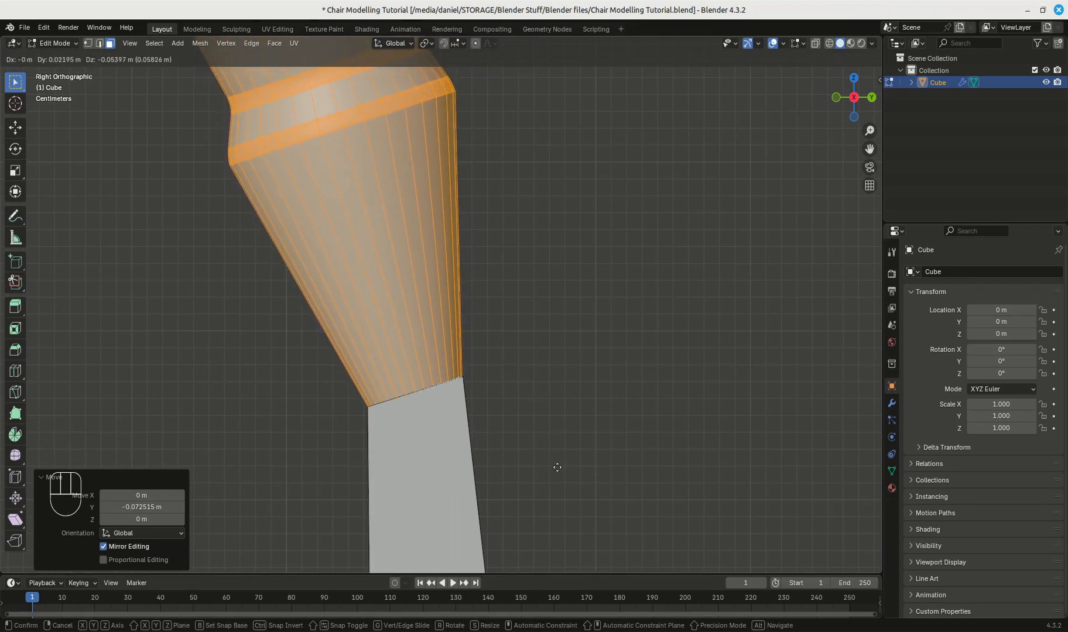
left_click(556, 467)
middle_click_drag(598, 389, 537, 432)
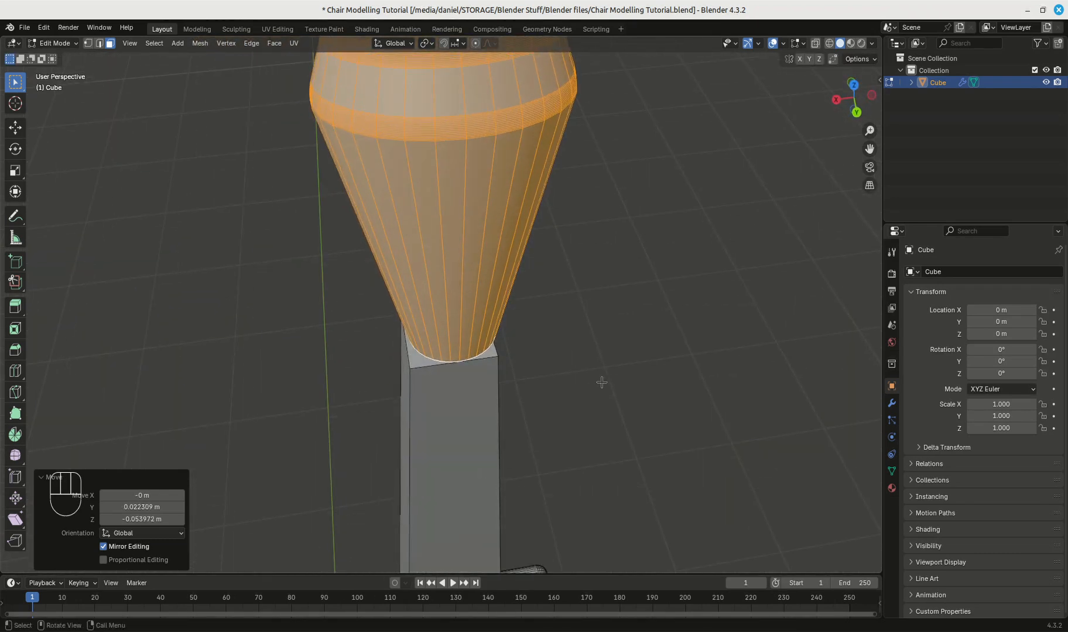
key("g")
key("x")
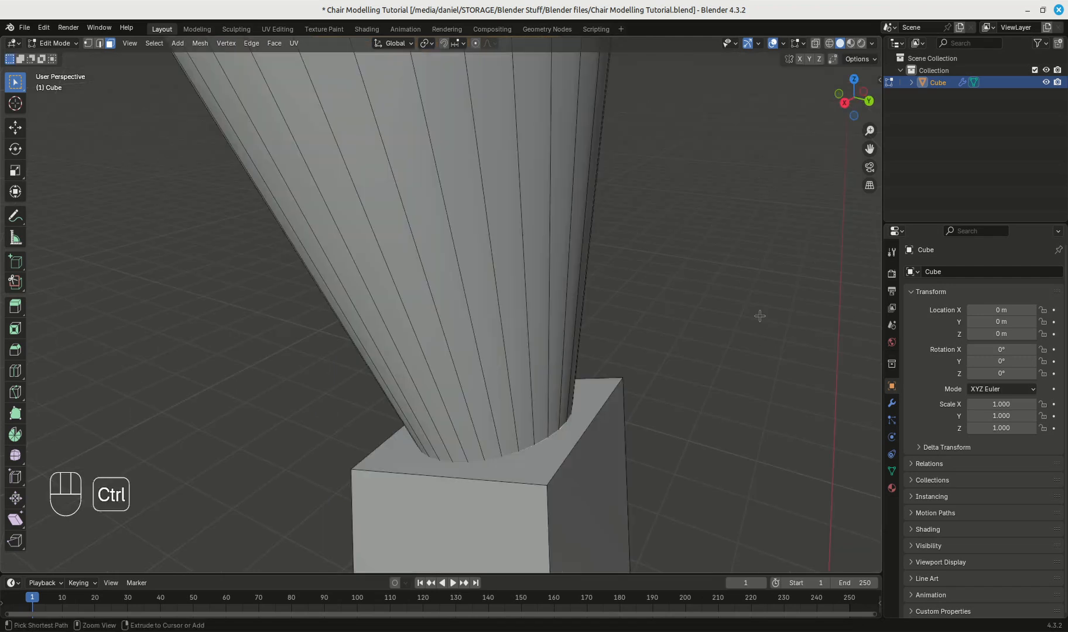
- Bevel the bottom rim of the turned piece and the edges of the post's top face with 15 segments
key("ctrl+b")
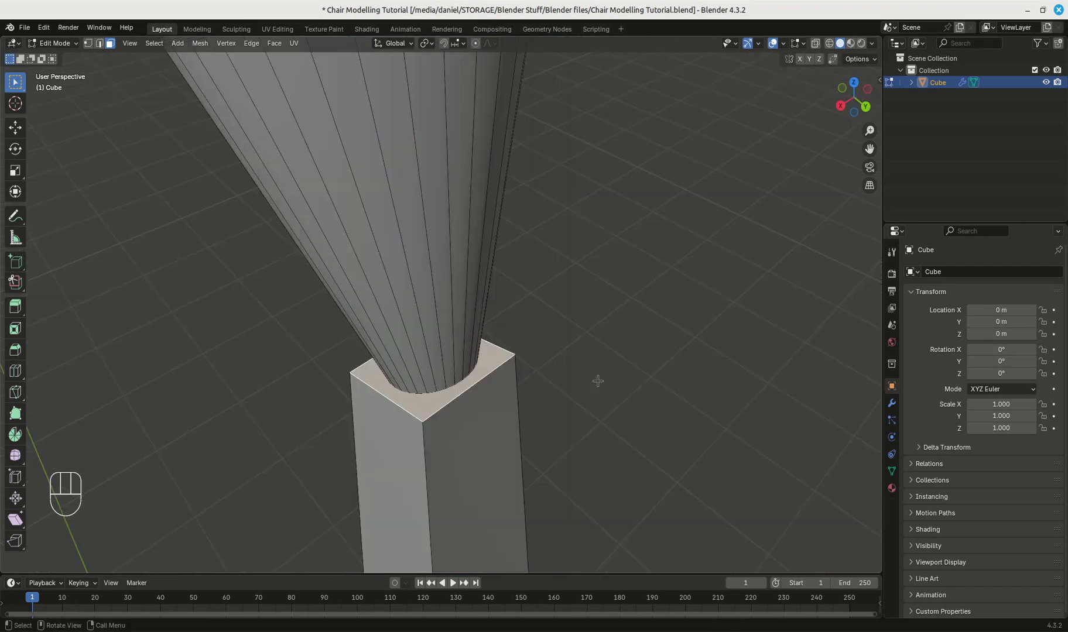
key("ctrl+b")
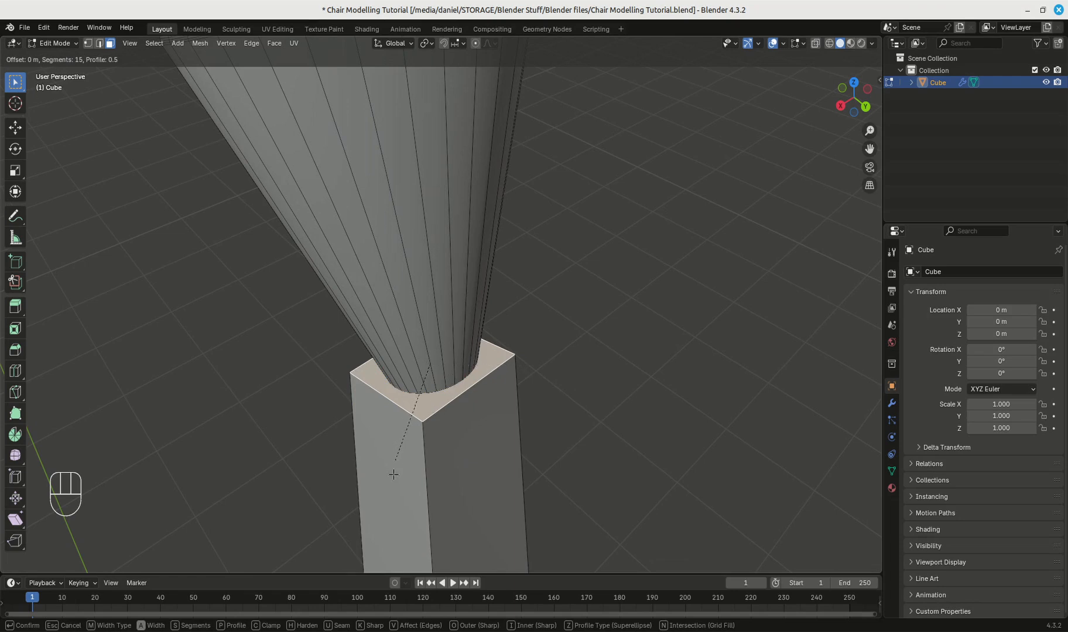
left_click(382, 59)
- Select the turned piece with its linked geometry and move it in side view so its rounded end sinks into the post's rounded top
key("ctrl+l")
key("KP_Enter")
key("KP_3")
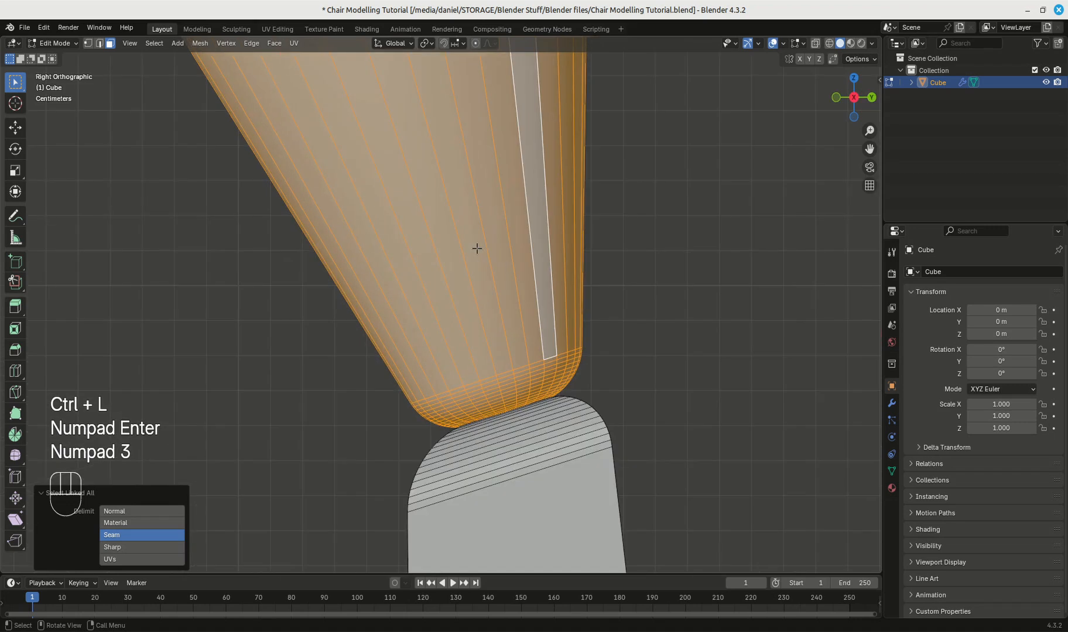
key("g")
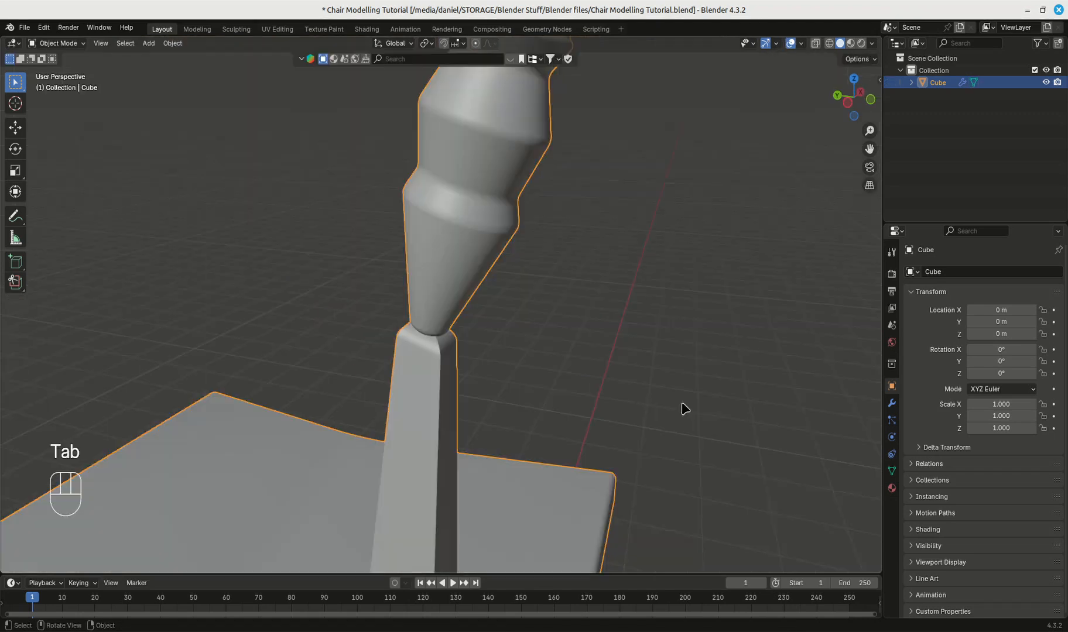
- Compare the size of the post's turned section with the chair in the Chair.avif reference photo
scroll(667, 389, "down", 5)
scroll(663, 384, "down", 2)
middle_click_drag(596, 376, 857, 381)
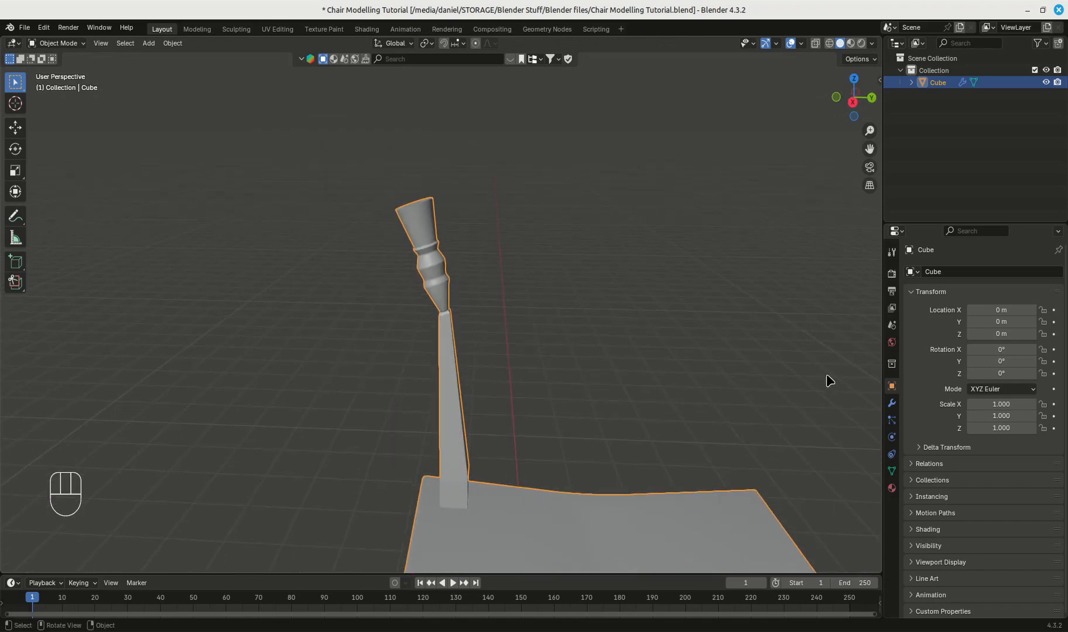
left_click(314, 631)
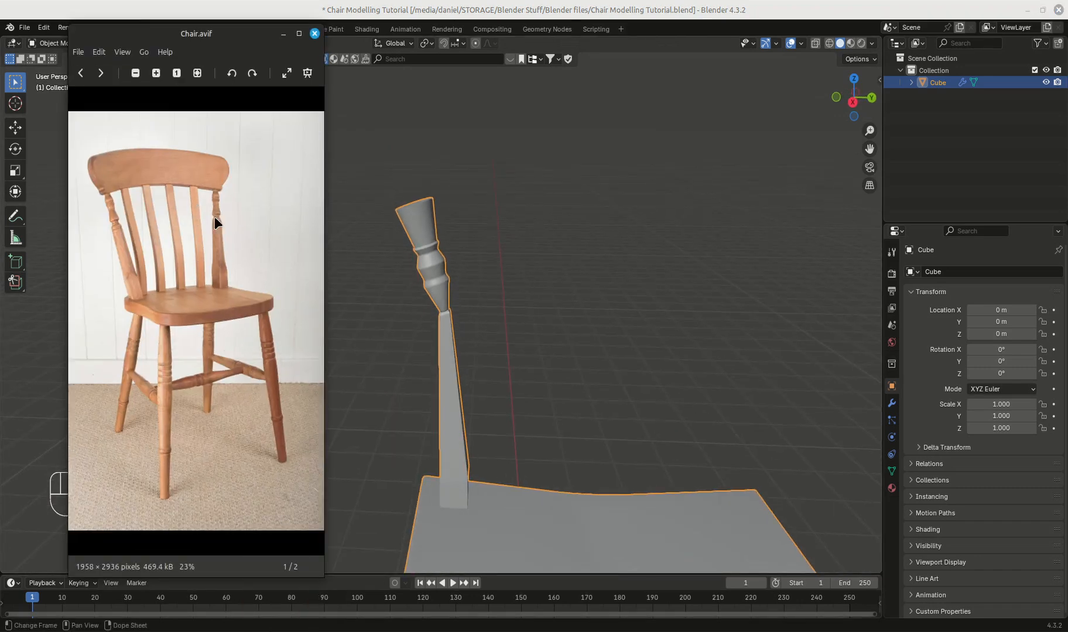
left_click(283, 34)
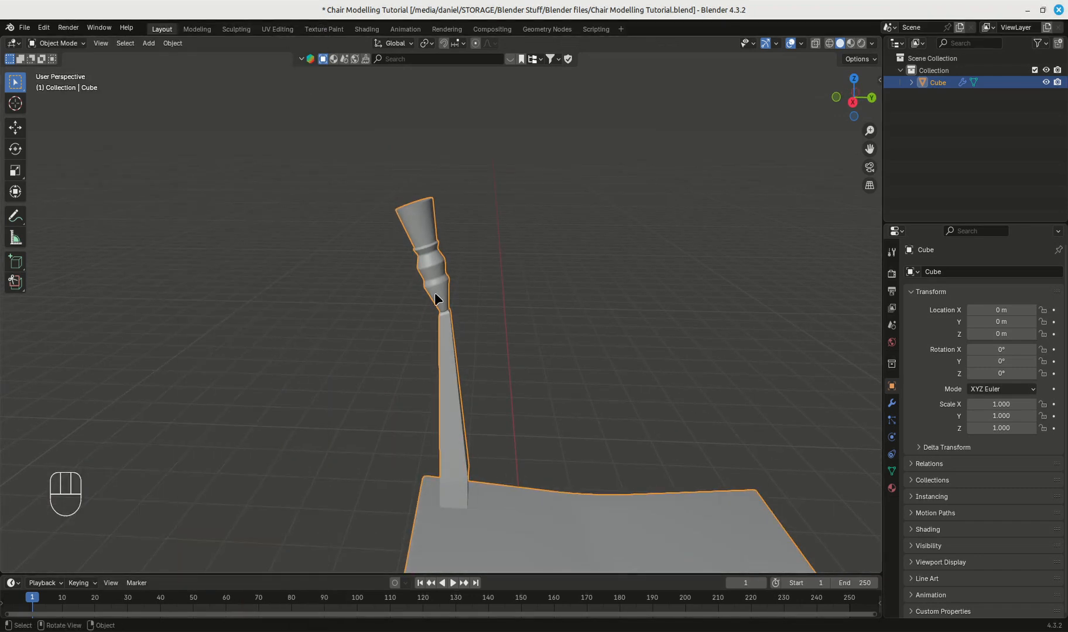
- Select the entire turned piece in the right side view, adjust its tilt and scale it down to less than half its size
scroll(439, 292, "up", 3)
key("Tab")
key("KP_3")
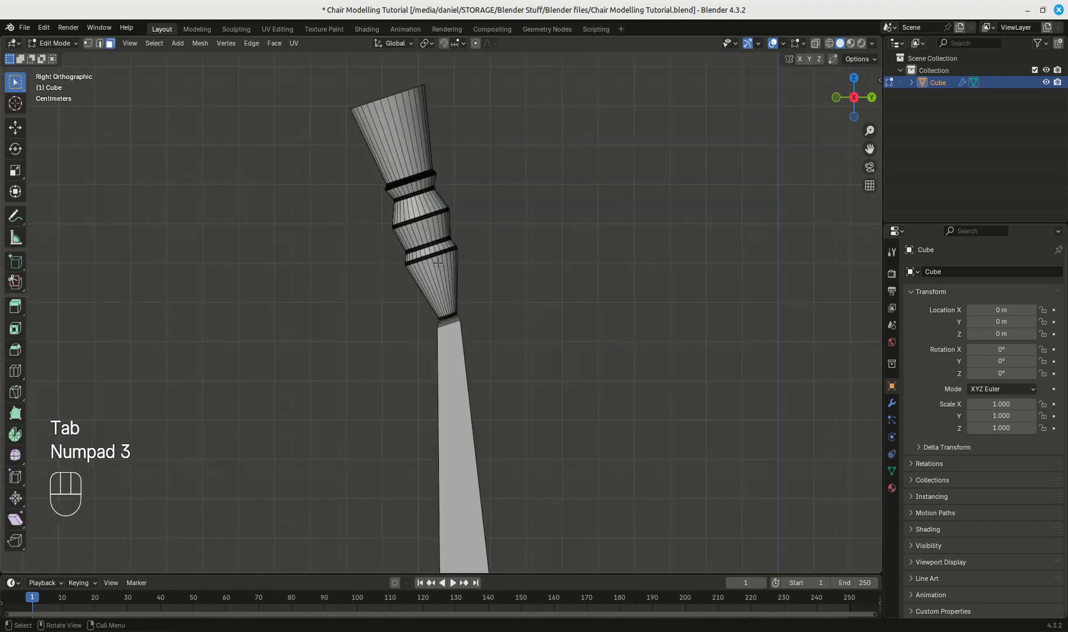
left_click(439, 290)
key("ctrl+l")
key("r")
left_click(465, 436)
key("s")
left_click(508, 276)
- Reposition the smaller turned piece on the post's top and rotate it about -3.47° to align it with the post
key("g")
left_click(532, 341)
key("r")
left_click(540, 341)
key("g")
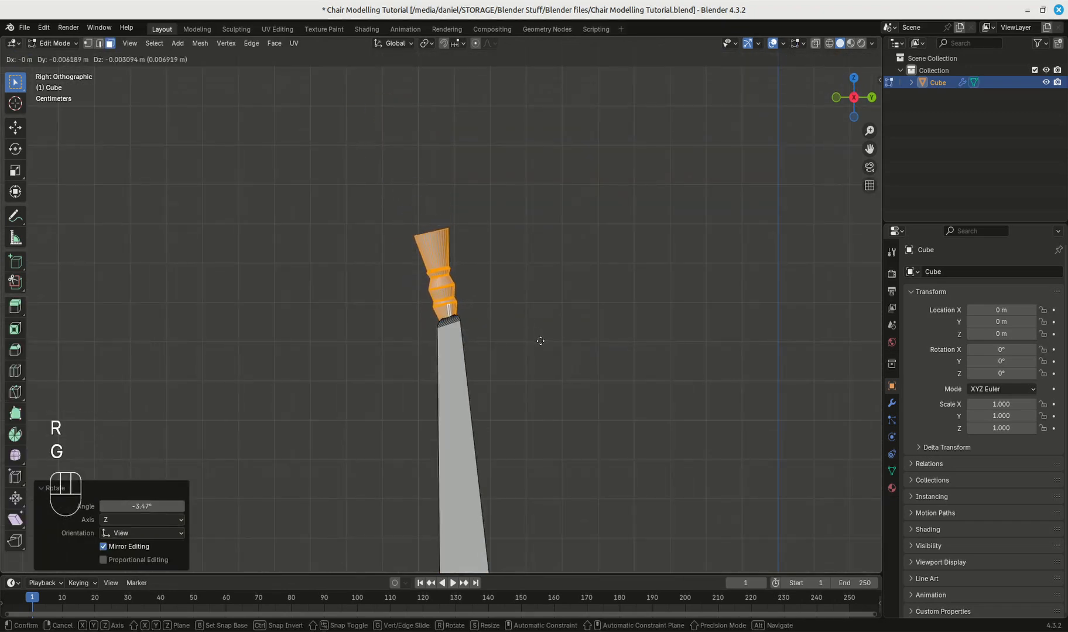
left_click(537, 329)
middle_click_drag(536, 328, 654, 315)
key("Tab")
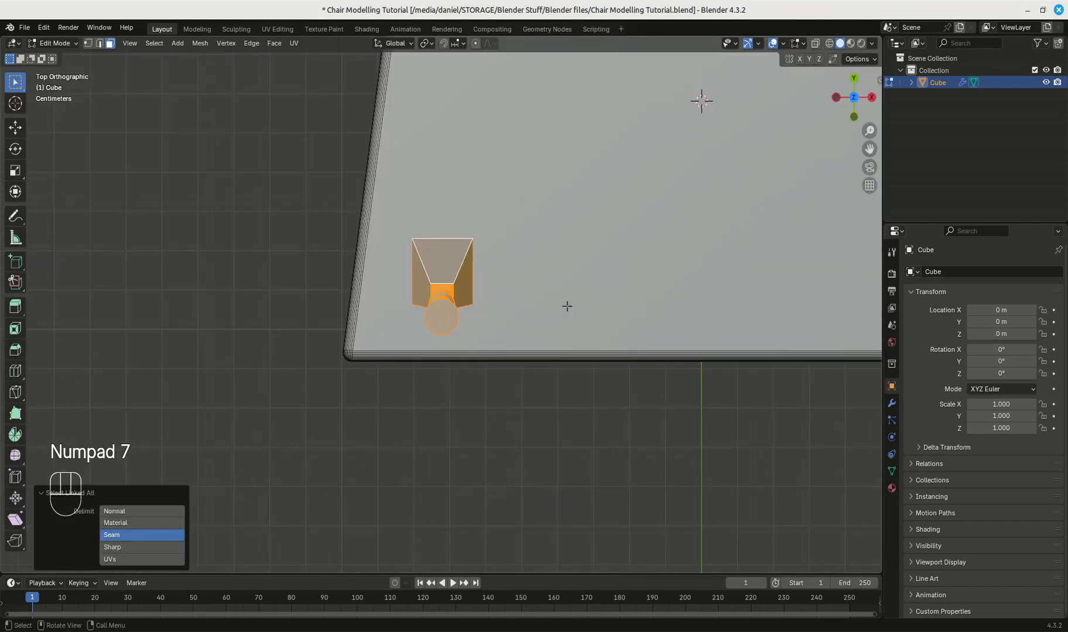
- Duplicate the complete back post in top view and place the copy about 1.443 m along X at the seat's opposite rear corner
middle_click_drag(564, 305, 398, 329, "shift")
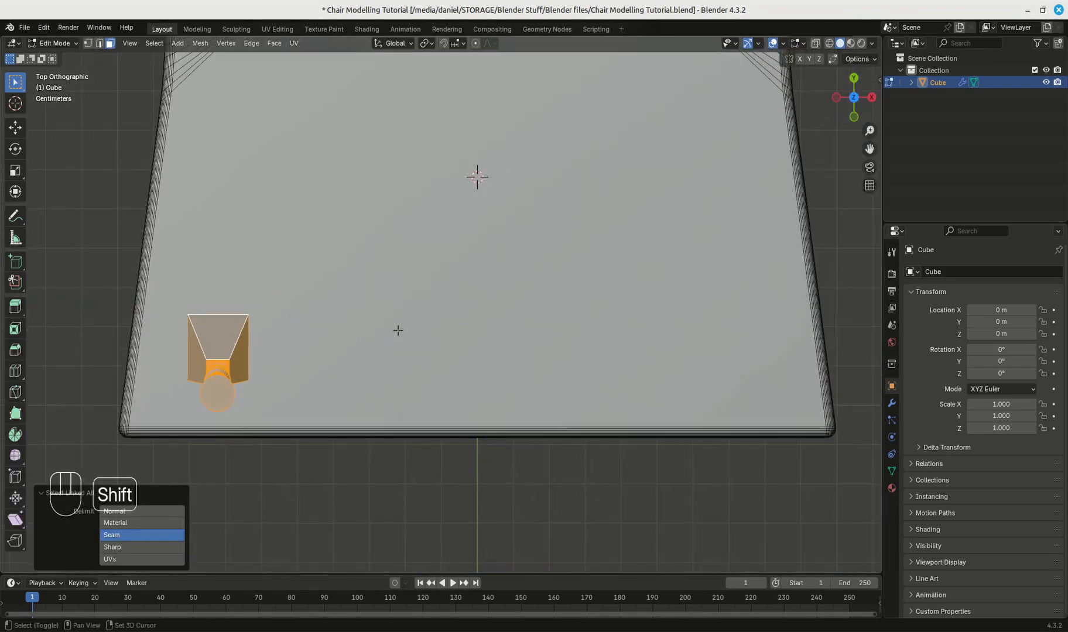
key("shift+d")
key("x")
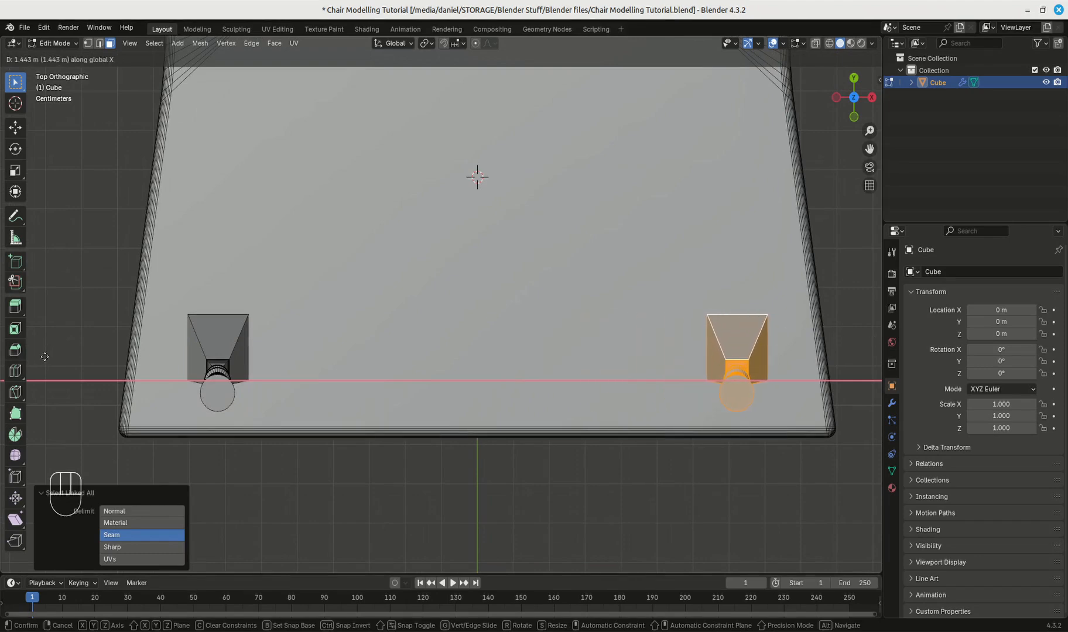
left_click(45, 356)
middle_click_drag(44, 356, 362, 346)
scroll(314, 382, "down", 3)
left_click(496, 329)
- Select the top end faces of both turned pieces and raise them along Z to lengthen the flared ends
scroll(490, 337, "up", 2)
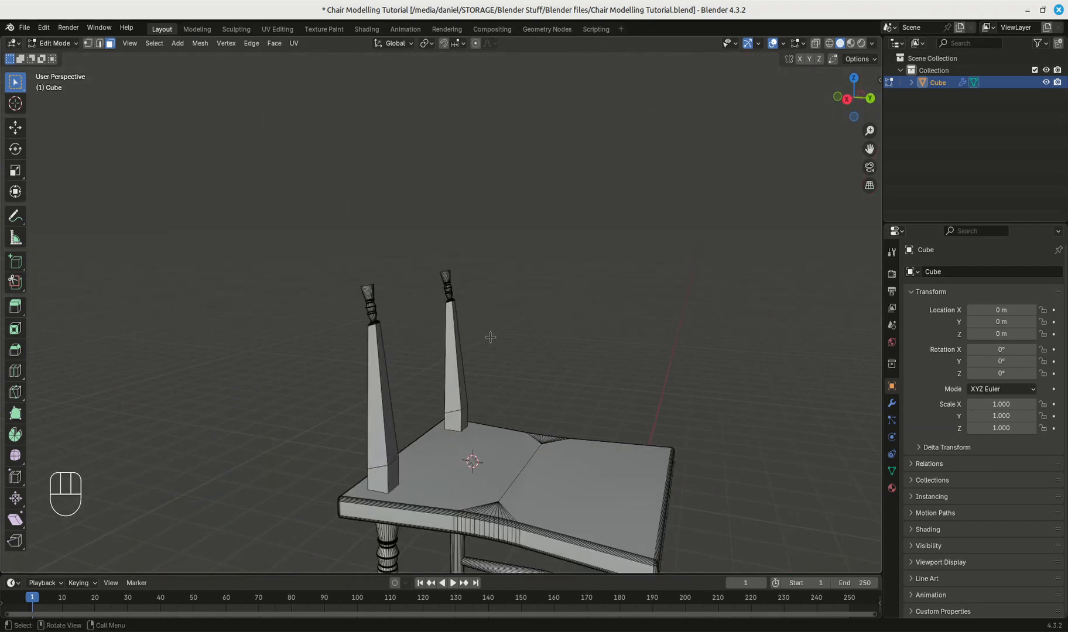
scroll(479, 338, "up", 3)
scroll(471, 338, "up", 2)
middle_click_drag(307, 316, 505, 418, "shift")
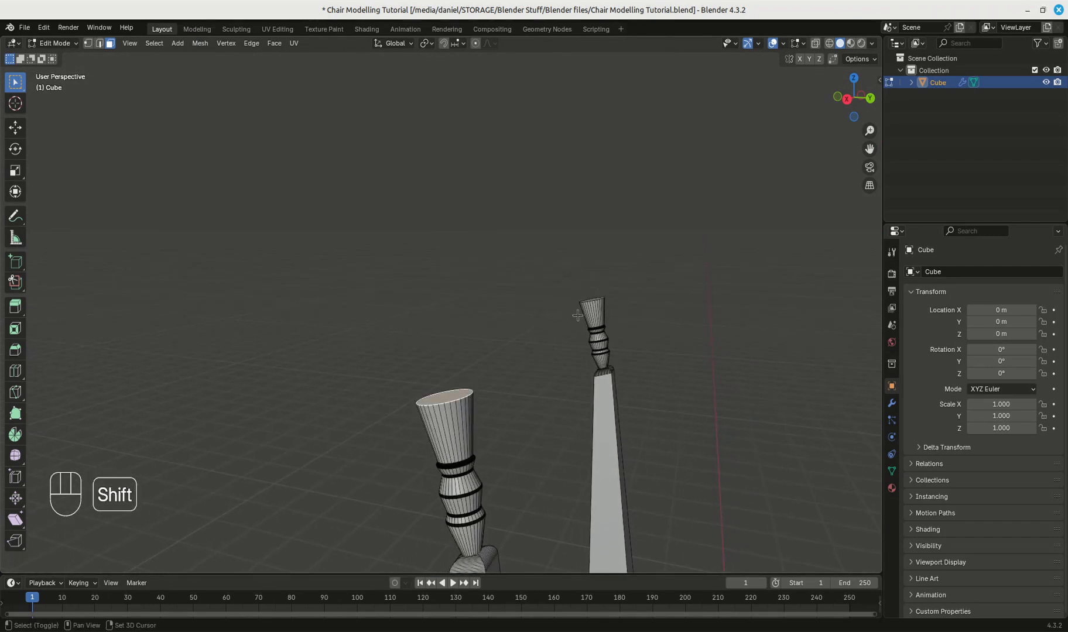
middle_click_drag(634, 350, 656, 353)
key("KP_3")
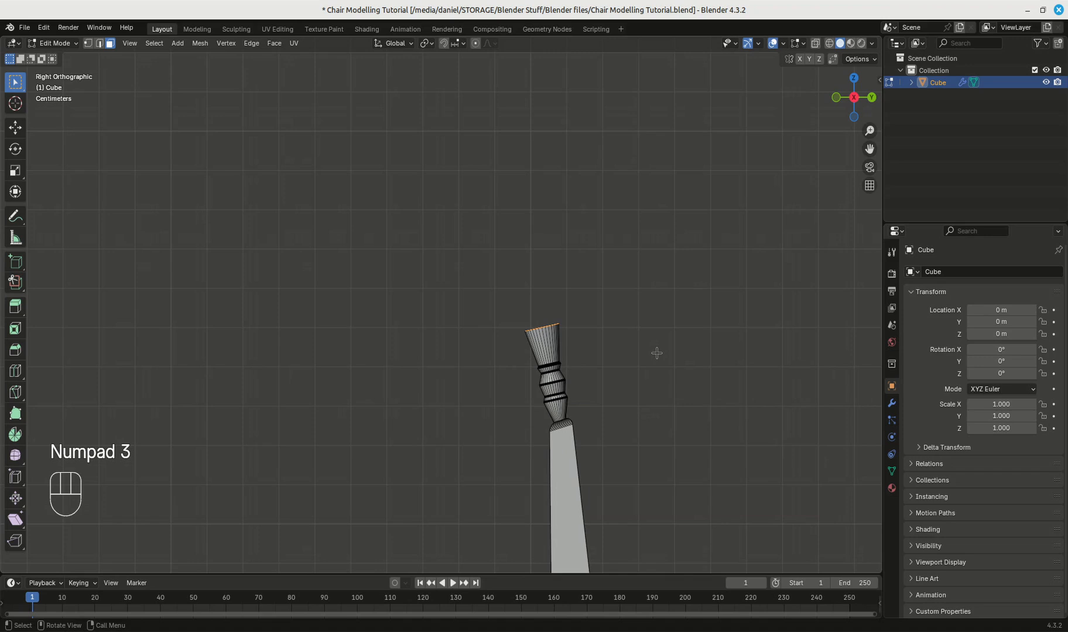
key("g")
key("z")
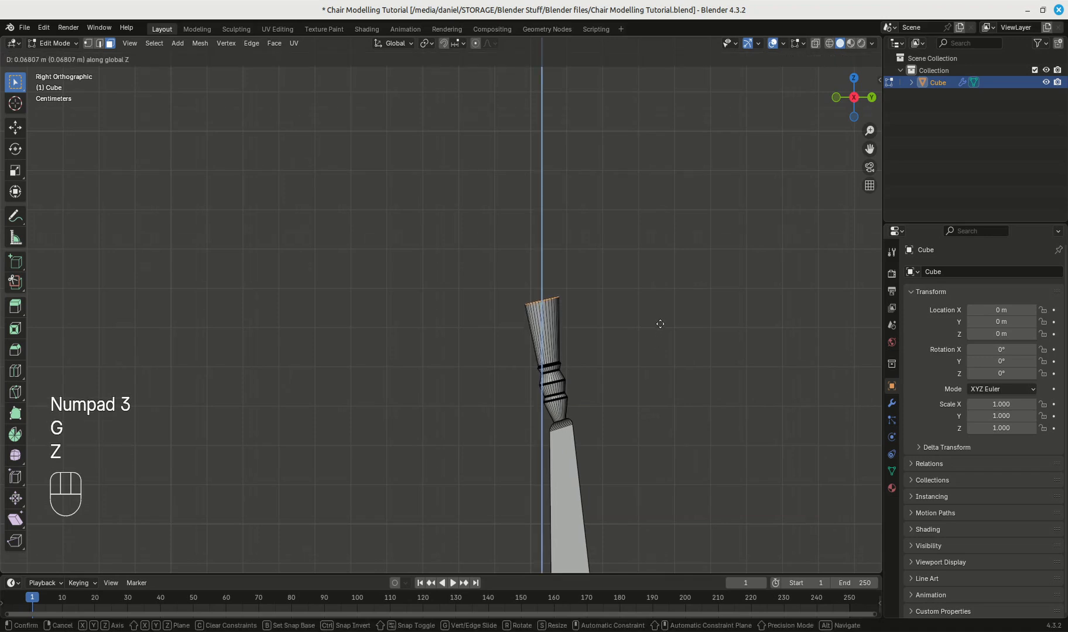
left_click(664, 309)
- Compare both back posts with the Chair.avif reference photo
middle_click_drag(663, 309, 623, 323)
left_click(305, 570)
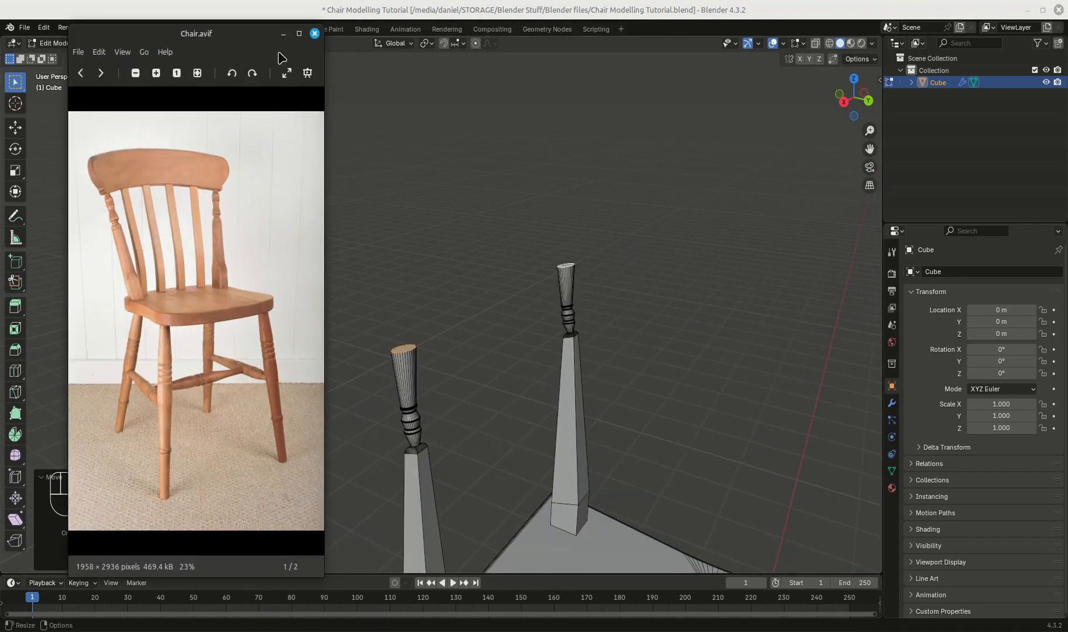
left_click(283, 34)
middle_click_drag(442, 236, 479, 259)
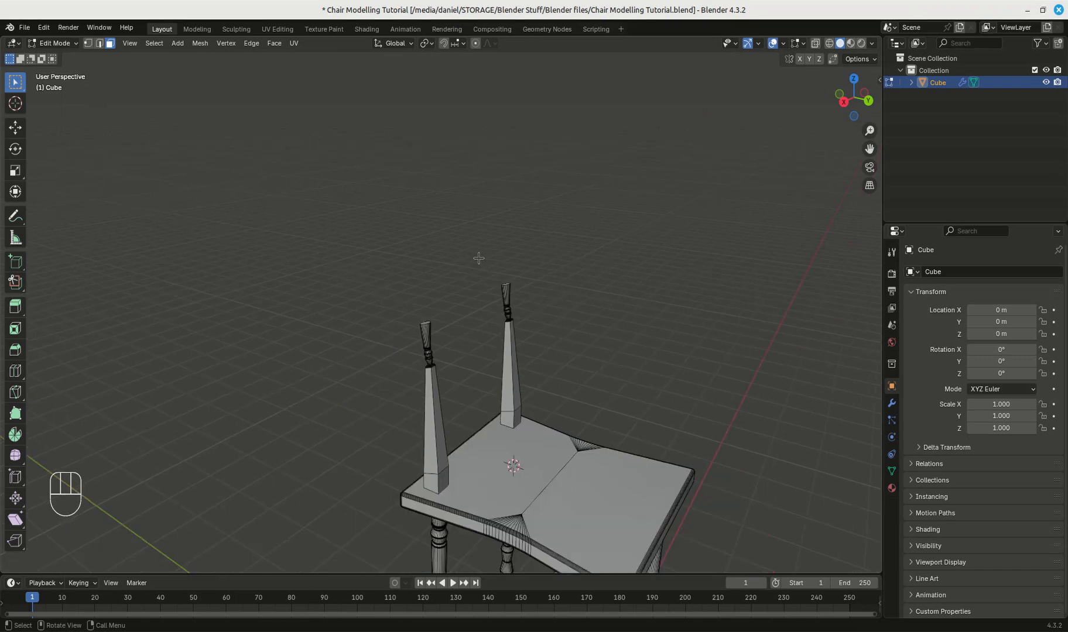
- Duplicate the rear top face of the seat and raise the copy about 1.665 m above it for the backrest panel
left_click(501, 464)
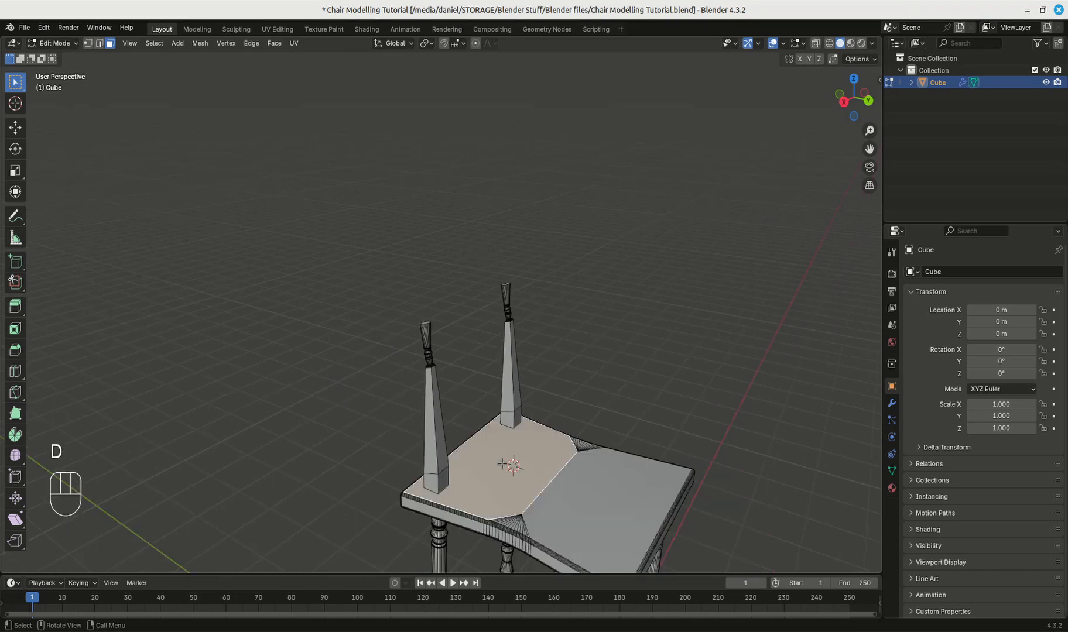
key("shift+d")
left_click(559, 300)
middle_click_drag(559, 300, 623, 373)
key("alt+Tab")
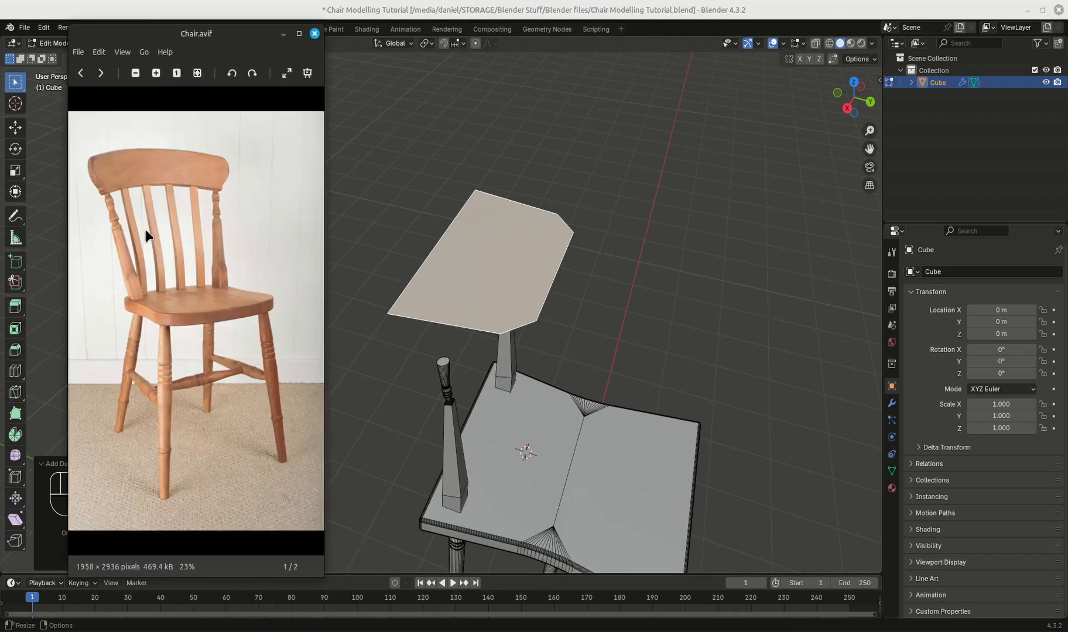
left_click(283, 34)
scroll(661, 309, "up", 2)
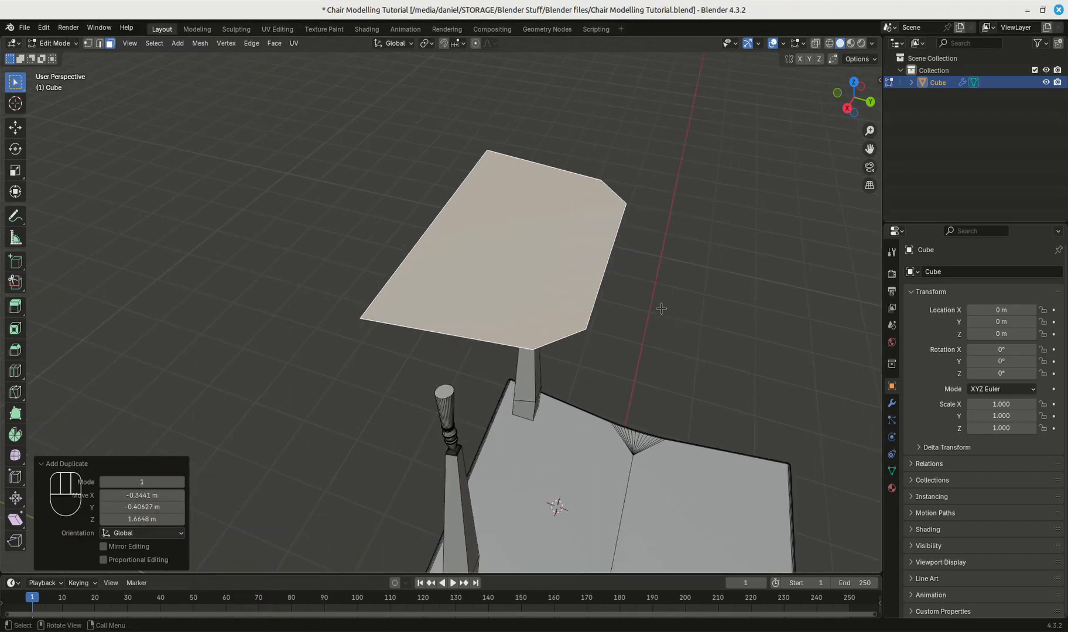
- Rotate the duplicated face 90° about X and extrude it about 0.094 m to form an upright backrest panel
key("r")
type("x")
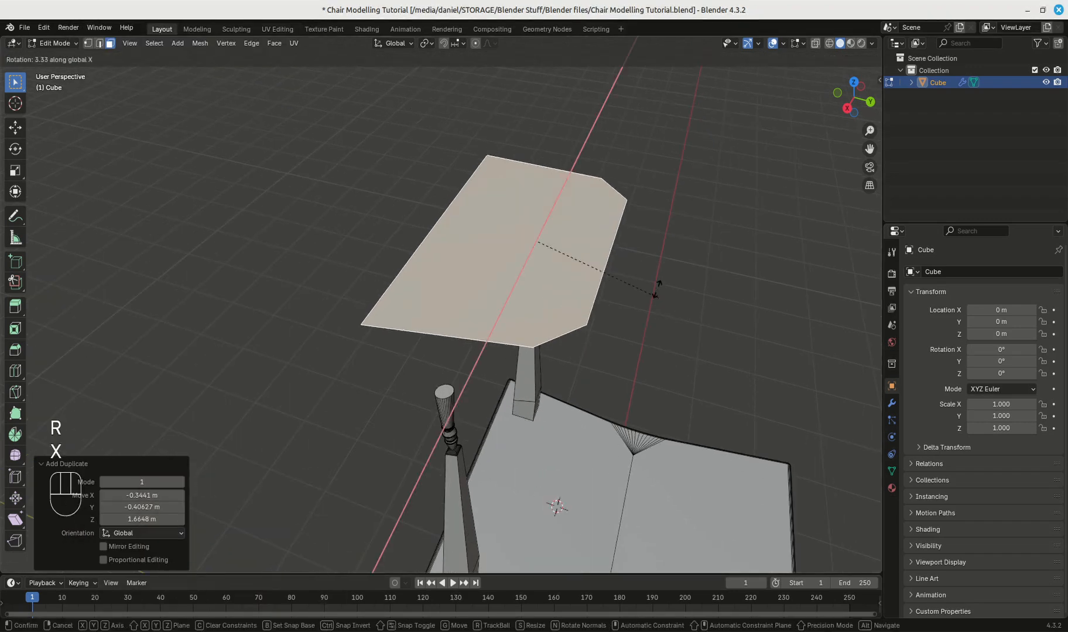
type("90")
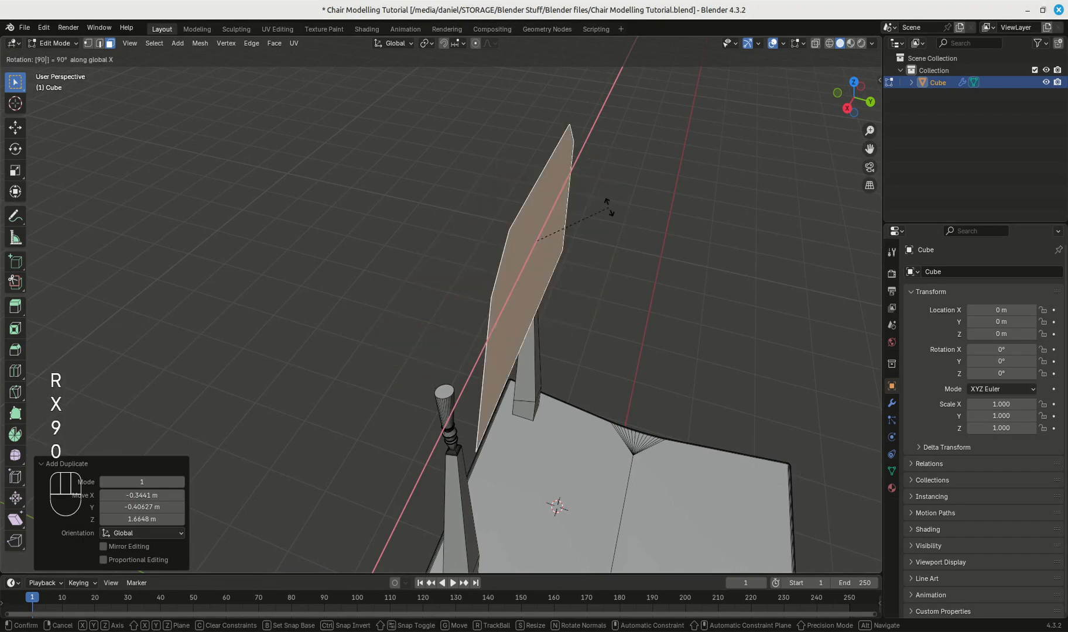
key("KP_Enter")
middle_click_drag(650, 208, 530, 239)
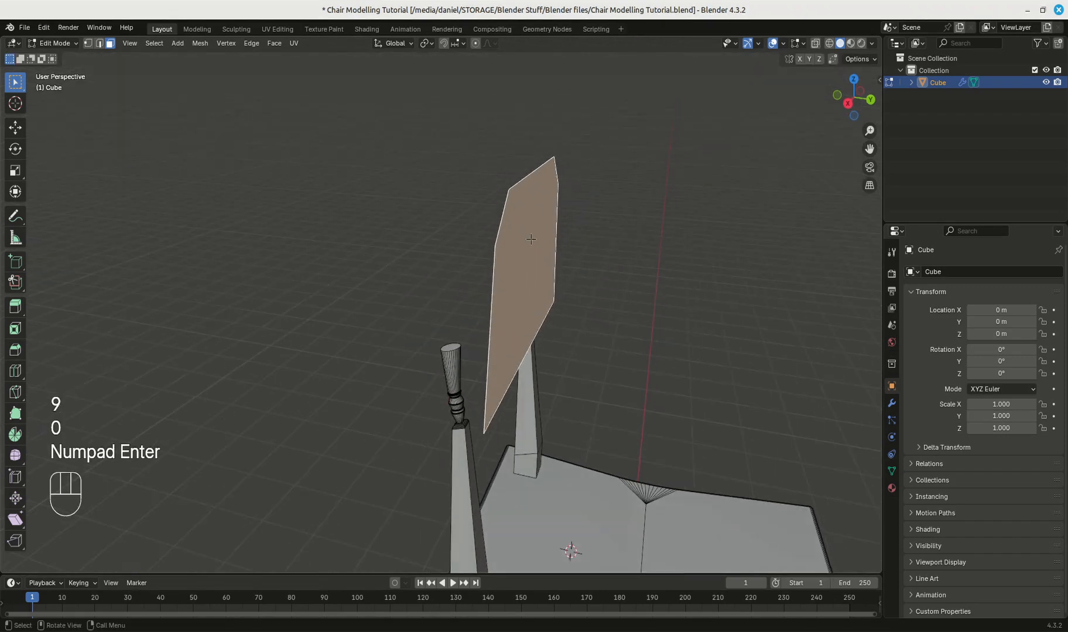
key("e")
left_click(547, 246)
middle_click_drag(546, 246, 654, 284)
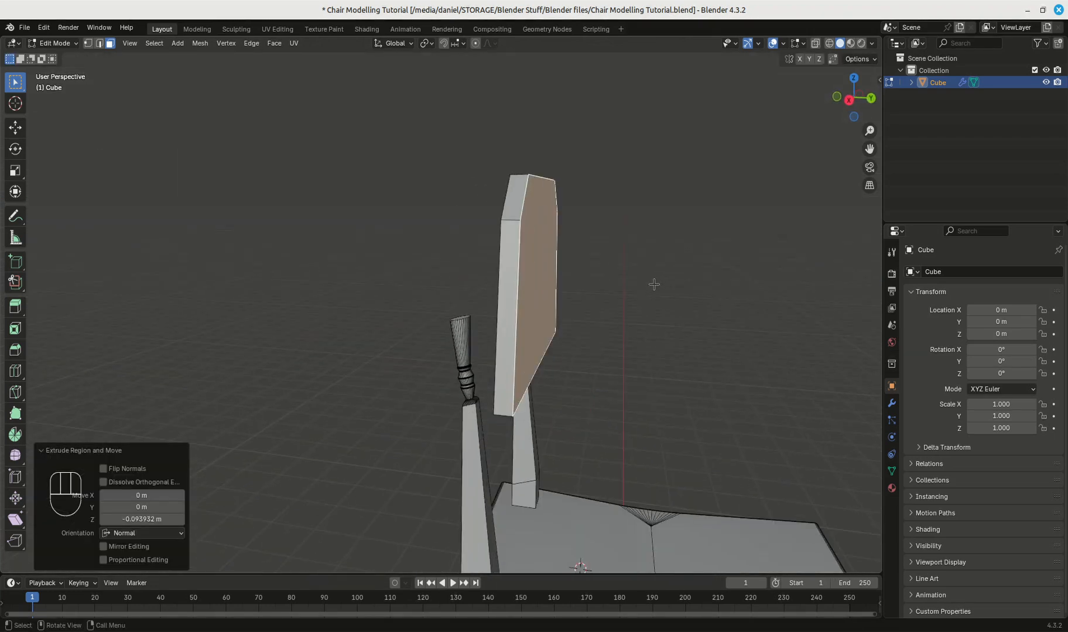
- Select the whole backrest panel and move it in right view about -0.196 m in Y and 0.452 m in Z over the posts
key("ctrl+l")
key("KP_3")
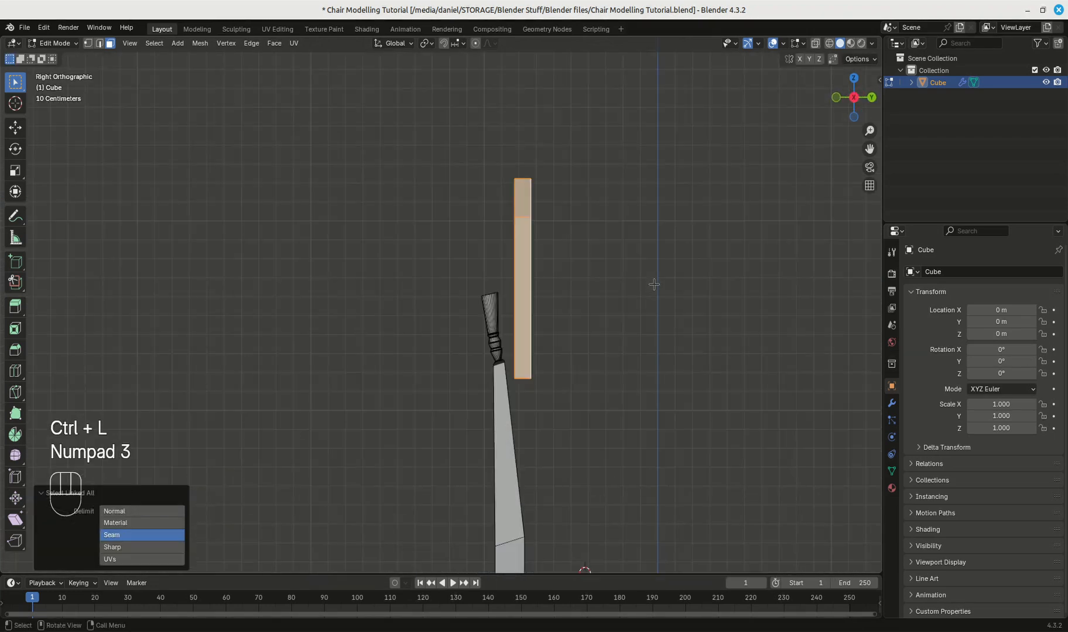
key("g")
left_click(617, 191)
middle_click_drag(616, 191, 598, 358)
middle_click_drag(639, 266, 609, 285)
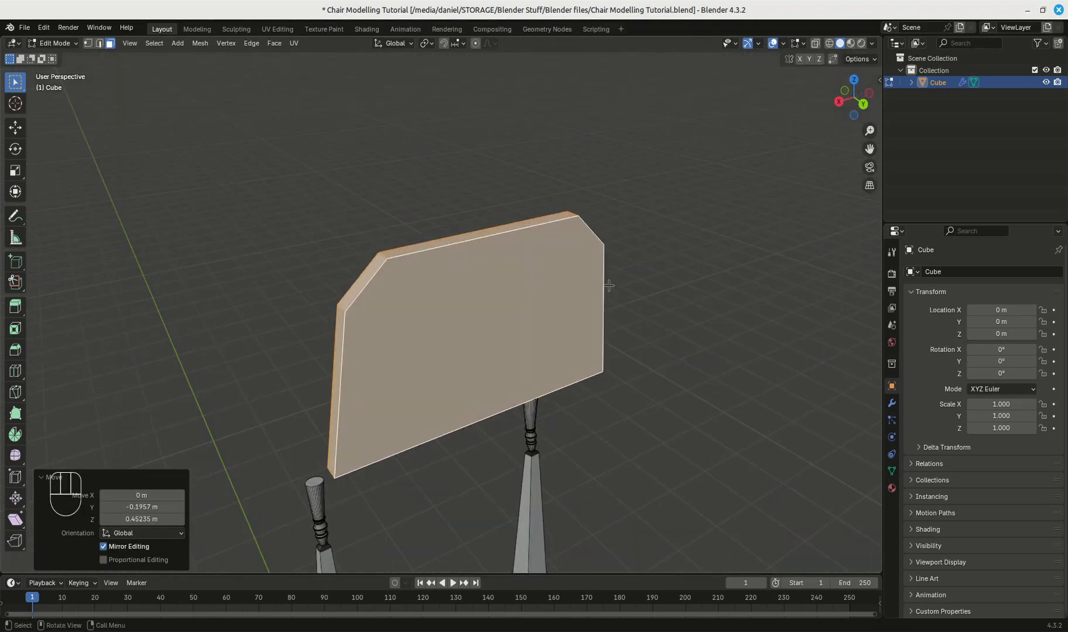
- Select the panel's top and slanted corner faces and lower them about 0.347 m along Z to shorten the panel
left_click(464, 234)
left_click(358, 276, "shift")
middle_click_drag(674, 279, 713, 295)
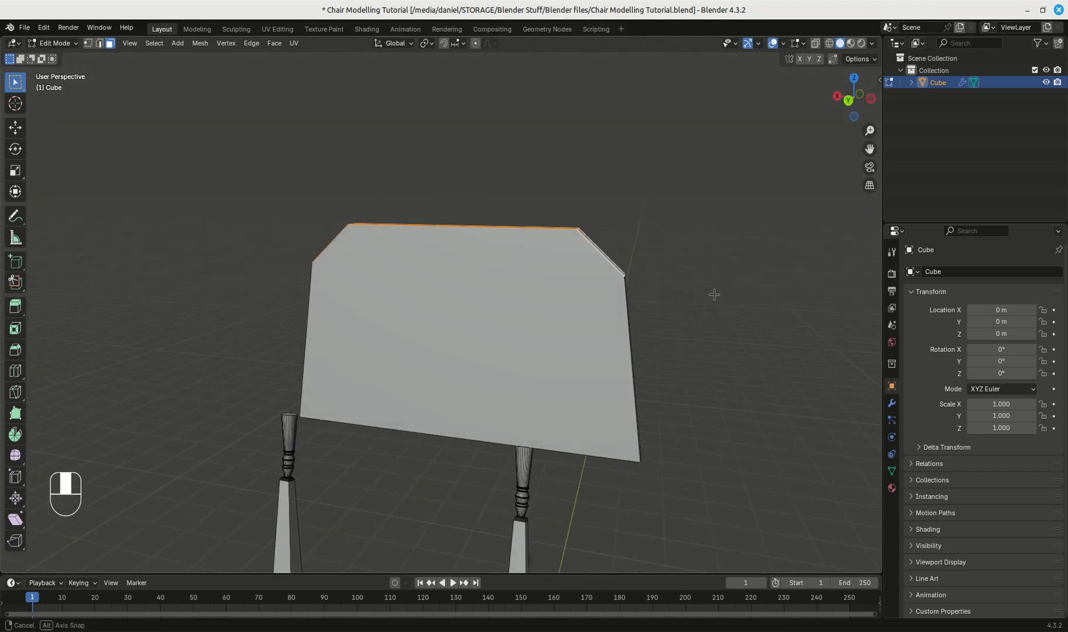
key("g")
key("z")
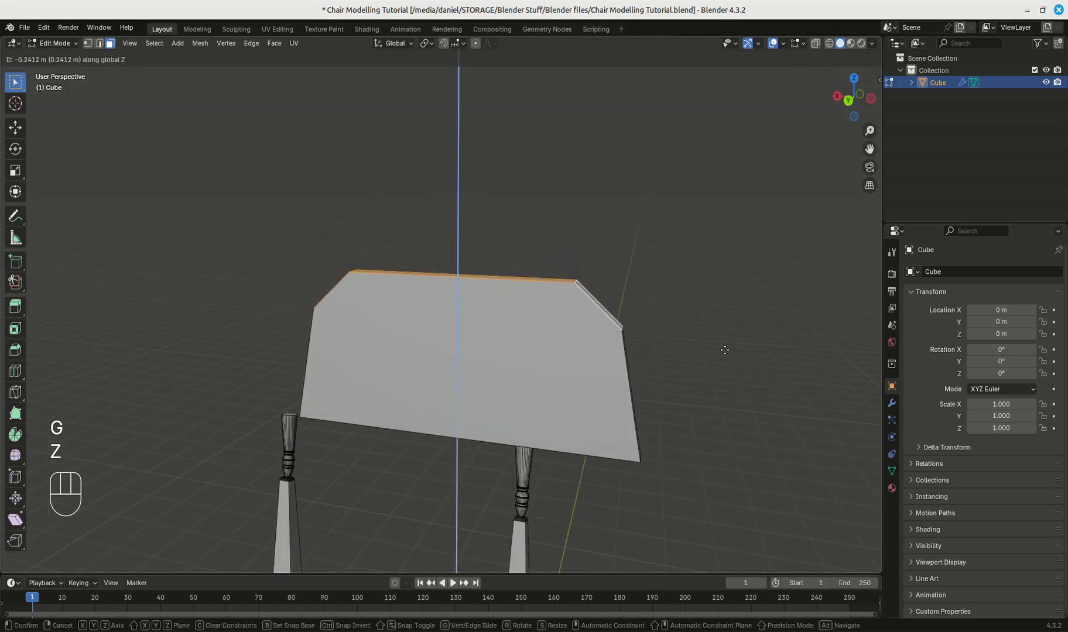
left_click(711, 397)
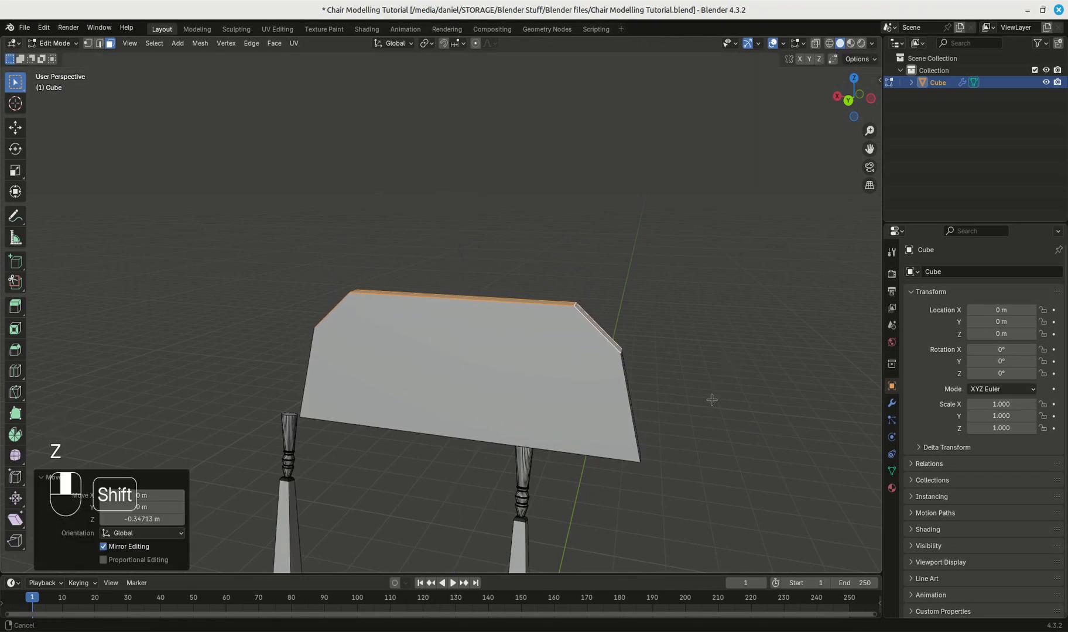
middle_click_drag(709, 400, 717, 399, "shift")
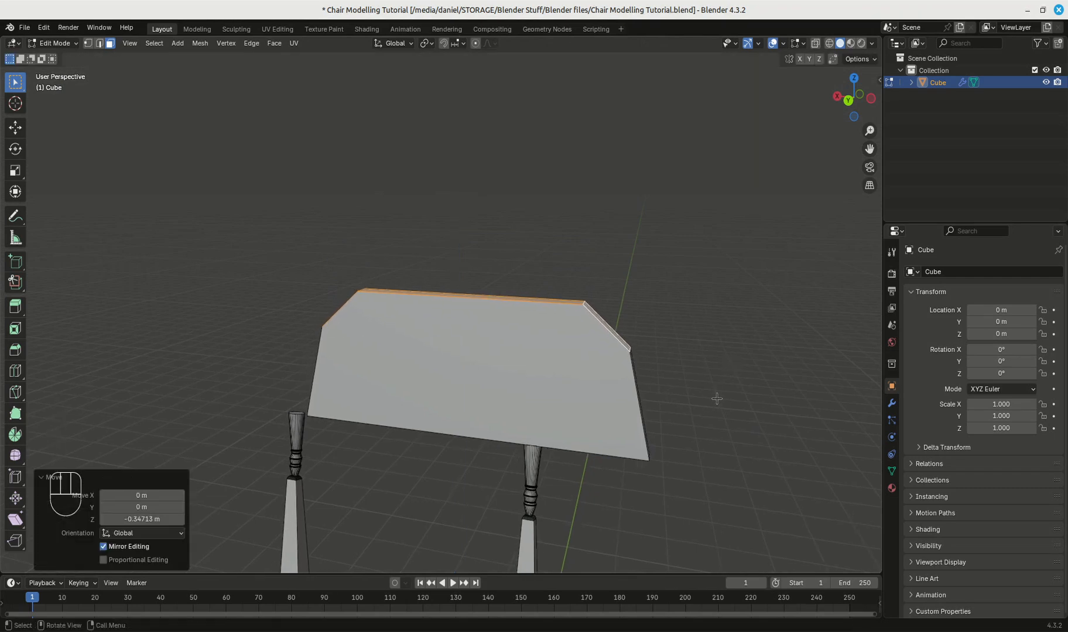
- Select the whole backrest panel, bevel its edges with 15 segments, and check the rounding in Object Mode
key("ctrl+l")
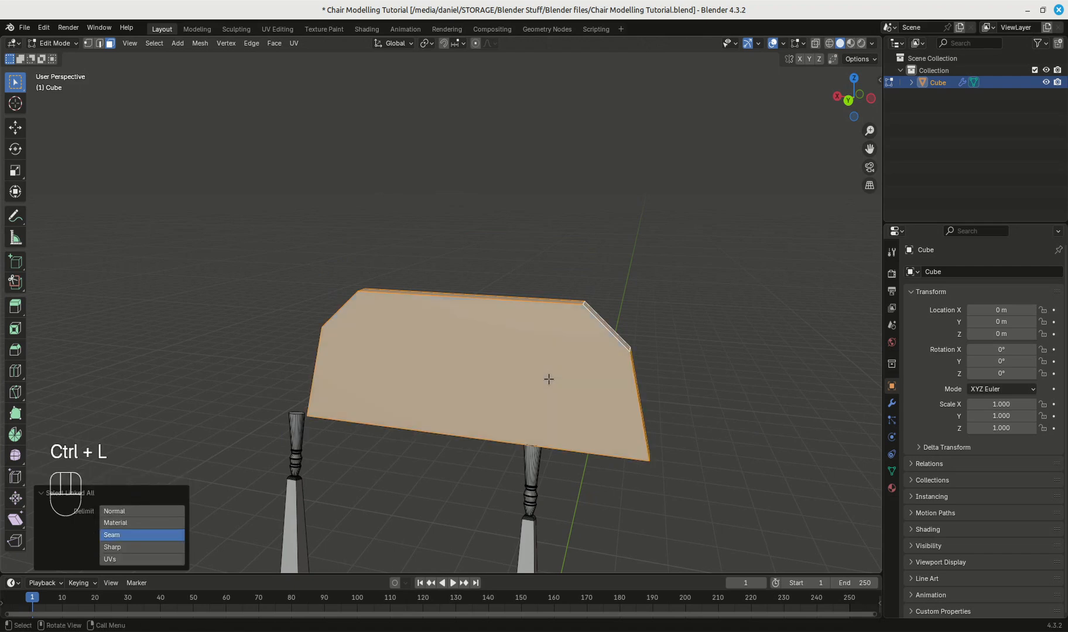
key("ctrl+b")
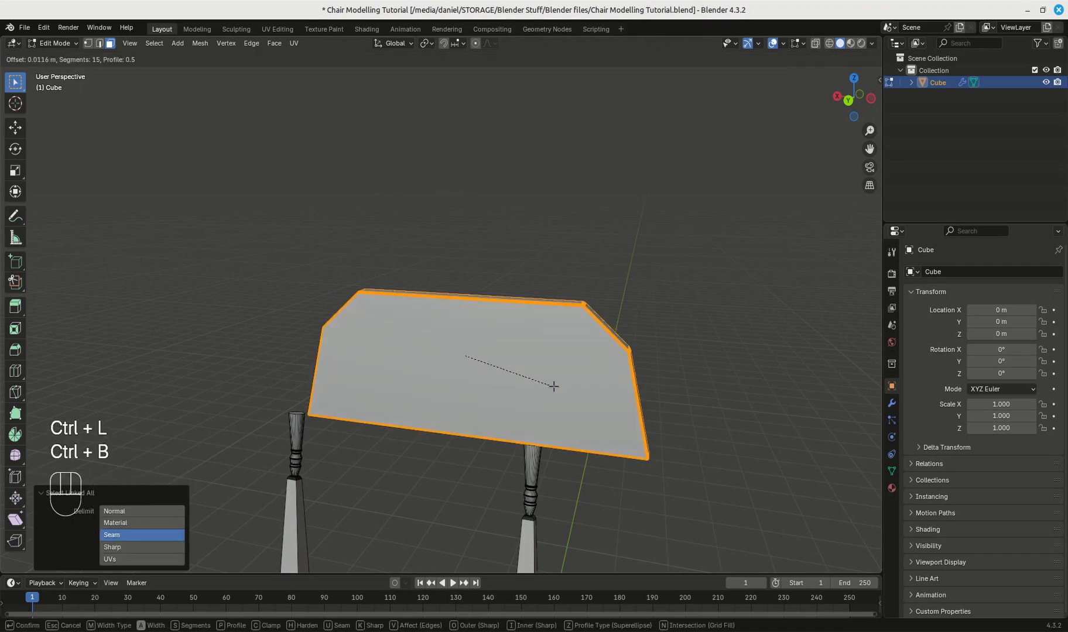
left_click(558, 390)
middle_click_drag(562, 392, 711, 414)
left_click(676, 411)
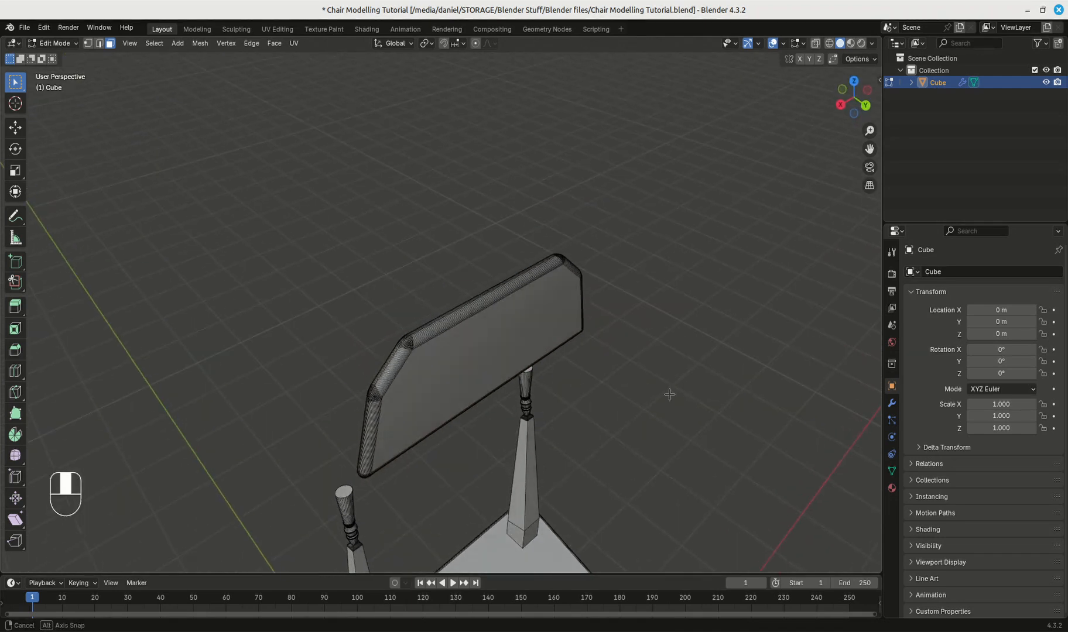
scroll(316, 372, "up", 3)
key("Tab")
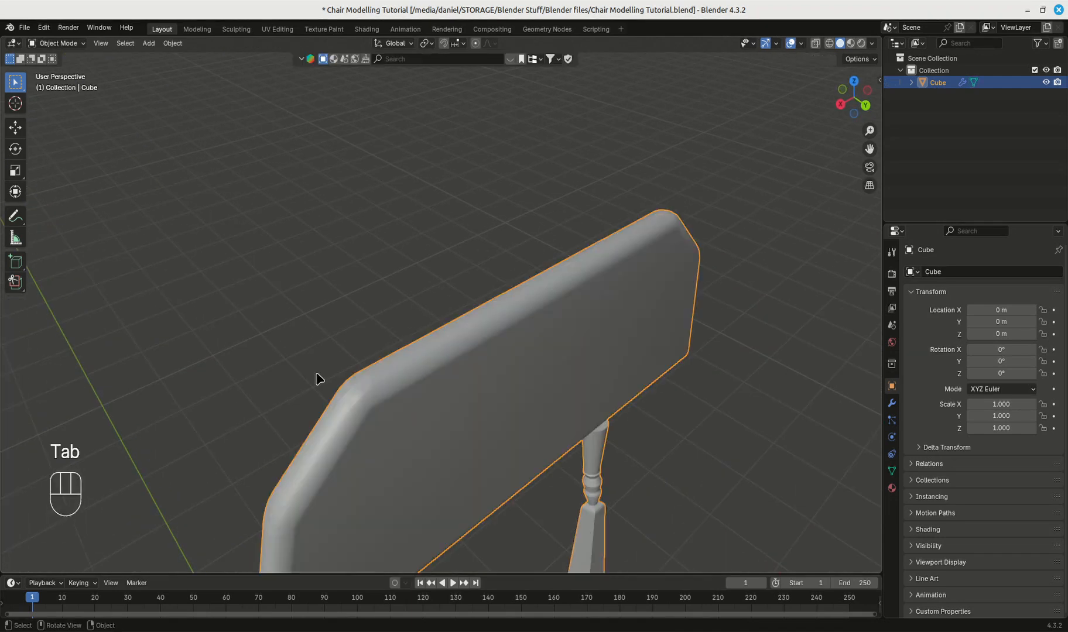
key("Tab")
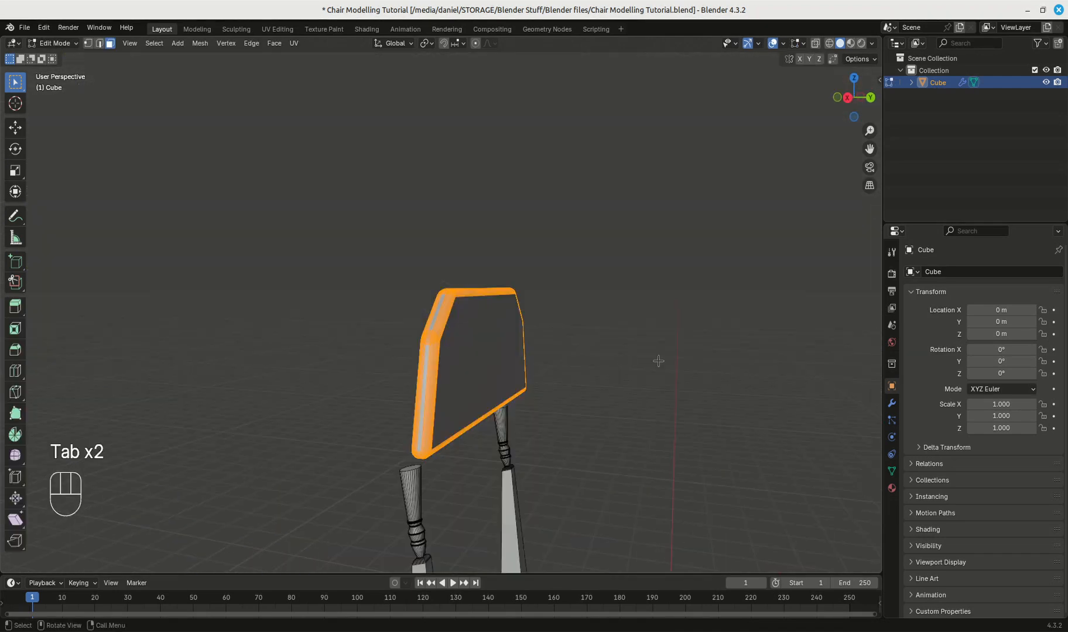
left_click(656, 361)
- Tilt the whole backrest panel about -8.82° in right view and reposition it onto the tops of the turned posts
middle_click_drag(573, 362, 413, 274)
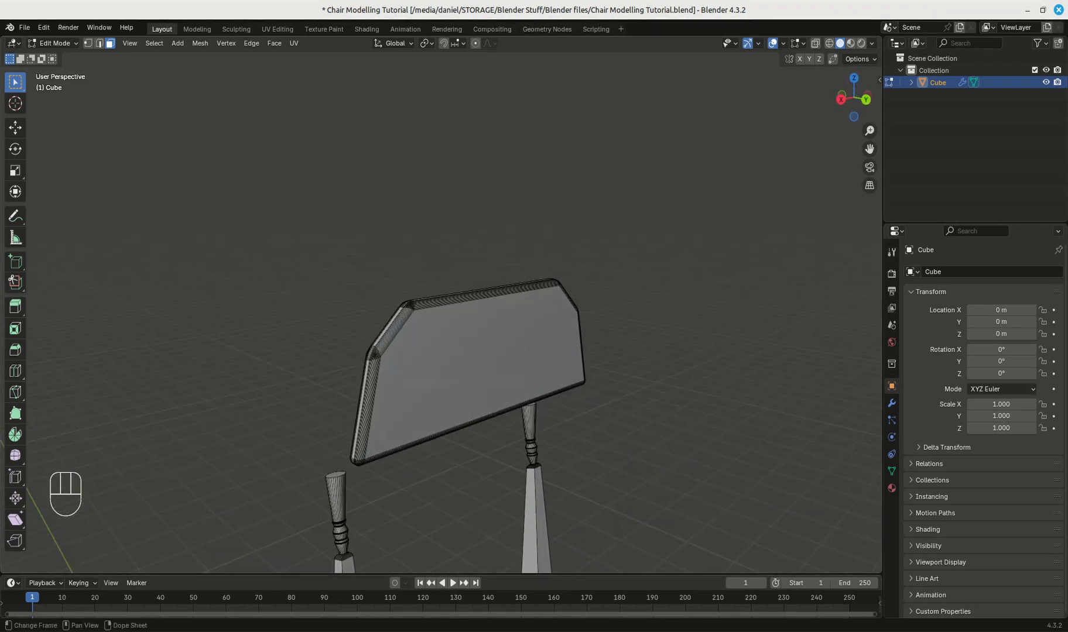
key("KP_3")
left_click(528, 346)
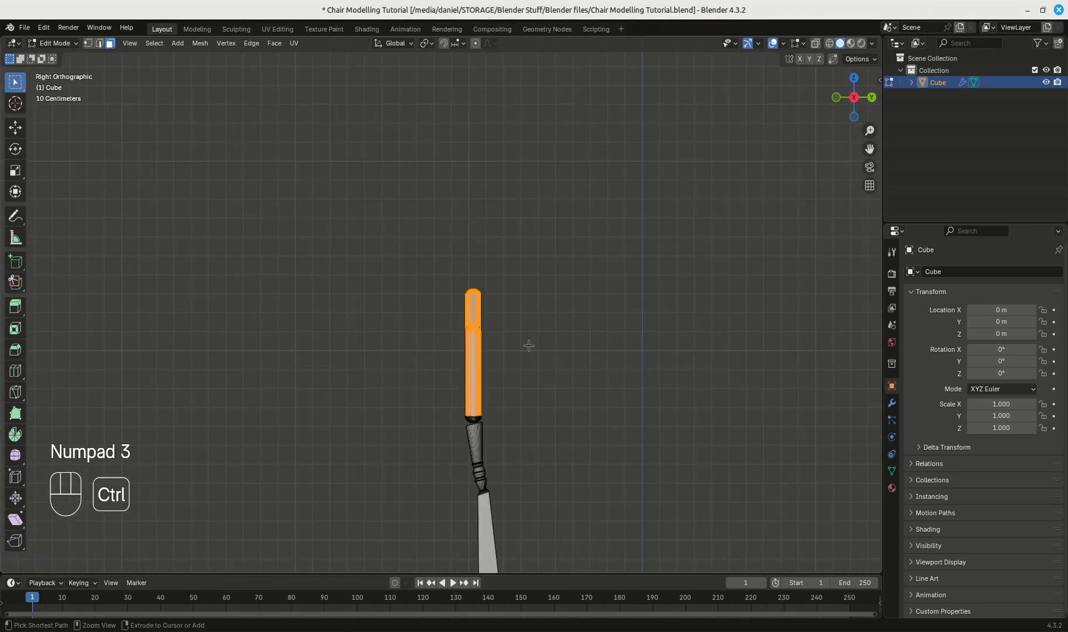
key("ctrl+l")
scroll(529, 346, "up", 3)
middle_click_drag(566, 324, 497, 273, "shift")
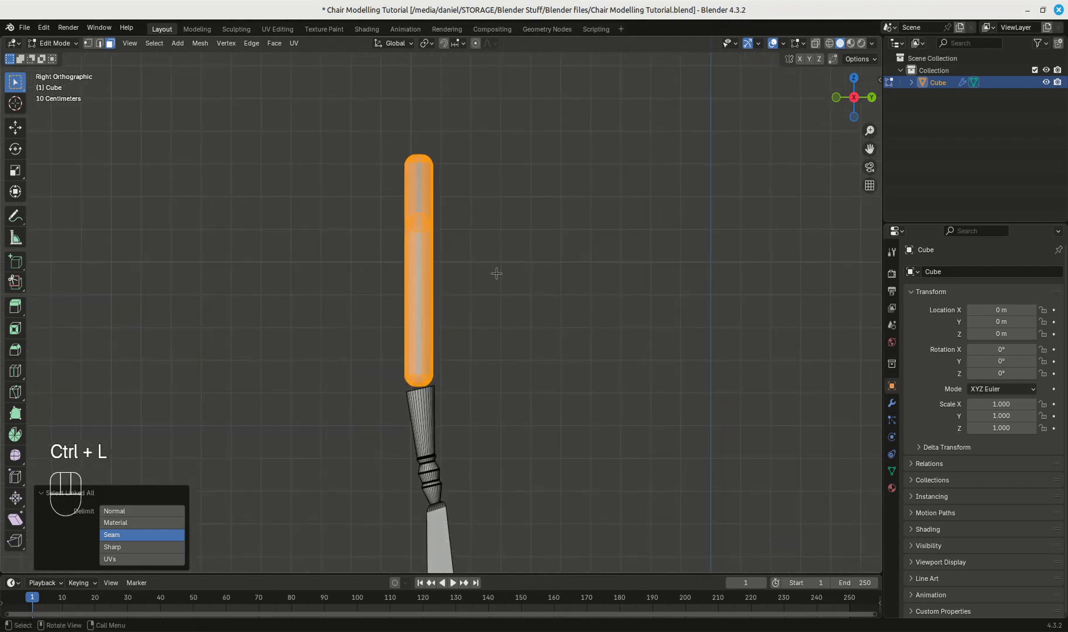
key("r")
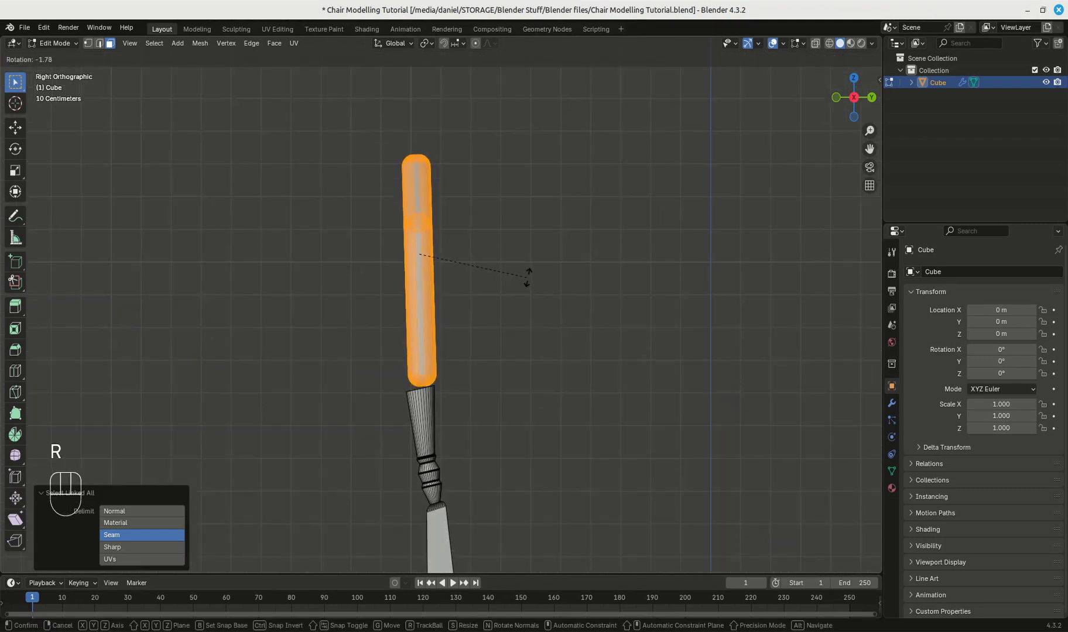
left_click(549, 265)
key("g")
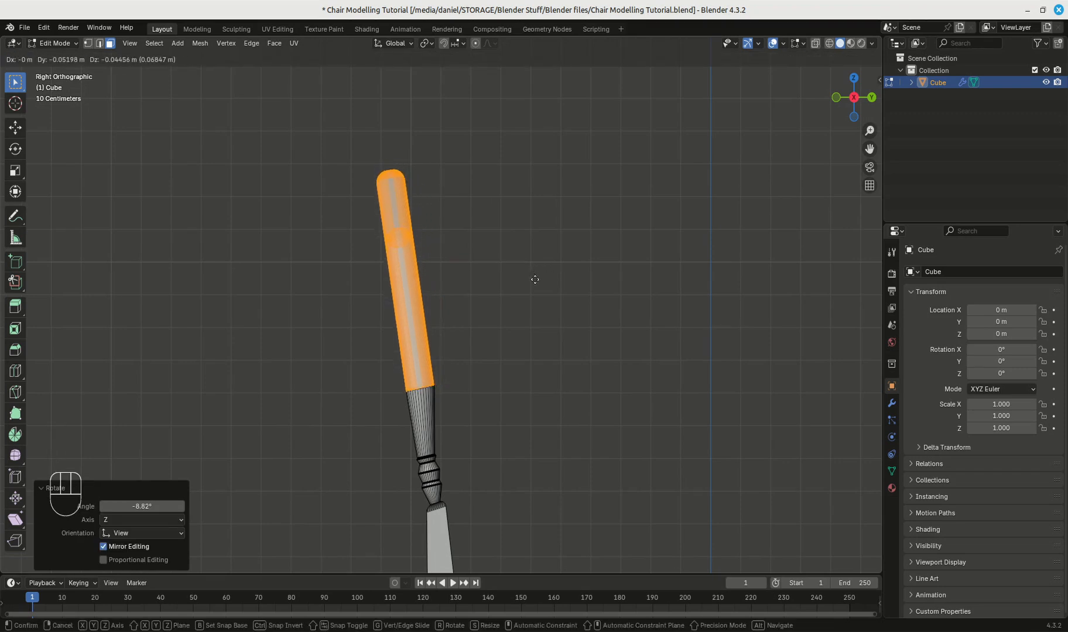
left_click(534, 279)
- Centre the backrest panel over both posts by moving it along X about 0.308 m and a further 0.031 m
middle_click_drag(534, 302, 447, 346)
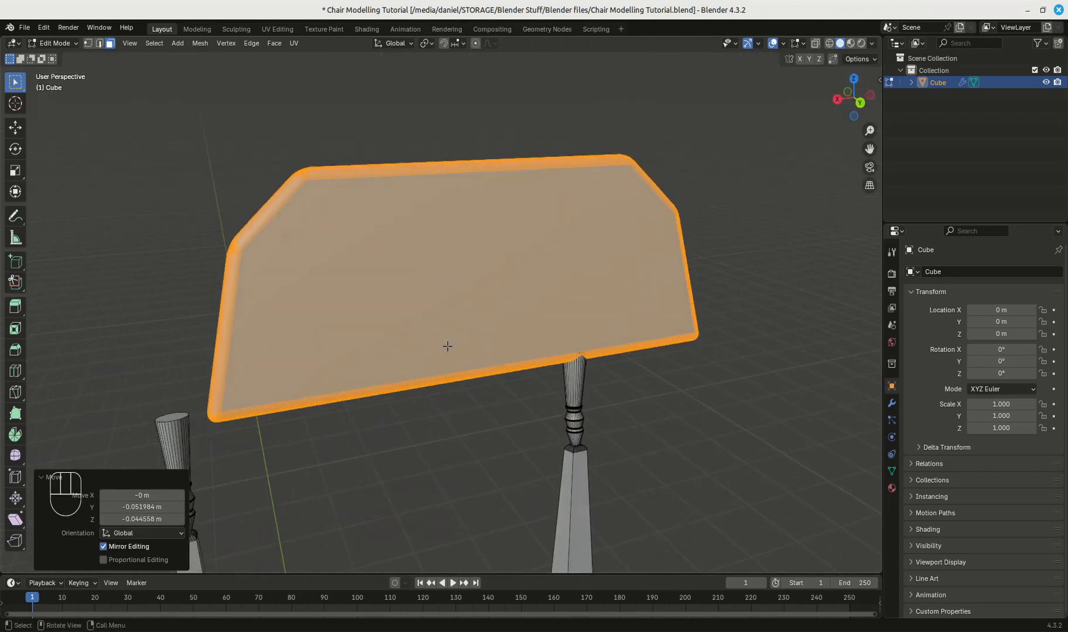
scroll(447, 346, "down", 4)
key("g")
key("x")
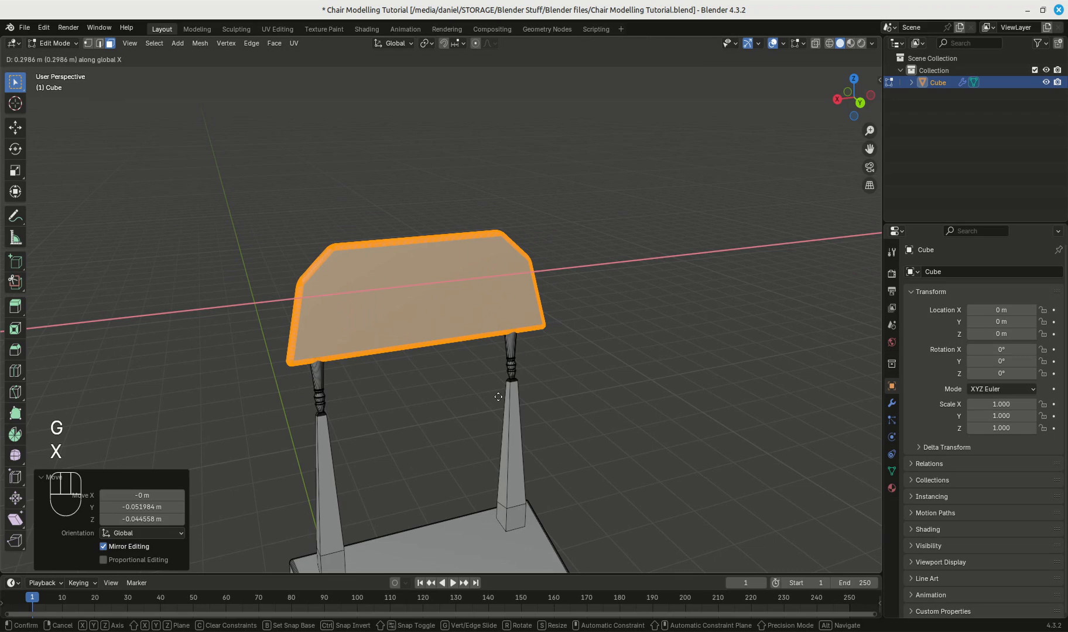
left_click(497, 398)
key("KP_1")
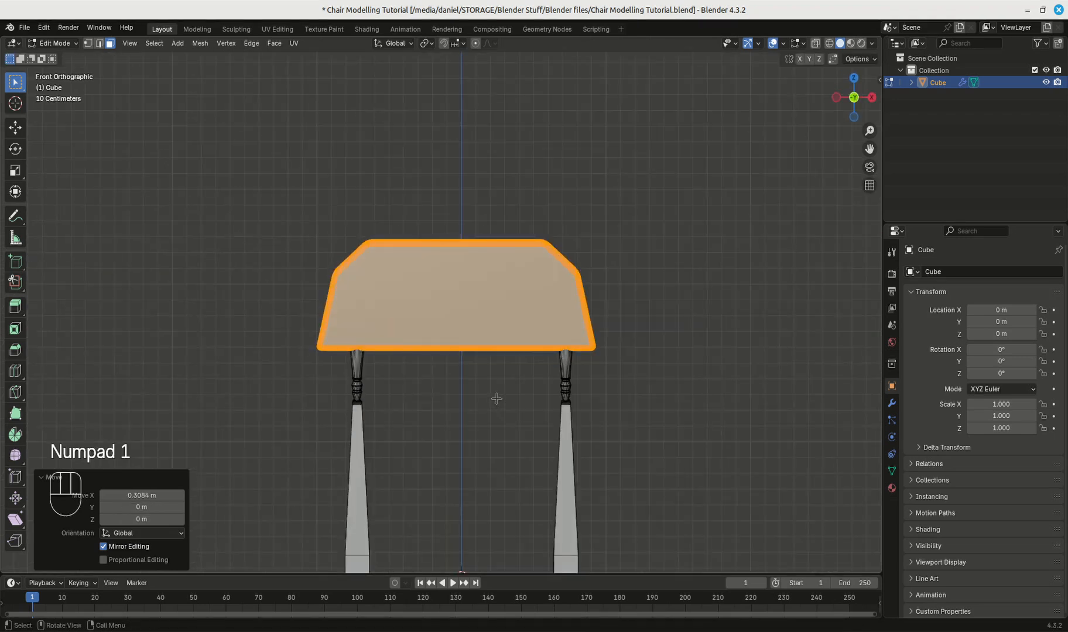
key("g")
key("x")
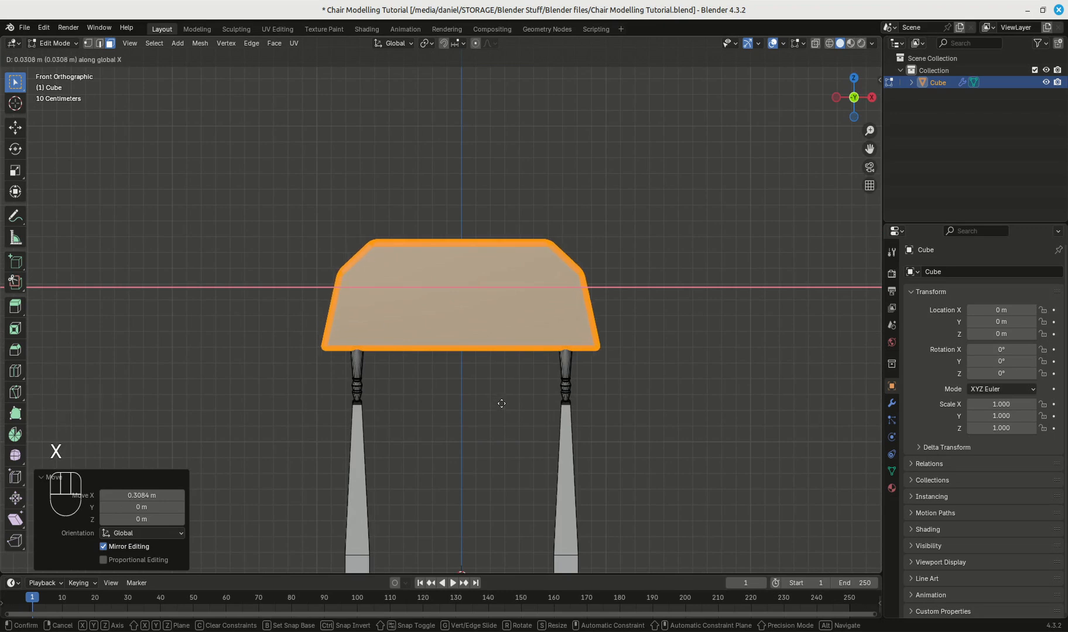
left_click(502, 403)
- Compare the positioned backrest panel with the Chair.avif reference photo
middle_click_drag(702, 434, 522, 413)
left_click(568, 416)
scroll(573, 413, "up", 2)
key("Tab")
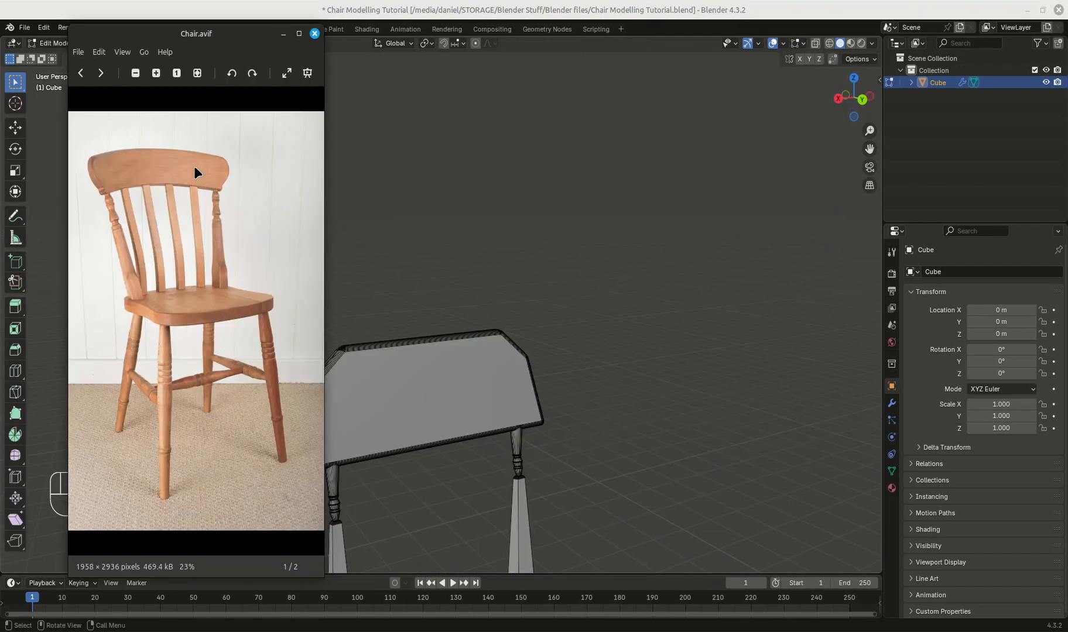
left_click(284, 34)
- Duplicate the long tapered face of one back post and offset the copy about -0.247 m along X
scroll(448, 362, "down", 1)
middle_click_drag(448, 362, 438, 286, "shift")
scroll(441, 362, "up", 3)
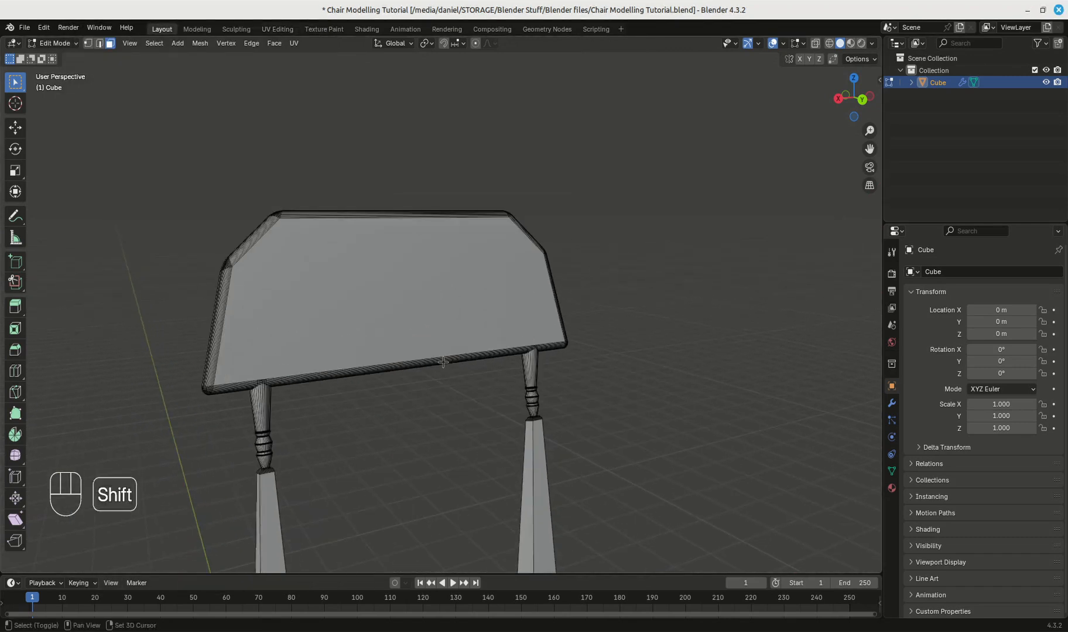
middle_click_drag(443, 362, 391, 256, "shift")
left_click(289, 396)
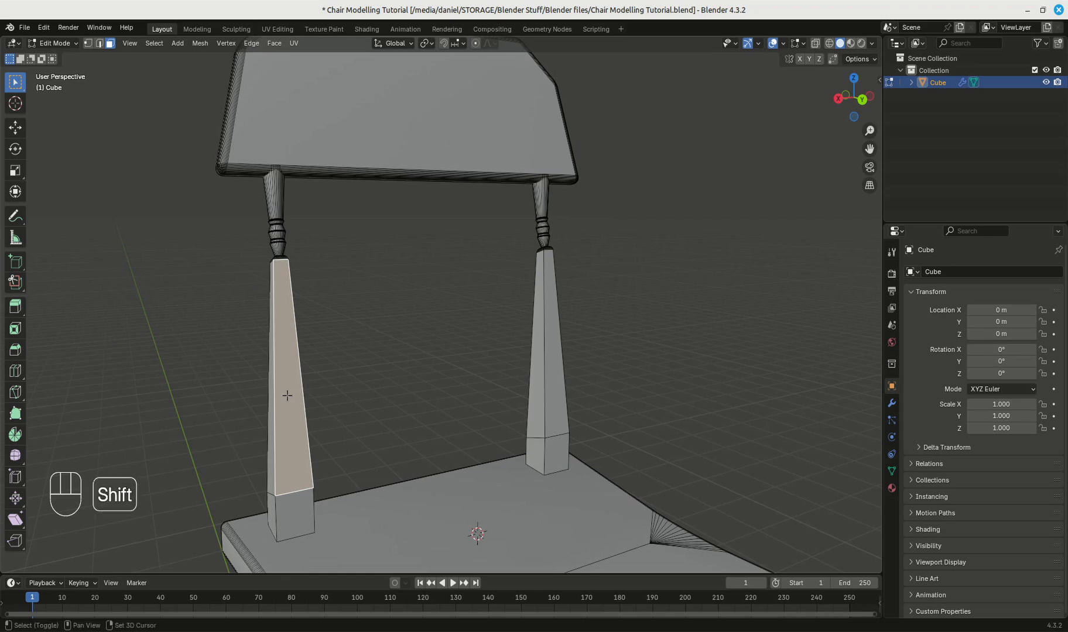
key("shift+d")
key("x")
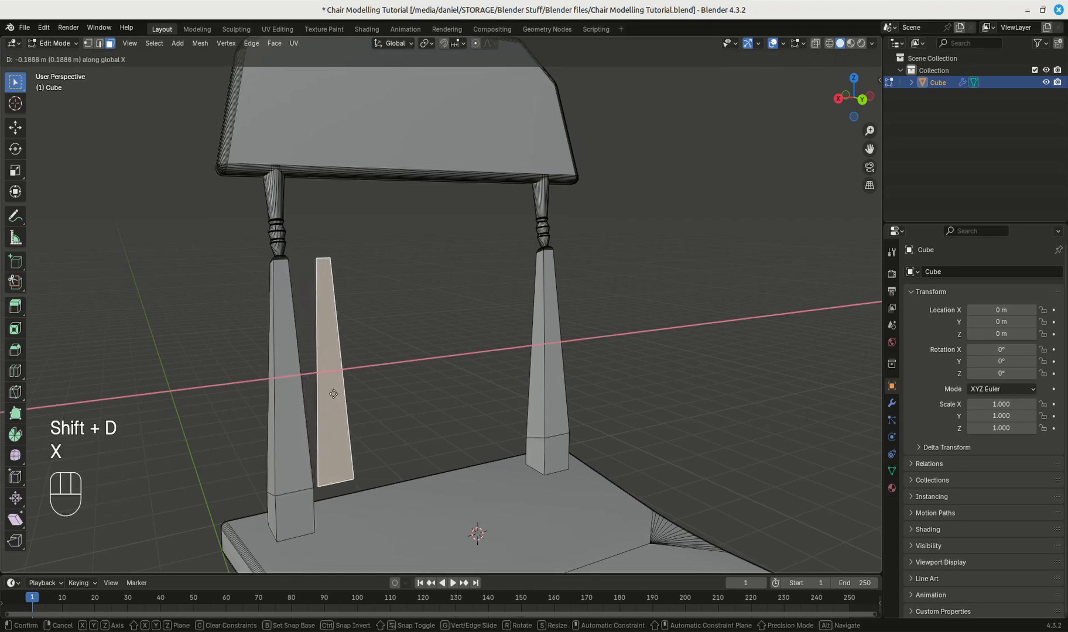
left_click(343, 394)
- Extrude the copied tapered face about 0.032 m to make a thin back slat and view it from the front
middle_click_drag(343, 394, 610, 400)
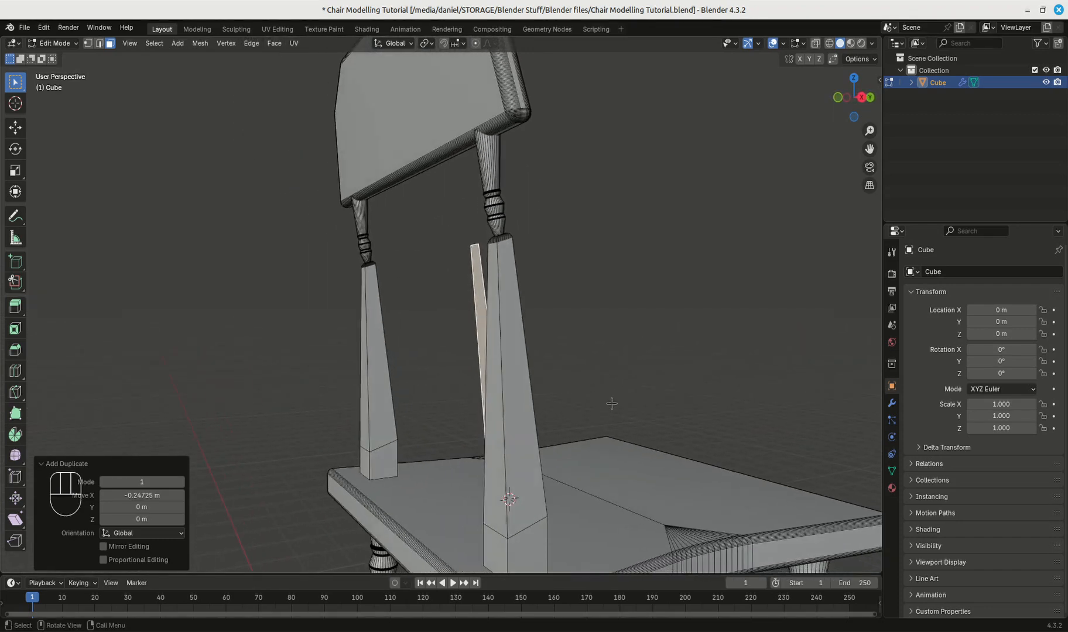
key("e")
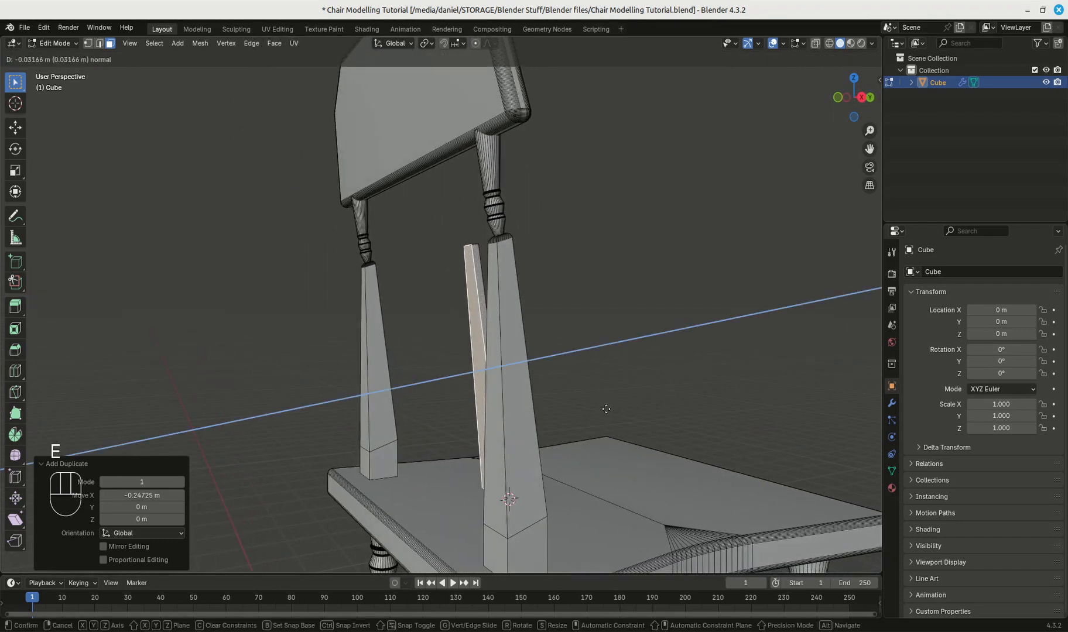
left_click(609, 408)
middle_click_drag(612, 407, 550, 419)
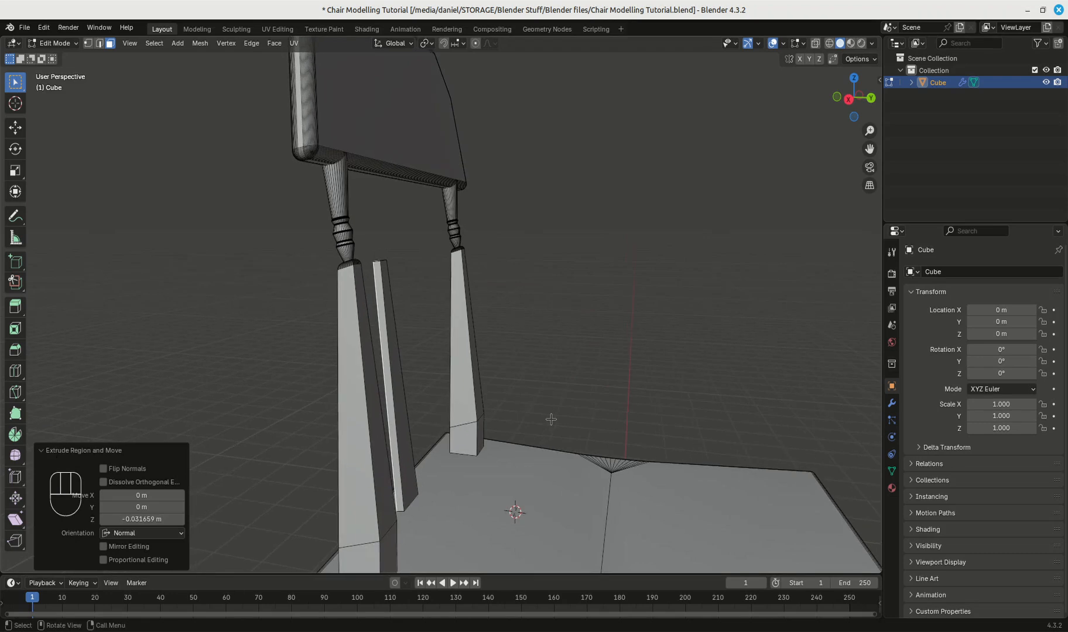
key("KP_1")
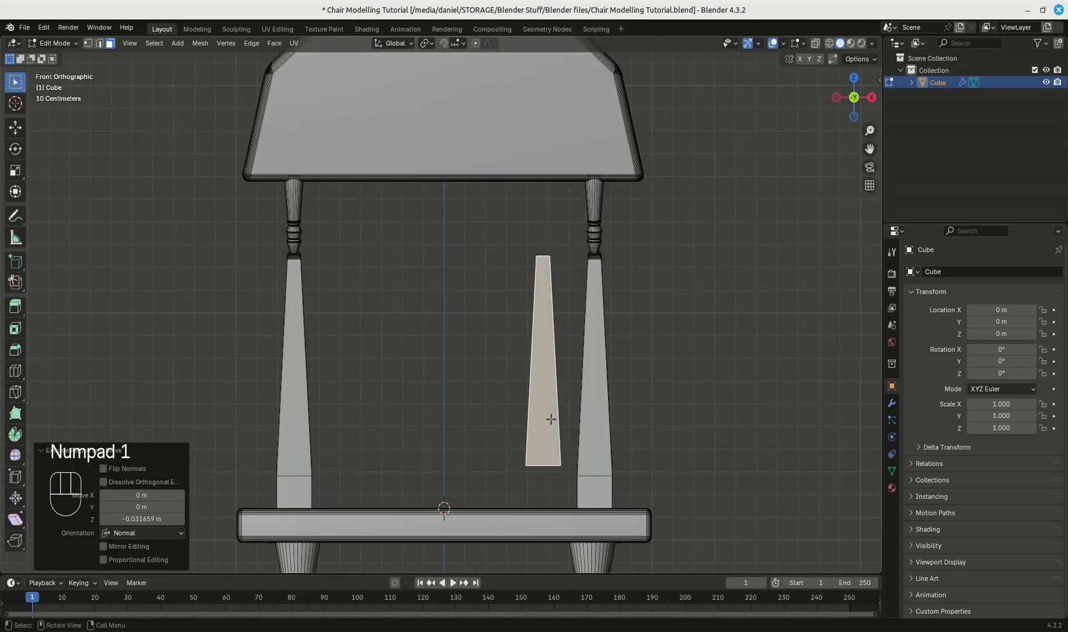
key("g")
key("z")
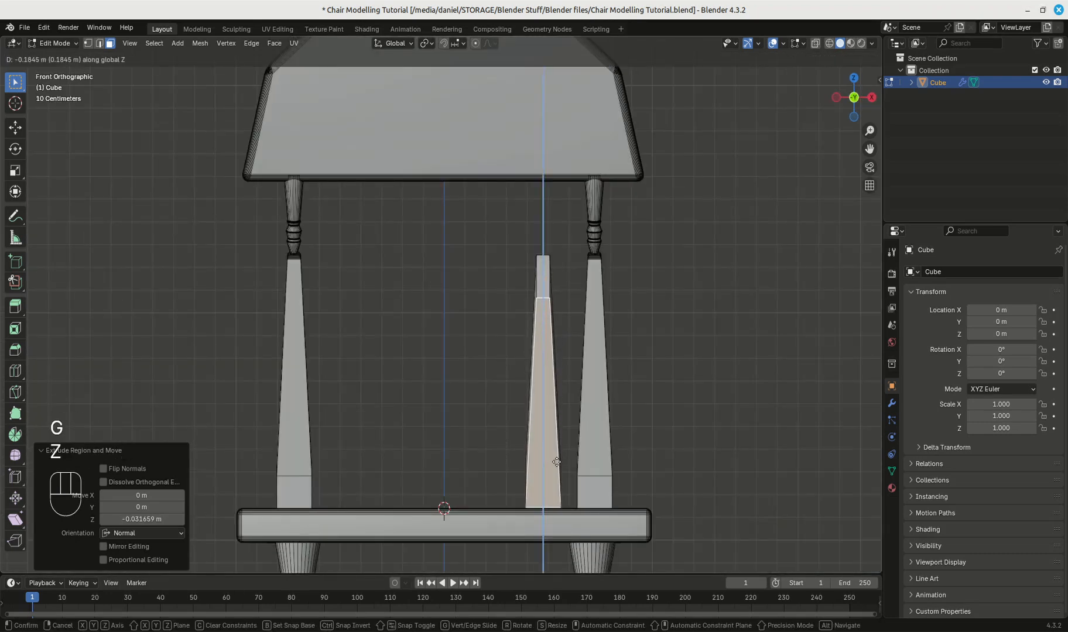
right_click(556, 462)
- Select the whole back slat and move it about -0.192 m along Z to rest on the seat
key("ctrl+l")
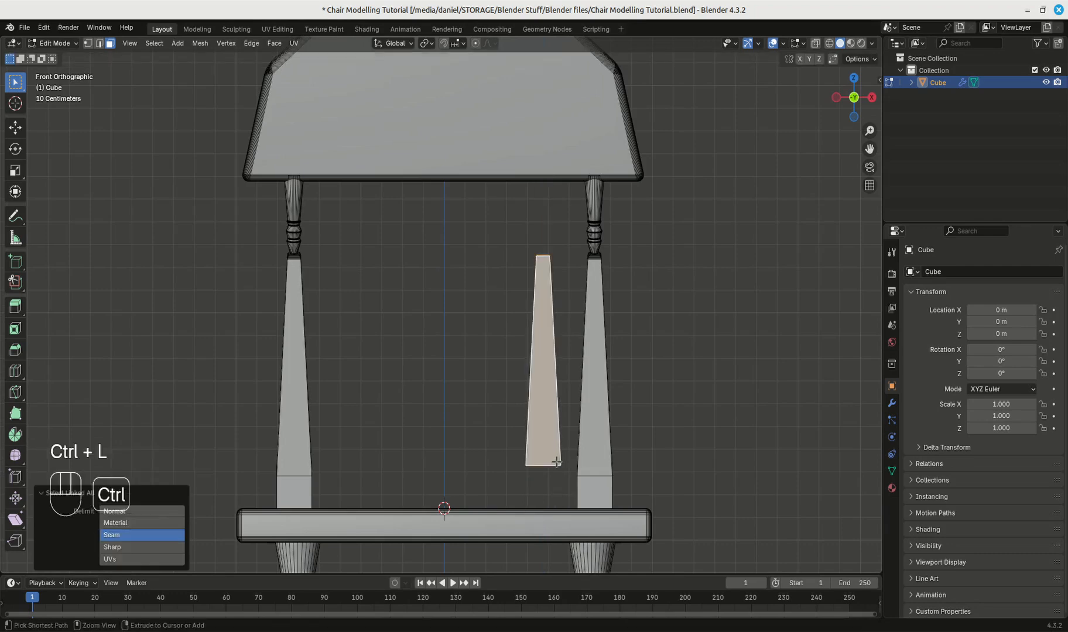
scroll(480, 393, "up", 4)
middle_click_drag(597, 393, 476, 189, "shift")
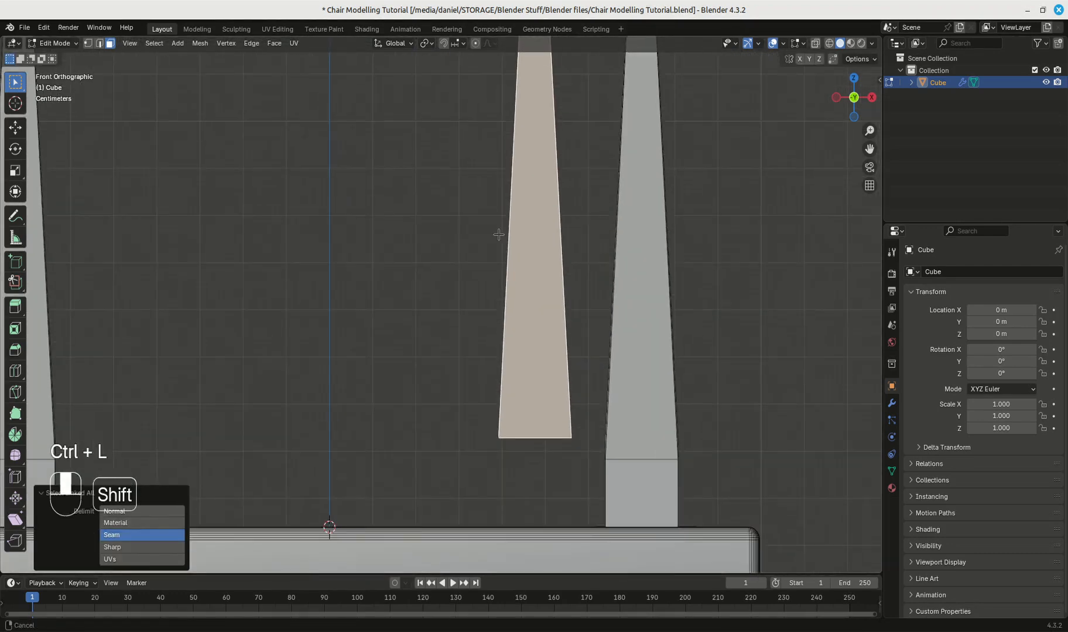
key("g")
key("z")
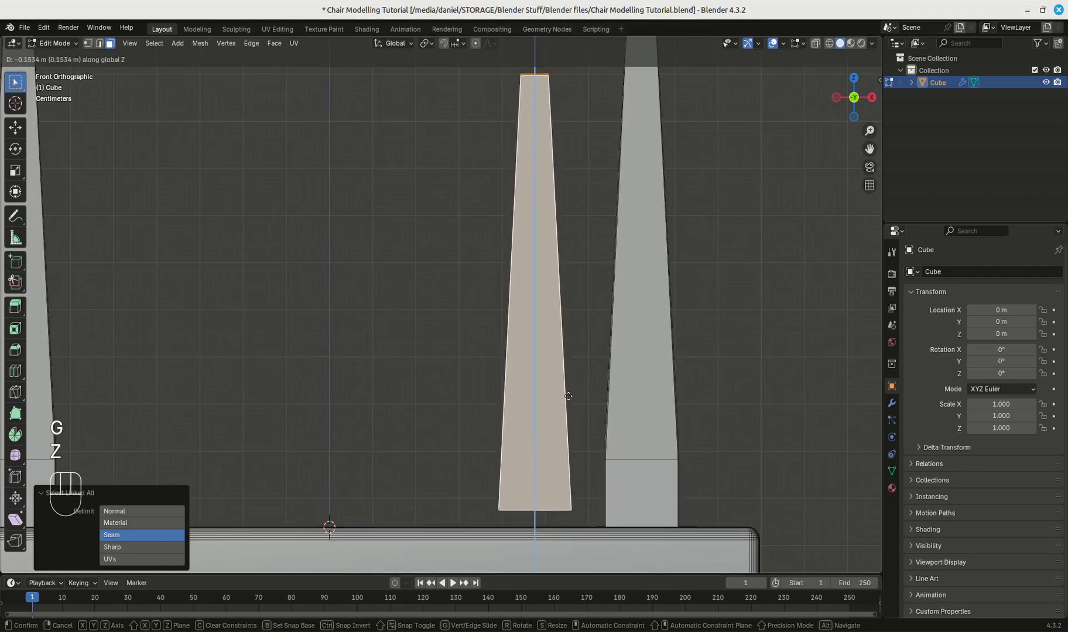
left_click(573, 413)
scroll(601, 412, "down", 3)
middle_click_drag(604, 412, 461, 449)
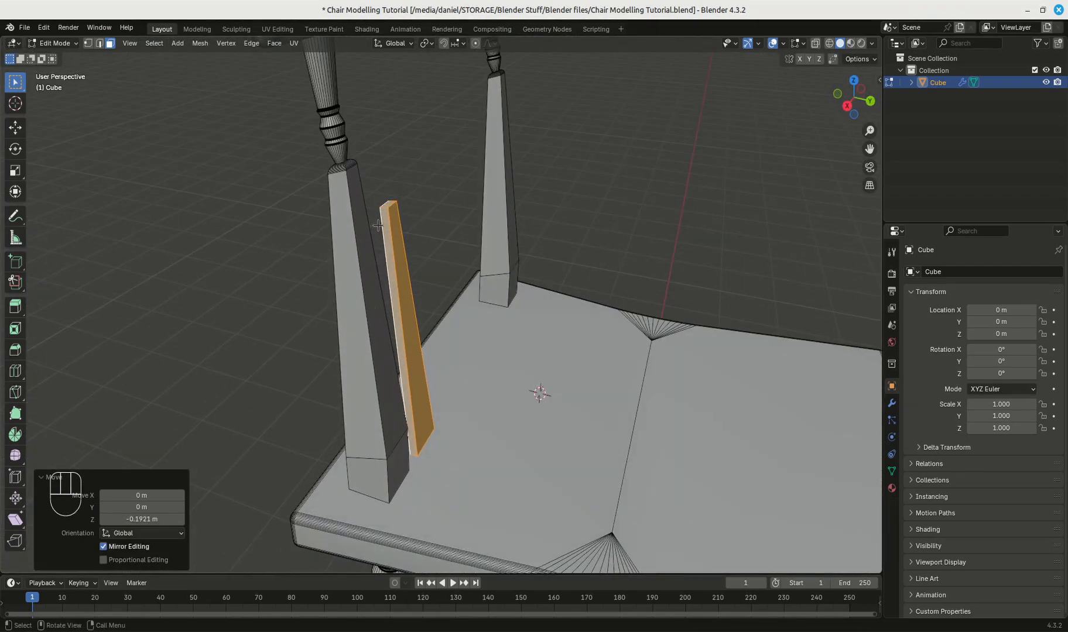
- Check the slat against the Chair.avif reference photo and scale its top face up by about 1.376
left_click(388, 204)
scroll(462, 260, "down", 4)
middle_click_drag(477, 270, 485, 259)
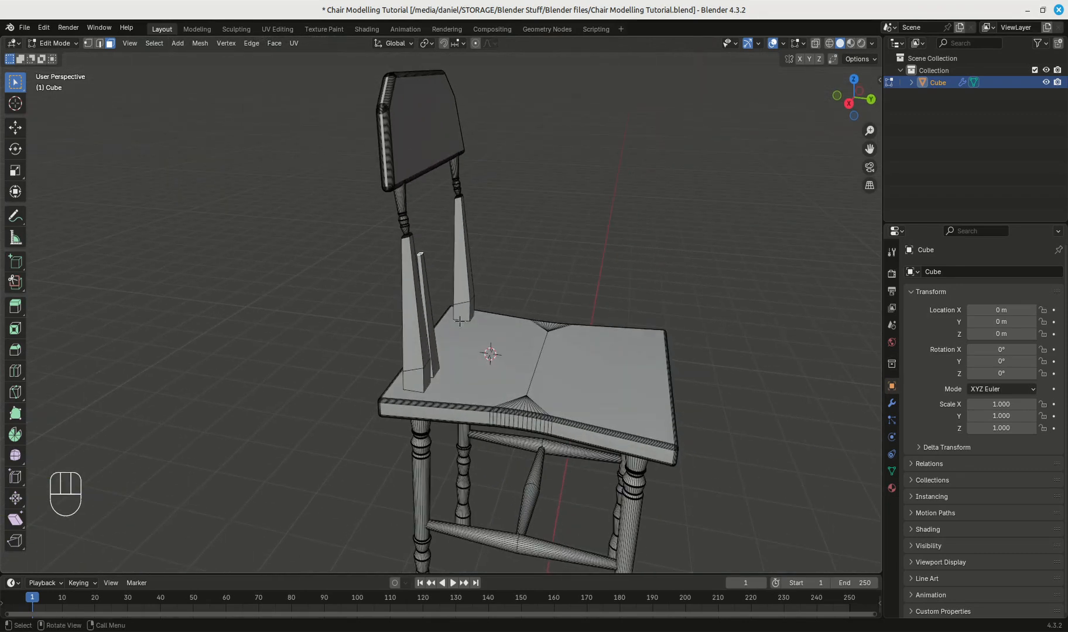
left_click(317, 631)
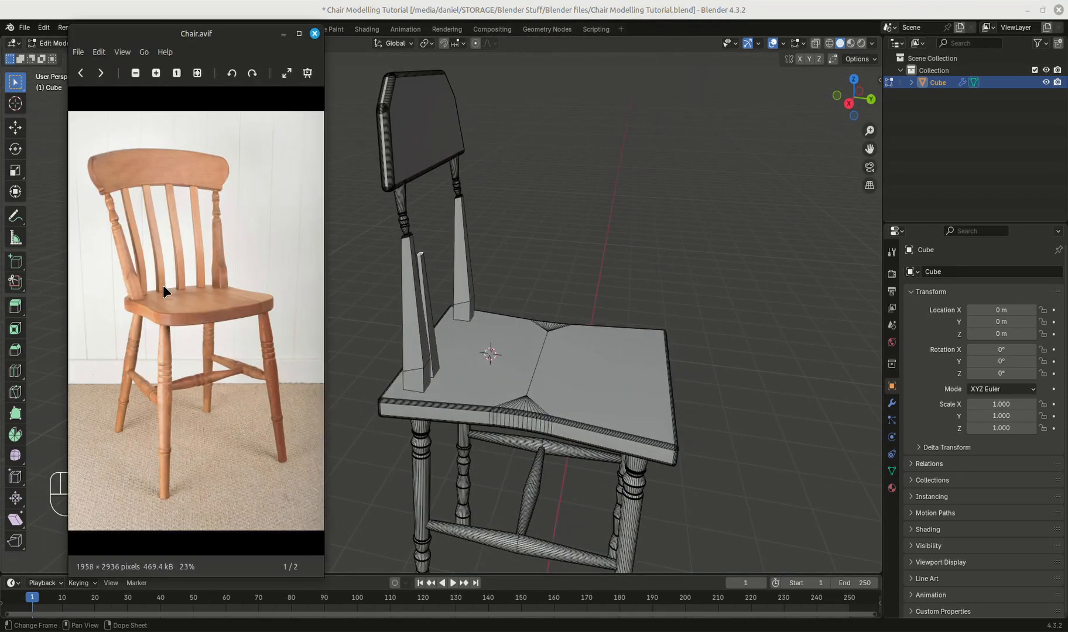
left_click(553, 246)
scroll(462, 265, "up", 3)
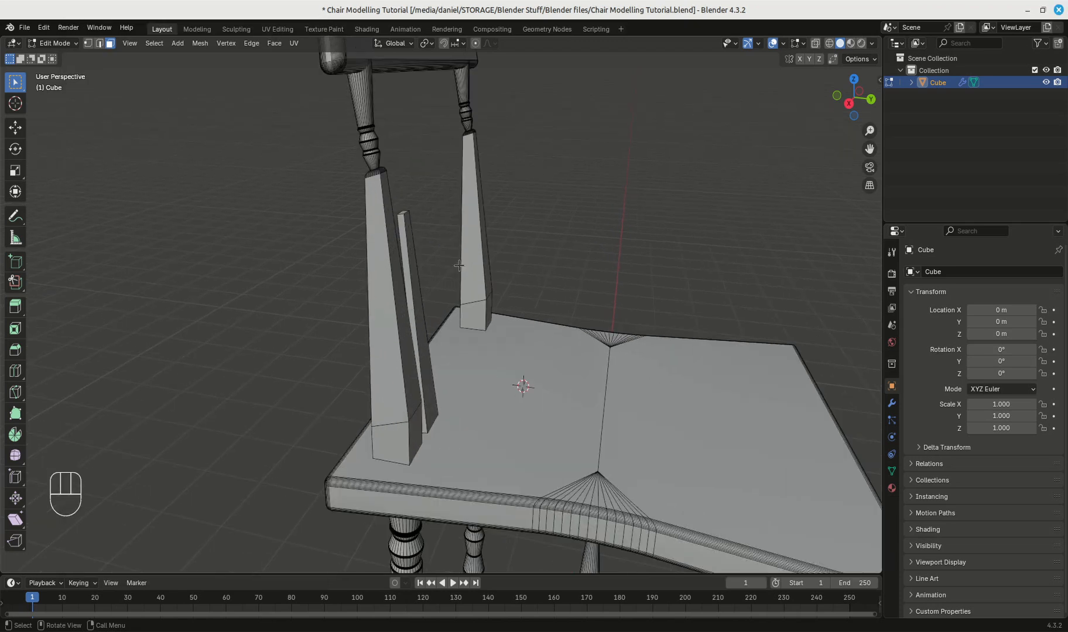
scroll(411, 216, "down", 4)
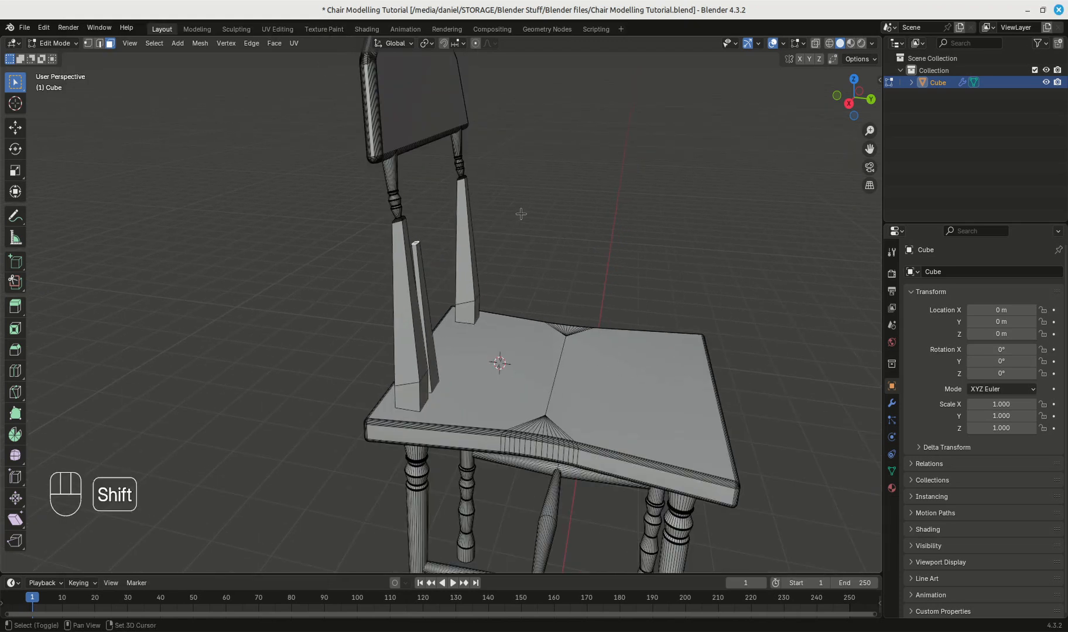
middle_click_drag(412, 215, 503, 293)
key("s")
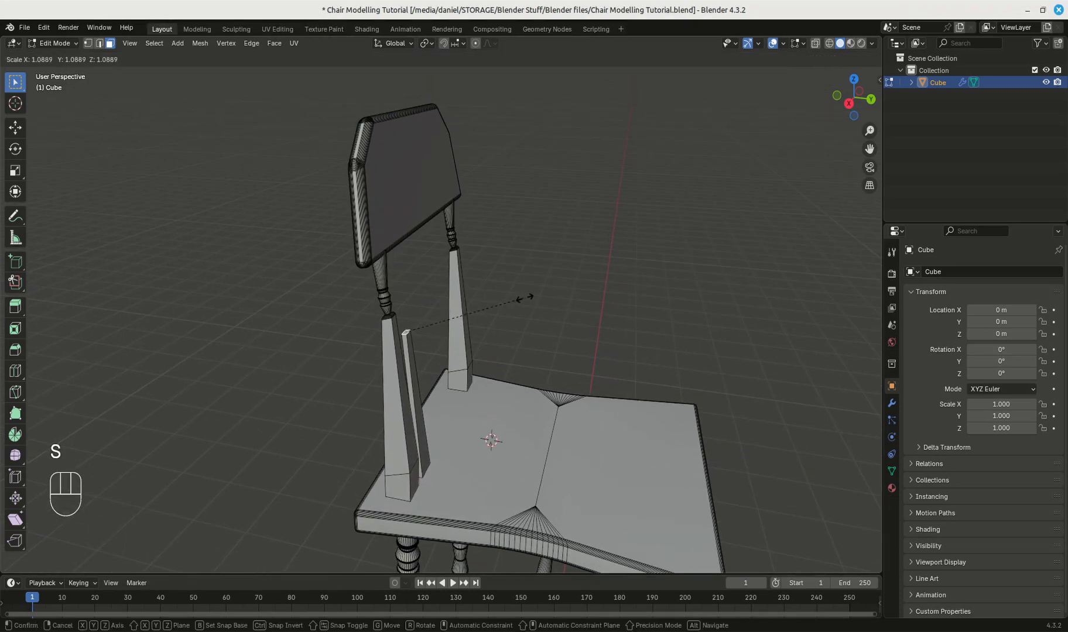
left_click(541, 298)
middle_click_drag(556, 296, 509, 257)
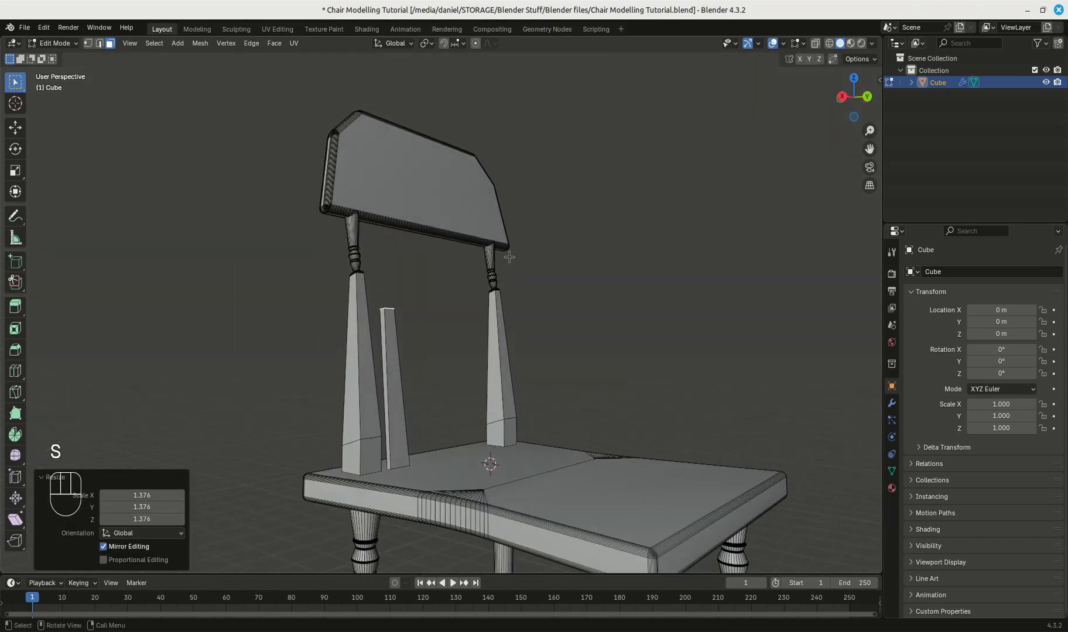
- Raise the slat's top face about 0.521 m along Z to the lower edge of the backrest panel
key("KP_1")
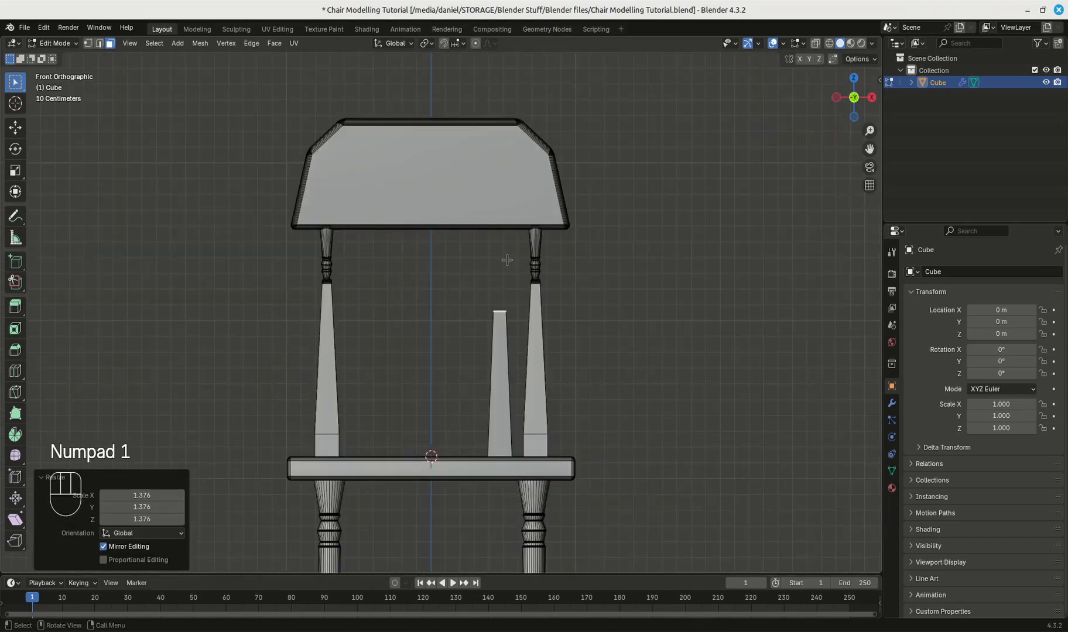
scroll(507, 260, "up", 3)
middle_click_drag(503, 276, 455, 380, "shift")
key("g")
key("z")
key("x")
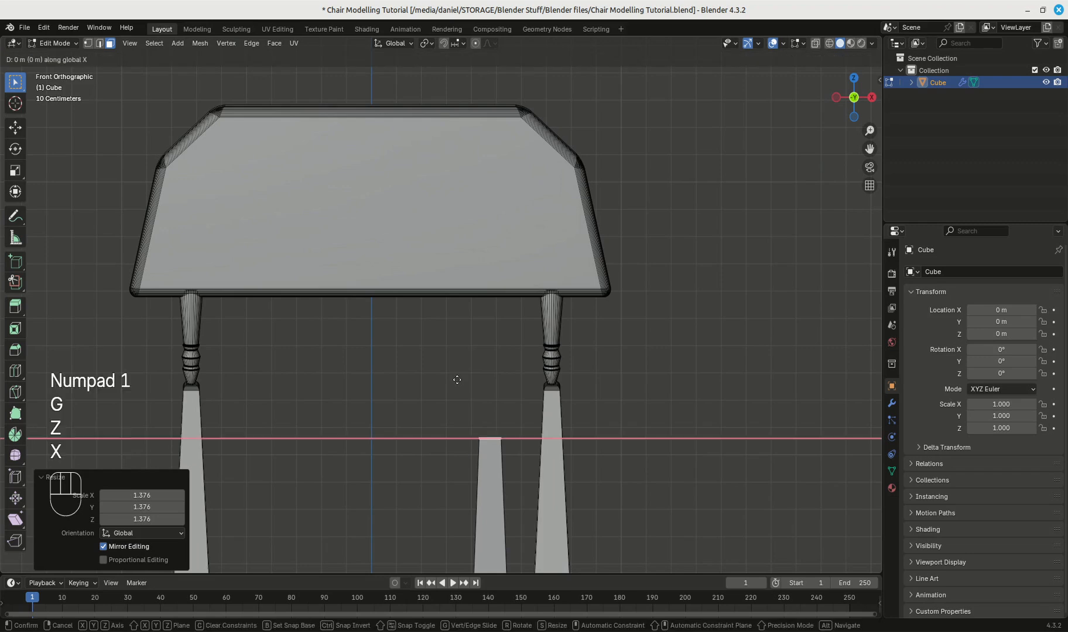
key("z")
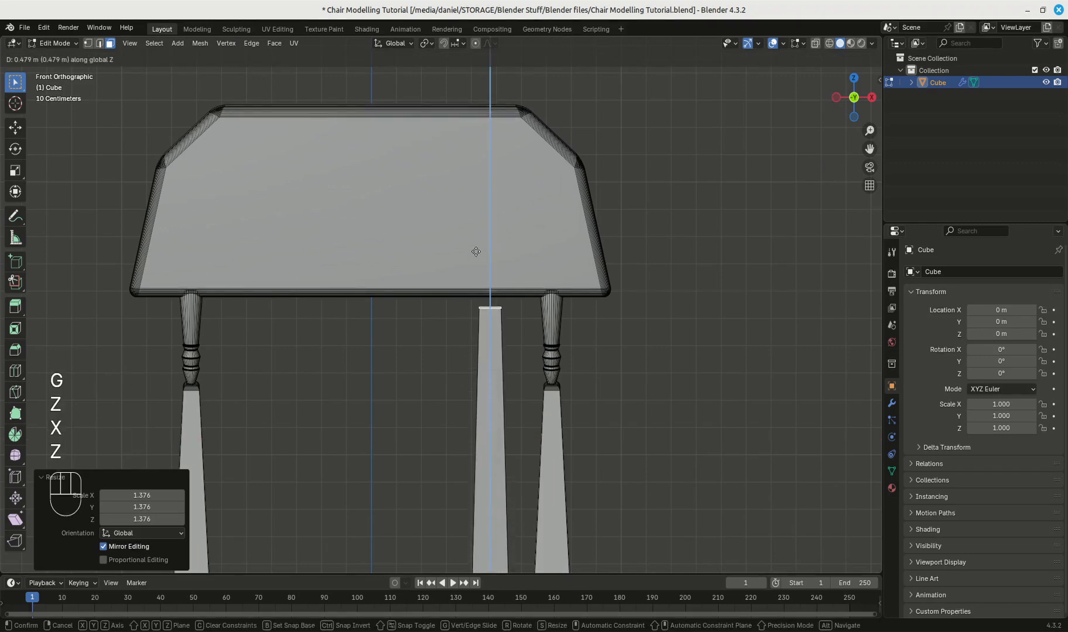
left_click(481, 240)
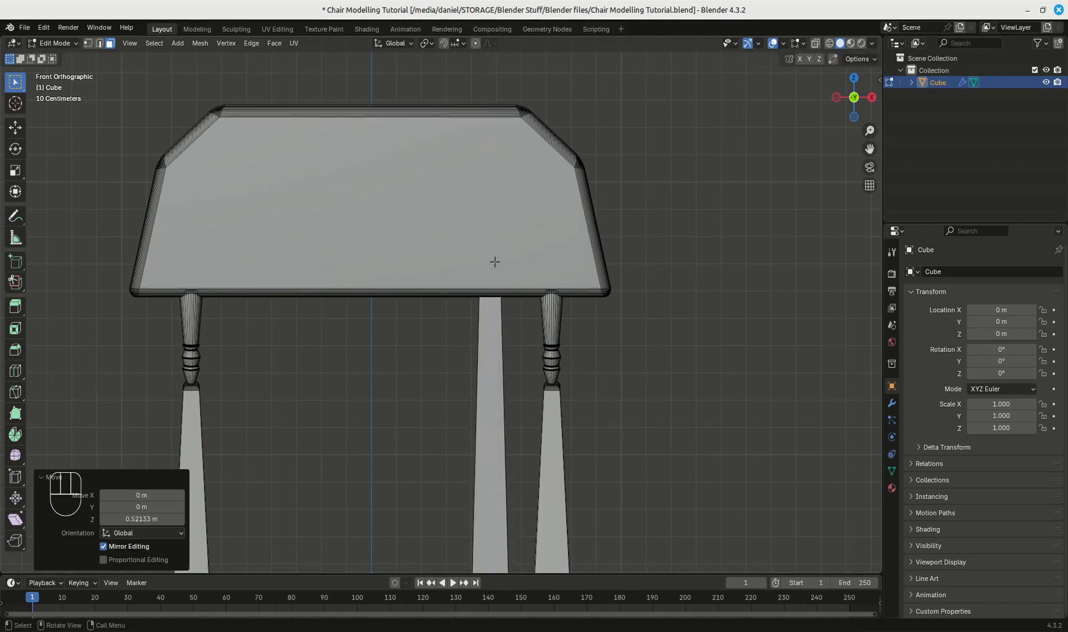
- In wireframe shading, push the slat's top face into the backrest panel and shift it along Y to sit inside the panel's thickness
scroll(534, 245, "up", 3)
middle_click_drag(534, 245, 472, 286, "shift")
scroll(472, 285, "up", 4)
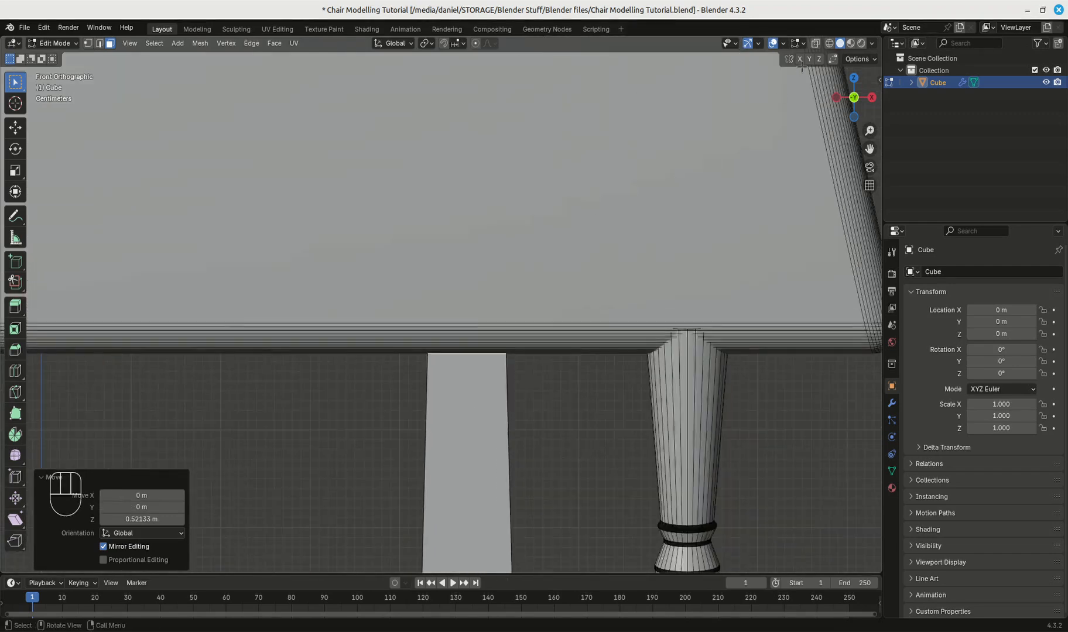
left_click(828, 43)
middle_click_drag(664, 219, 546, 288, "shift")
scroll(512, 248, "up", 2)
key("g")
middle_click_drag(514, 250, 511, 326)
key("y")
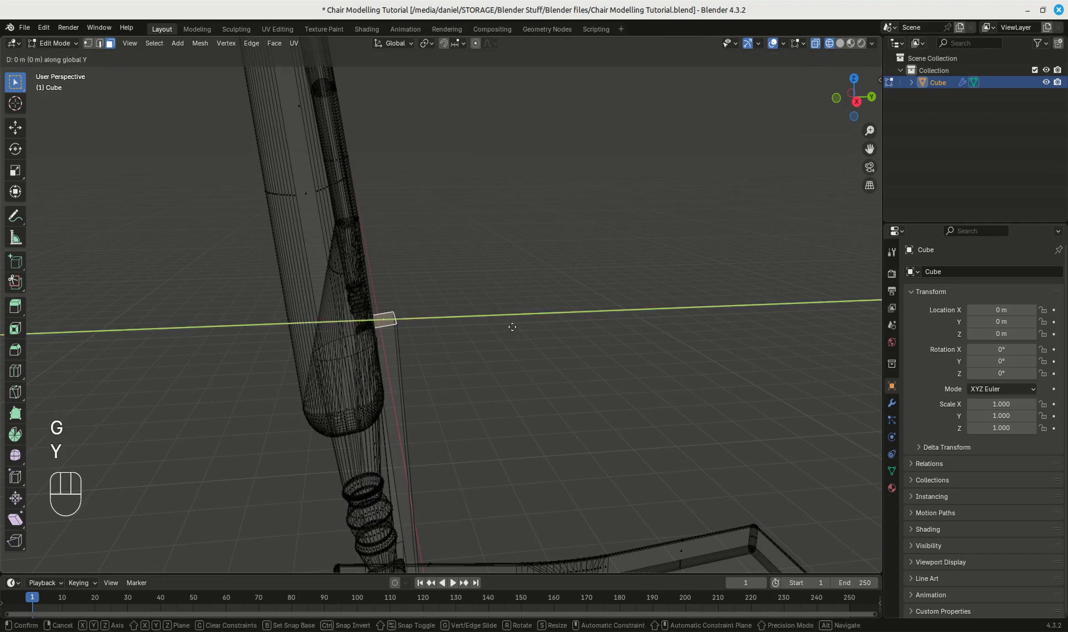
left_click(476, 351)
middle_click_drag(496, 355, 519, 259)
left_click(530, 256)
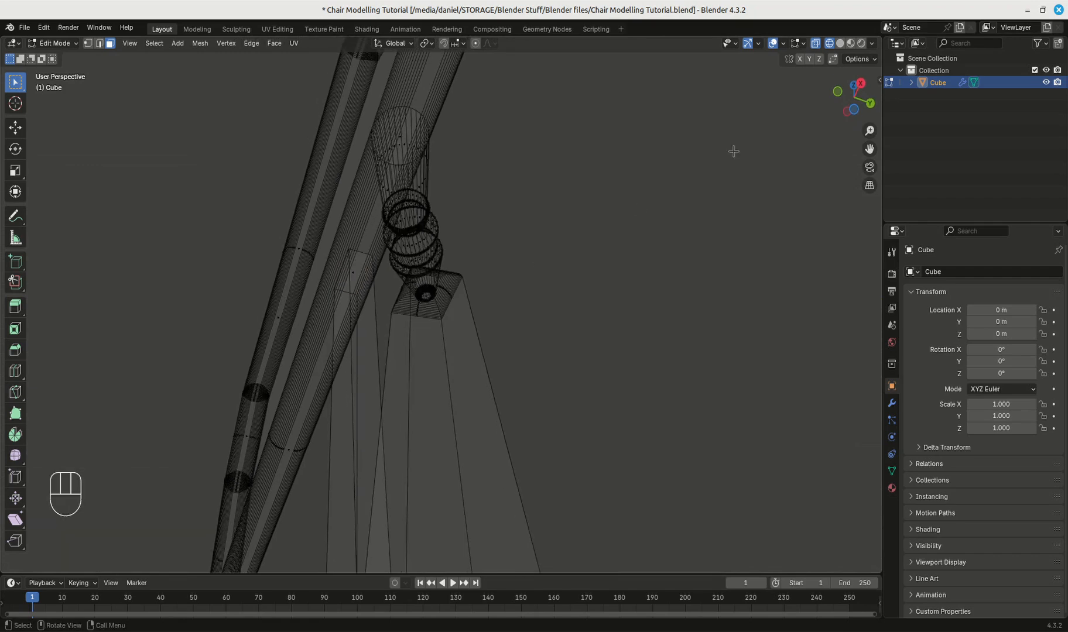
- Return to solid shading and add one centred loop cut across the middle of the slat
left_click(839, 43)
middle_click_drag(617, 283, 526, 391)
left_click(408, 370)
key("ctrl+l")
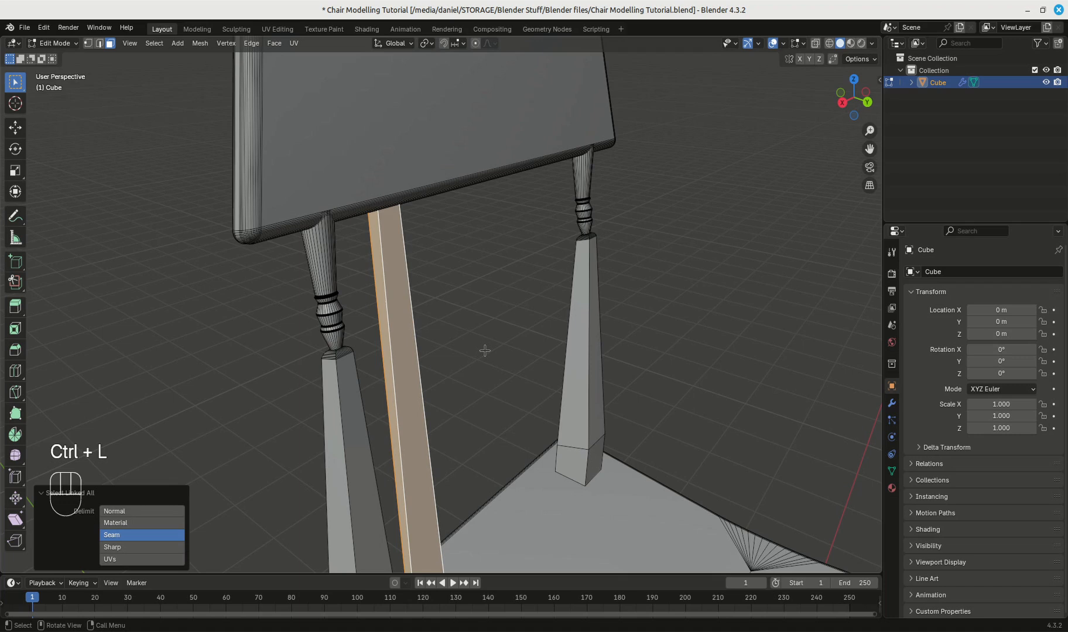
key("ctrl+r")
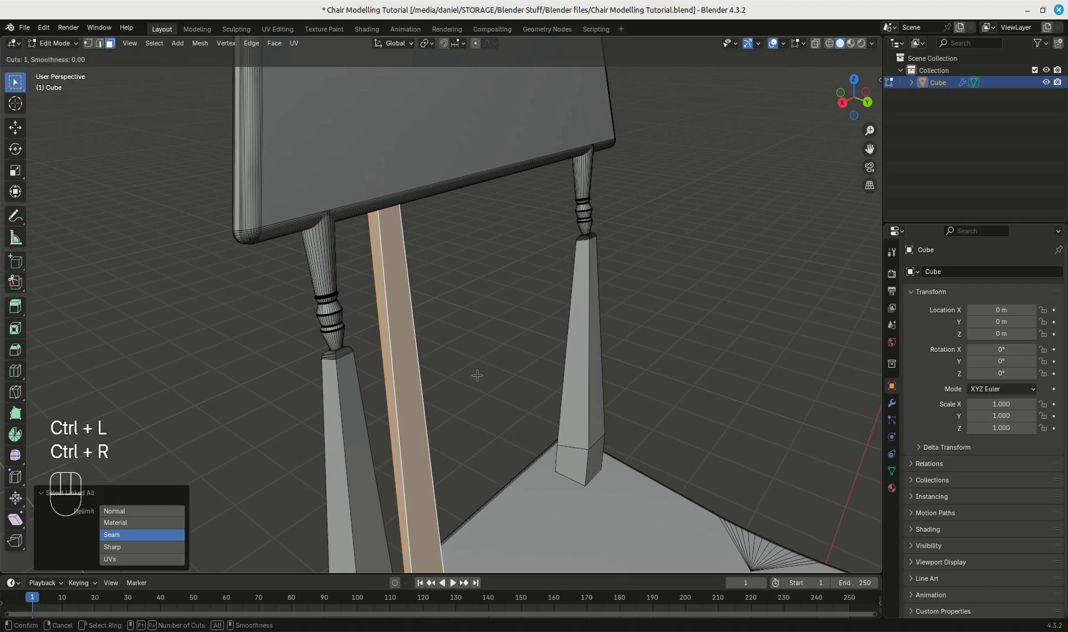
left_click(416, 424)
right_click(415, 423)
middle_click_drag(478, 426, 543, 349)
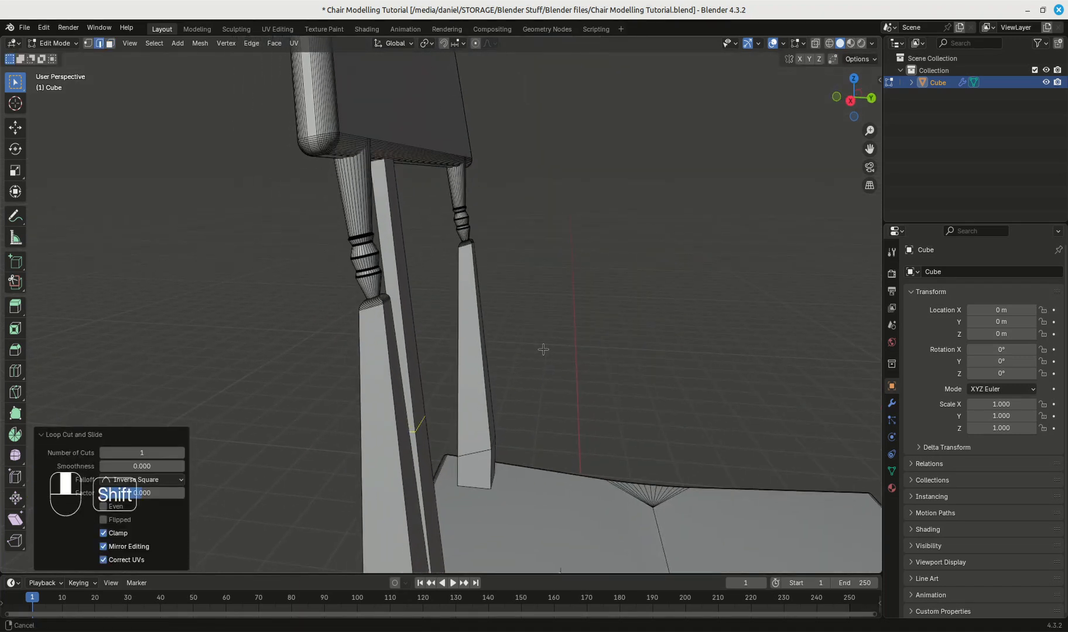
- In the right-side wireframe view, move the slat's middle edge loop about 0.016 m along Y
key("KP_3")
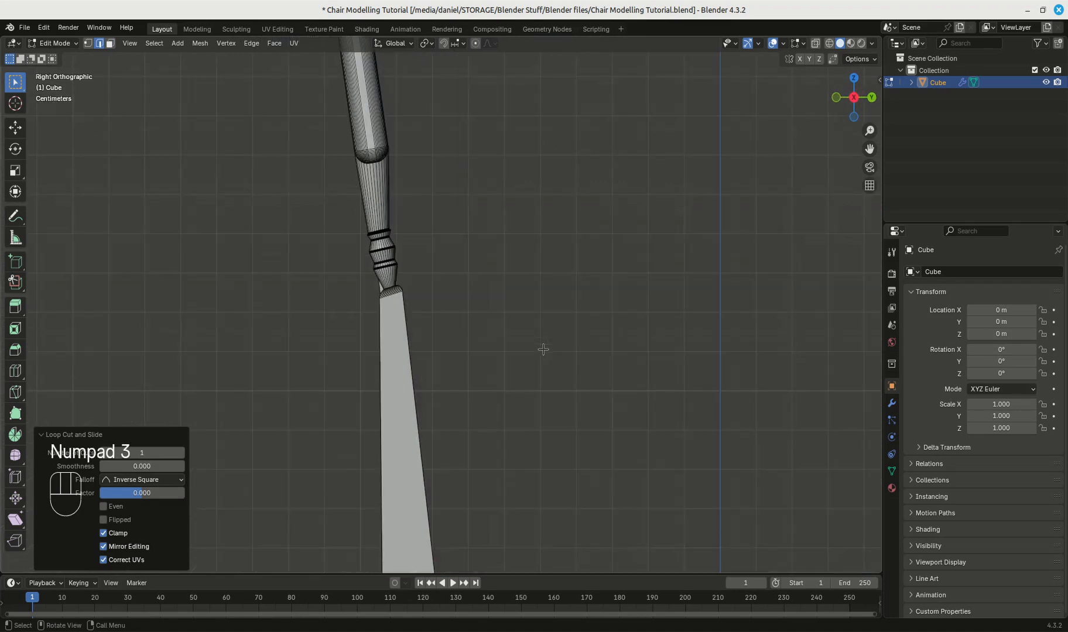
left_click(828, 42)
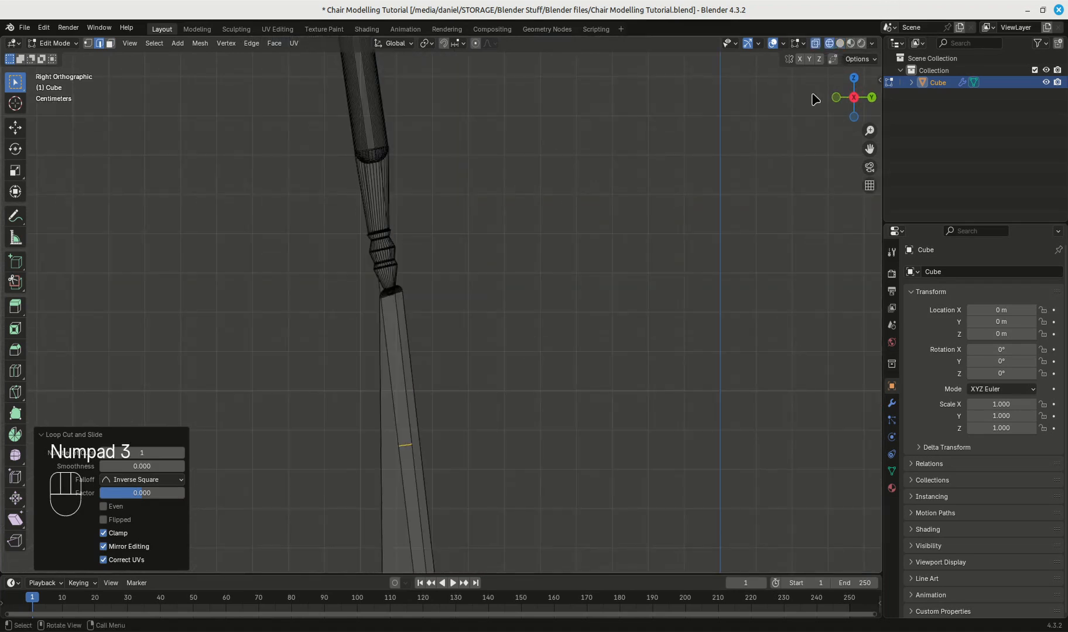
middle_click_drag(633, 265, 636, 134, "shift")
scroll(641, 218, "down", 3)
middle_click_drag(641, 218, 607, 245, "shift")
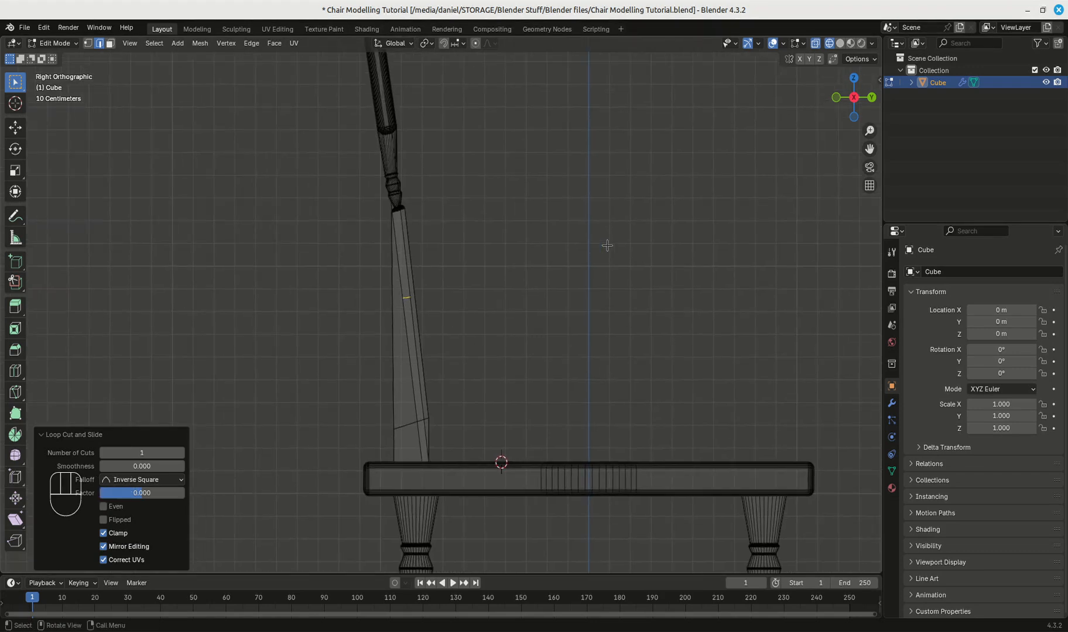
key("g")
key("y")
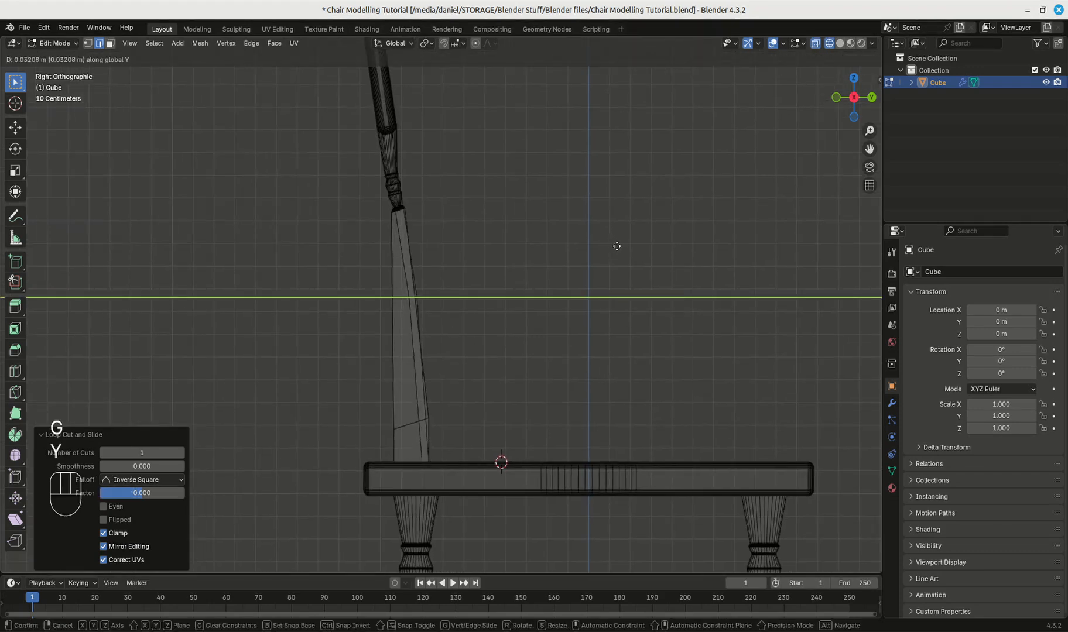
left_click(611, 253)
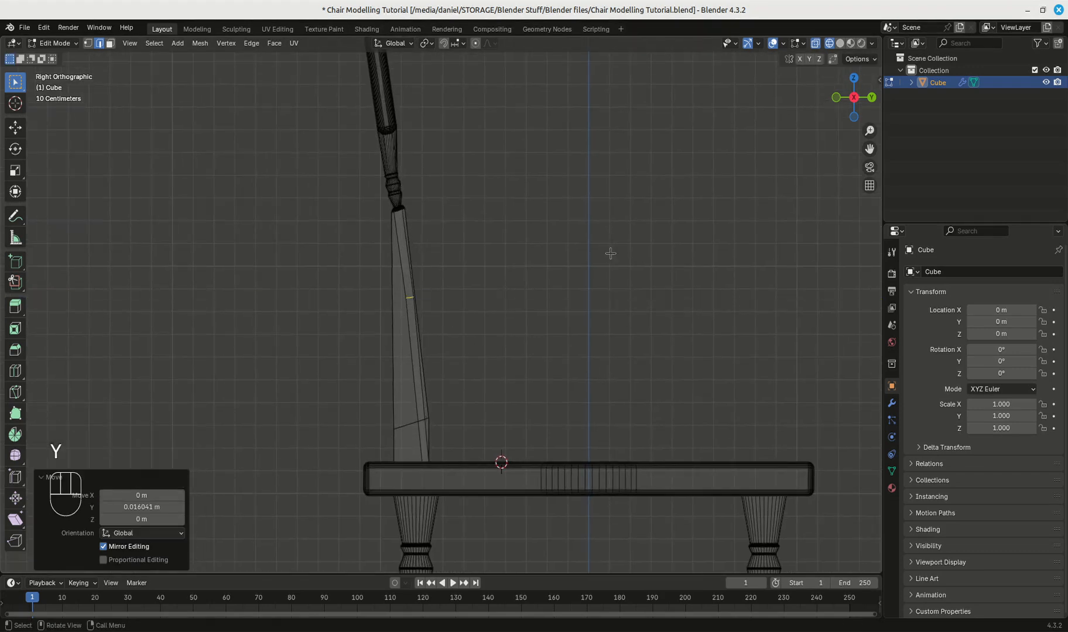
- Check the bend in the Chair.avif reference photo and readjust the slat's middle edge loop, shifting it about -0.018 m along Y
key("alt+Tab")
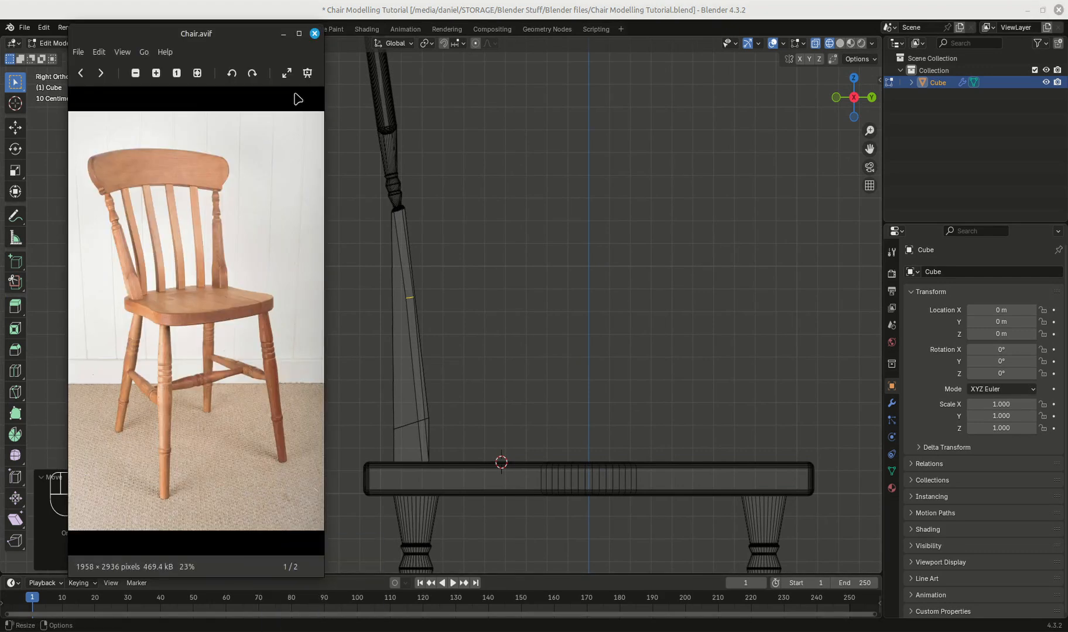
left_click(284, 35)
key("g")
key("y")
left_click(437, 273)
key("g")
key("z")
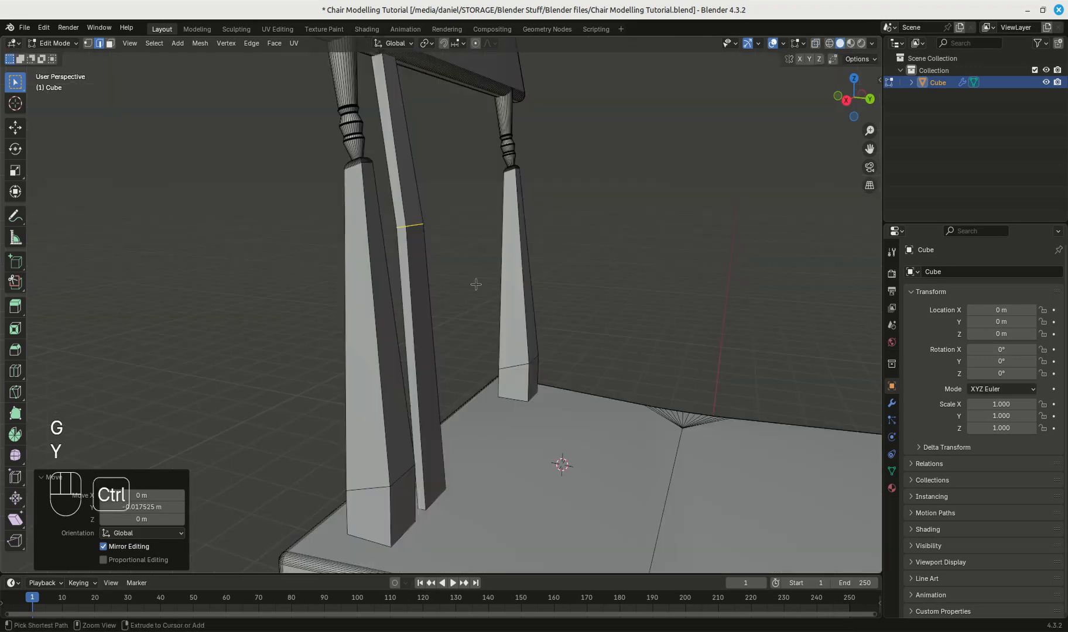
- Bevel the slat's middle edge loop with a width of about 0.086 m and 15 segments to smooth the bend
key("ctrl+b")
scroll(549, 276, "up", 14)
left_click(549, 276)
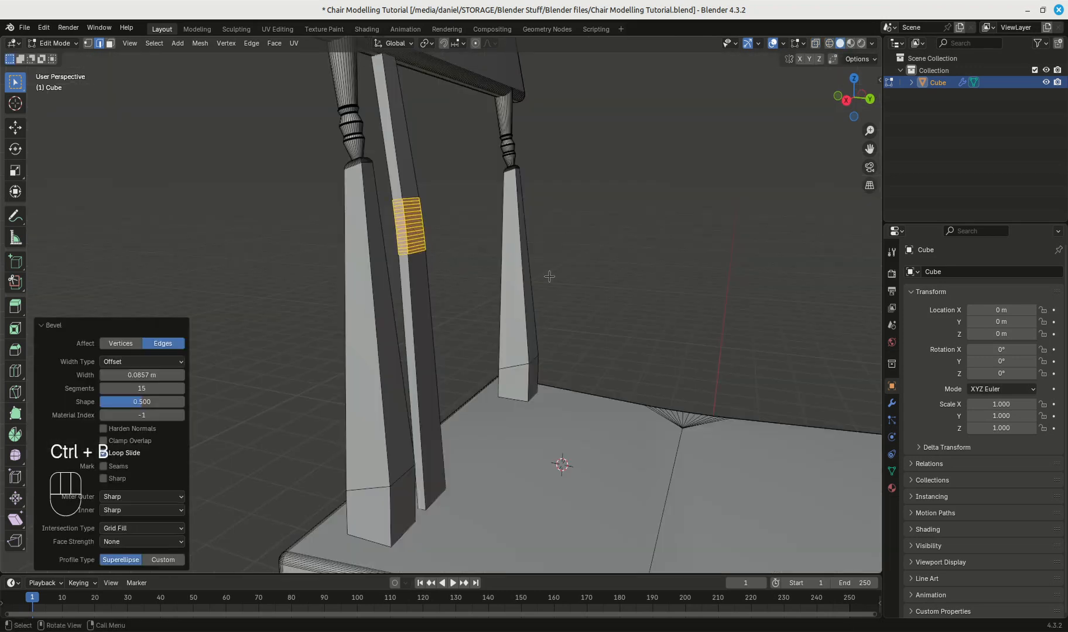
left_click(629, 231)
middle_click_drag(627, 239, 501, 279)
key("Tab")
key("Tab")
- Select the whole bent slat and narrow it by scaling to about 0.634 along X
scroll(615, 252, "up", 5)
left_click(411, 330)
key("ctrl+l")
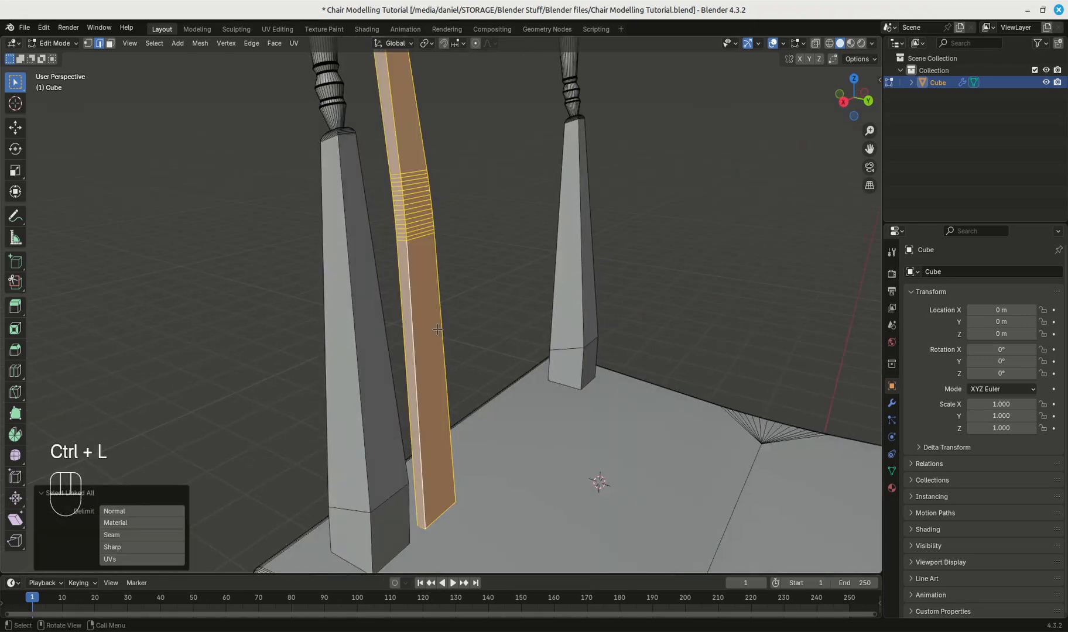
key("KP_1")
scroll(437, 329, "down", 4)
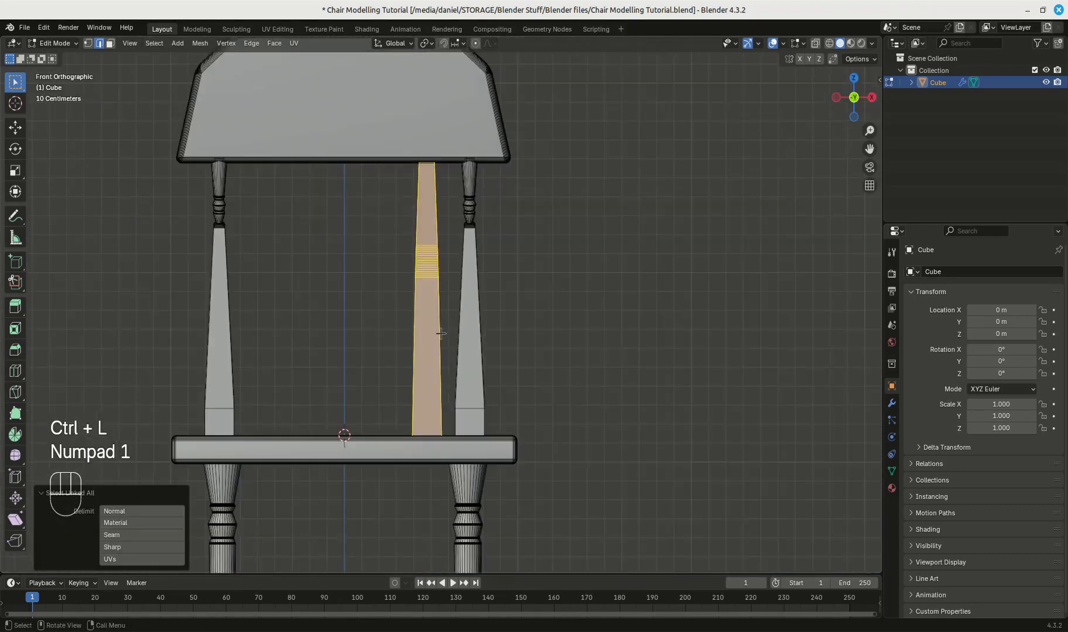
middle_click_drag(437, 329, 651, 332)
key("s")
key("x")
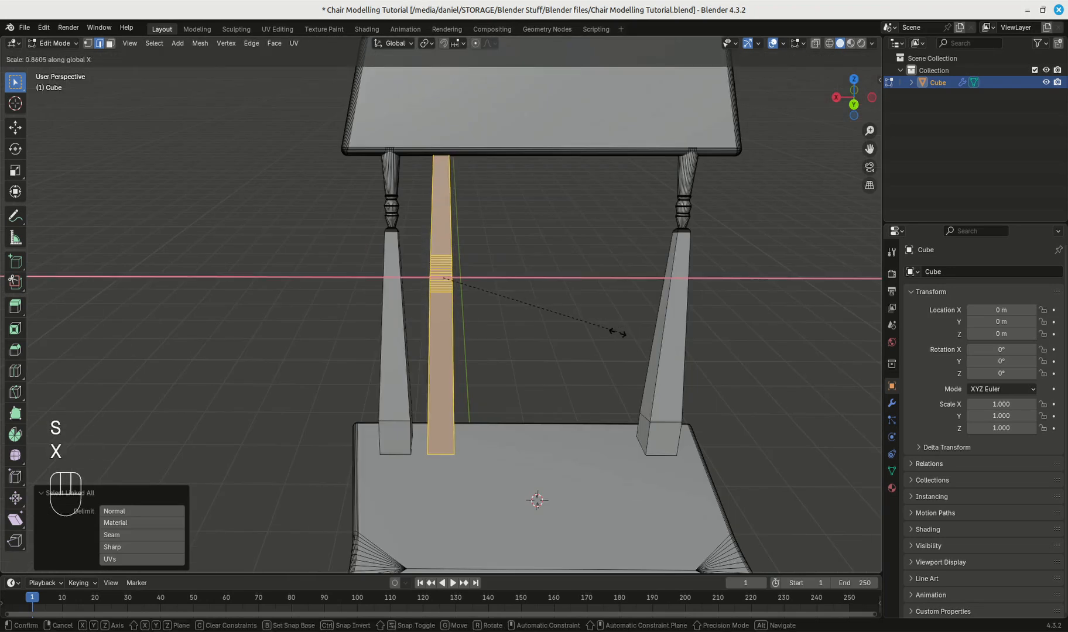
left_click(570, 325)
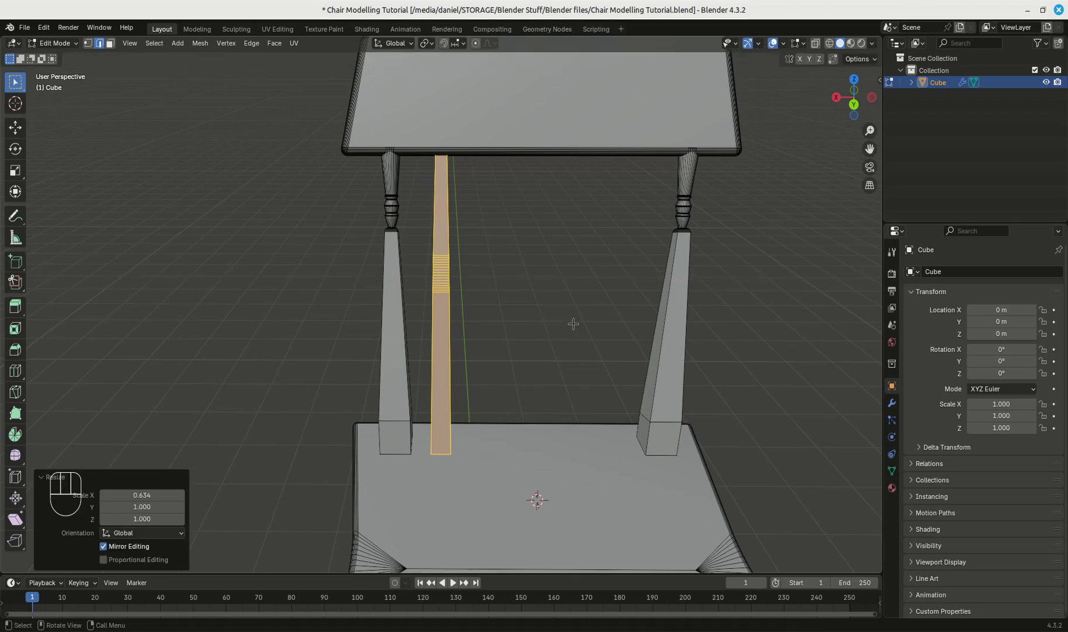
- Compare the narrowed slat with the back slats in the Chair.avif reference photo
middle_click_drag(570, 325, 567, 322)
key("alt+Tab")
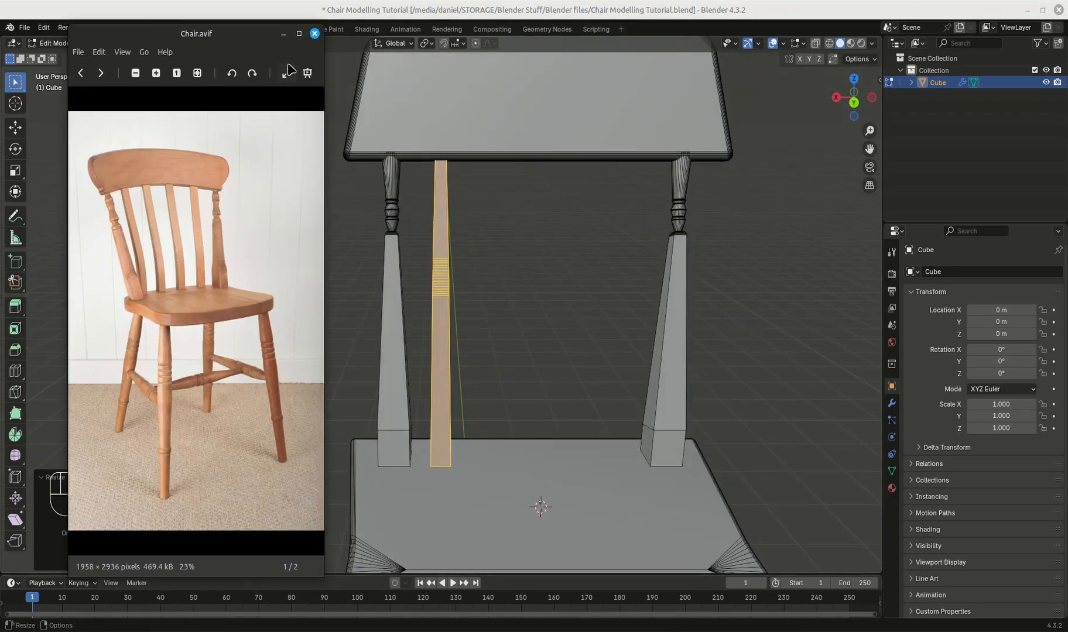
left_click(285, 35)
middle_click_drag(534, 316, 572, 318)
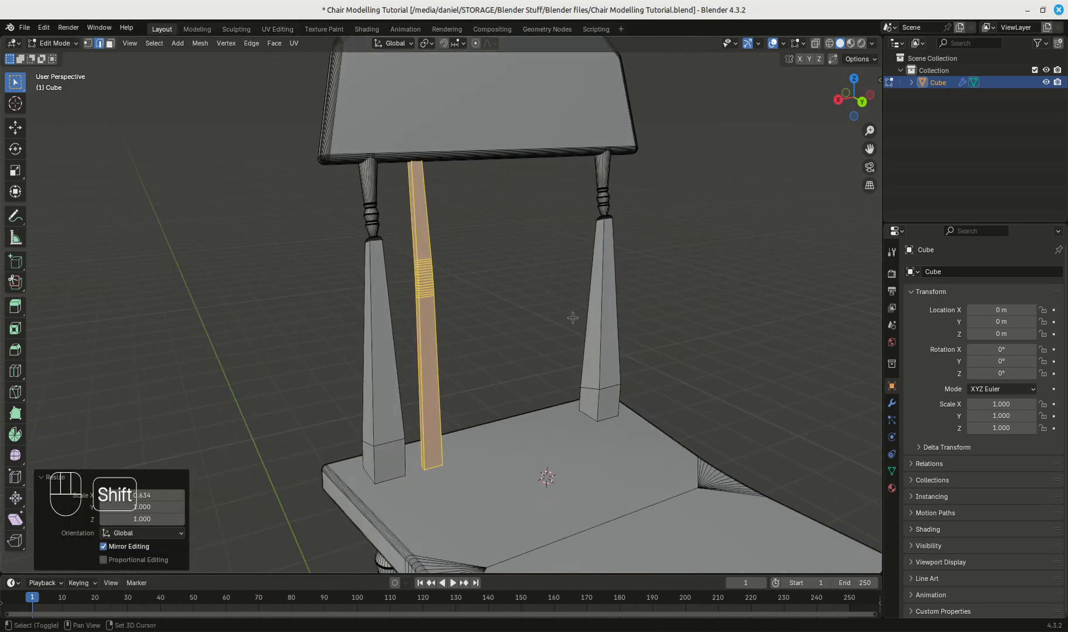
- Duplicate the bent slat about -0.254 m along X and repeat the duplication twice to make four evenly spaced slats
key("shift+d")
key("x")
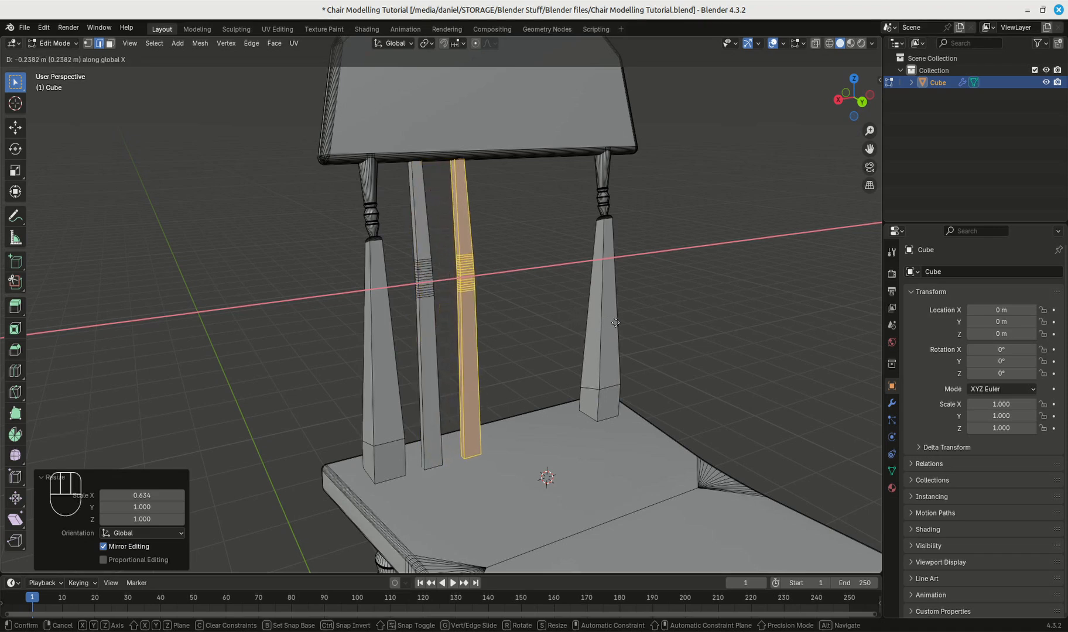
left_click(617, 322)
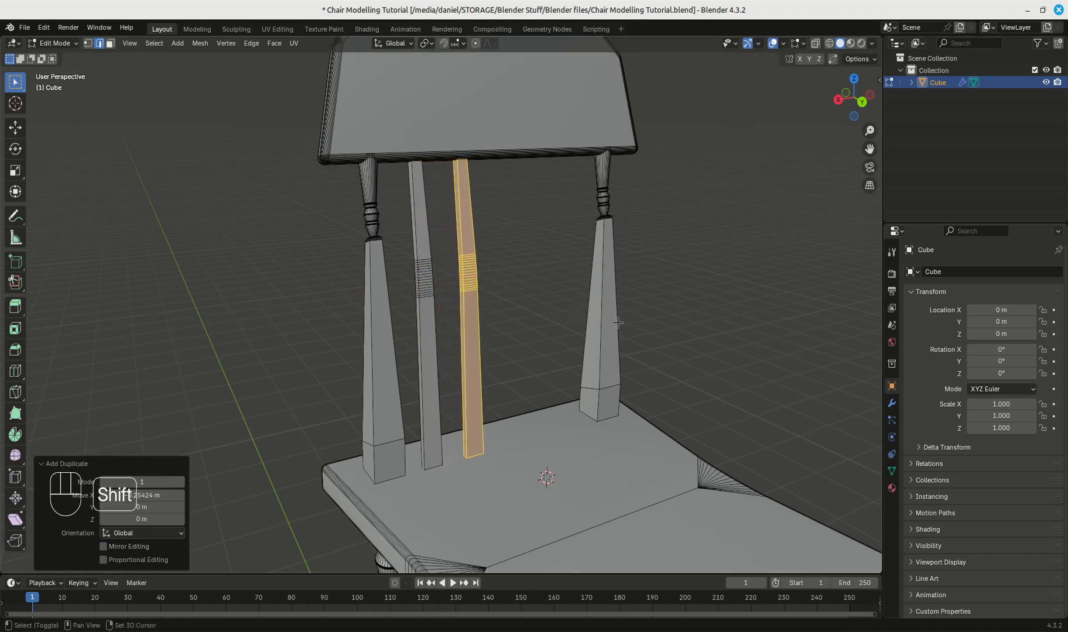
key("shift+r")
key("shift+r")
- Select all four linked back slats and move them about -0.087 m along X between the posts
middle_click_drag(617, 323, 612, 300)
left_click_drag(426, 246, 628, 311)
key("ctrl+l")
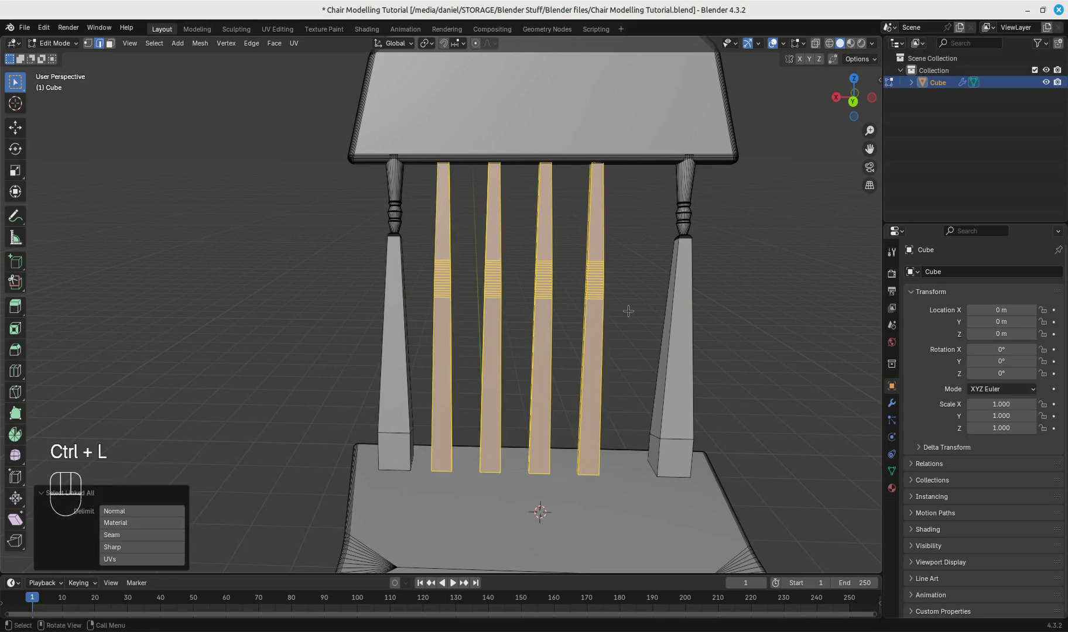
key("g")
key("x")
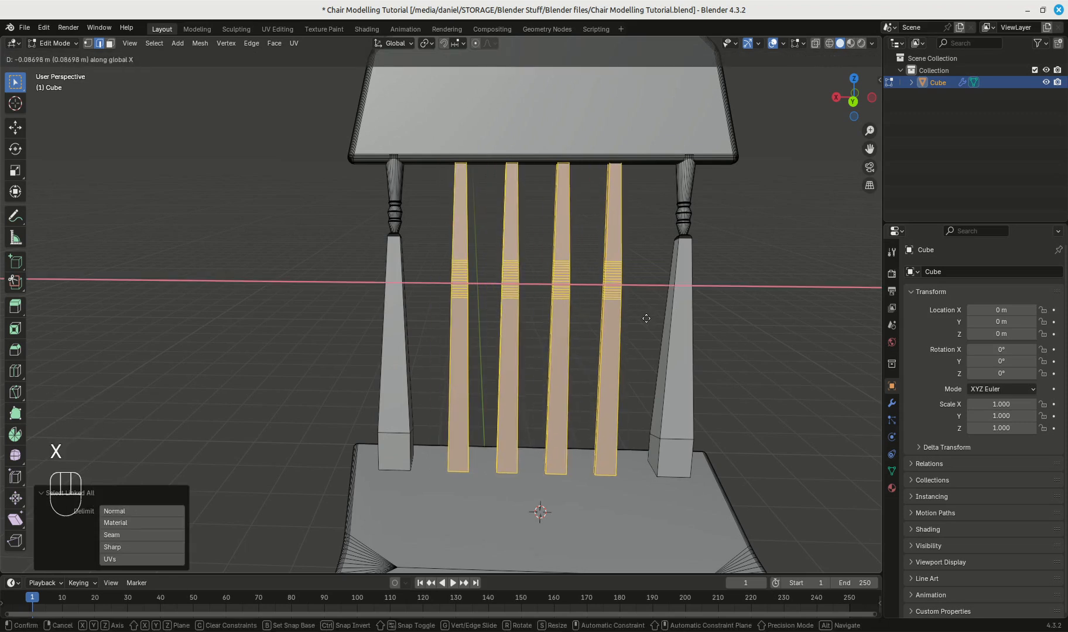
left_click(646, 318)
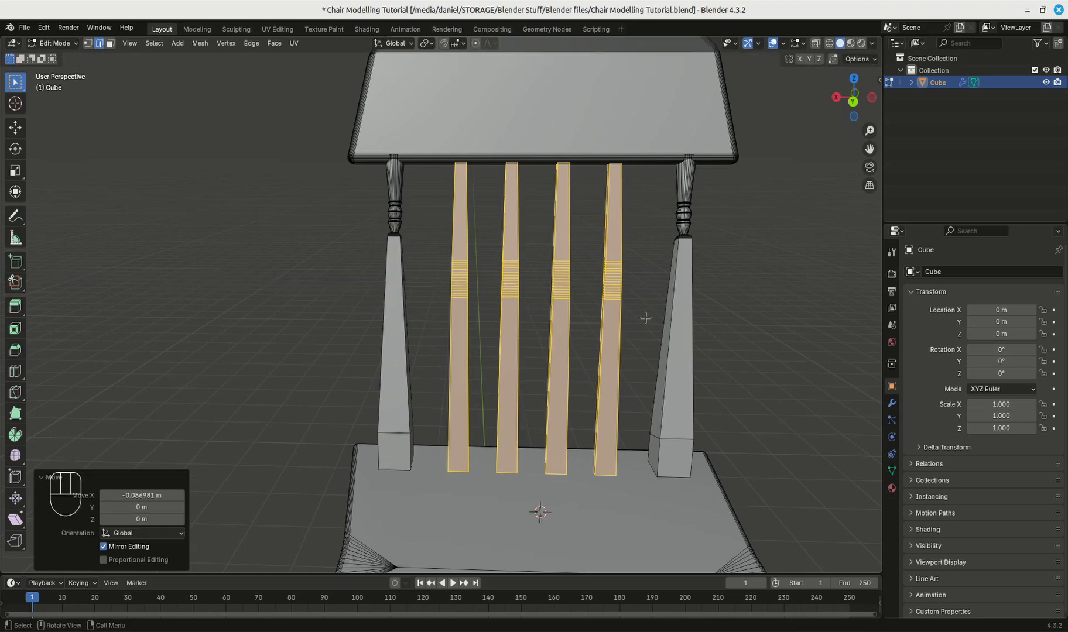
- Spread the four slats by scaling to about 1.129 along X and nudge them about -0.006 m along X
key("s")
key("y")
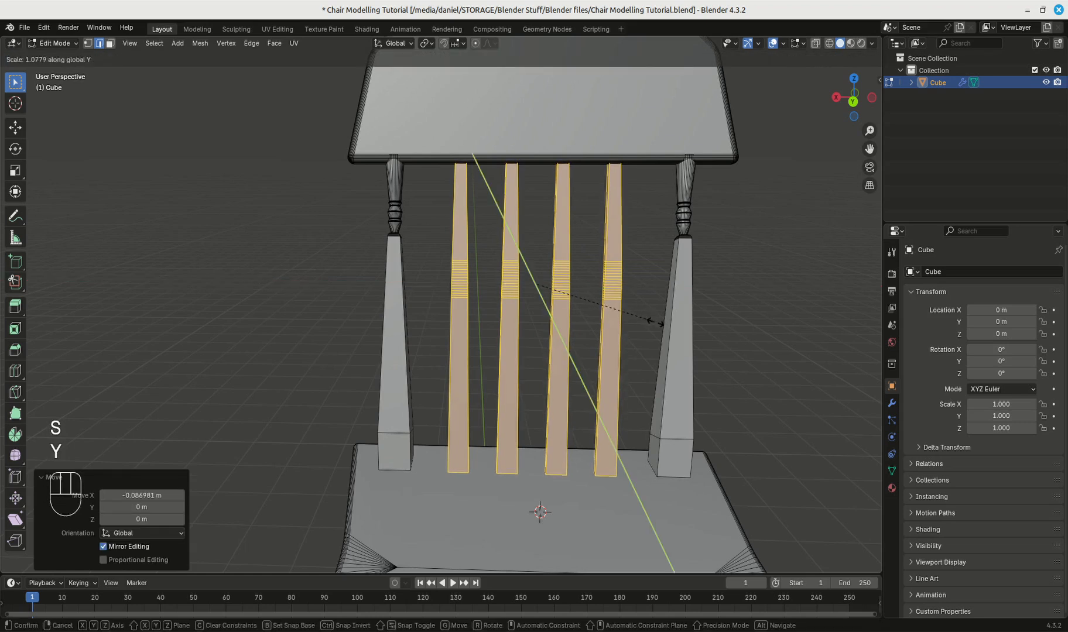
key("x")
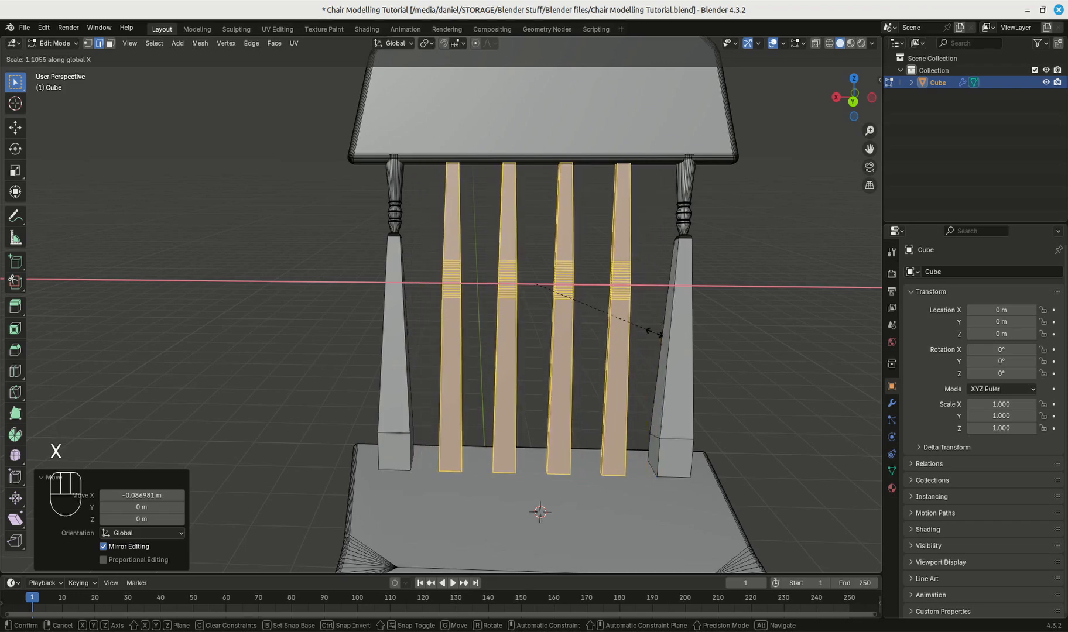
left_click(663, 337)
key("g")
key("x")
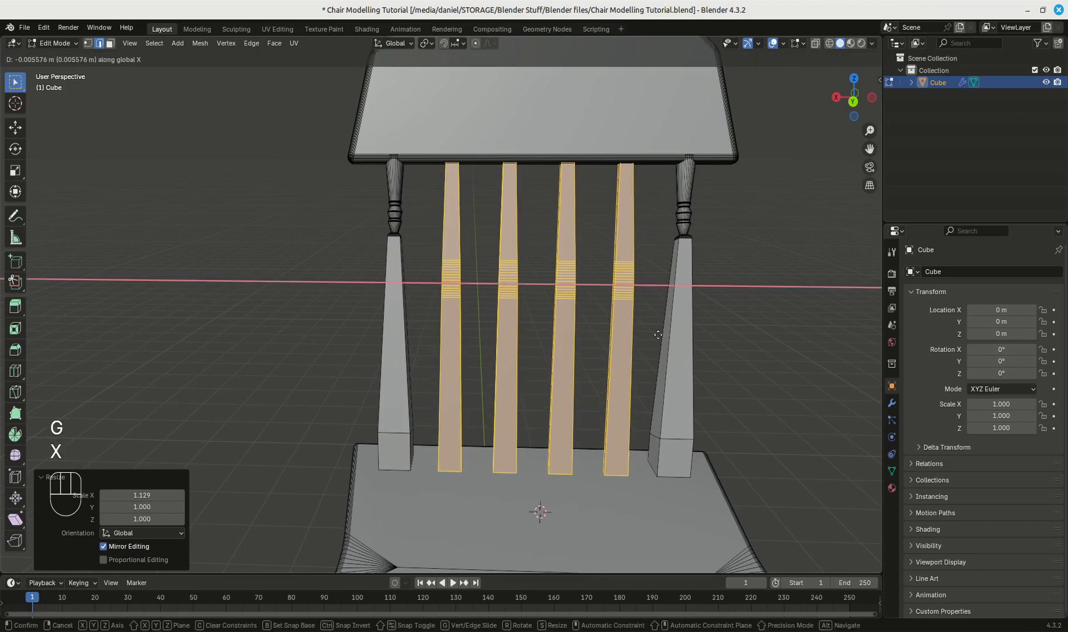
left_click(658, 335)
- Select the base block faces of the back post on the -X side, shrink them and lower them about 0.02 m along Z
middle_click_drag(718, 339, 648, 286)
key("Tab")
scroll(653, 317, "down", 3)
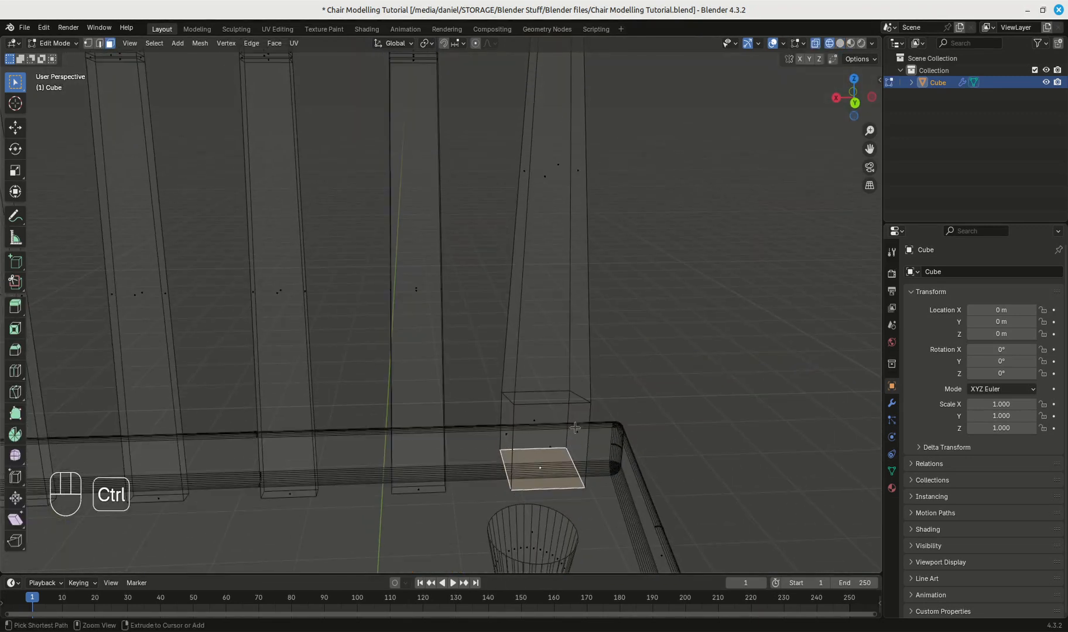
left_click(574, 431, "ctrl")
left_click(542, 440, "ctrl")
left_click(506, 435, "ctrl")
key("s")
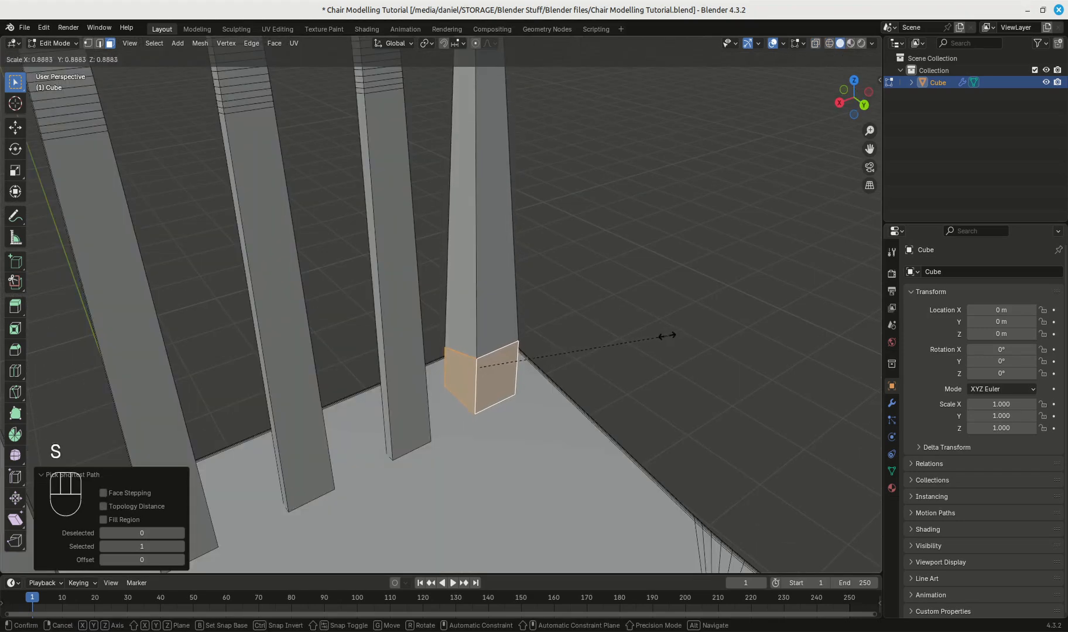
key("g")
key("z")
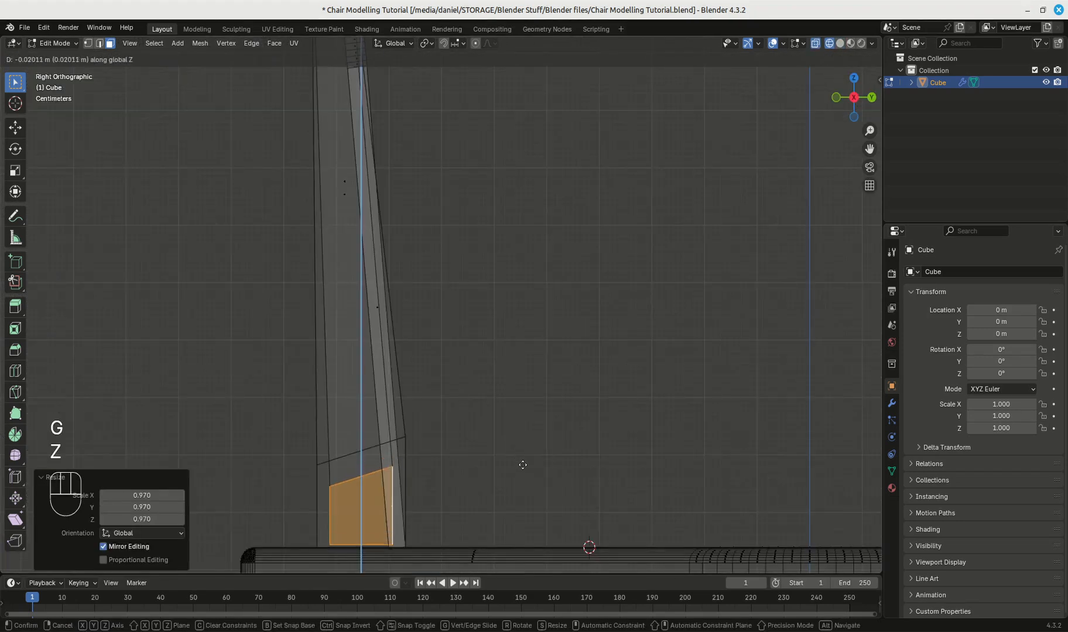
left_click(522, 466)
left_click(521, 451)
scroll(520, 451, "down", 3)
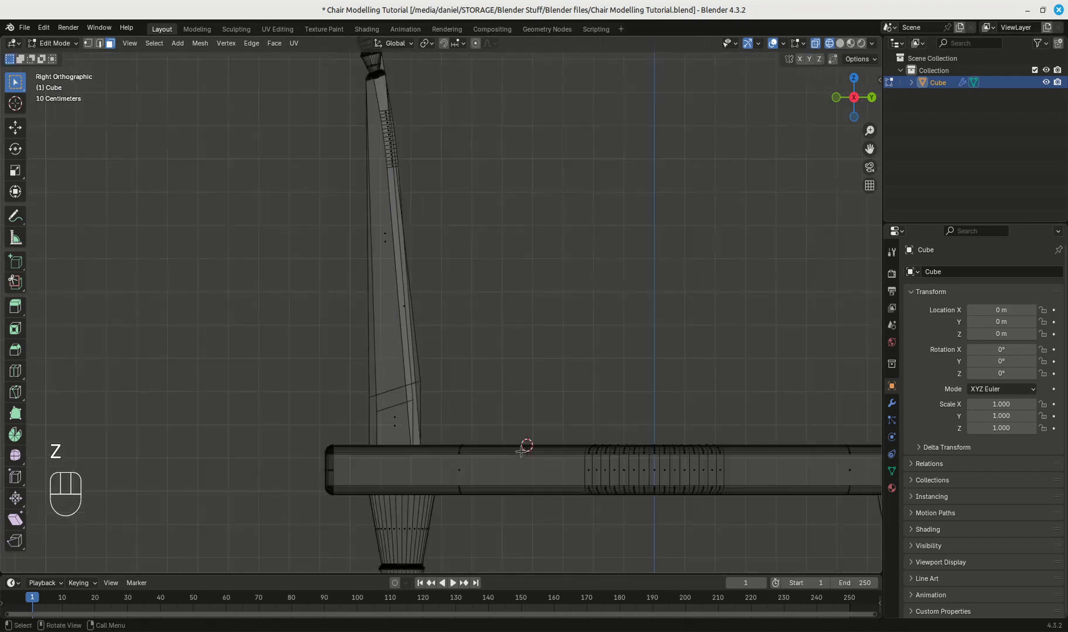
- Select the other back post's base block faces, scale them to about 0.889 and lower them about 0.01 m along Z
middle_click_drag(521, 451, 443, 464)
scroll(443, 465, "down", 4)
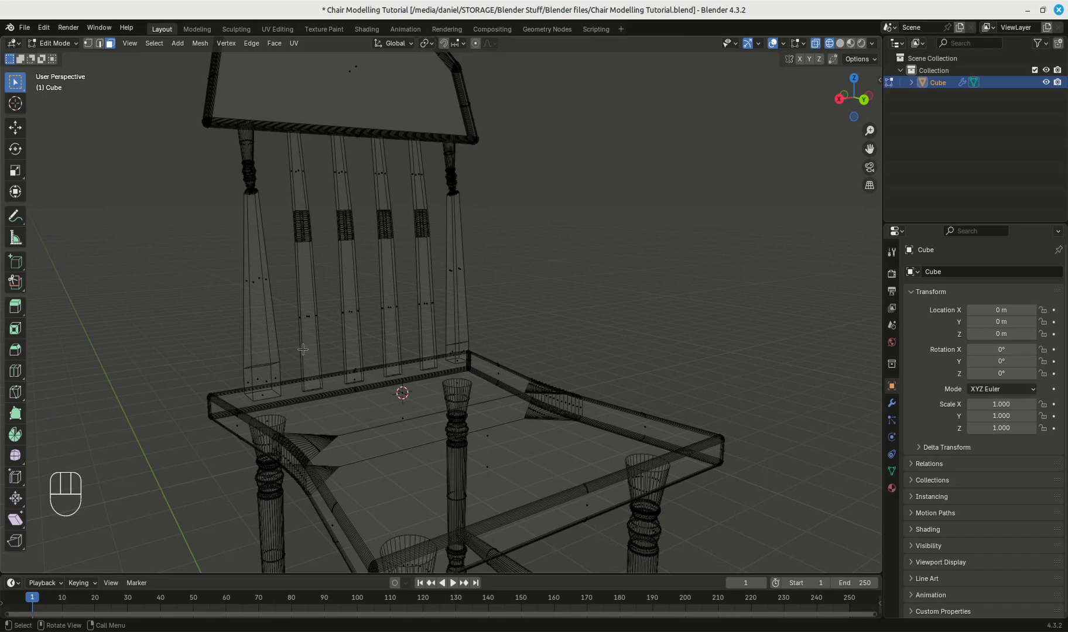
scroll(303, 349, "up", 2)
middle_click_drag(231, 437, 474, 361, "shift")
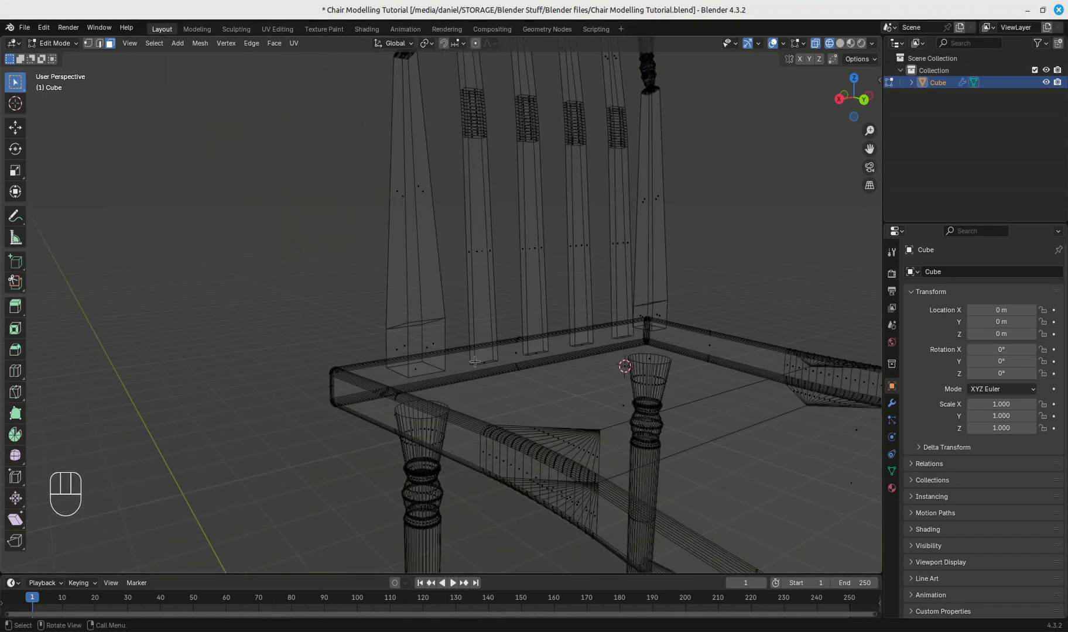
left_click(398, 349, "shift")
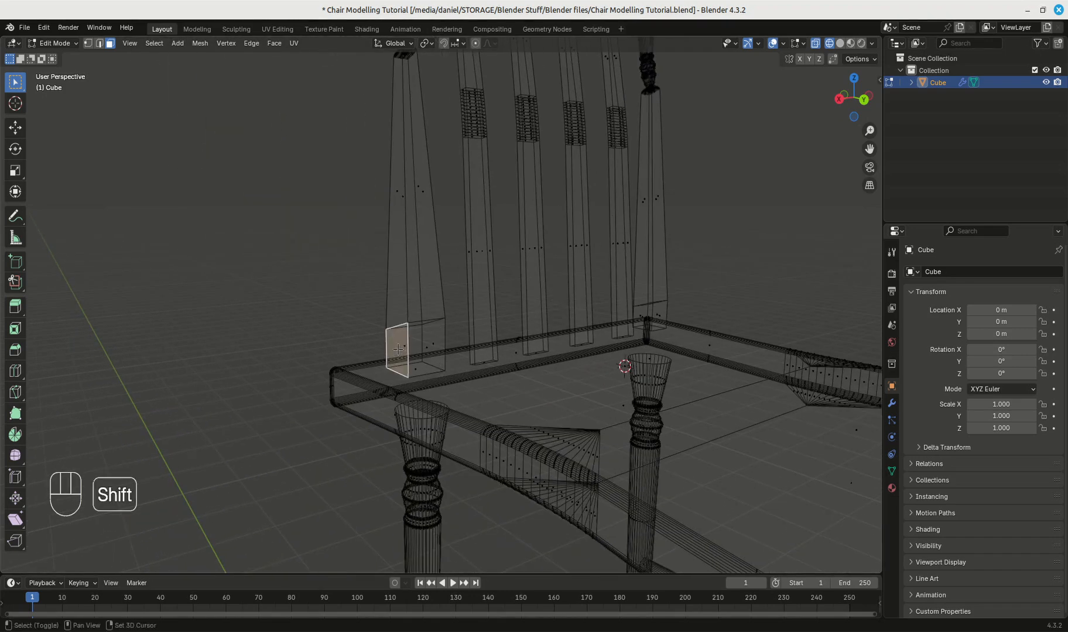
left_click(413, 346, "shift")
left_click(431, 367, "shift")
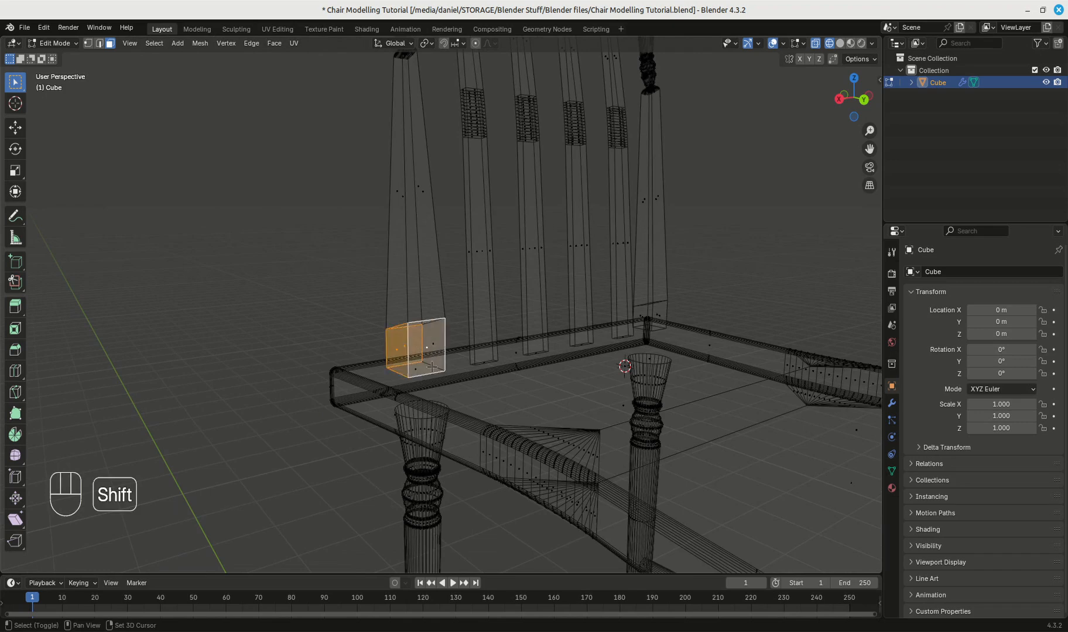
left_click(419, 372, "shift")
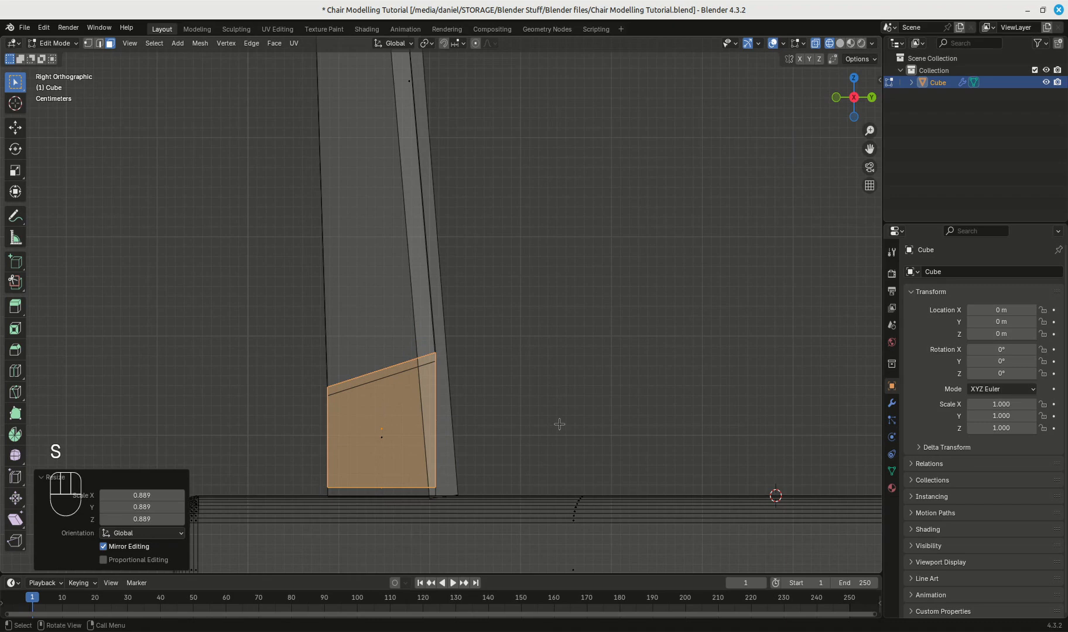
key("g")
key("z")
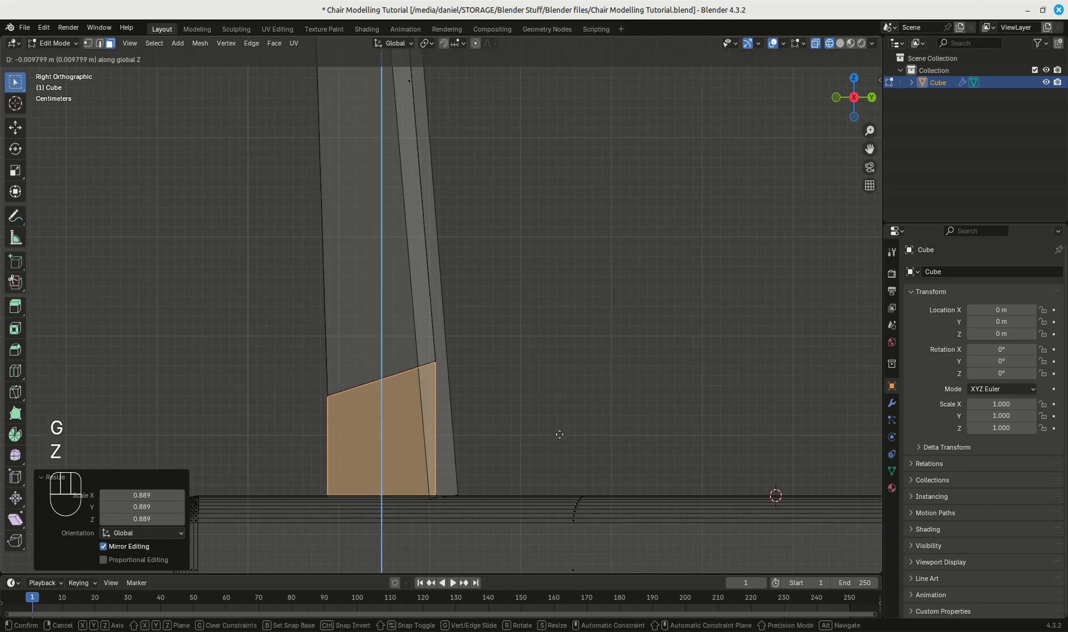
left_click(559, 434)
left_click(631, 364)
- Leave Edit Mode and return the viewport from wireframe to solid shading
scroll(631, 358, "down", 4)
middle_click_drag(631, 358, 734, 308)
scroll(531, 382, "down", 2)
key("Tab")
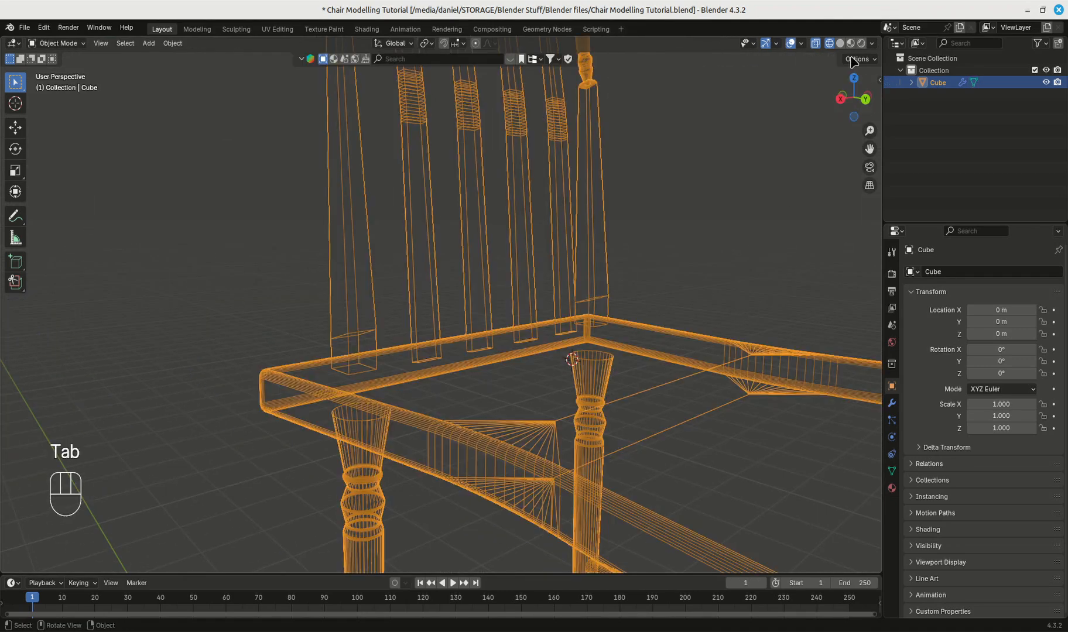
left_click(839, 42)
- Bevel the edge loops above both back posts' bases with a width of about 0.077 m and 15 segments, and deselect everything
left_click(664, 236)
mouse_move(664, 236)
middle_mouse_down("shift")
mouse_move(673, 236)
mouse_move(627, 329)
middle_mouse_up("shift")
middle_click_drag(691, 387, 455, 375, "shift")
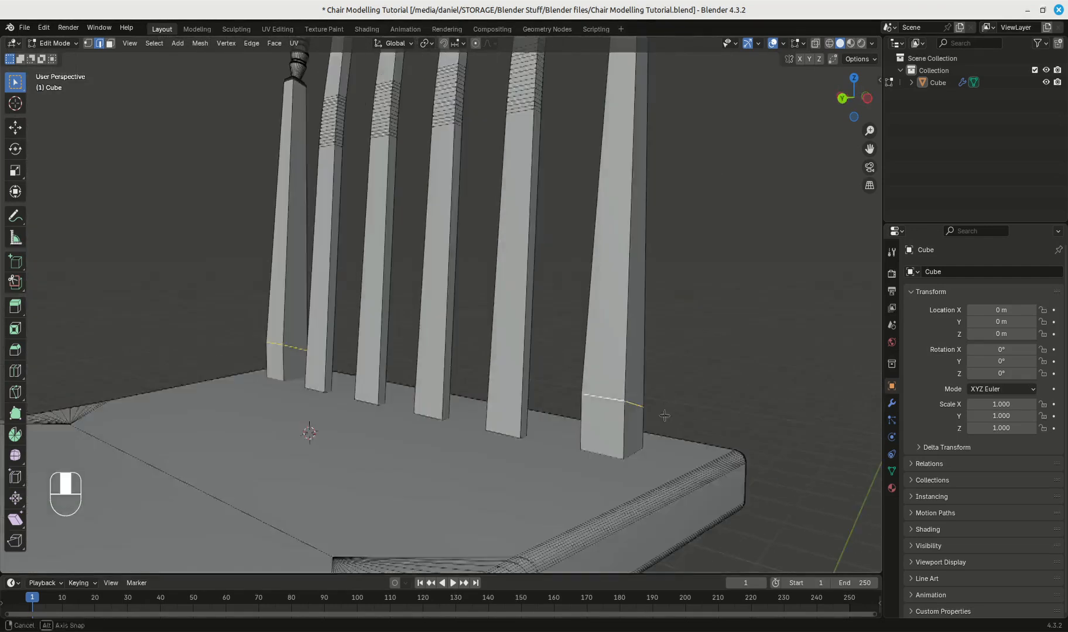
key("ctrl+b")
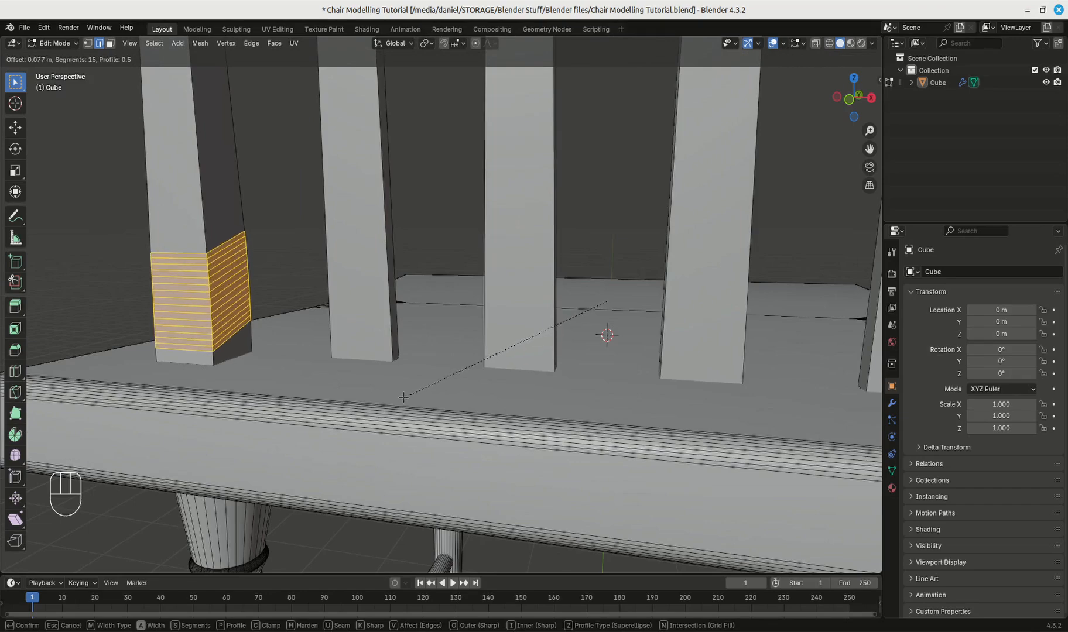
left_click(403, 397)
key("alt+a")
middle_click_drag(403, 397, 492, 285)
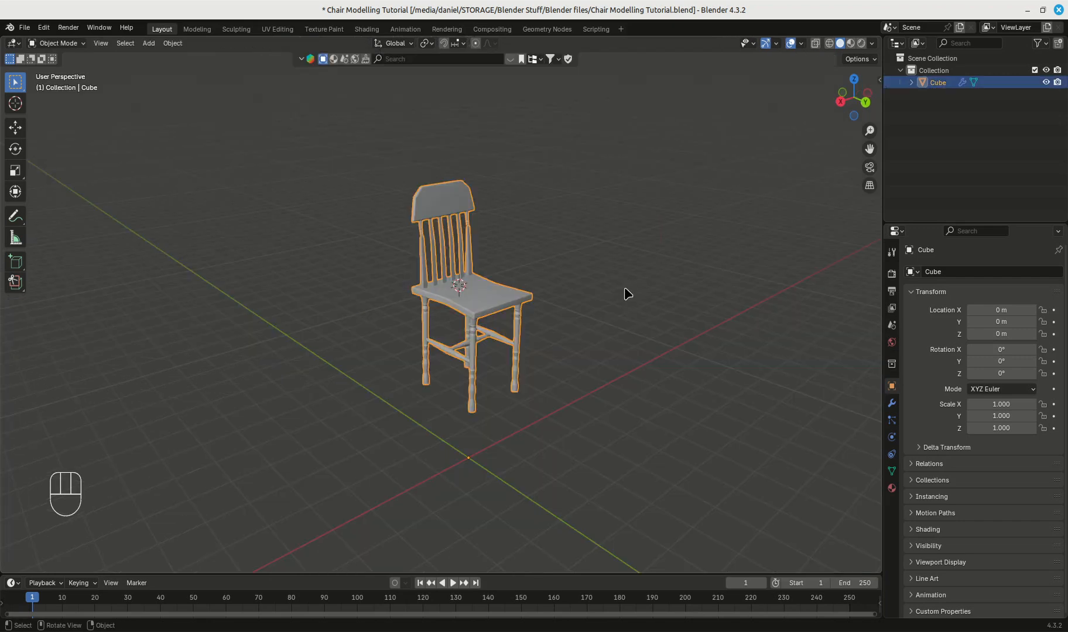
scroll(625, 288, "up", 4)
middle_click_drag(641, 269, 631, 294, "shift")
scroll(623, 288, "down", 2)
scroll(632, 293, "up", 2)
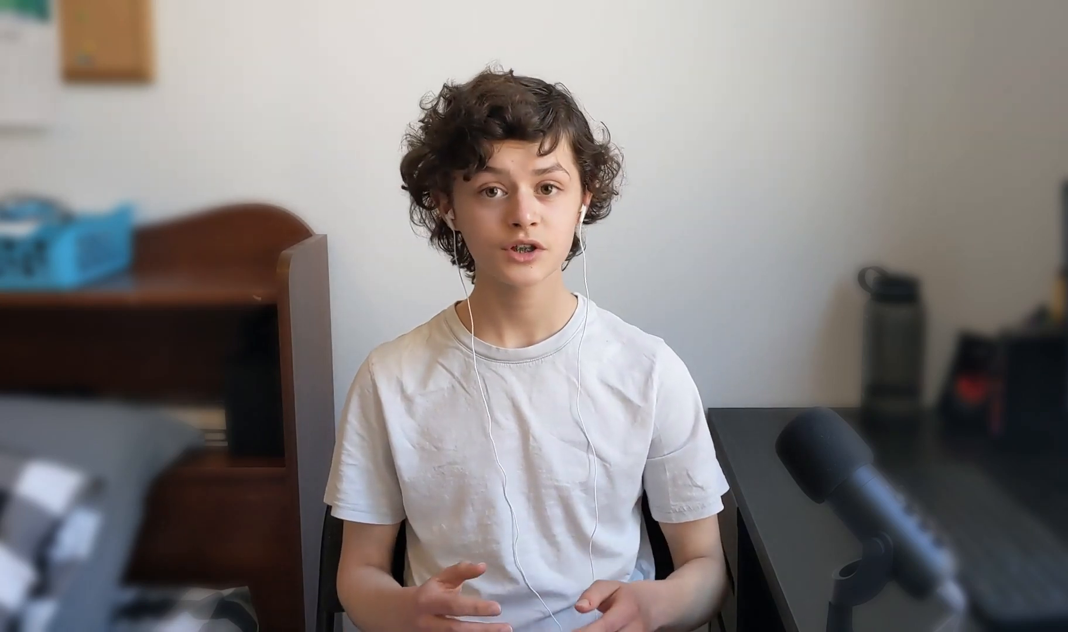